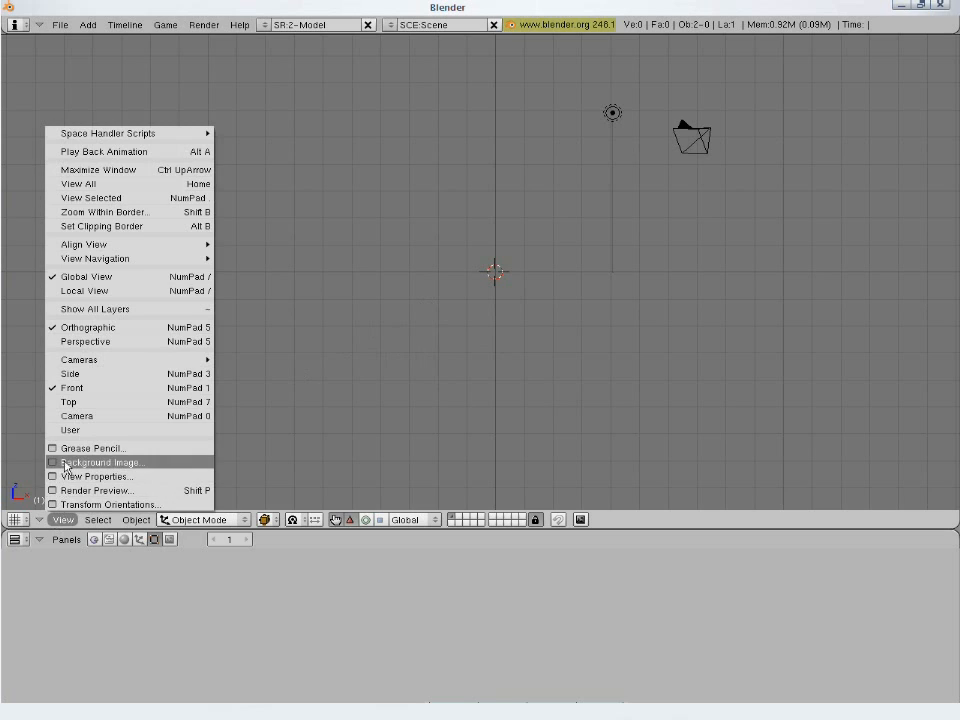
# - Load reference.jpg from the Desktop folder as the 3D viewport's background image
pyautogui.click(65, 463)
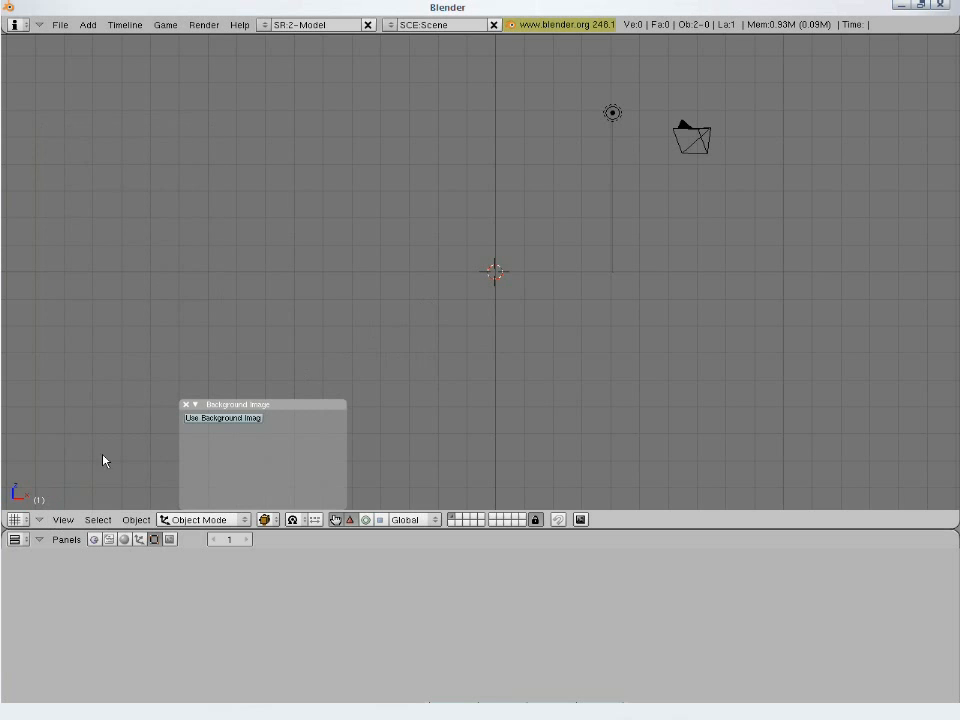
pyautogui.click(206, 419)
pyautogui.click(215, 454)
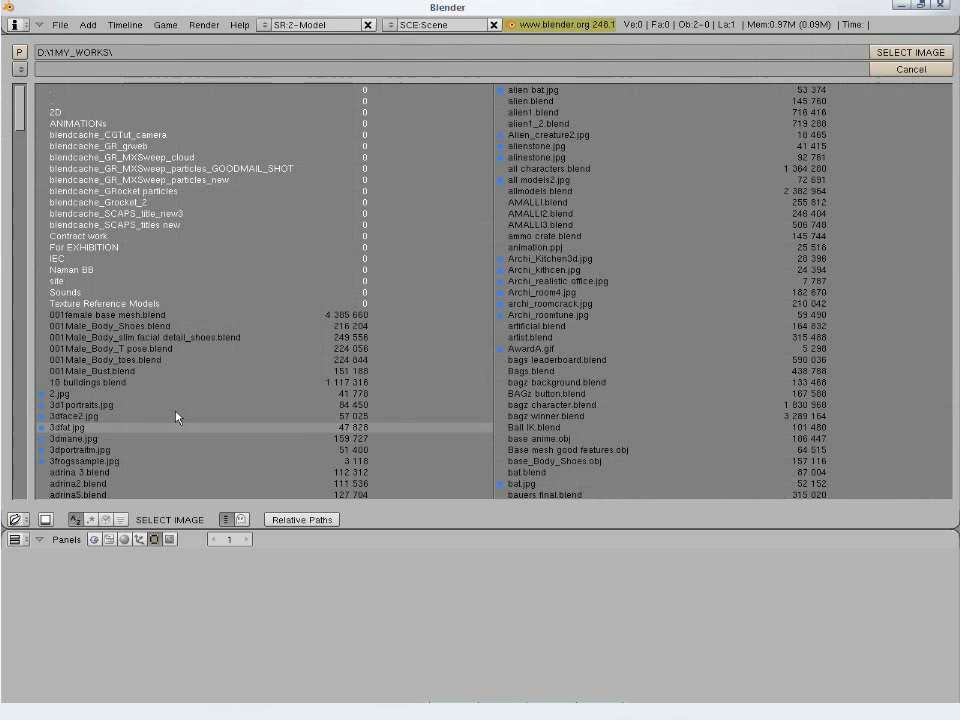
pyautogui.click(19, 69)
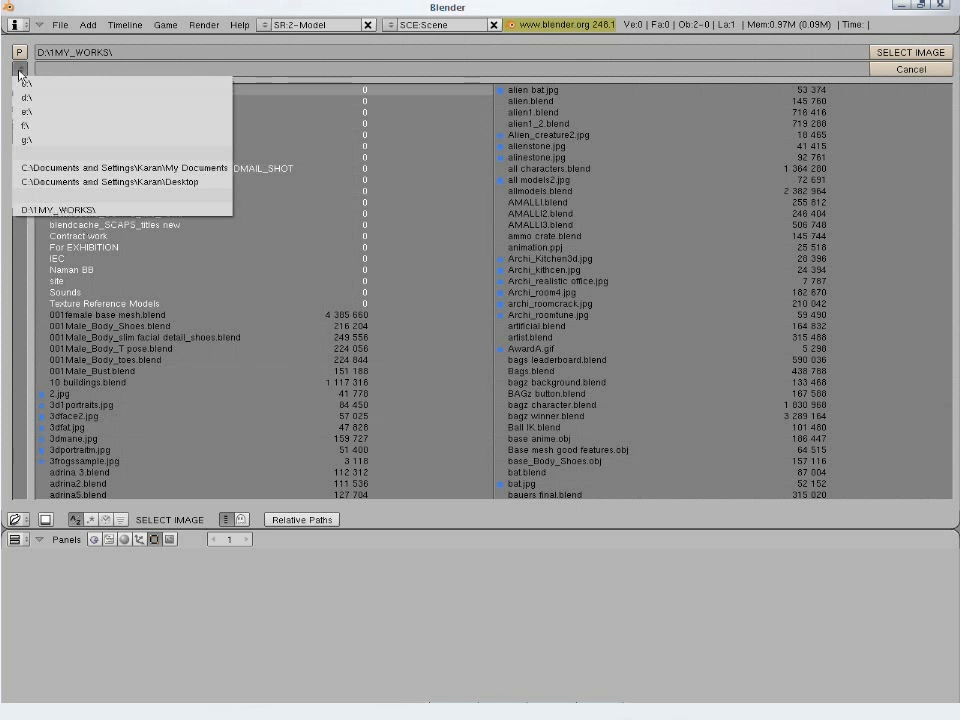
pyautogui.click(58, 183)
pyautogui.doubleClick(94, 223)
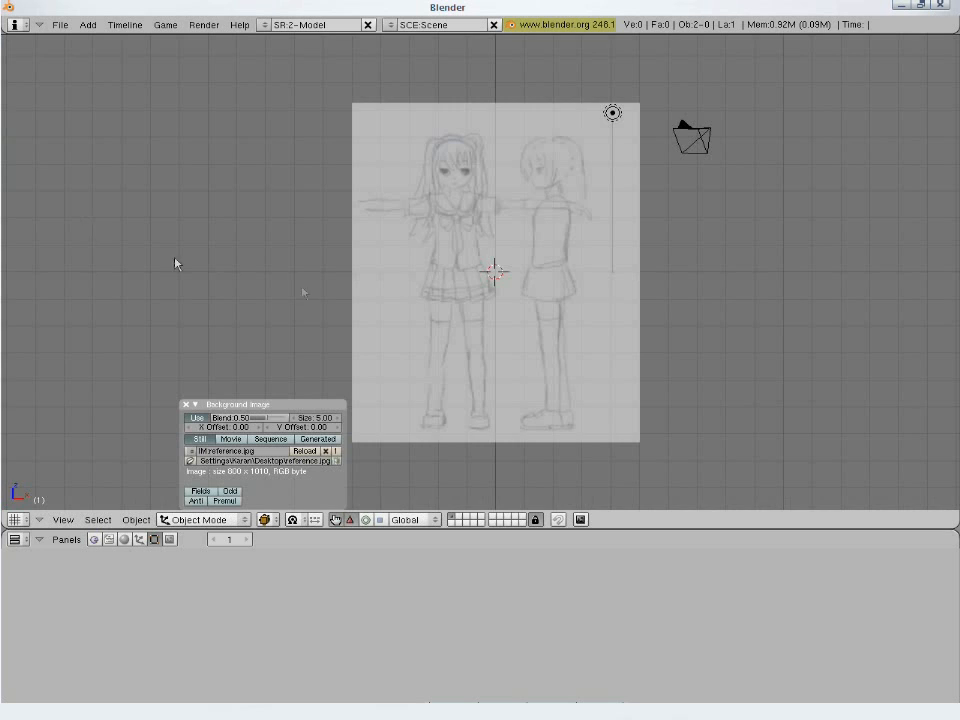
# - Close the background image settings, keeping the character sketch in use
pyautogui.scroll(2, 465, 316)
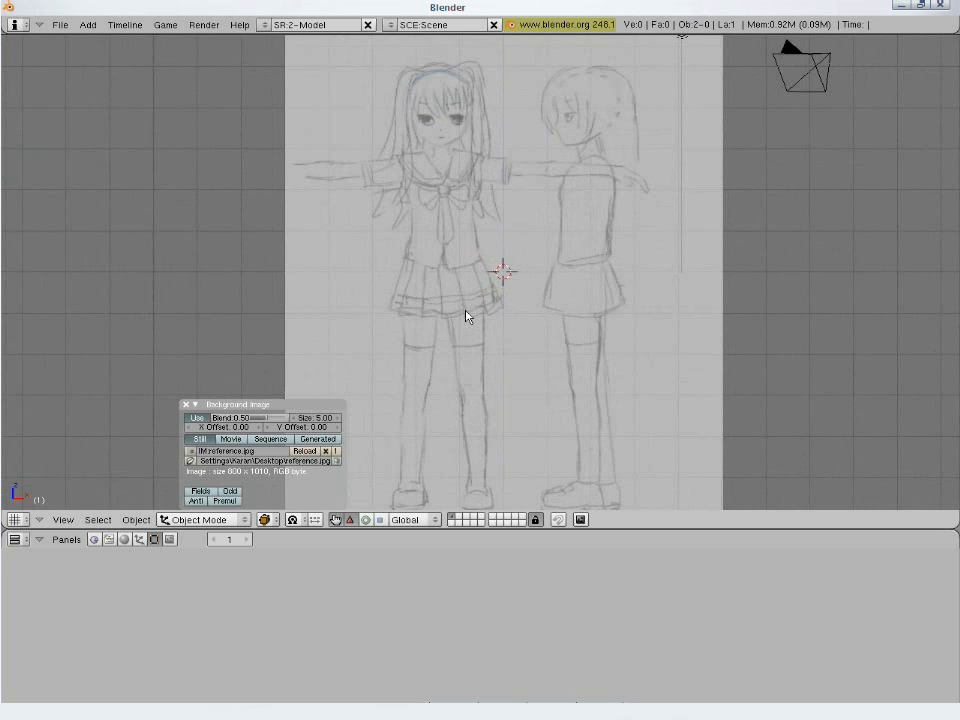
pyautogui.scroll(2, 465, 316)
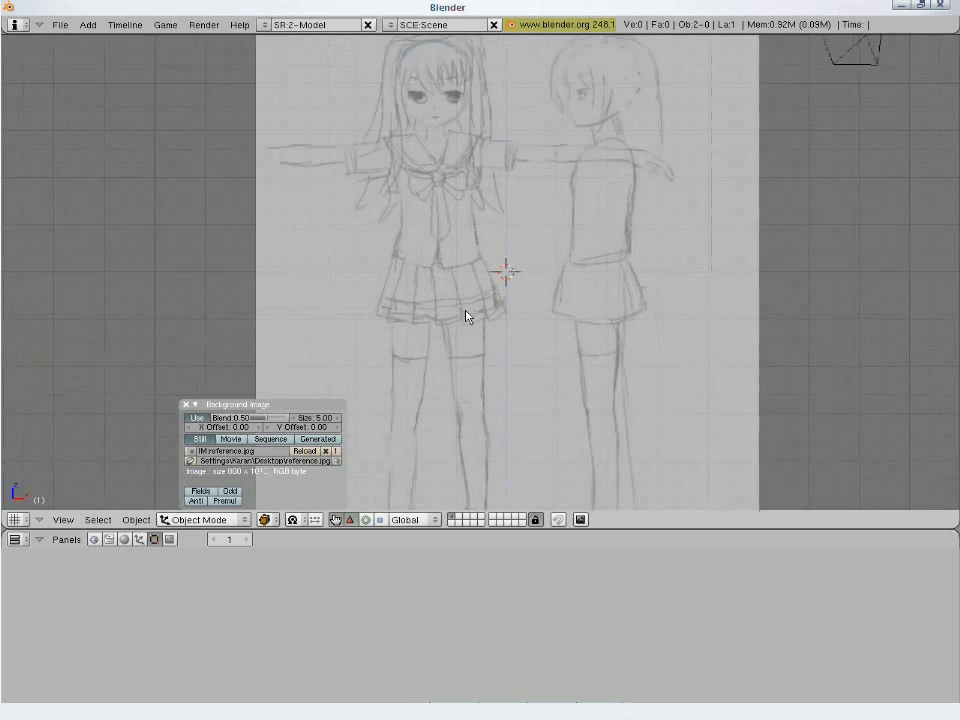
pyautogui.scroll(-3, 465, 316)
pyautogui.scroll(2, 465, 316)
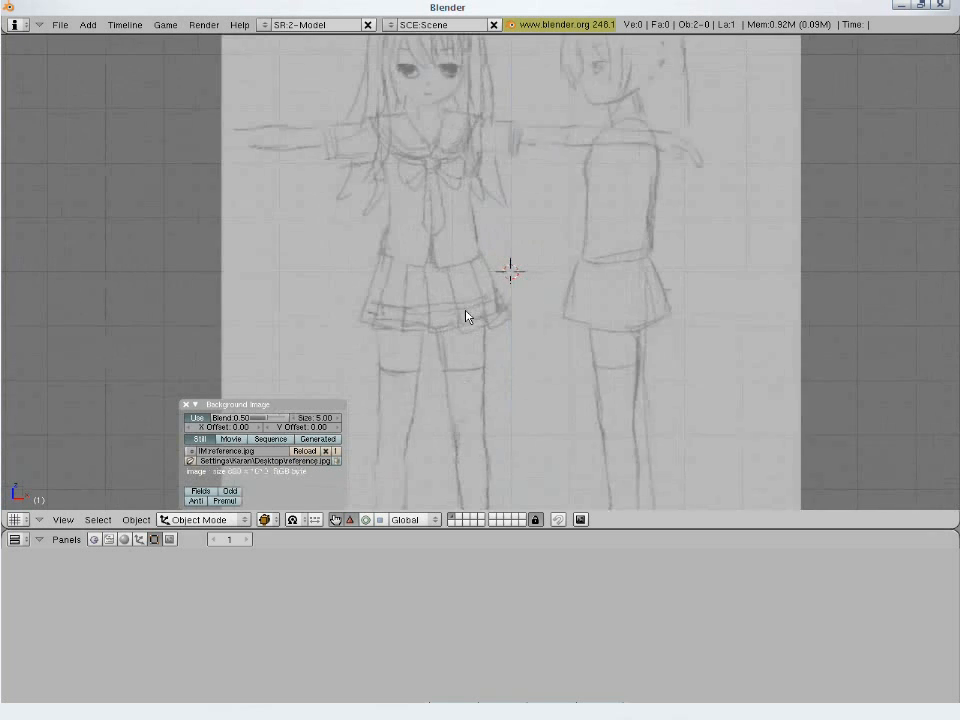
pyautogui.scroll(-1, 465, 316)
pyautogui.keyDown('shift'); pyautogui.moveTo(583, 265); pyautogui.dragTo(531, 317, button='middle'); pyautogui.keyUp('shift')
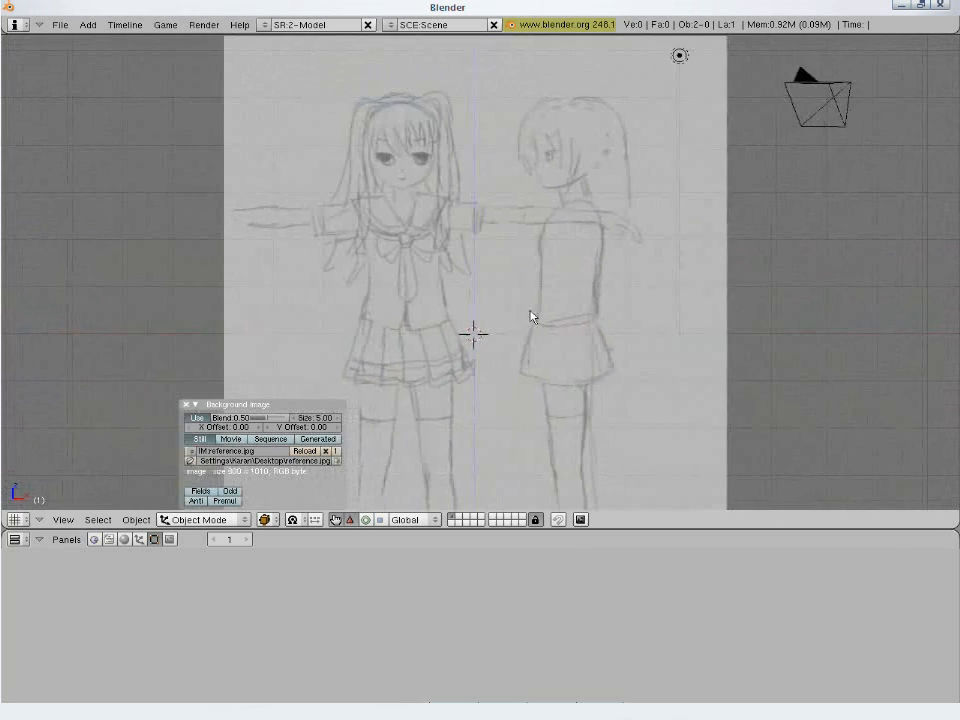
pyautogui.click(186, 404)
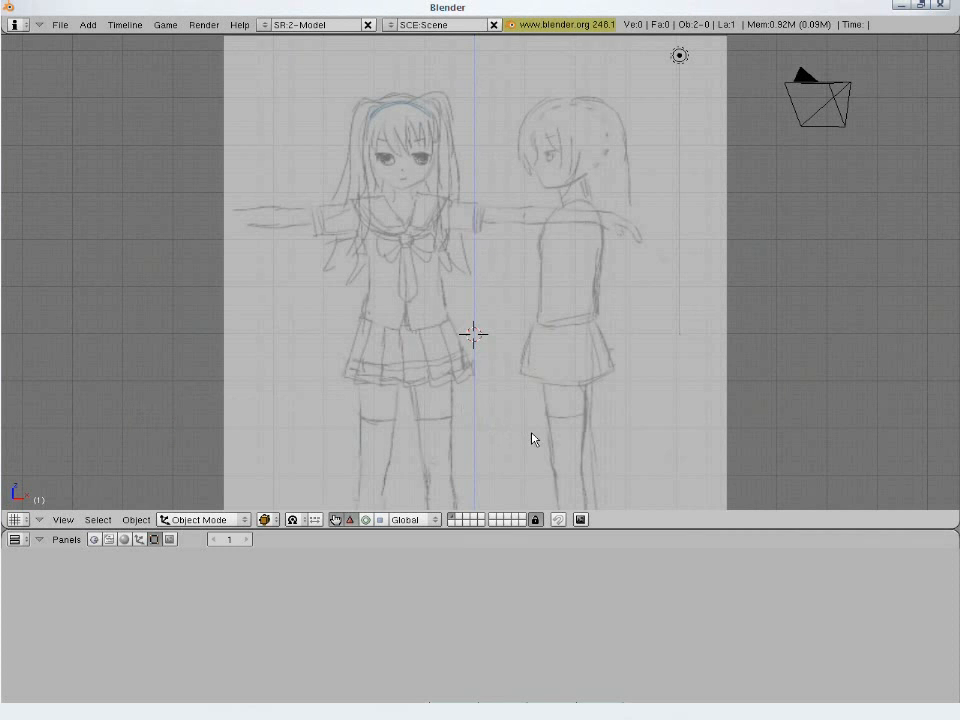
# - Add a capped cylinder mesh with 8 vertices, radius 1.00 and depth 2.00 at the waist of the front-facing figure
pyautogui.keyDown('shift'); pyautogui.moveTo(534, 439); pyautogui.dragTo(546, 358, button='middle'); pyautogui.keyUp('shift')
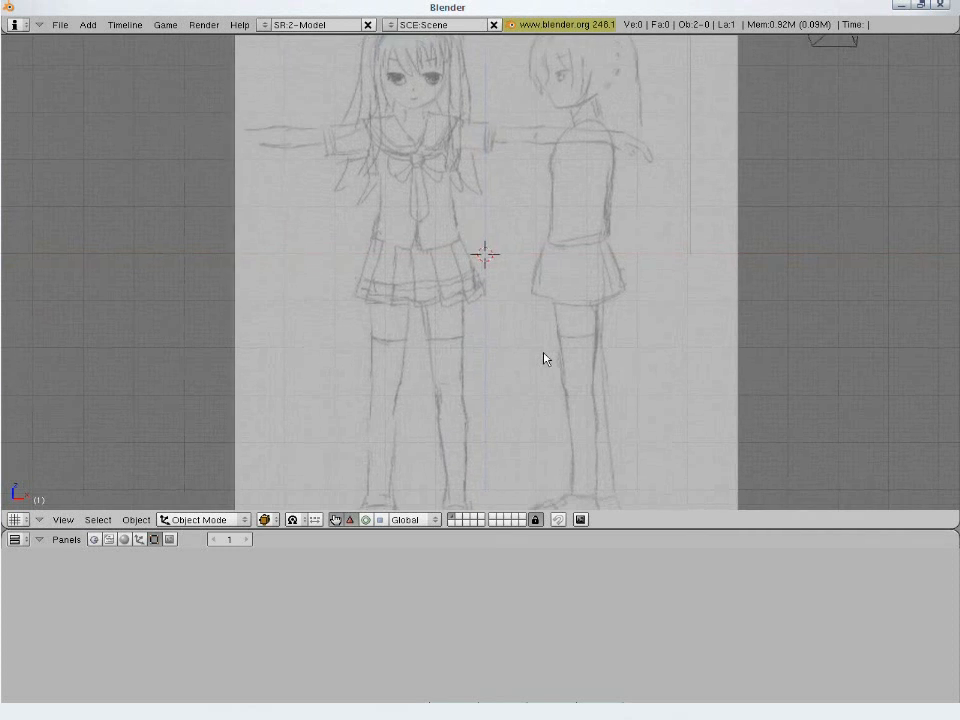
pyautogui.click(416, 241)
pyautogui.press('space')
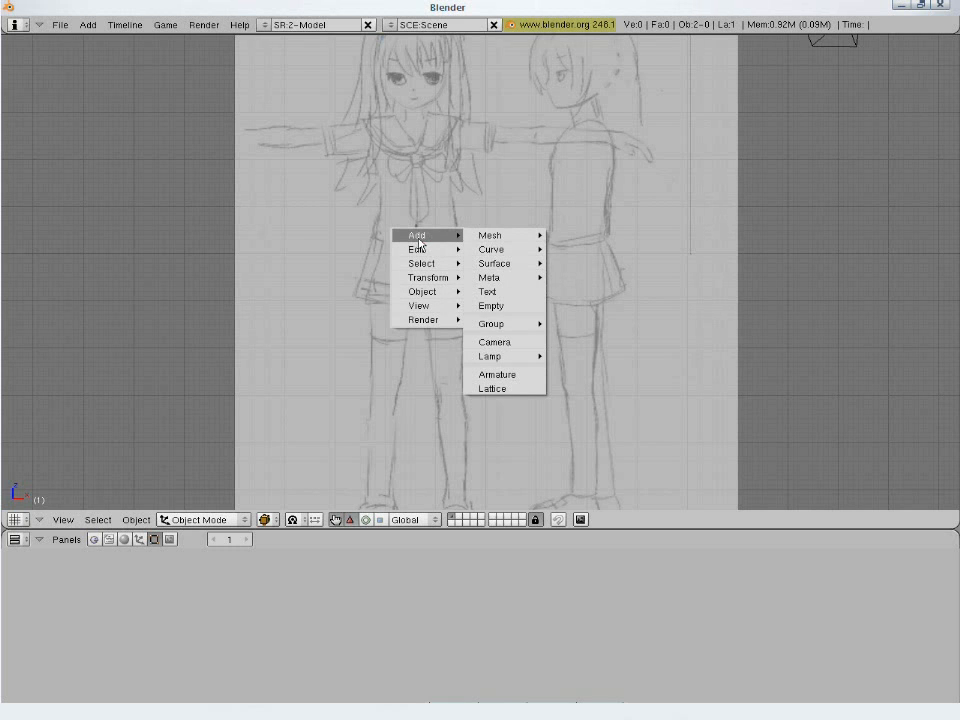
pyautogui.moveTo(536, 236)
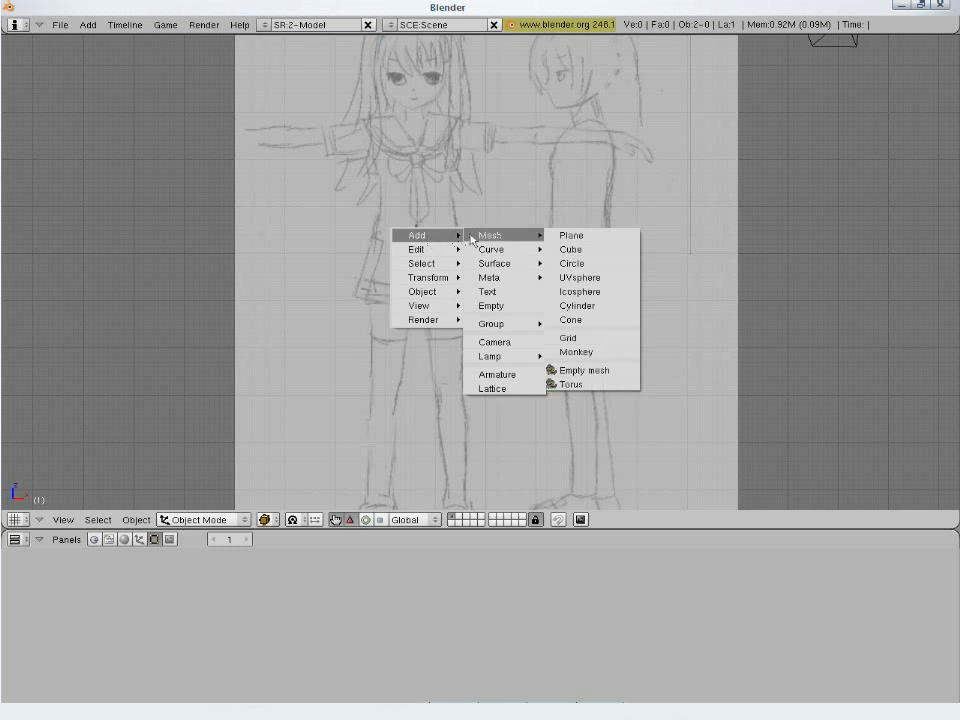
pyautogui.click(577, 306)
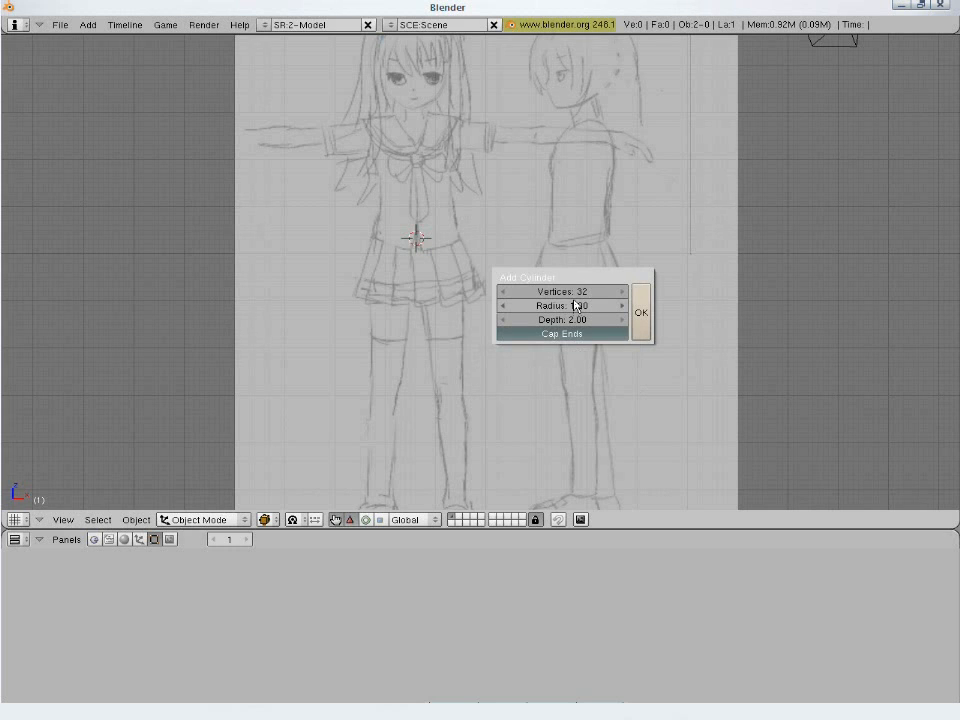
pyautogui.click(577, 297)
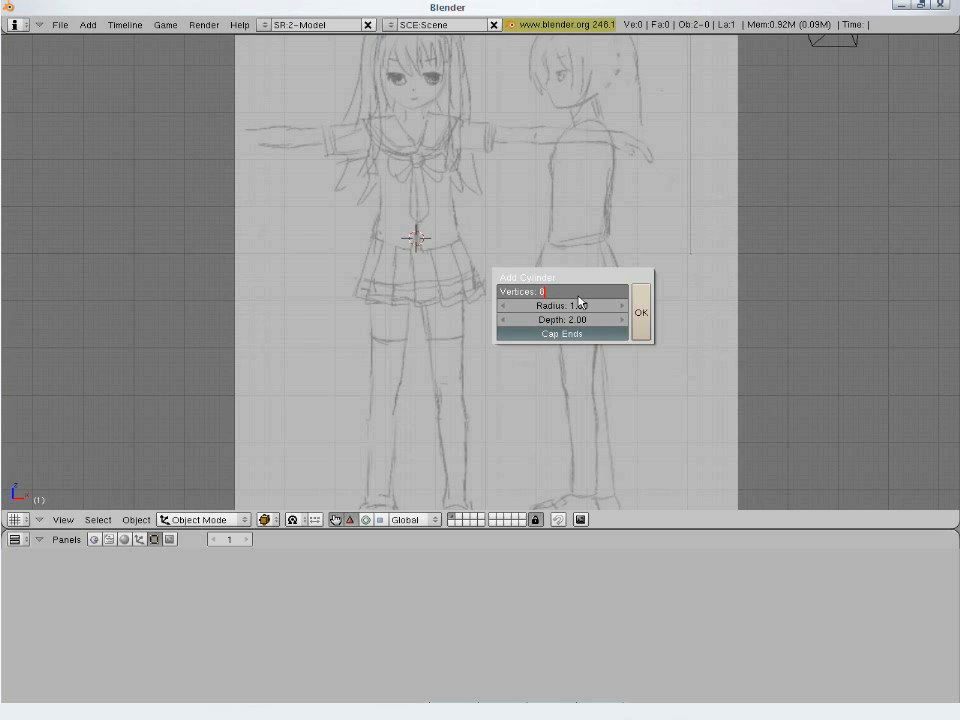
pyautogui.press('Return')
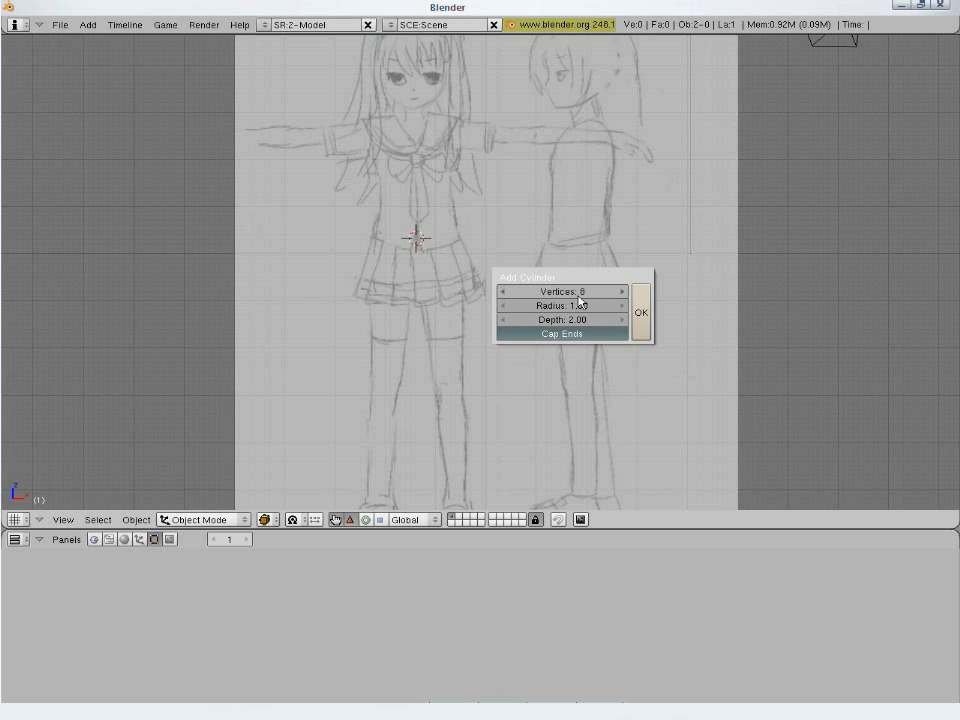
pyautogui.press('Return')
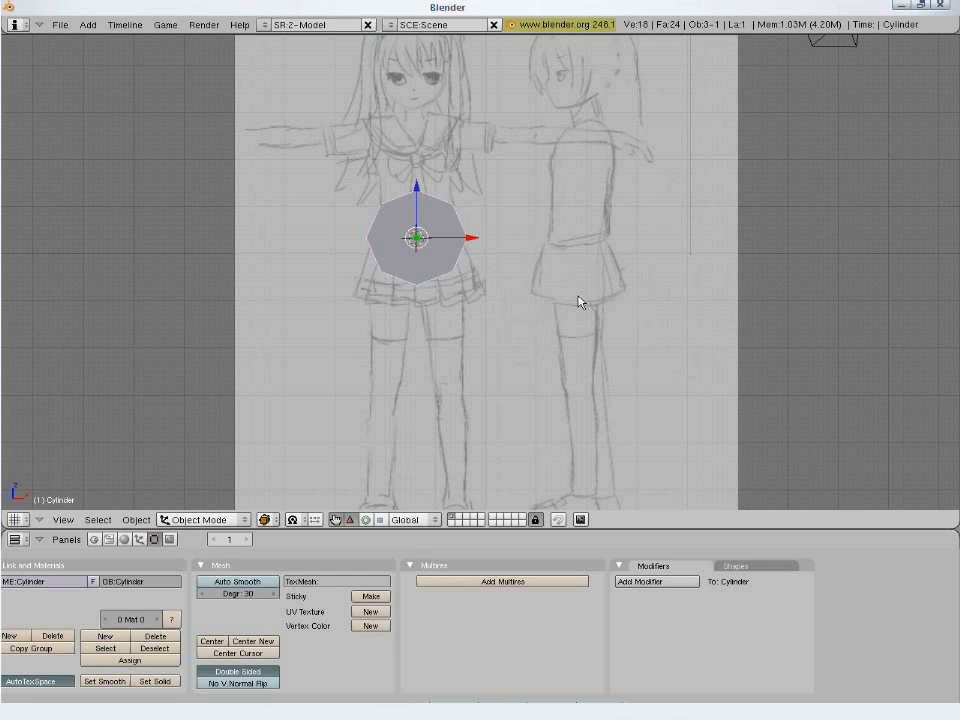
# - Rotate the cylinder a quarter turn in the side view so that it stands upright
pyautogui.press('KP_3')
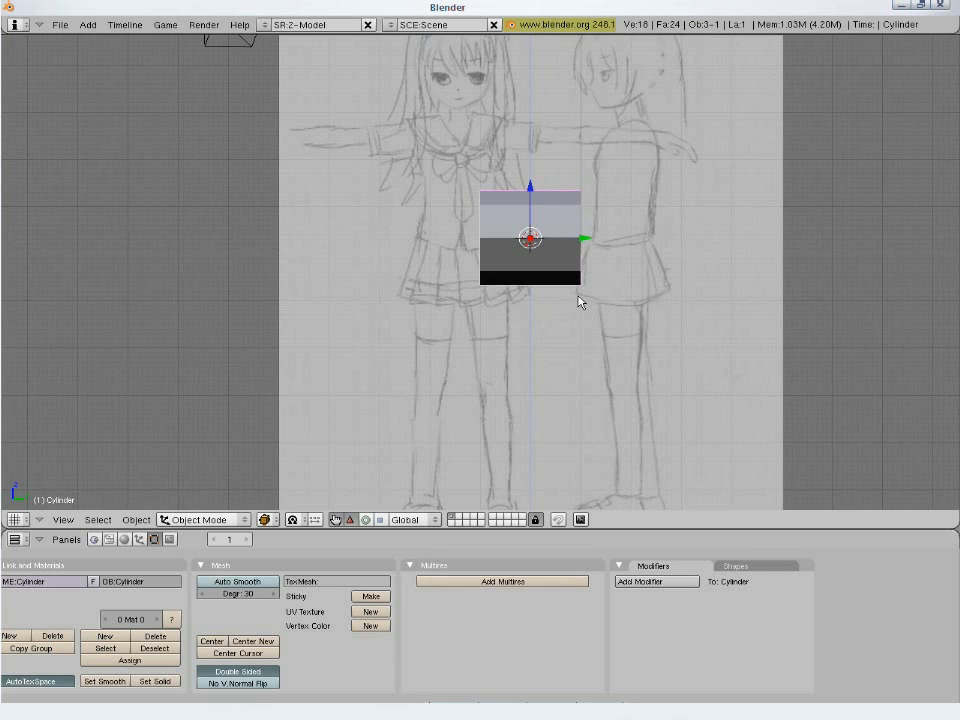
pyautogui.press('KP_1')
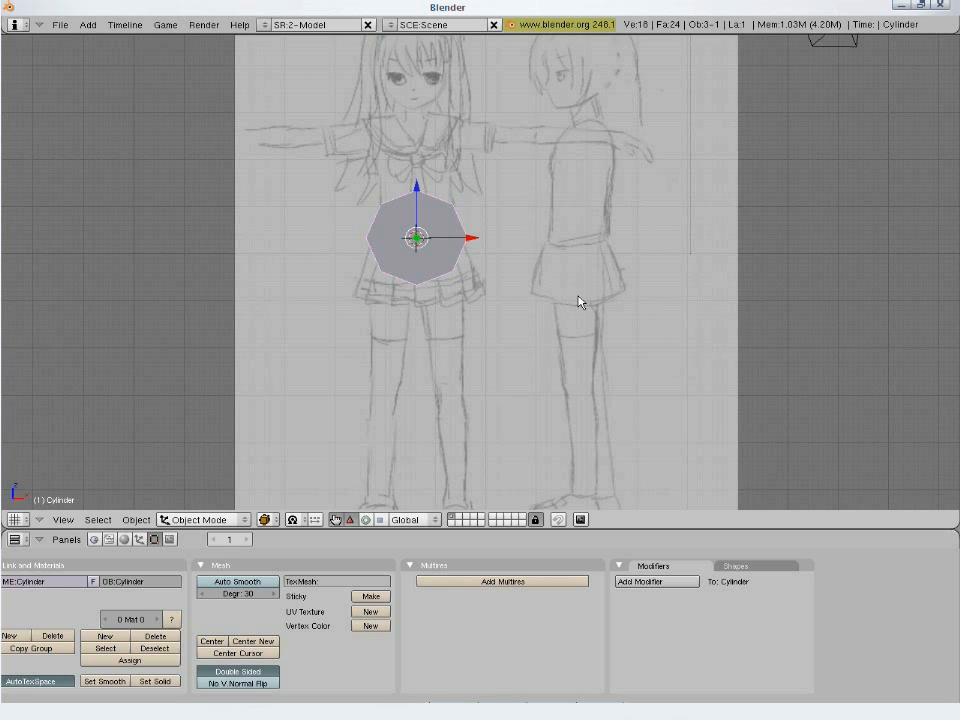
pyautogui.press('KP_3')
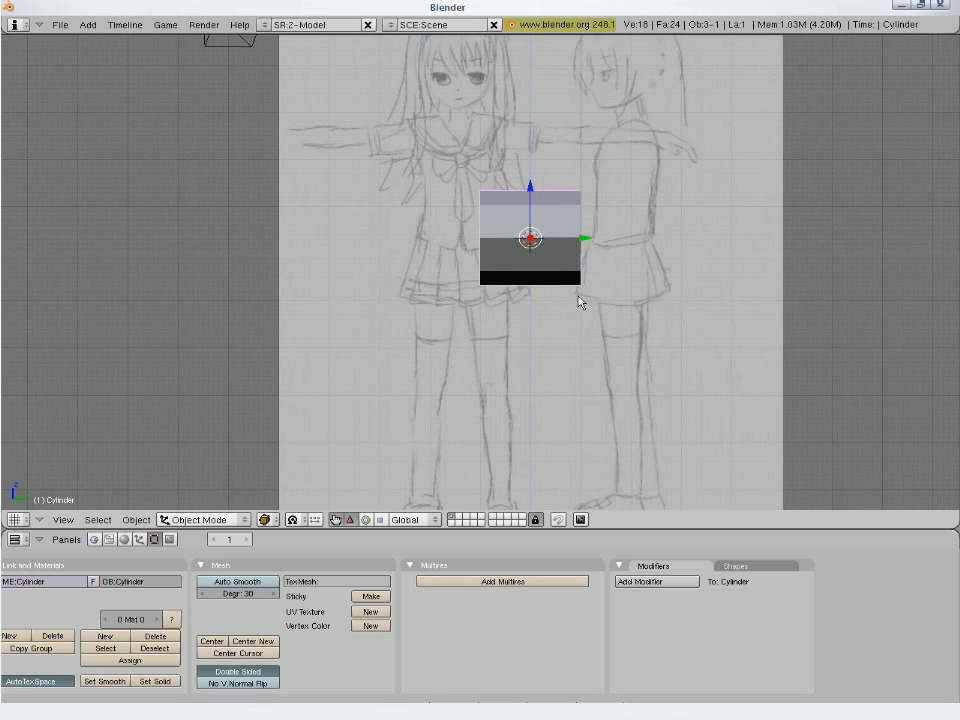
pyautogui.press('r')
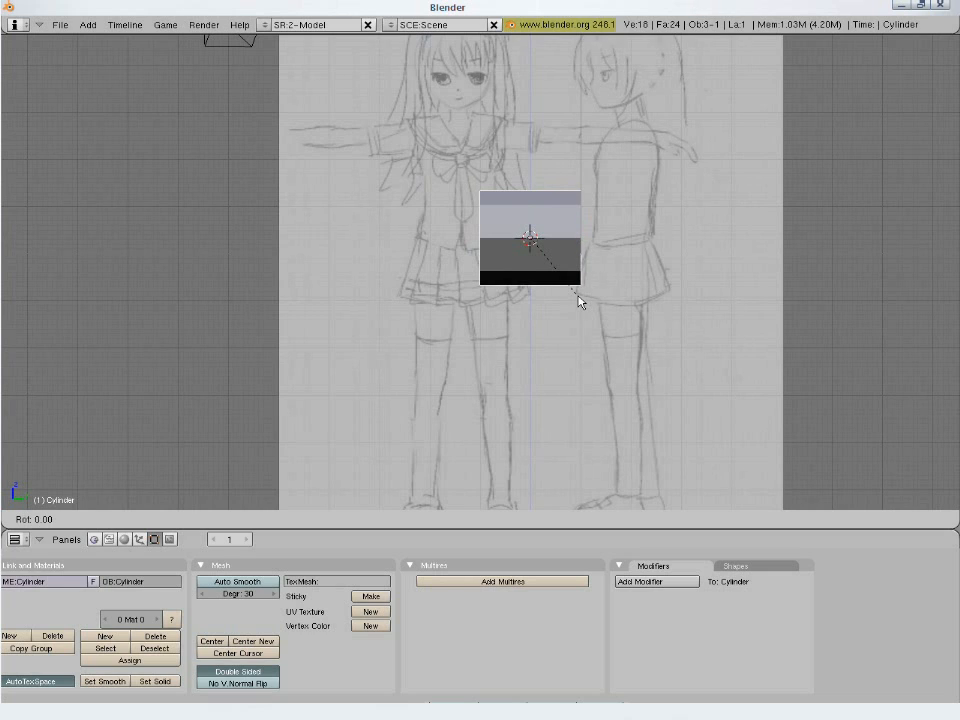
pyautogui.press('Escape')
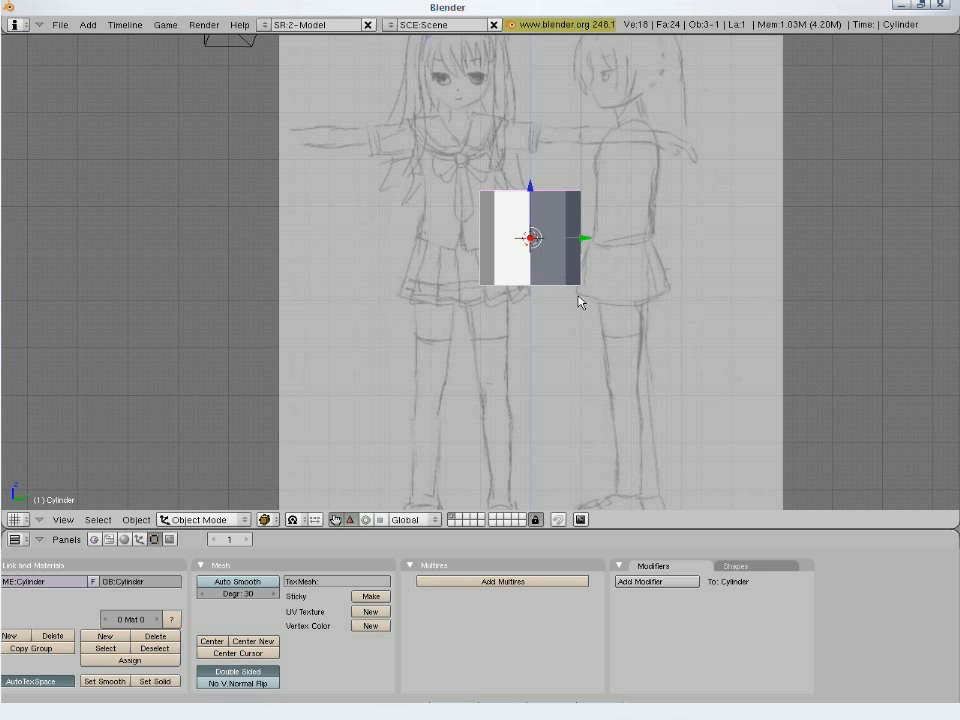
# - Split the 3D viewport vertically in half, with the front view in one area and the side view in the other
pyautogui.press('KP_1')
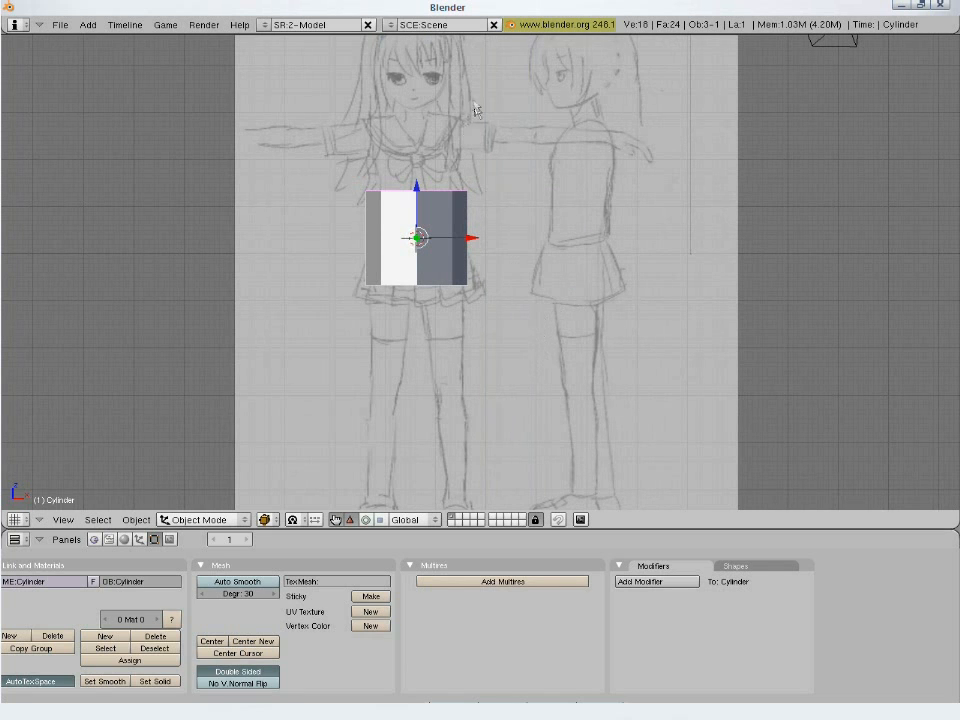
pyautogui.rightClick(491, 36)
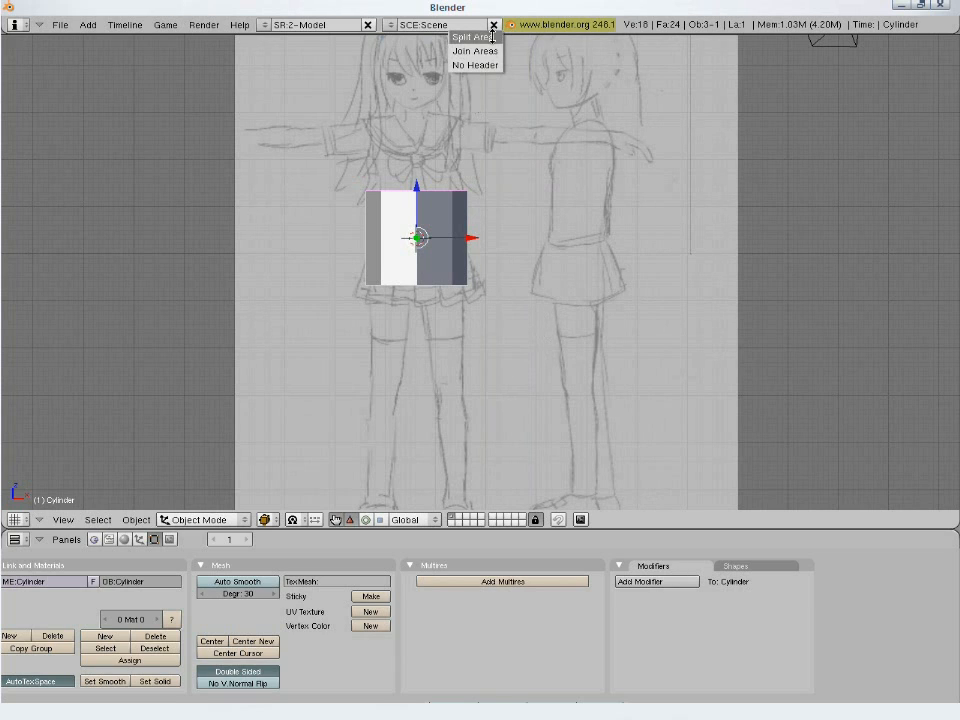
pyautogui.click(491, 36)
pyautogui.click(491, 36)
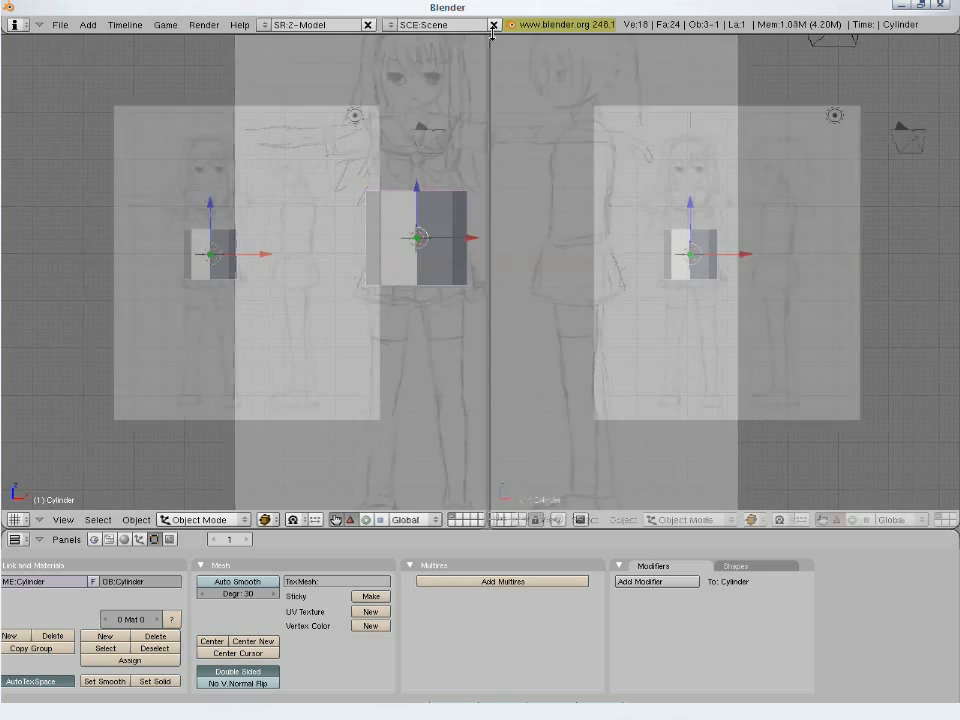
pyautogui.scroll(2, 251, 311)
pyautogui.scroll(1, 694, 325)
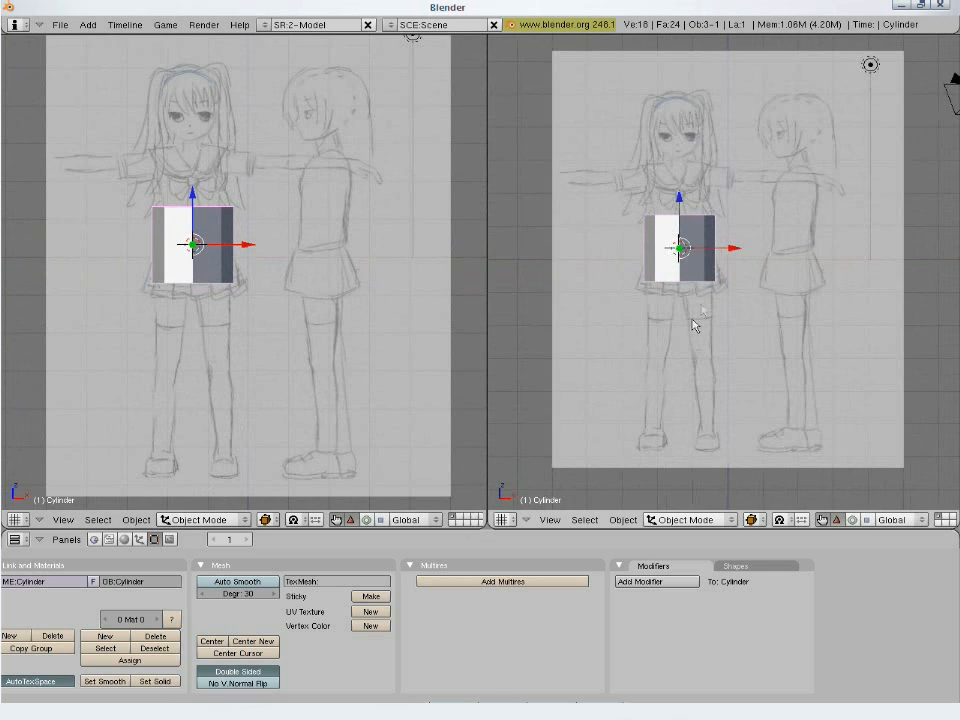
pyautogui.press('KP_3')
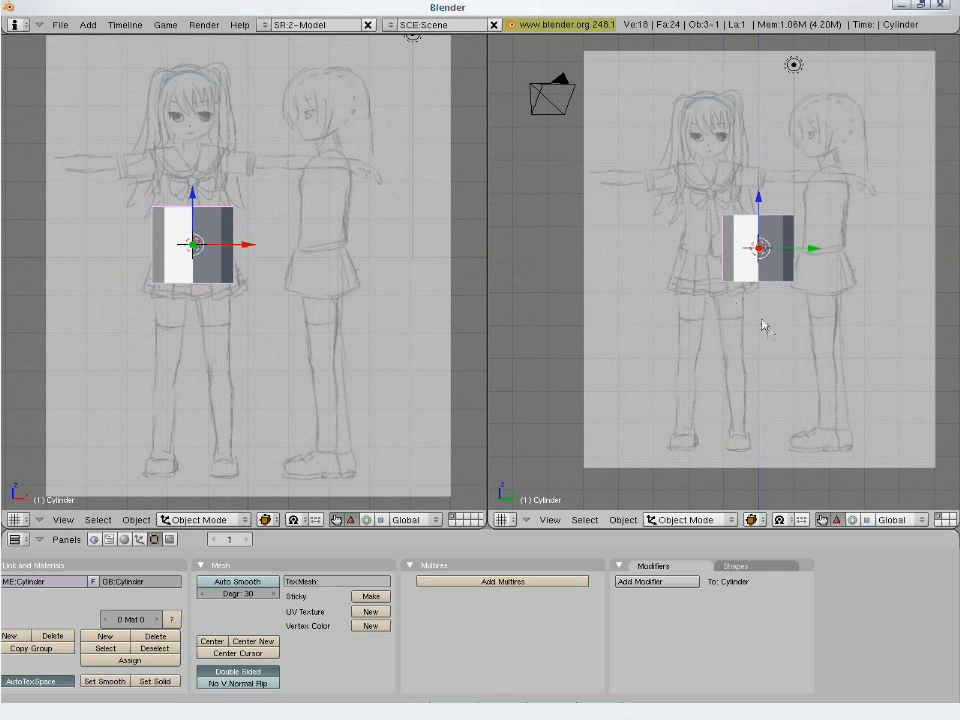
pyautogui.moveTo(776, 341)
pyautogui.keyDown('shift'); pyautogui.mouseDown(button='middle')
pyautogui.moveTo(726, 344)
pyautogui.moveTo(735, 304)
pyautogui.mouseUp(button='middle'); pyautogui.keyUp('shift')
pyautogui.scroll(2, 726, 344)
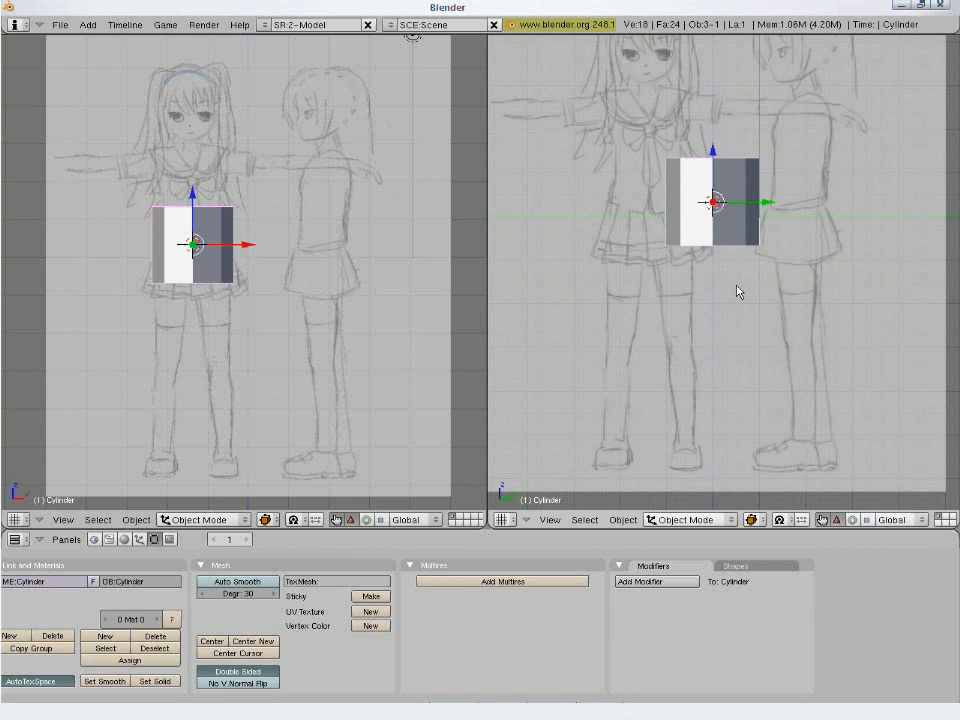
# - Try to move the whole cylinder mesh down to the front figure's ankle in Edit Mode and scale it to the leg's width
pyautogui.press('Tab')
pyautogui.press('a')
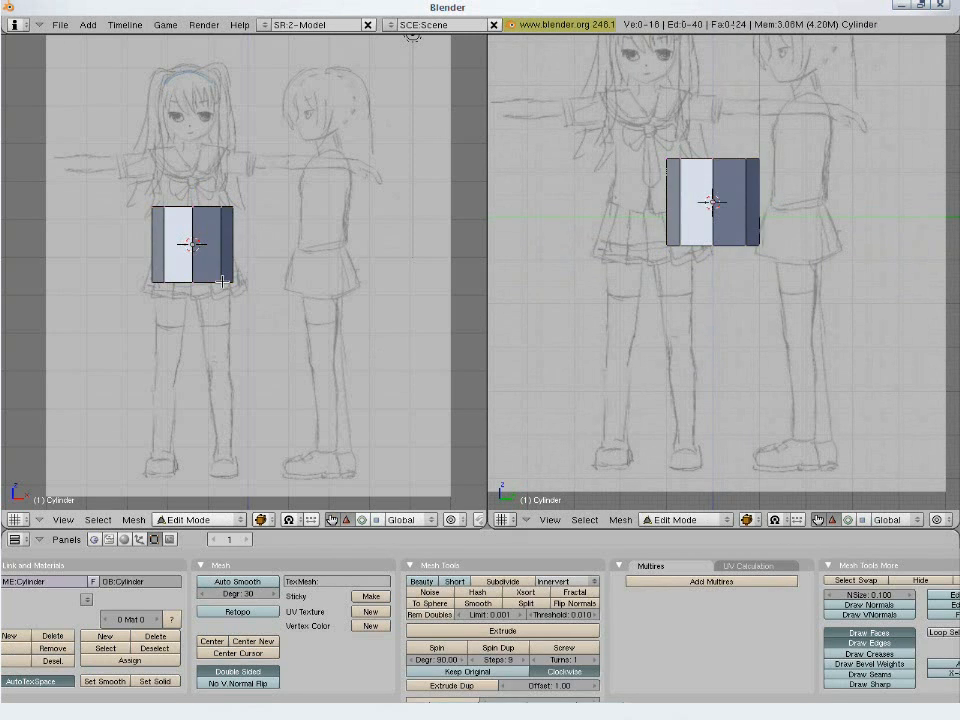
pyautogui.press('a')
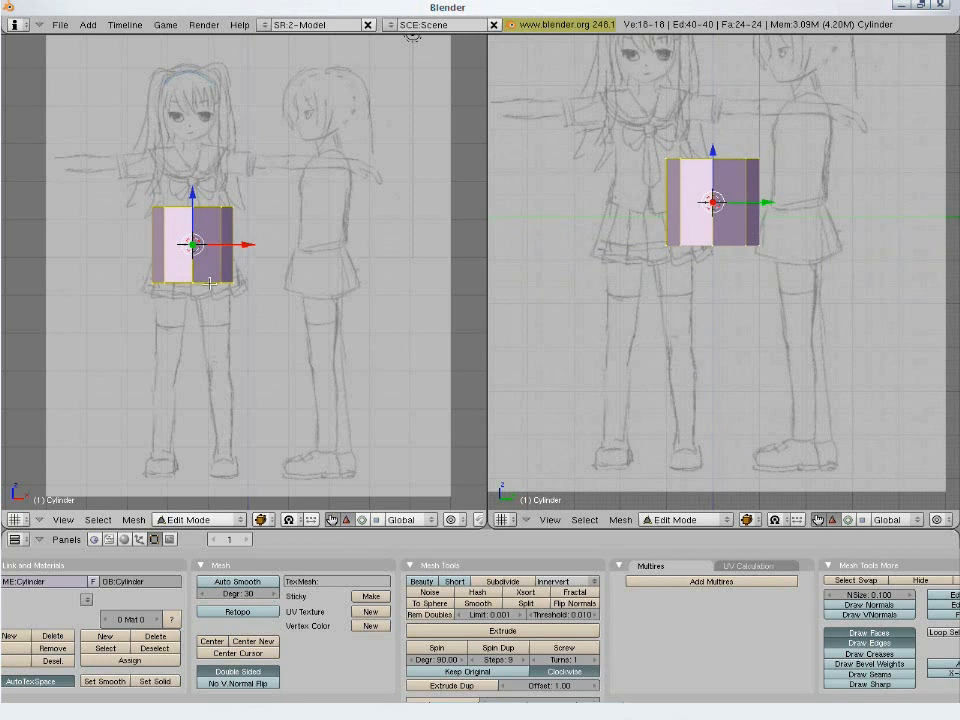
pyautogui.press('g')
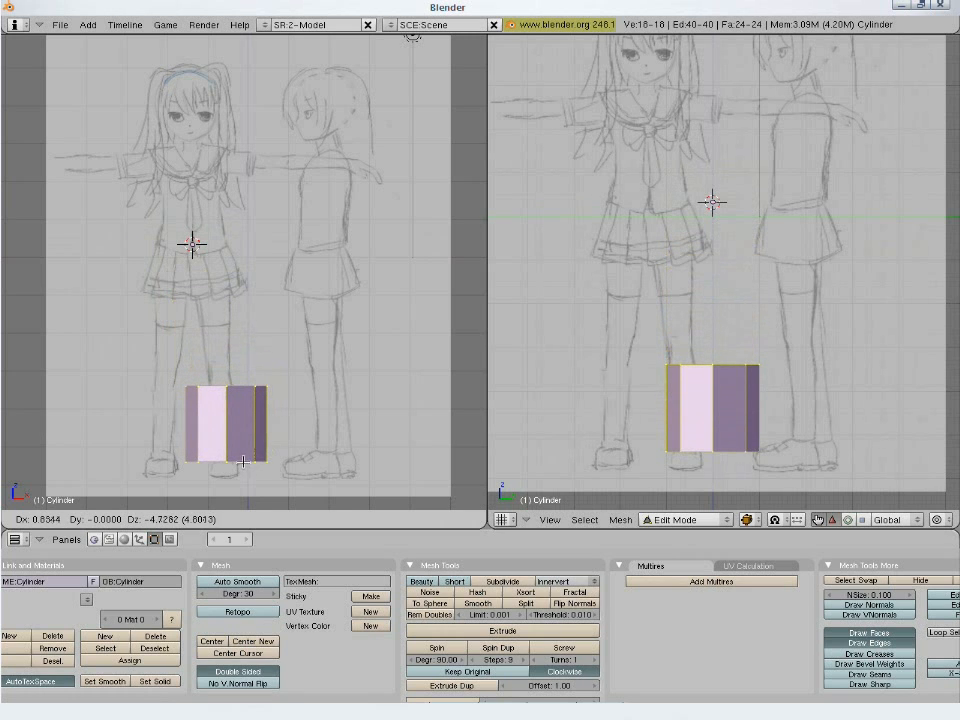
pyautogui.click(243, 461)
pyautogui.press('s')
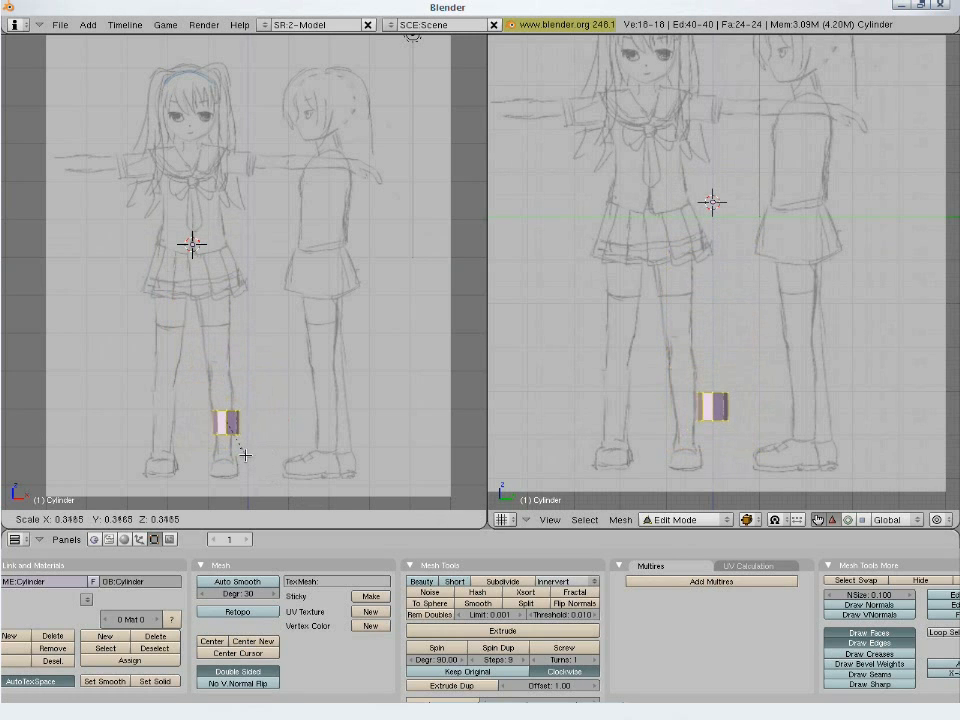
pyautogui.click(245, 455)
pyautogui.press('g')
pyautogui.click(242, 471)
pyautogui.press('s')
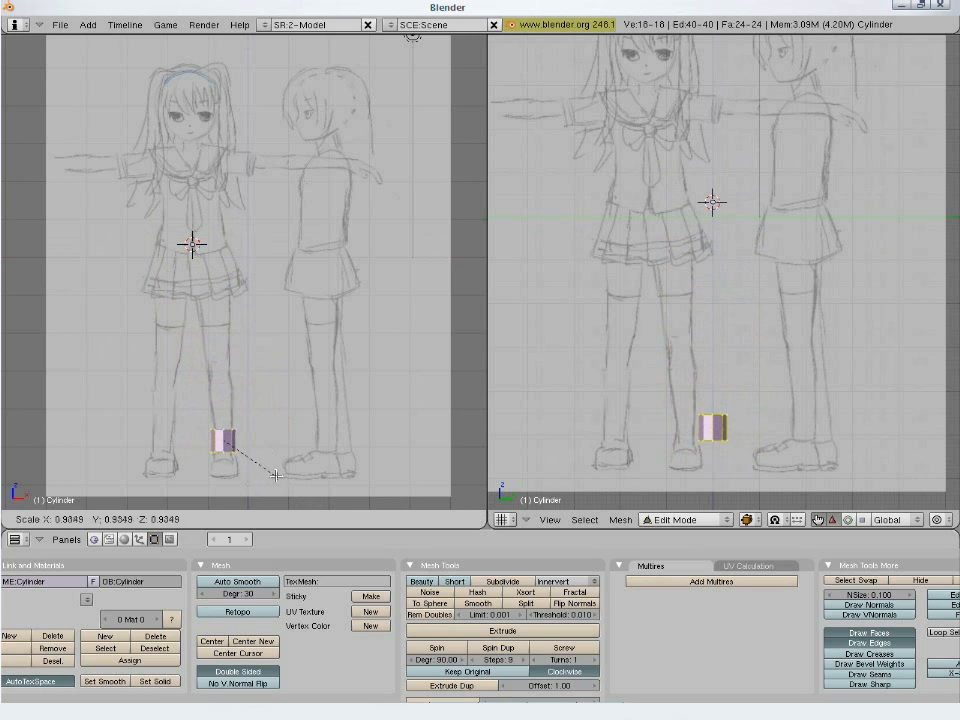
pyautogui.click(274, 475)
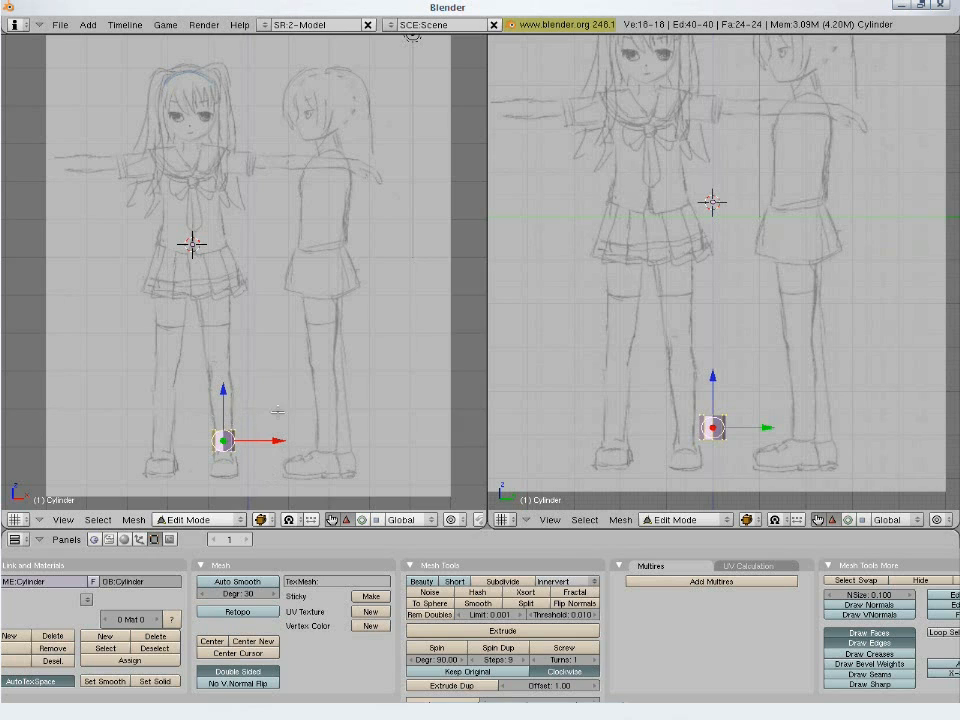
# - Undo the moves and scaling of the cylinder mesh and return to Object Mode
pyautogui.hotkey('ctrl', 'z')
pyautogui.hotkey('ctrl', 'z')
pyautogui.hotkey('ctrl', 'z')
pyautogui.hotkey('ctrl', 'z')
pyautogui.hotkey('ctrl', 'z')
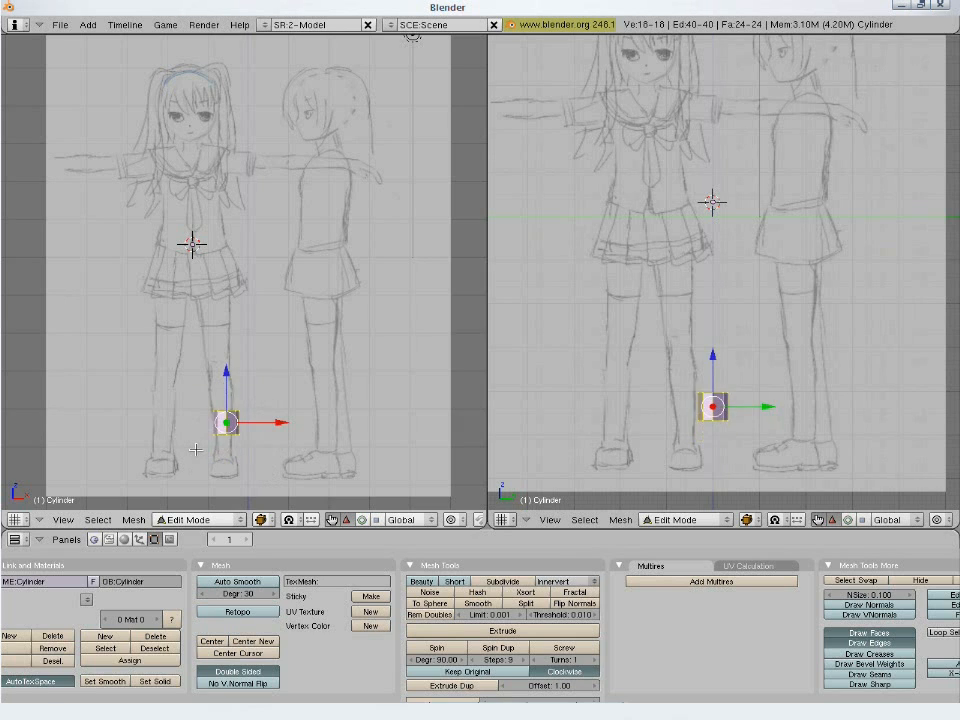
pyautogui.press('Tab')
# - Try to move the whole cylinder object down to the front figure's ankle in Object Mode and undo the move
pyautogui.press('g')
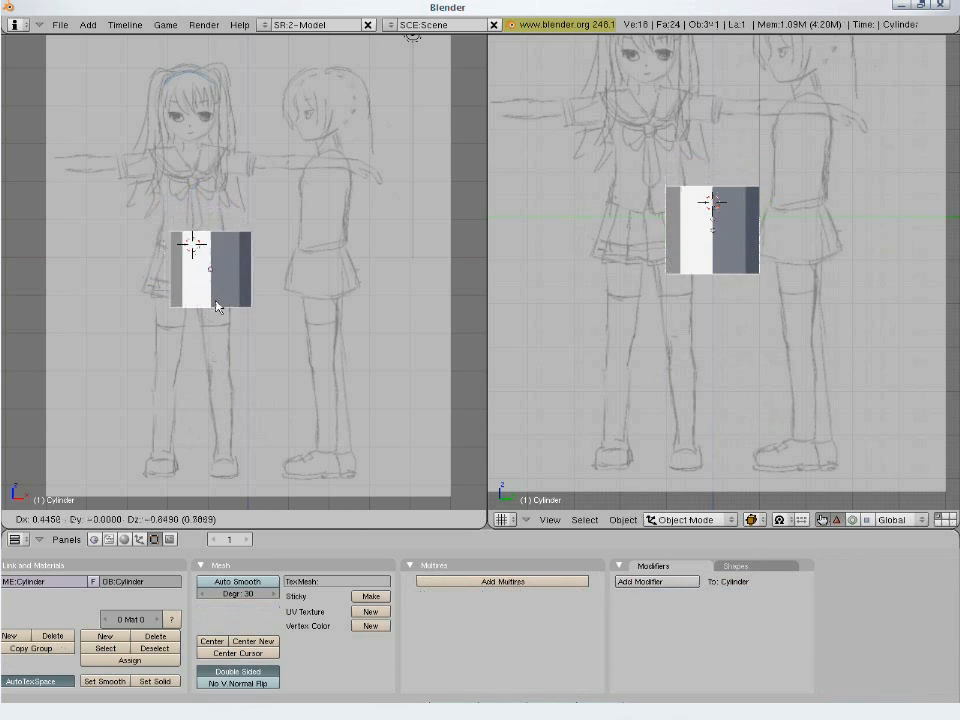
pyautogui.click(228, 446)
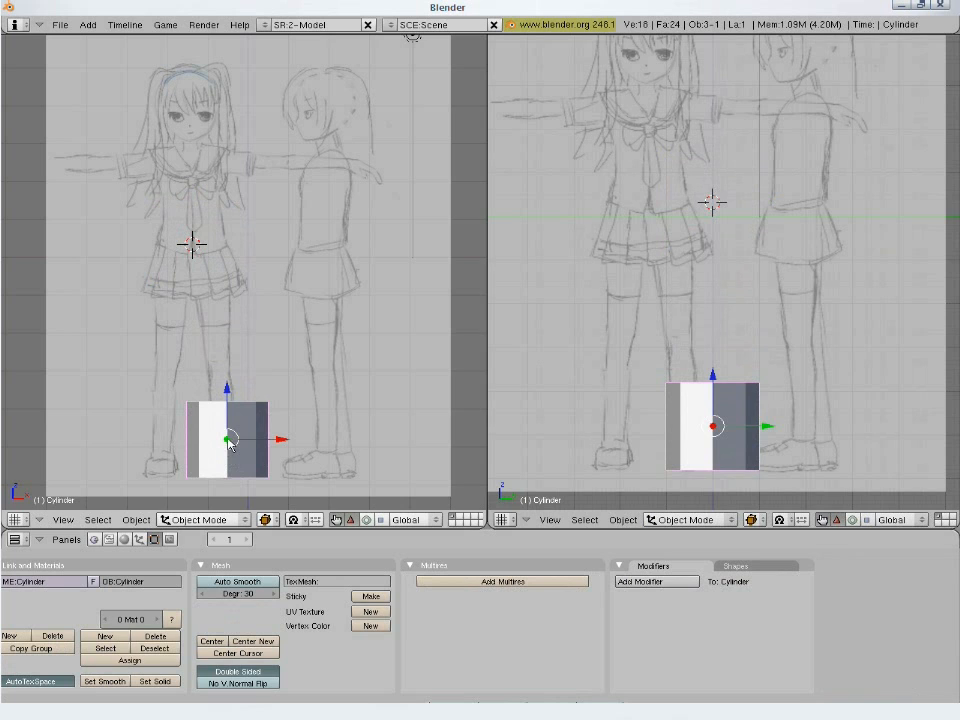
pyautogui.hotkey('ctrl', 'z')
# - In Edit Mode, move the whole cylinder mesh down to the front figure's lower leg and scale it down
pyautogui.press('Tab')
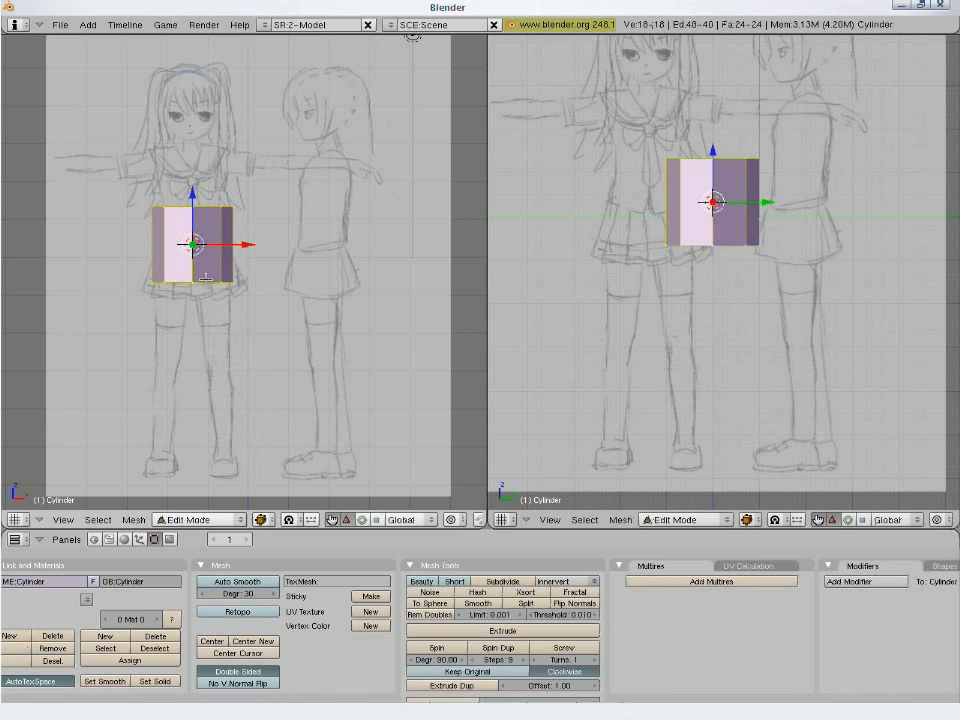
pyautogui.press('g')
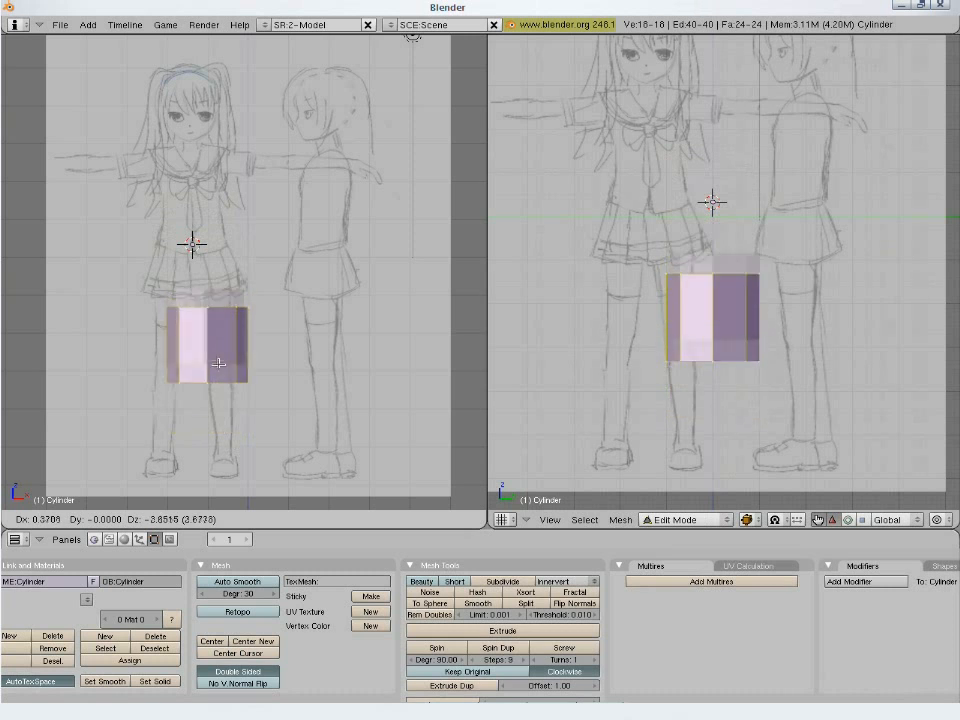
pyautogui.click(228, 462)
pyautogui.press('s')
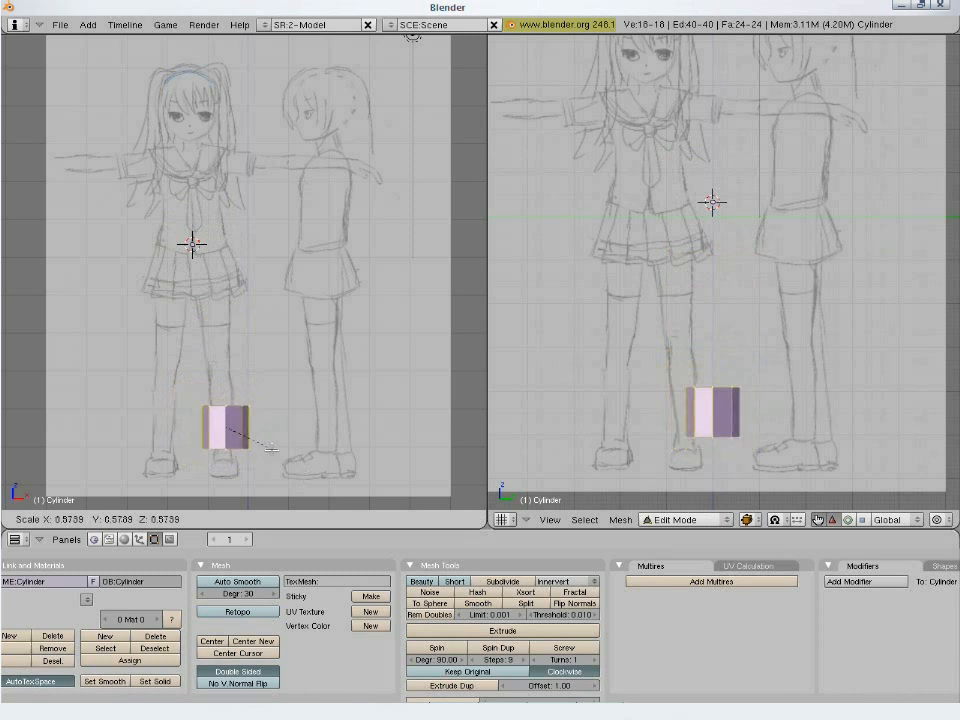
pyautogui.click(257, 444)
pyautogui.press('Tab')
pyautogui.press('g')
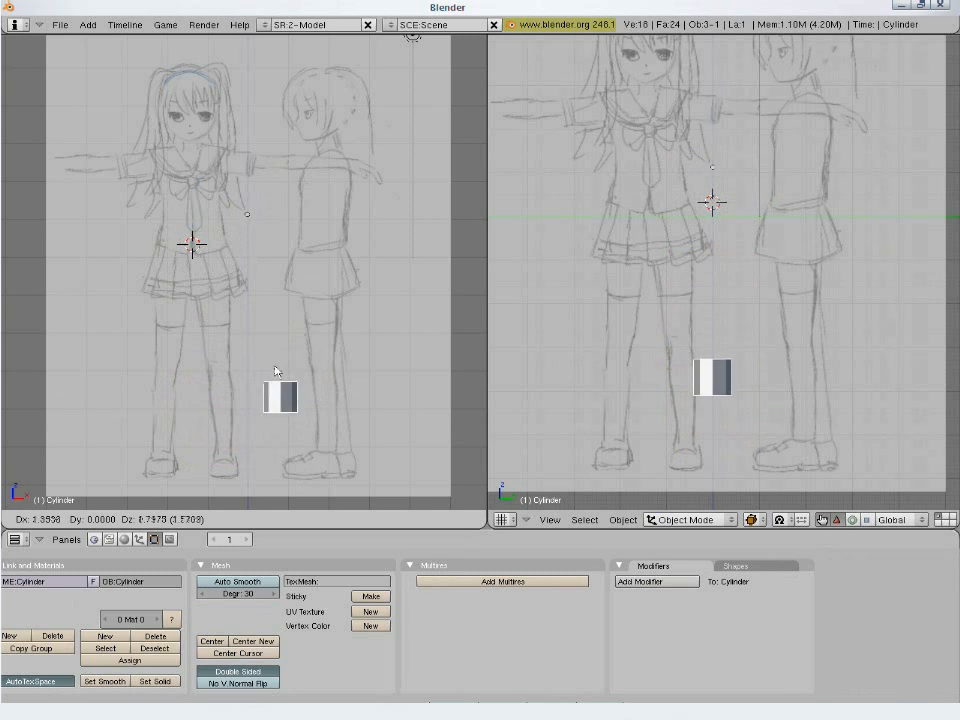
pyautogui.click(293, 448)
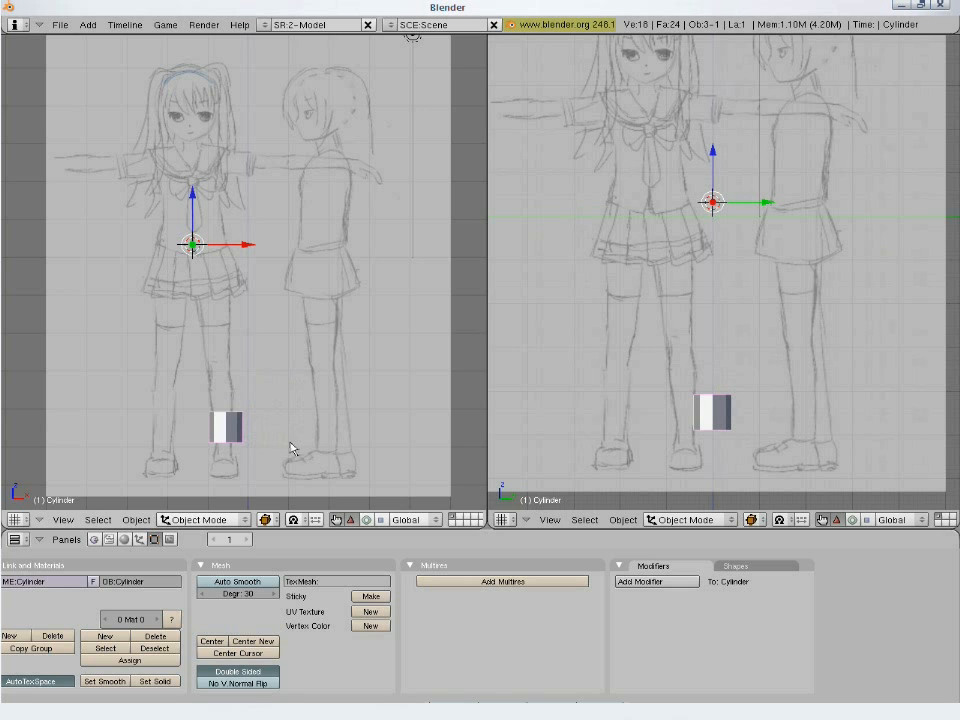
# - In Edit Mode, position the cylinder mesh on the front figure's ankle and scale it down to the ankle's width
pyautogui.press('Tab')
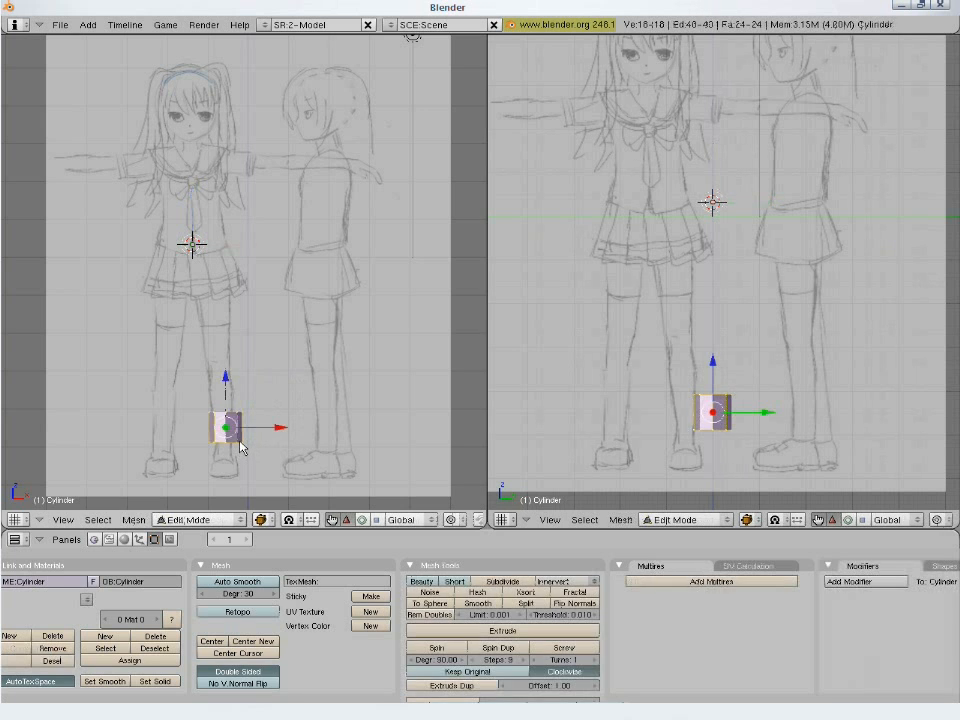
pyautogui.press('g')
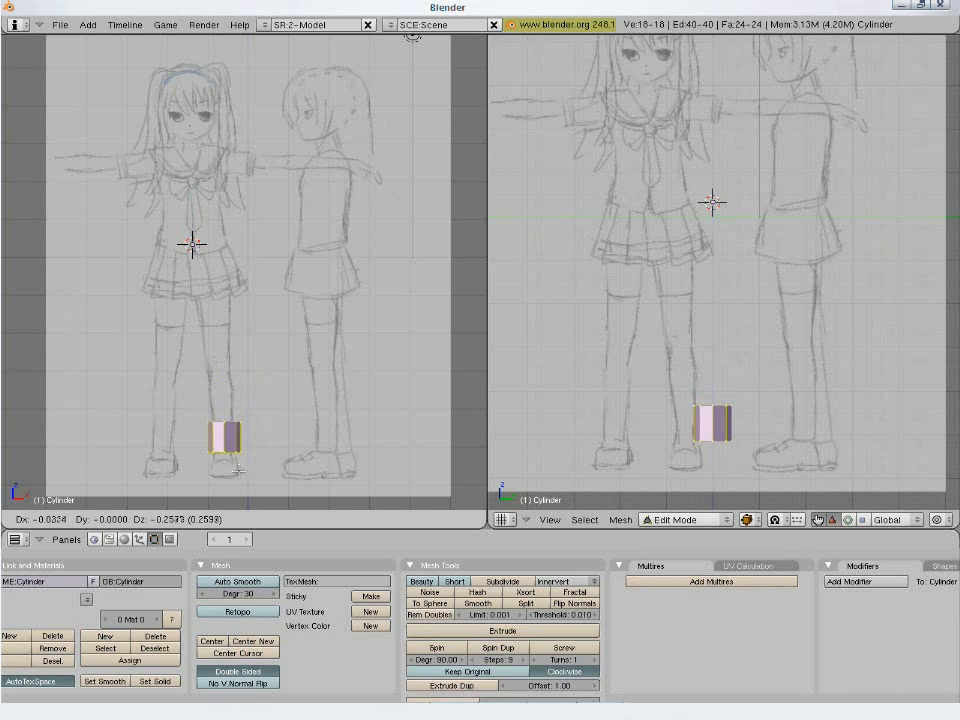
pyautogui.click(242, 468)
pyautogui.press('s')
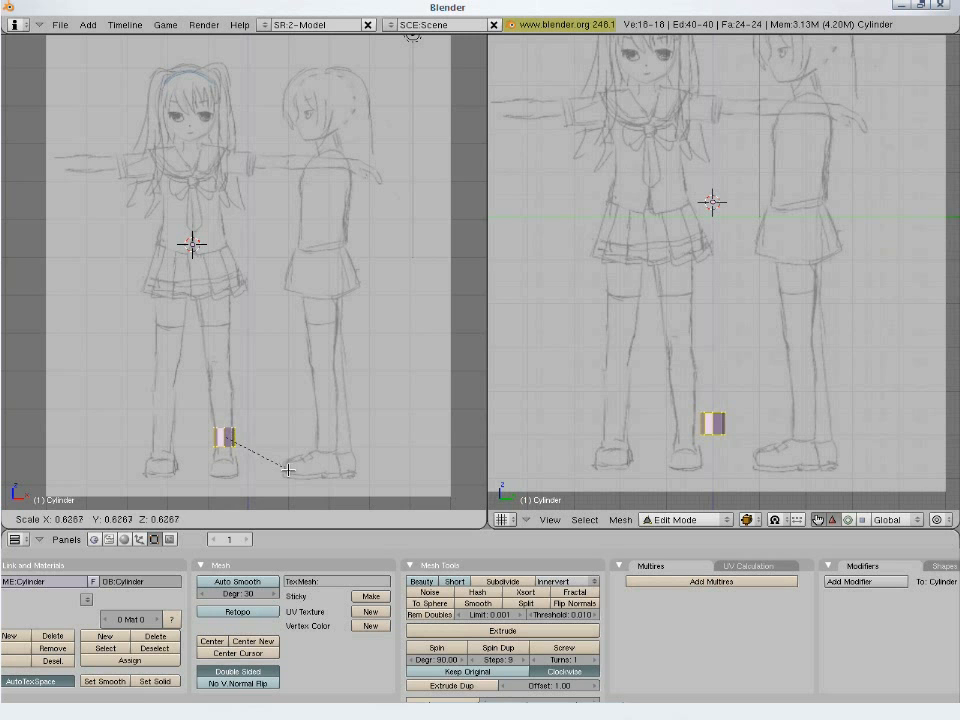
pyautogui.click(279, 484)
pyautogui.press('g')
pyautogui.click(275, 489)
# - In the side view, move the cylinder mesh onto the side figure's ankle, just above the shoe
pyautogui.scroll(2, 275, 488)
pyautogui.keyDown('shift'); pyautogui.moveTo(281, 438); pyautogui.dragTo(341, 238, button='middle'); pyautogui.keyUp('shift')
pyautogui.scroll(3, 332, 345)
pyautogui.keyDown('shift'); pyautogui.moveTo(368, 389); pyautogui.dragTo(341, 379, button='middle'); pyautogui.keyUp('shift')
pyautogui.scroll(2, 742, 480)
pyautogui.keyDown('shift'); pyautogui.moveTo(742, 495); pyautogui.dragTo(662, 394, button='middle'); pyautogui.keyUp('shift')
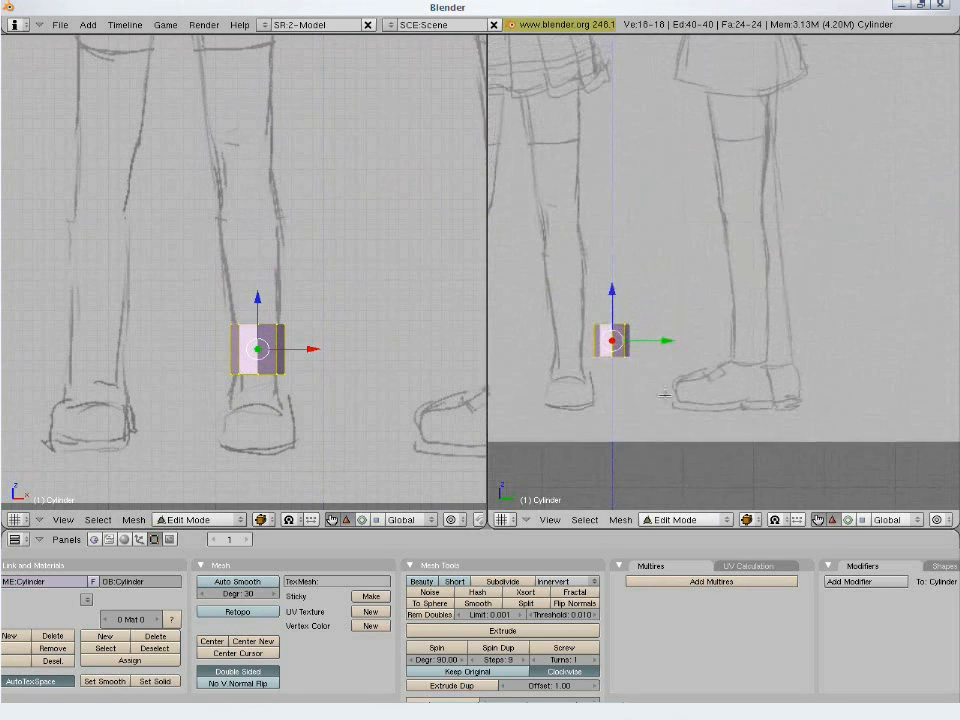
pyautogui.press('g')
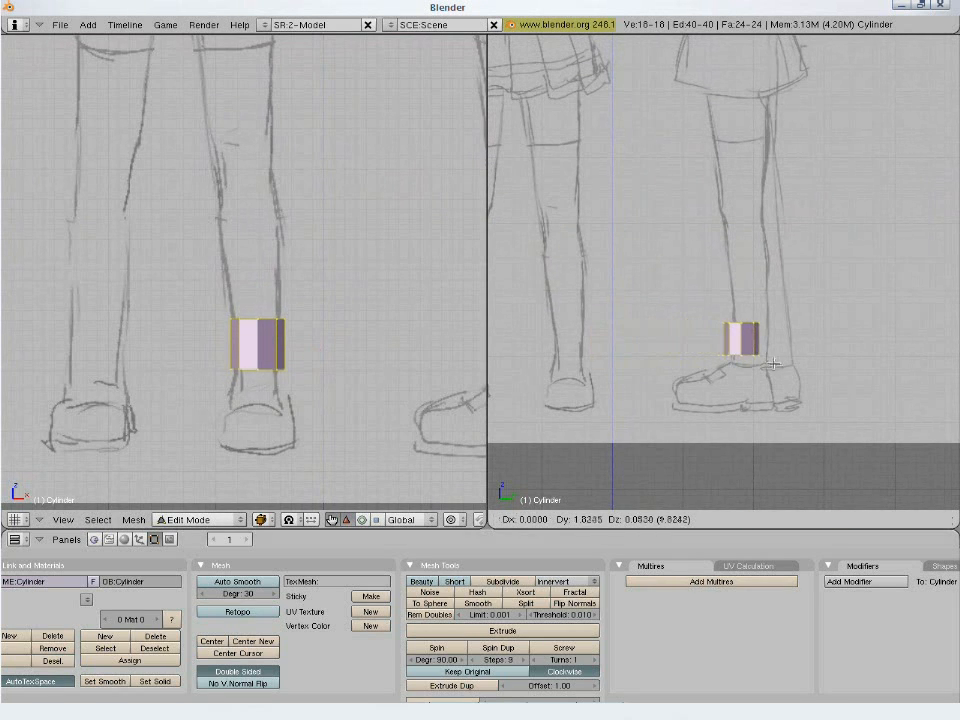
pyautogui.click(780, 369)
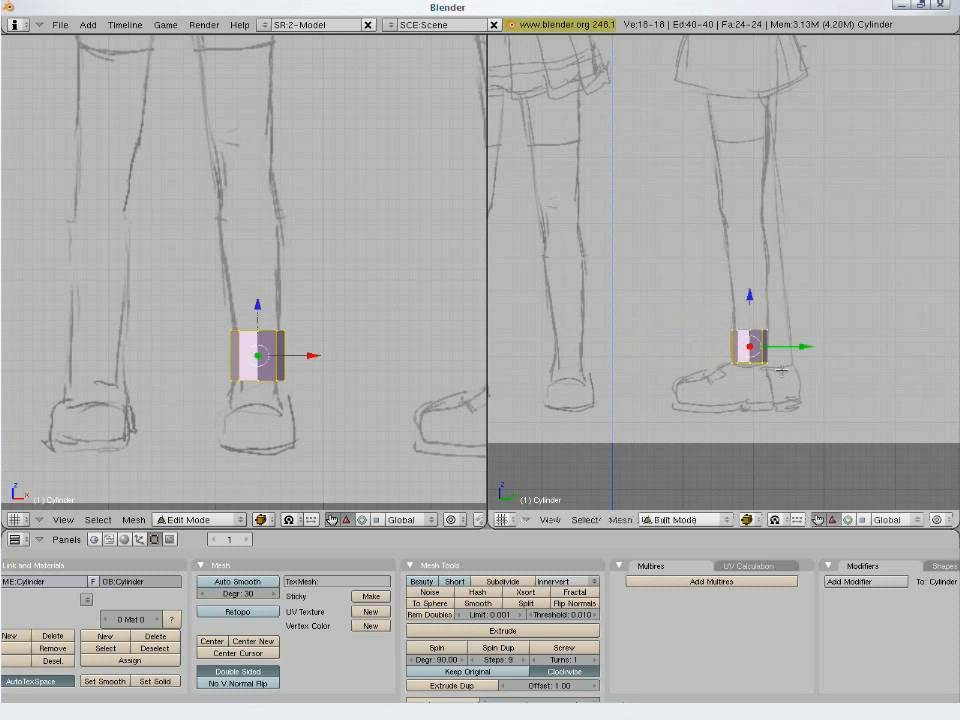
pyautogui.scroll(1, 752, 378)
pyautogui.scroll(1, 748, 383)
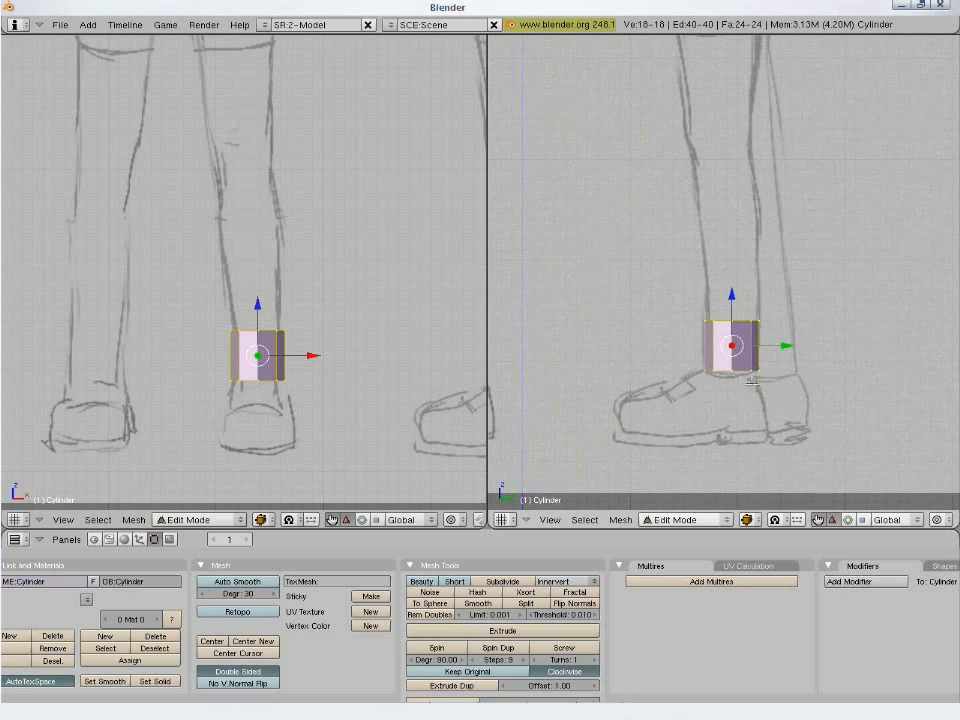
pyautogui.press('g')
pyautogui.click(767, 335)
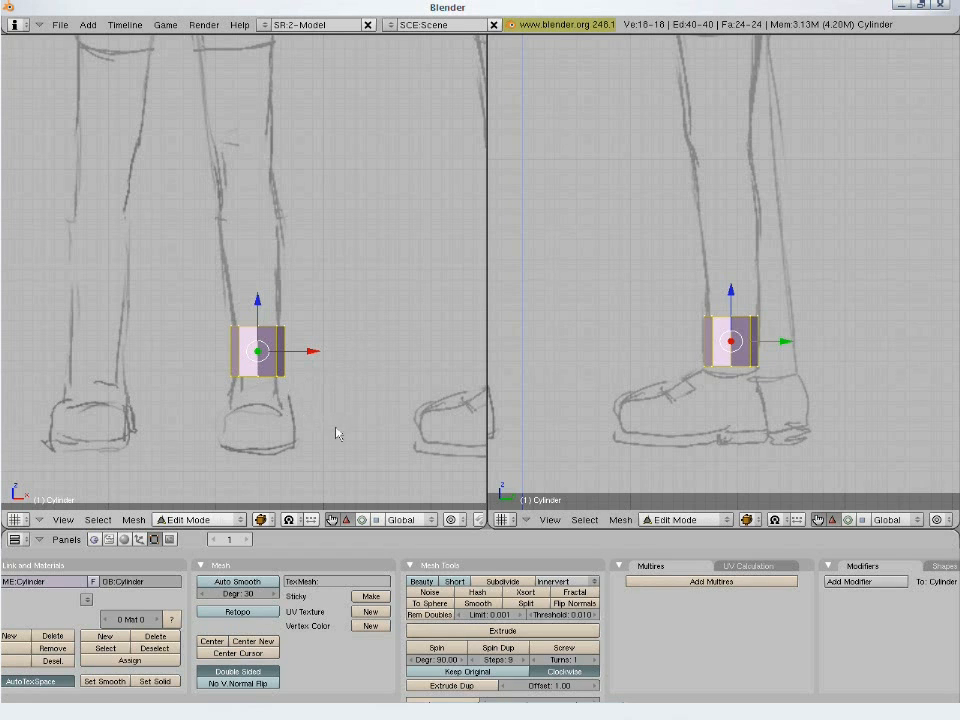
# - Return to Object Mode and add a Mirror modifier on the X axis to copy the cylinder onto the other ankle
pyautogui.press('Tab')
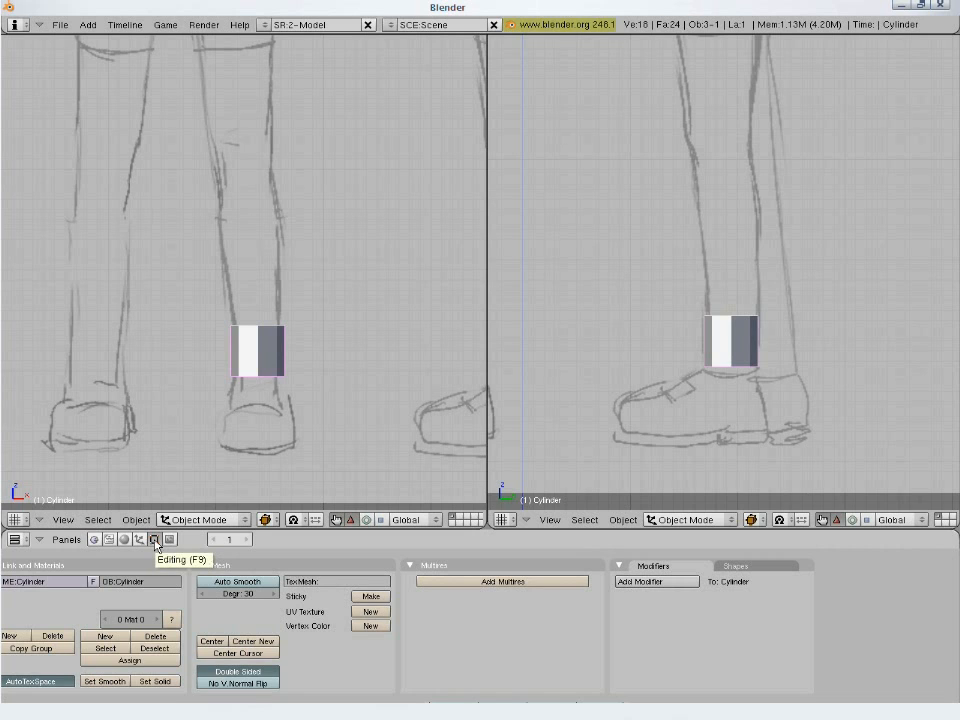
pyautogui.click(640, 582)
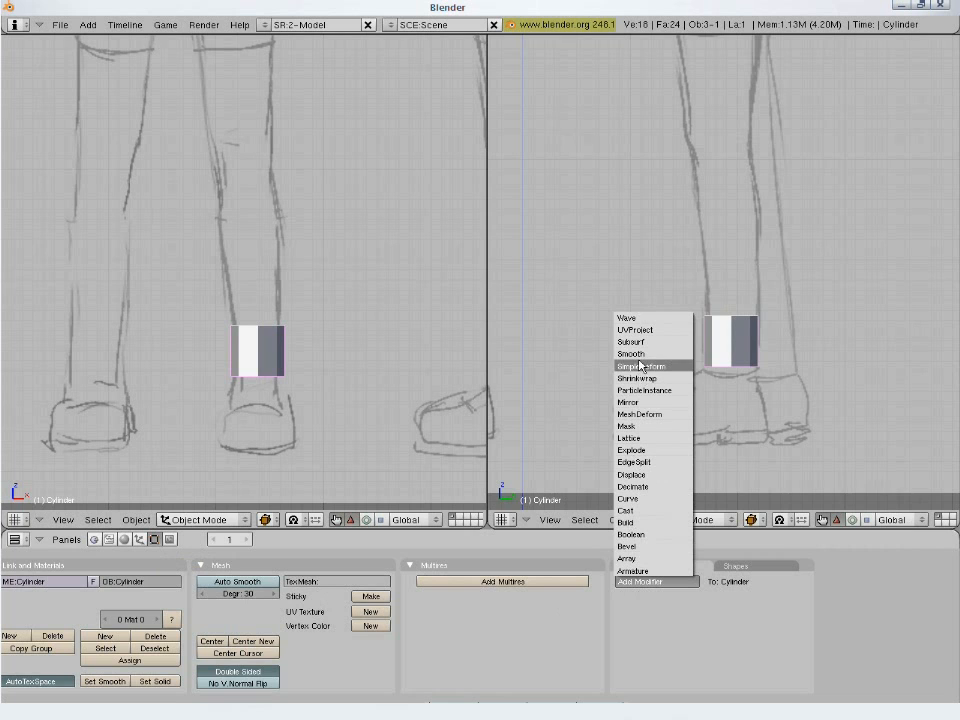
pyautogui.click(638, 402)
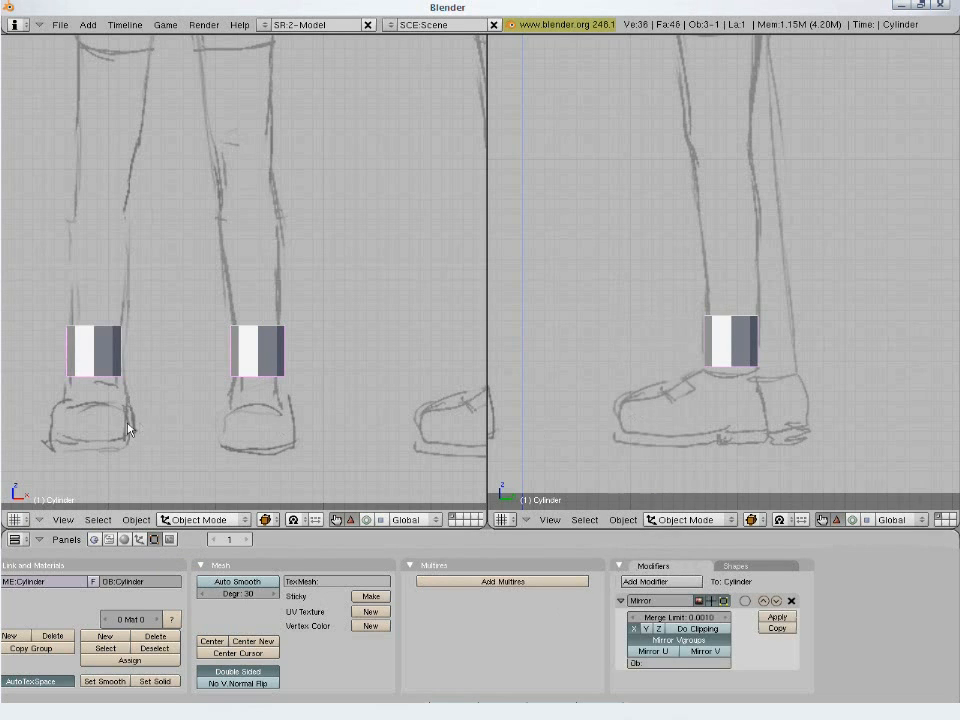
pyautogui.scroll(-3, 200, 395)
pyautogui.keyDown('shift'); pyautogui.moveTo(275, 298); pyautogui.dragTo(293, 348, button='middle'); pyautogui.keyUp('shift')
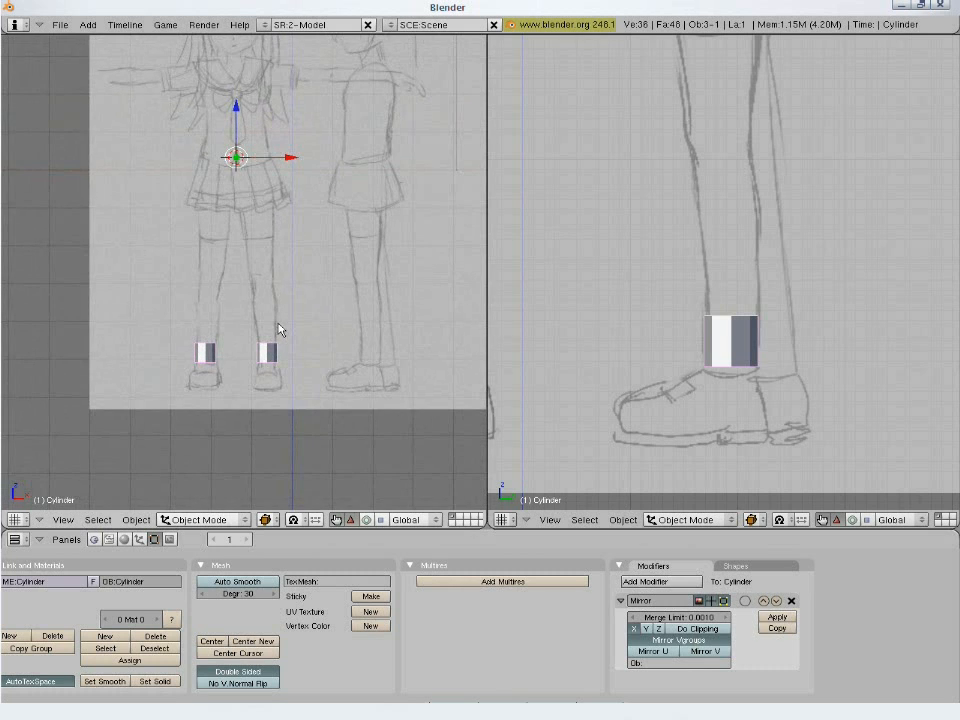
pyautogui.keyDown('shift'); pyautogui.moveTo(231, 170); pyautogui.dragTo(281, 249, button='middle'); pyautogui.keyUp('shift')
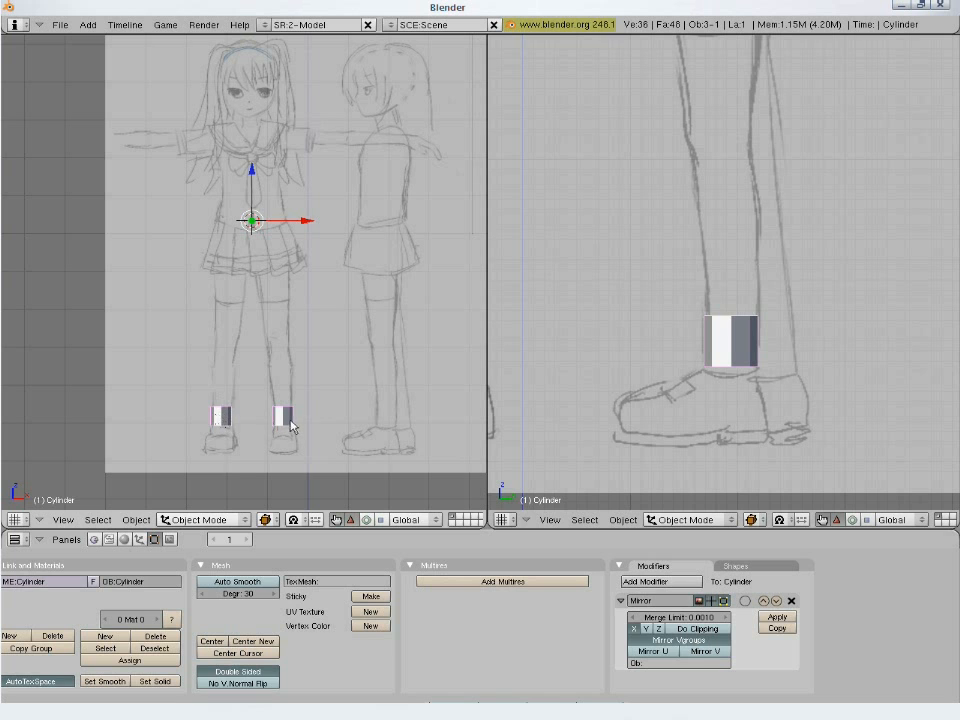
# - Enable Do Clipping on the Mirror modifier, turn on its editing cage display, and return to Edit Mode
pyautogui.press('Tab')
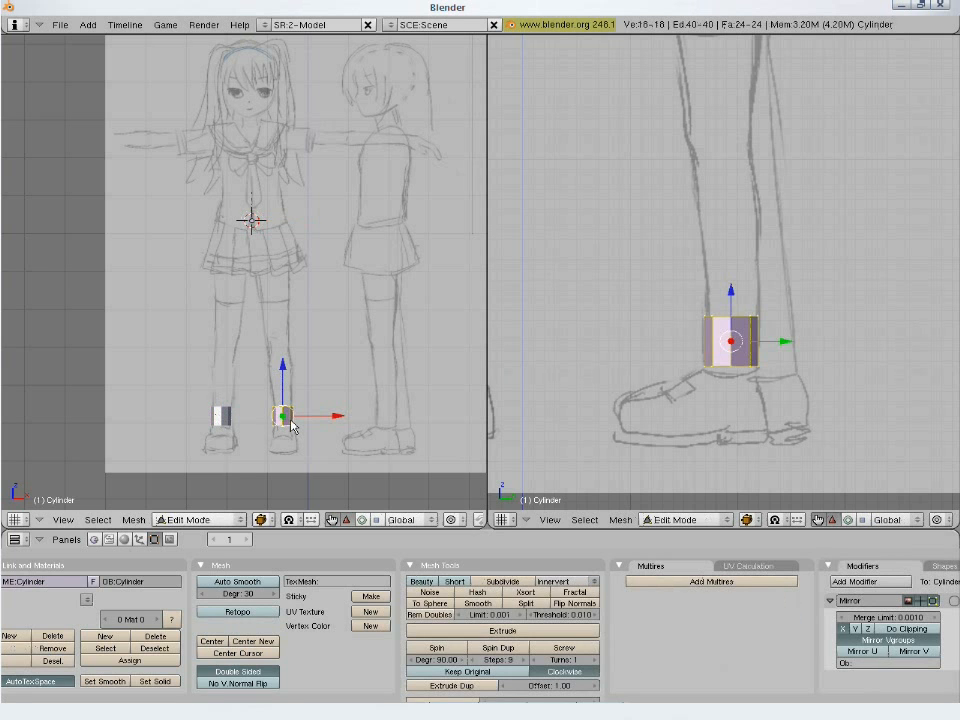
pyautogui.press('a')
pyautogui.press('a')
pyautogui.press('Tab')
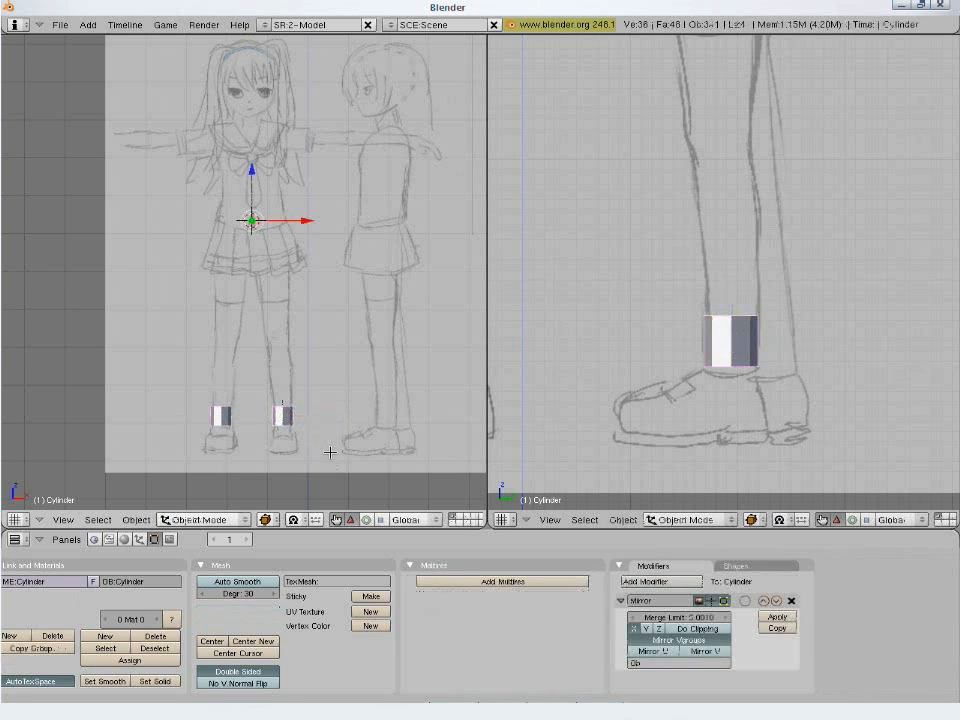
pyautogui.click(692, 630)
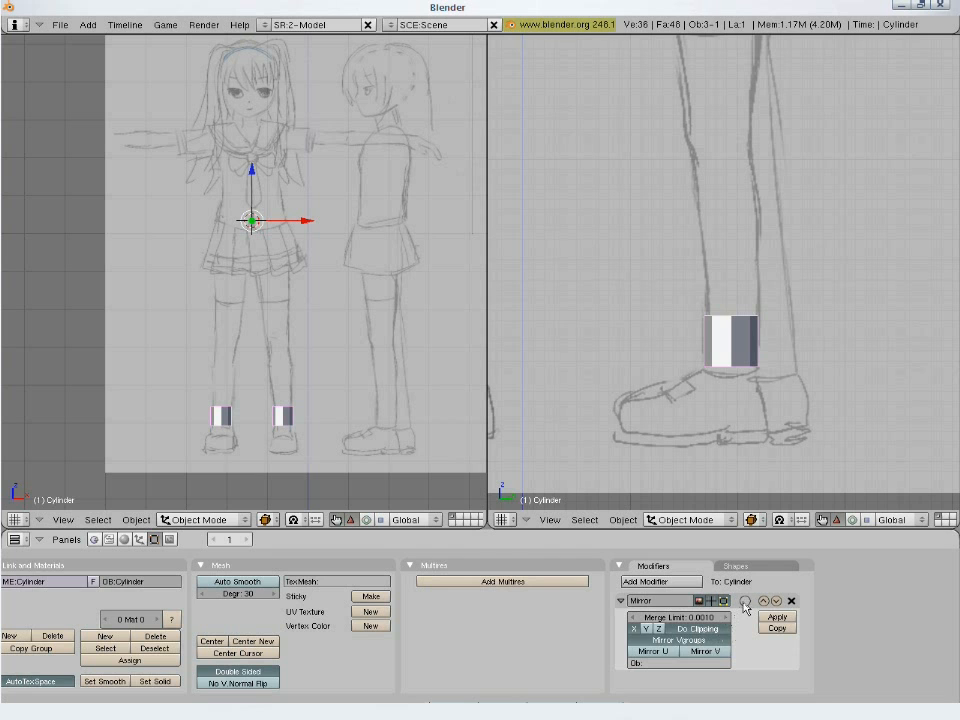
pyautogui.press('Tab')
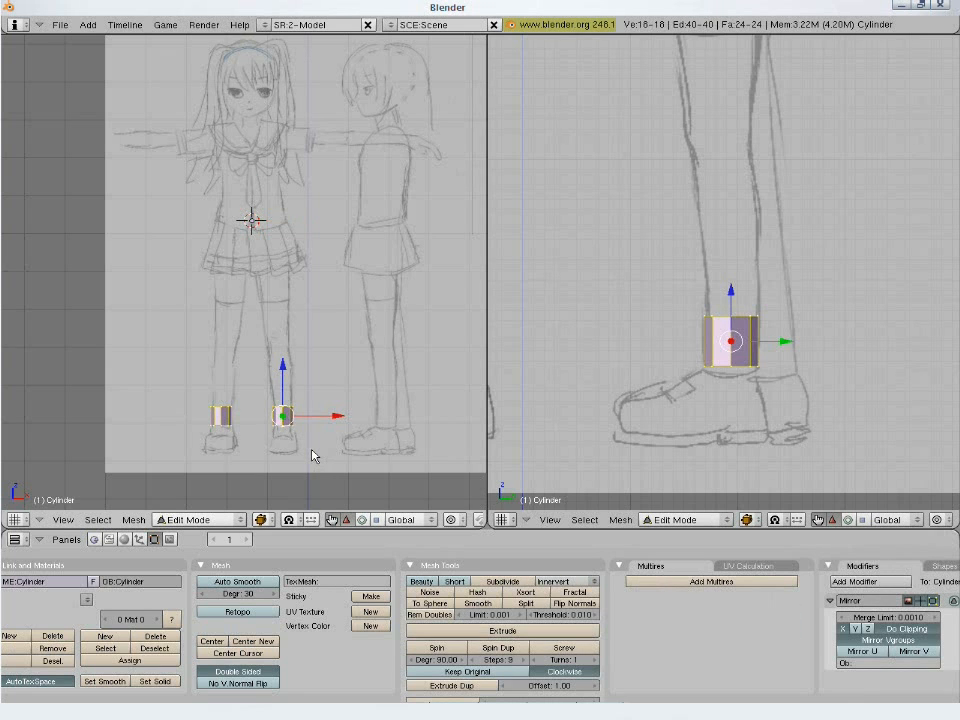
# - Delete the centre vertex of the cylinder's upper cap to open that end
pyautogui.scroll(3, 312, 456)
pyautogui.press('a')
pyautogui.press('b')
pyautogui.moveTo(213, 349); pyautogui.dragTo(265, 362)
pyautogui.moveTo(265, 362); pyautogui.dragTo(252, 383, button='middle')
pyautogui.press('KP_Decimal')
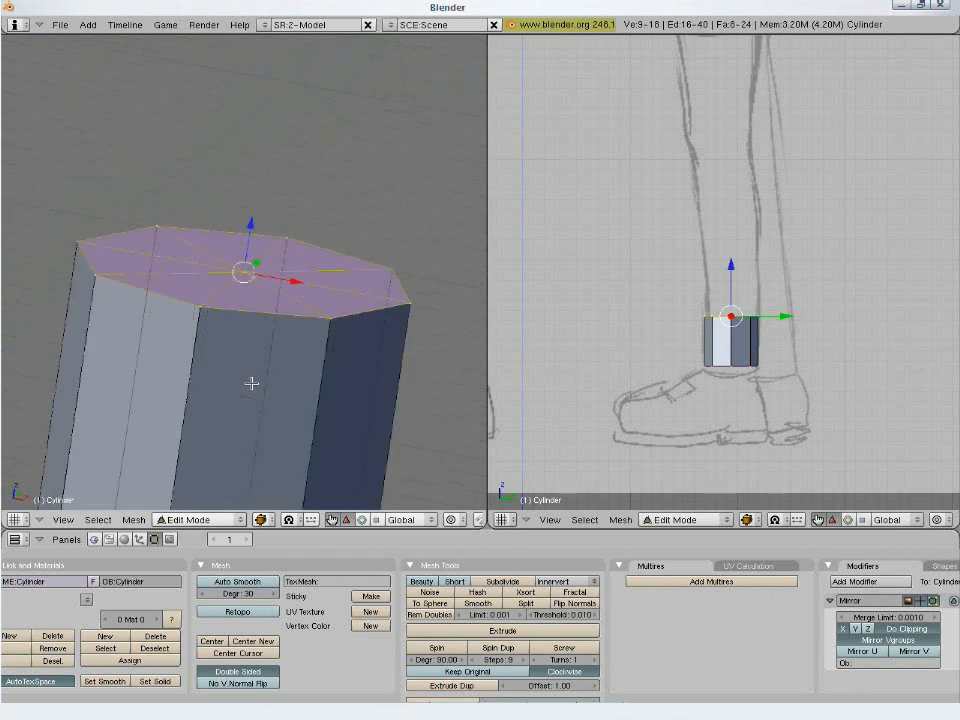
pyautogui.rightClick(245, 276)
pyautogui.press('x')
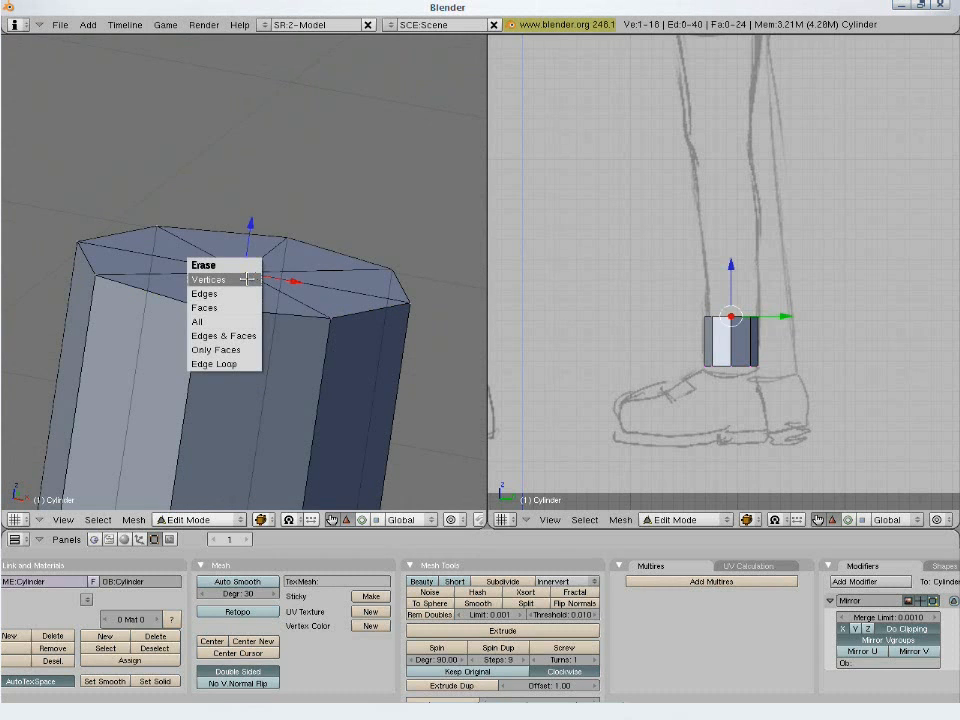
pyautogui.click(247, 279)
# - Delete the centre vertex of the cylinder's lower cap to leave an open tube
pyautogui.scroll(-3, 221, 407)
pyautogui.rightClick(223, 408)
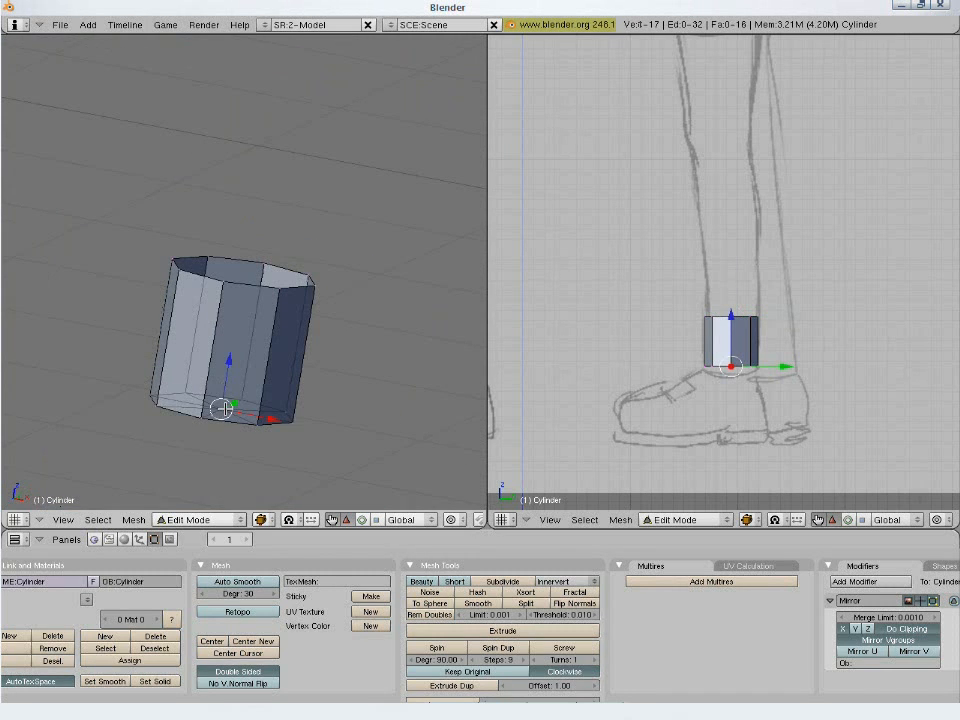
pyautogui.press('x')
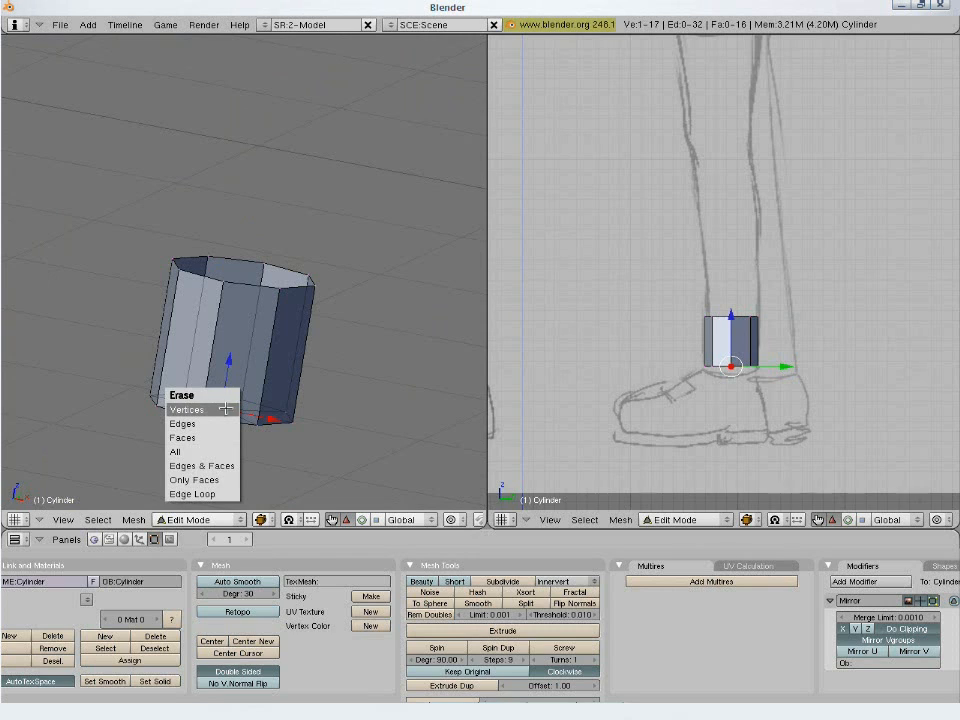
pyautogui.click(226, 409)
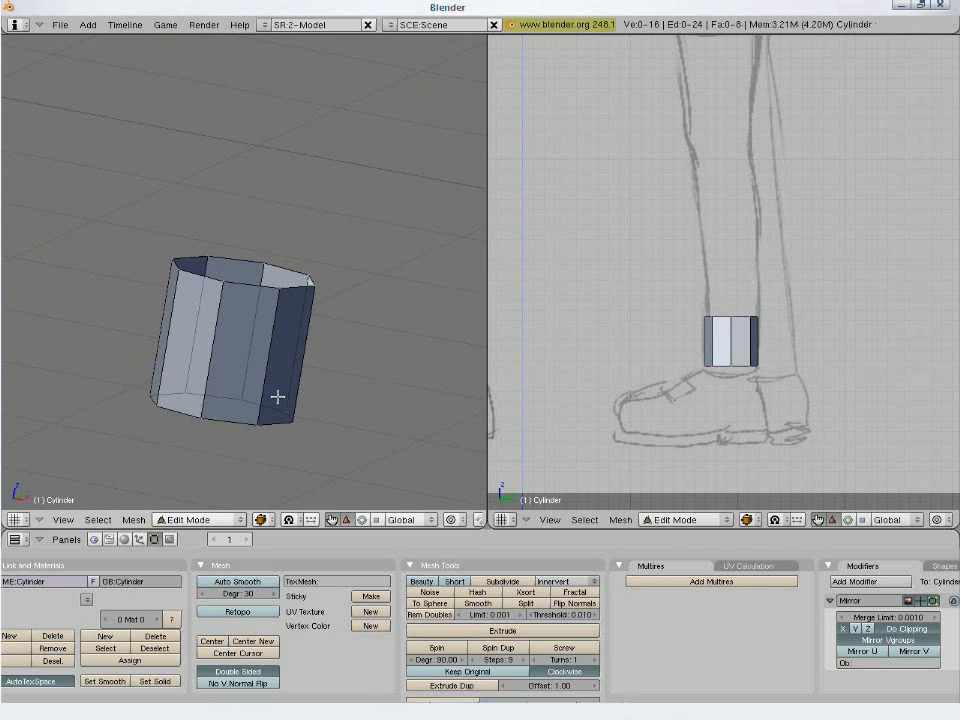
# - In the front view, scale the tube's upper vertex ring down to the leg's width and shift it within the leg outline
pyautogui.press('KP_1')
pyautogui.scroll(-2, 285, 393)
pyautogui.press('z')
pyautogui.press('b')
pyautogui.moveTo(162, 248); pyautogui.dragTo(310, 285)
pyautogui.press('s')
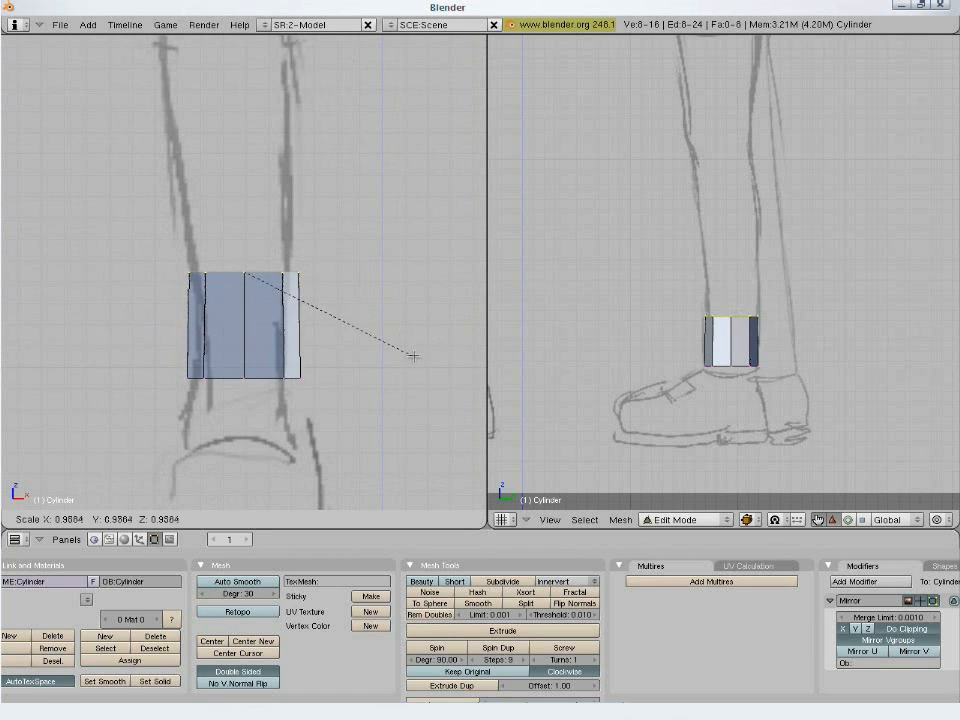
pyautogui.press('g')
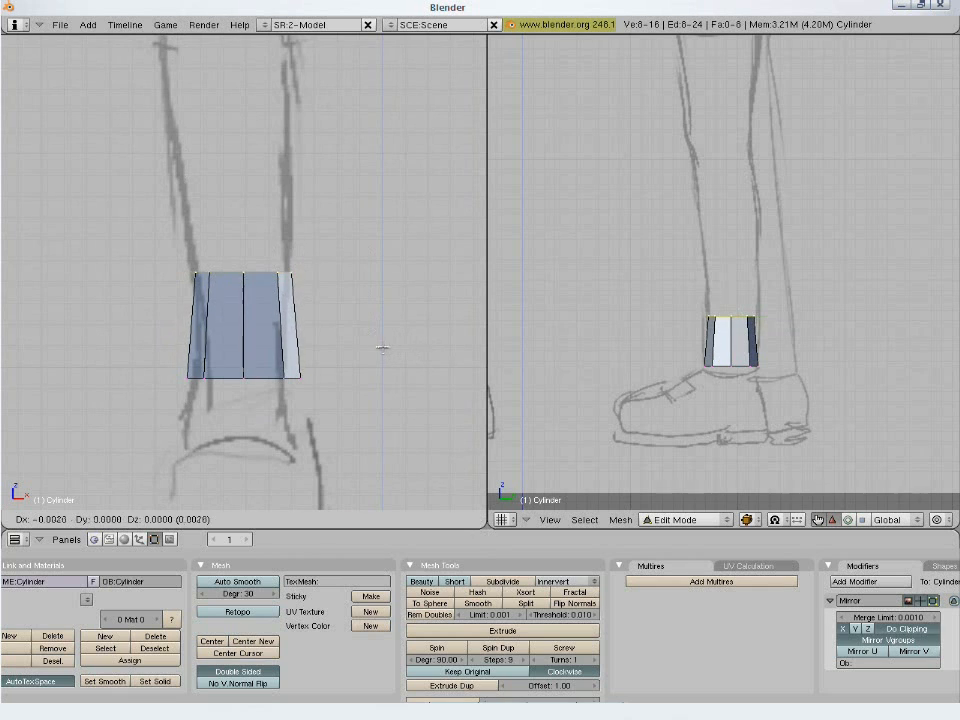
pyautogui.click(354, 356)
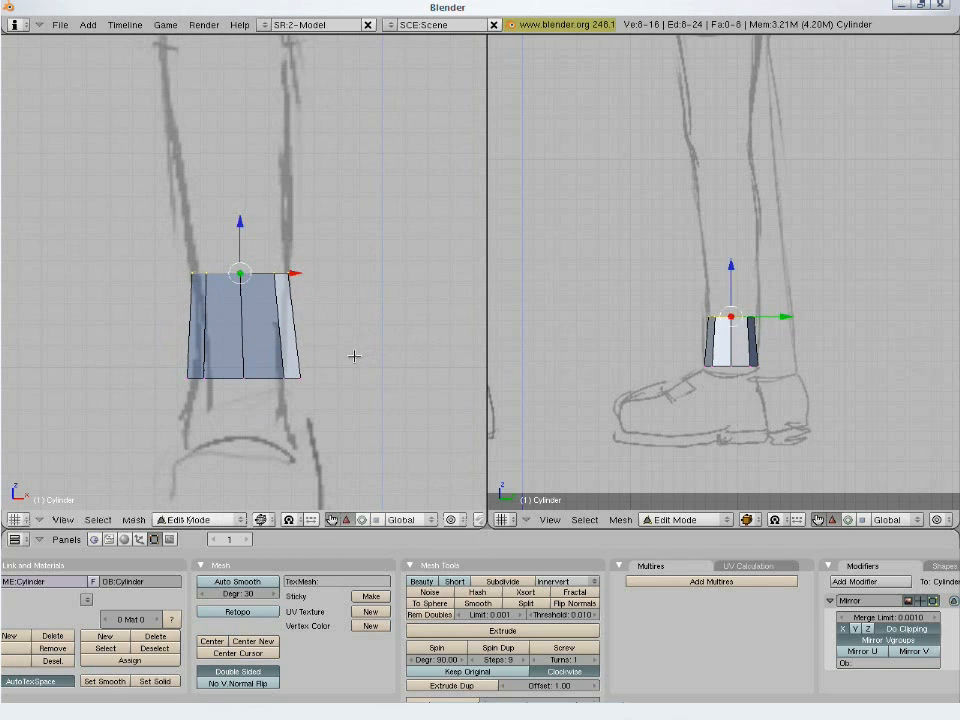
pyautogui.scroll(-3, 352, 357)
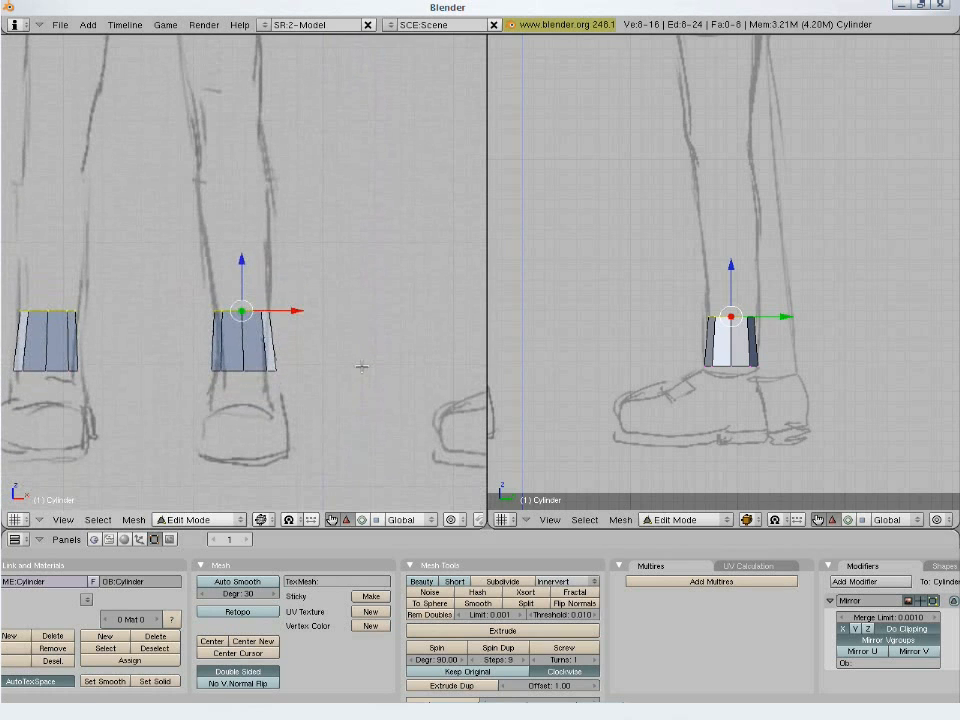
pyautogui.press('g')
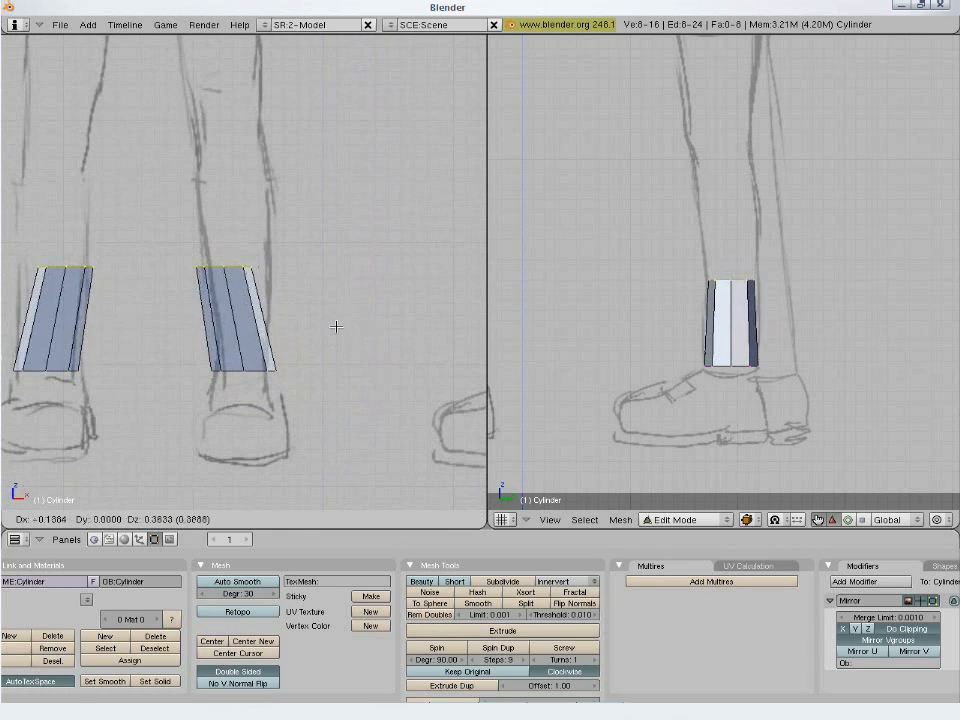
pyautogui.click(342, 328)
pyautogui.press('g')
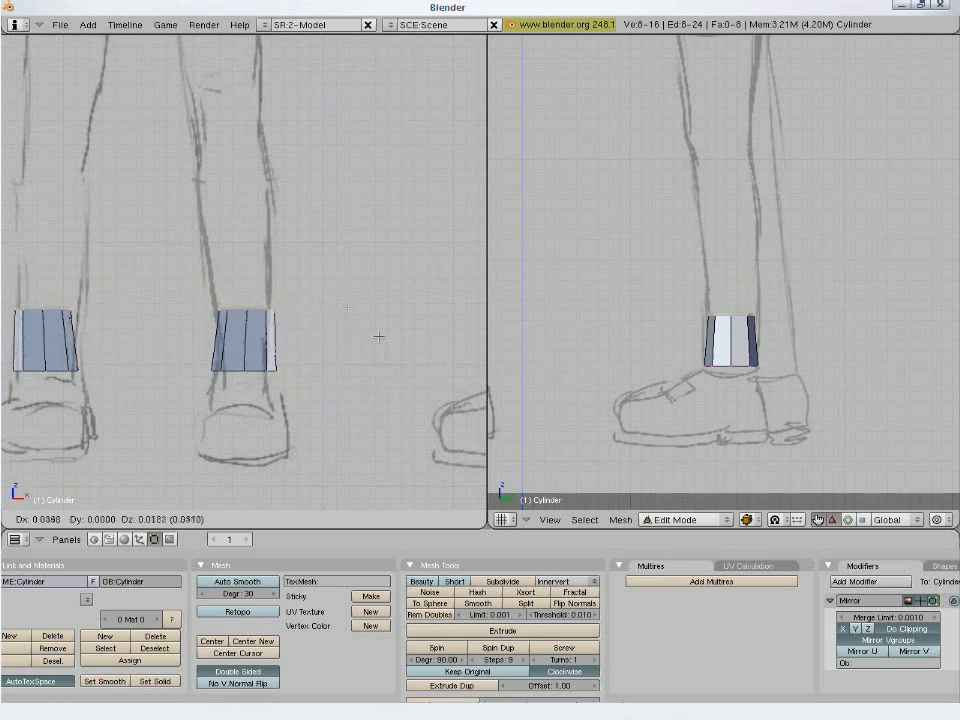
pyautogui.rightClick(320, 310)
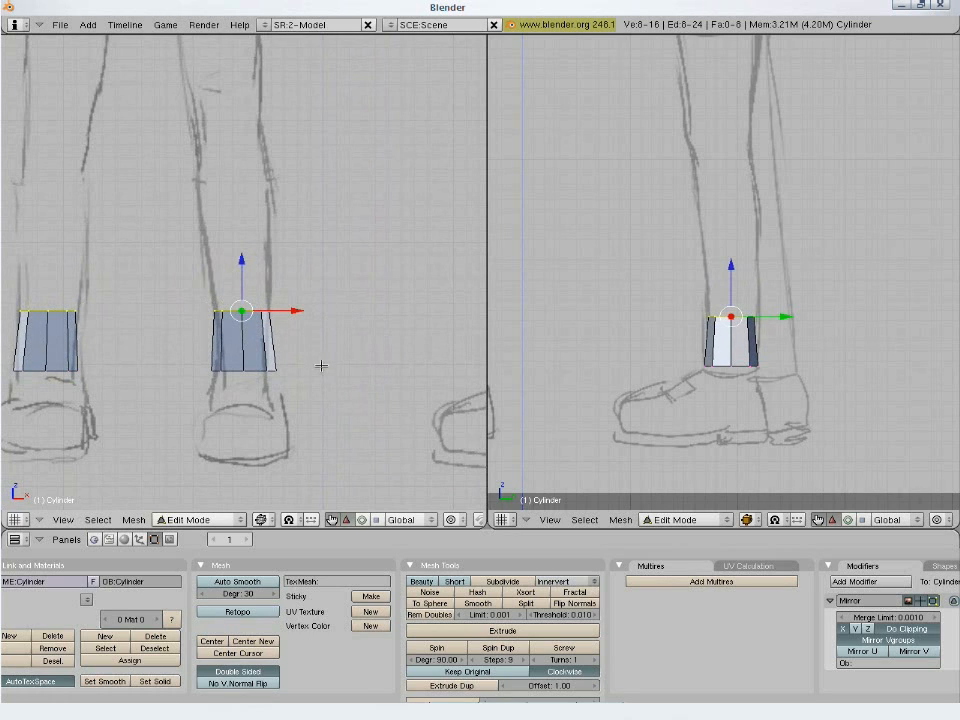
# - Extrude the tube's upper ring with Only Edges and raise the new ring up the lower leg towards the calf
pyautogui.scroll(-1, 323, 376)
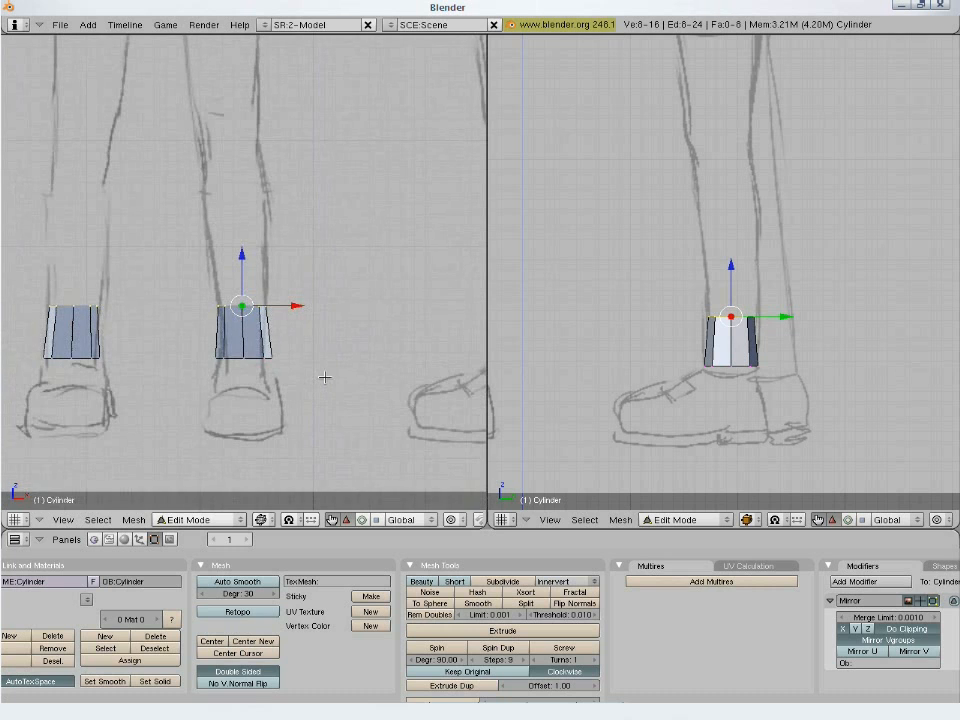
pyautogui.press('e')
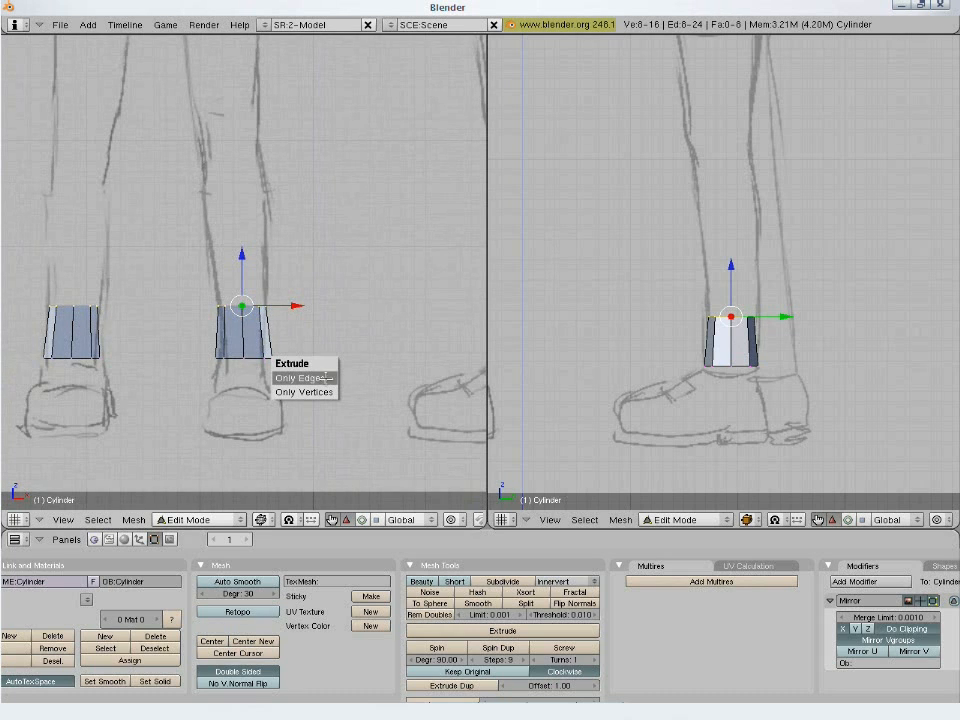
pyautogui.click(326, 377)
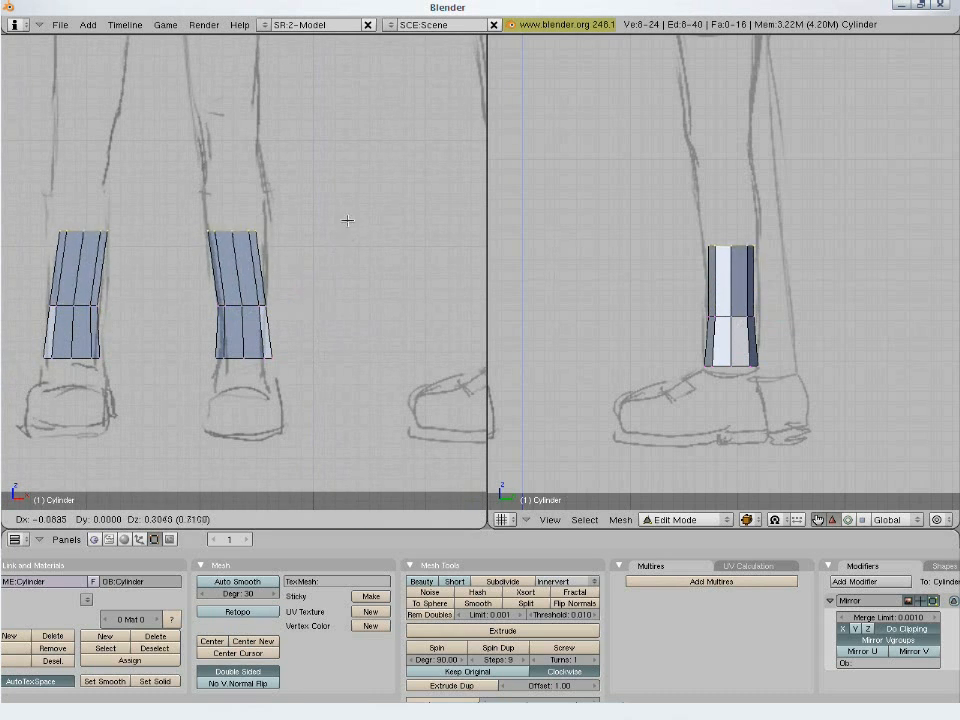
pyautogui.click(360, 330)
pyautogui.press('g')
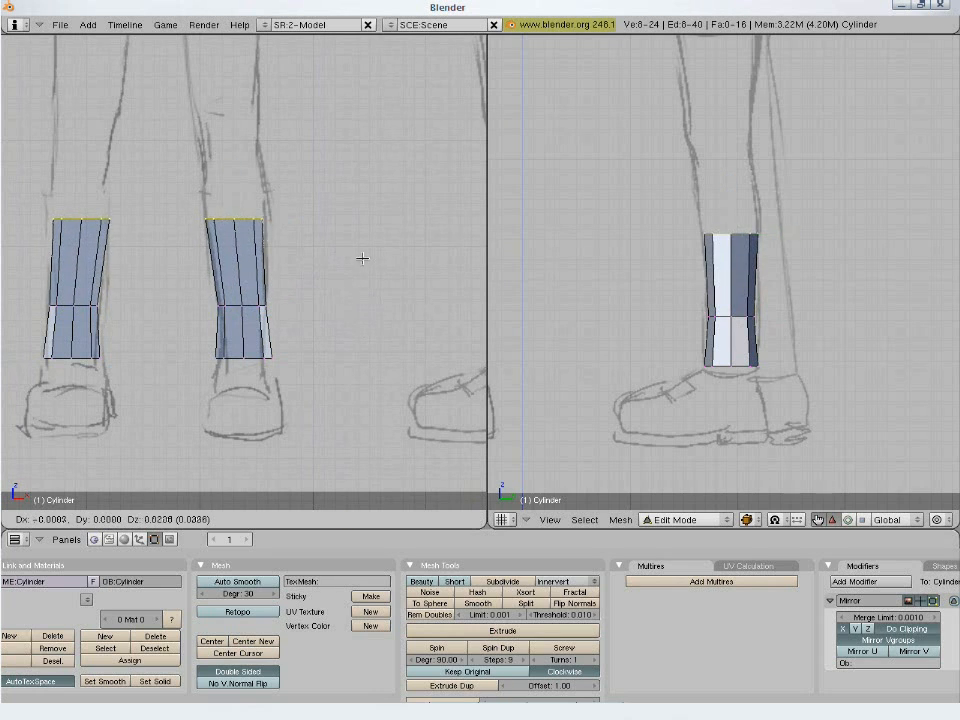
pyautogui.click(381, 159)
# - Raise the new ring to the widest part of the calf and scale it up to fit the front and side outlines
pyautogui.press('s')
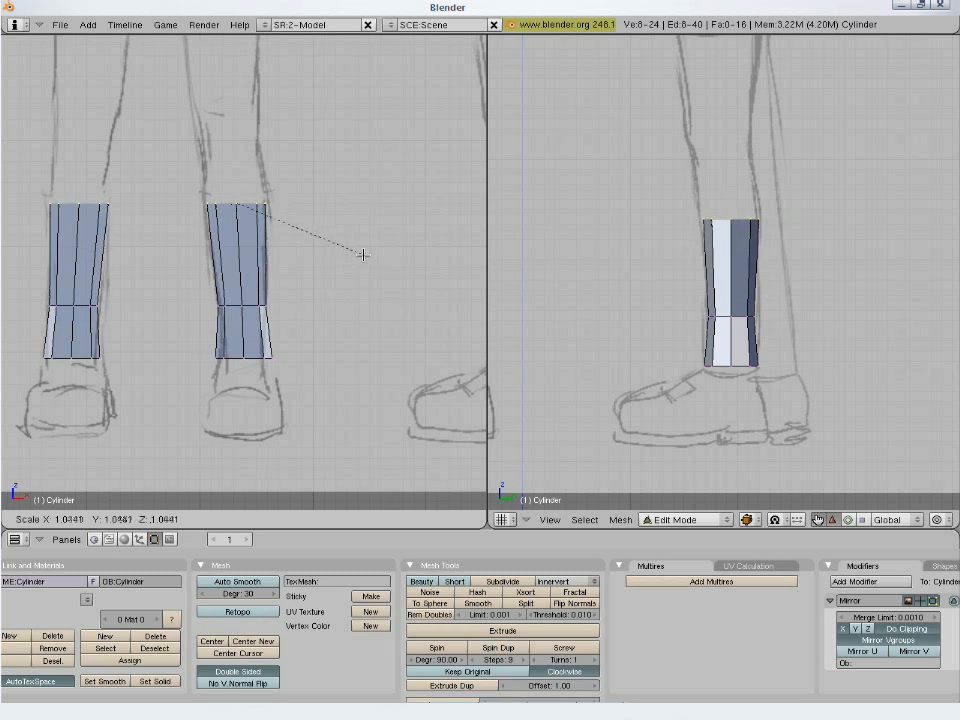
pyautogui.rightClick(363, 254)
pyautogui.press('g')
pyautogui.click(326, 221)
pyautogui.press('s')
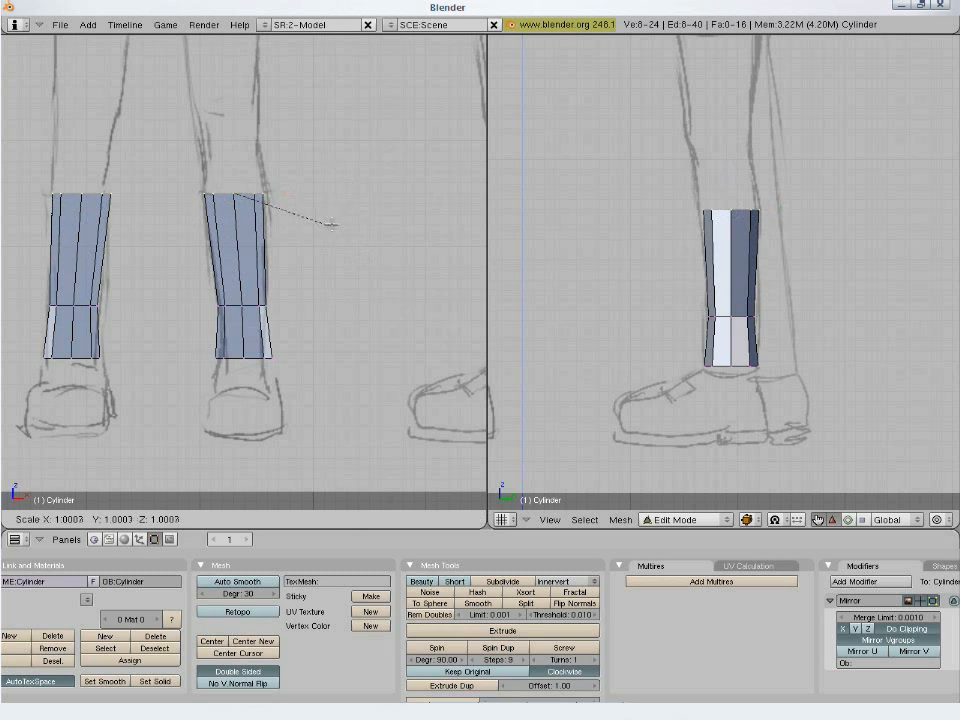
pyautogui.rightClick(366, 220)
pyautogui.press('g')
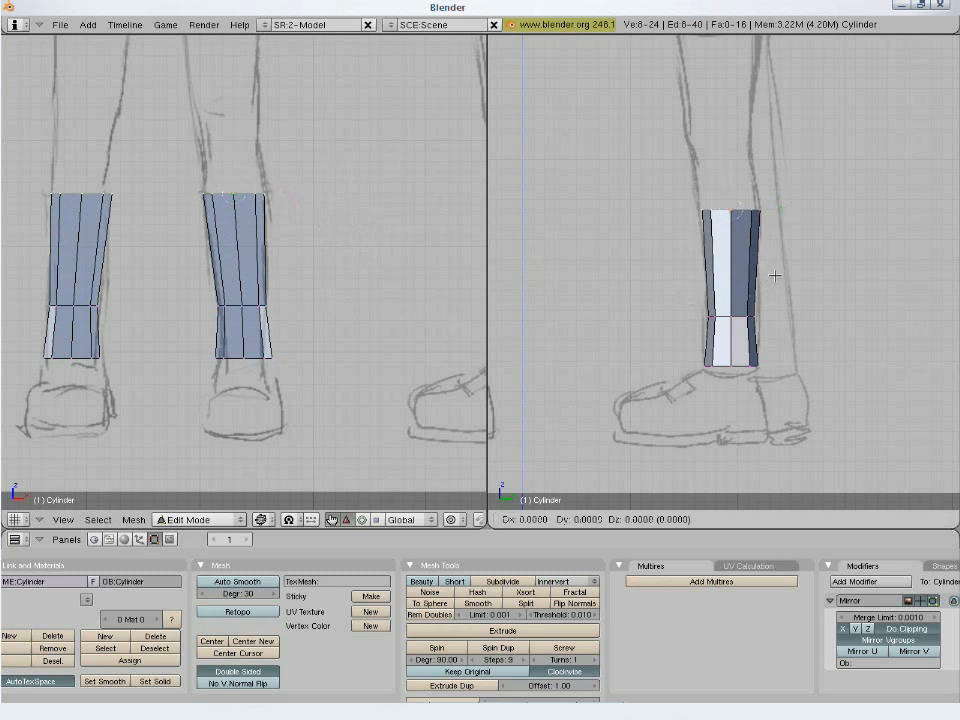
pyautogui.rightClick(784, 270)
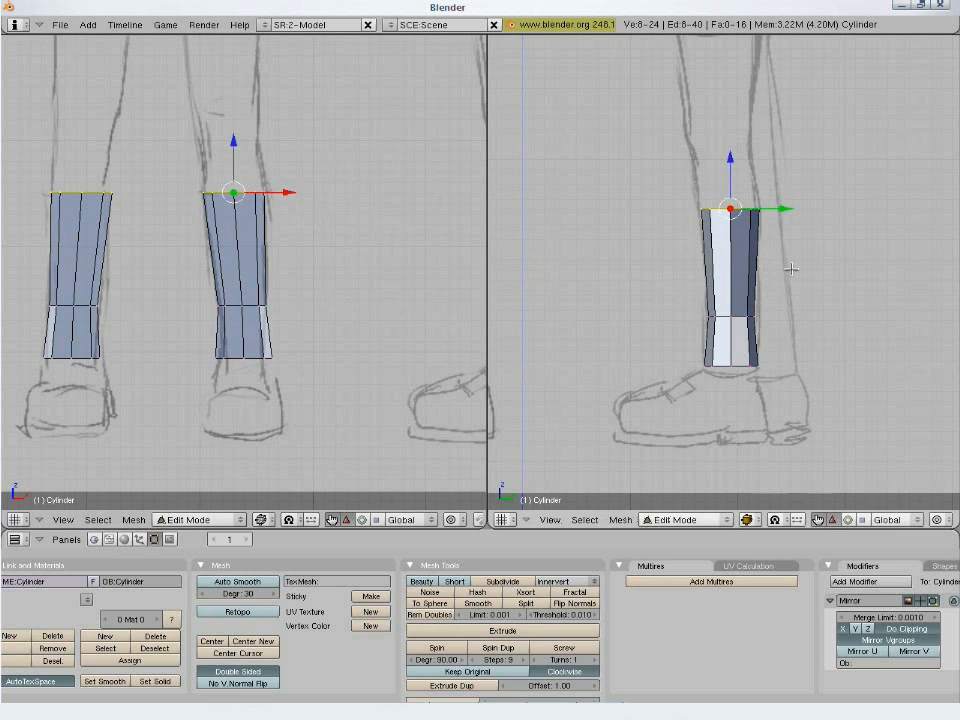
pyautogui.press('s')
pyautogui.rightClick(797, 269)
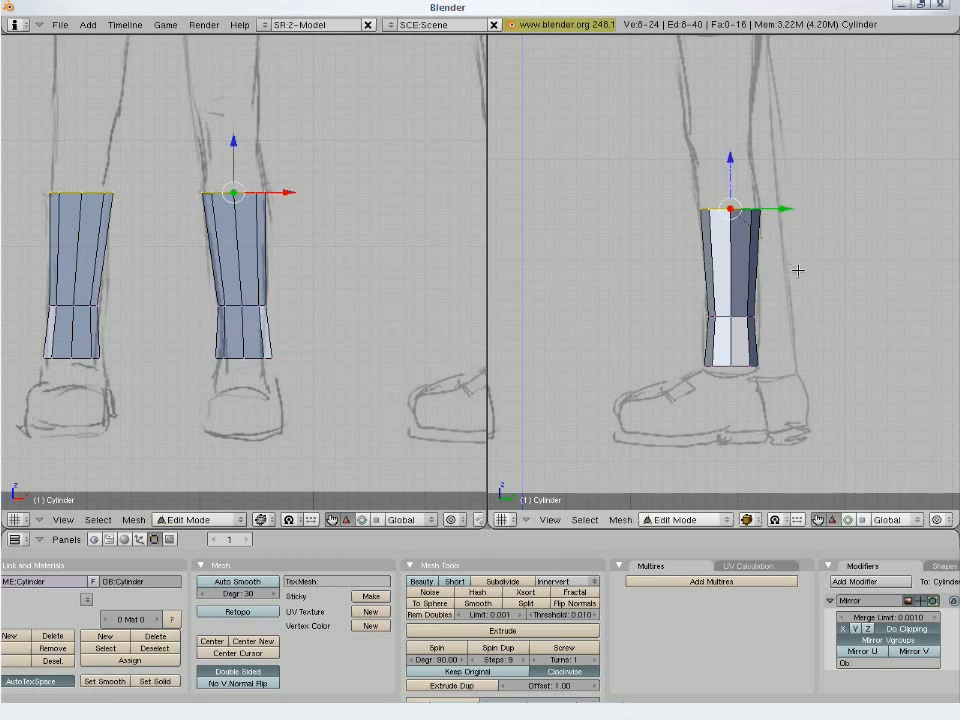
# - In the side view, extrude the calf ring up to just below the knee along the sketched leg and scale it to about 0.94
pyautogui.press('e')
pyautogui.click(758, 255)
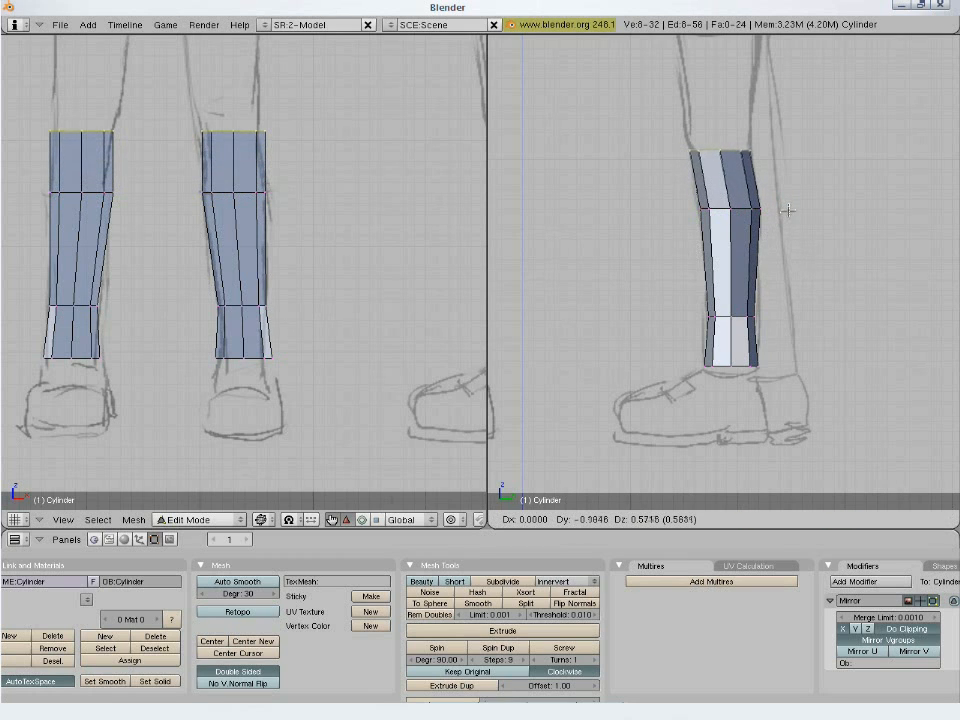
pyautogui.click(786, 212)
pyautogui.press('s')
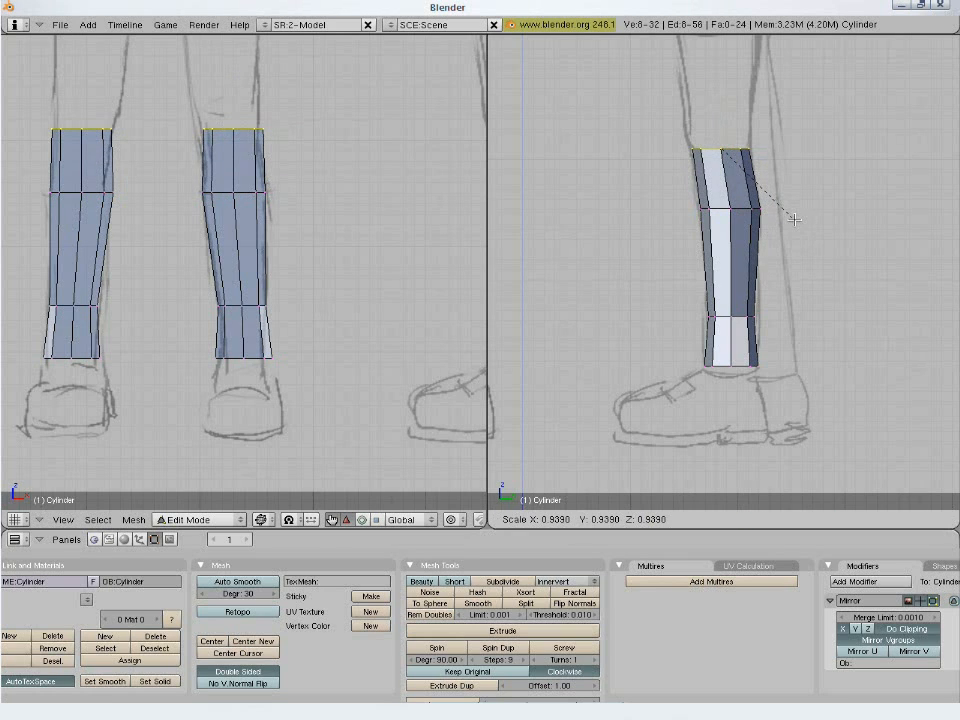
pyautogui.click(791, 217)
# - In the front view, shift the top ring into the leg outline and narrow it along the global X axis
pyautogui.keyDown('shift'); pyautogui.moveTo(306, 193); pyautogui.dragTo(365, 304, button='middle'); pyautogui.keyUp('shift')
pyautogui.press('g')
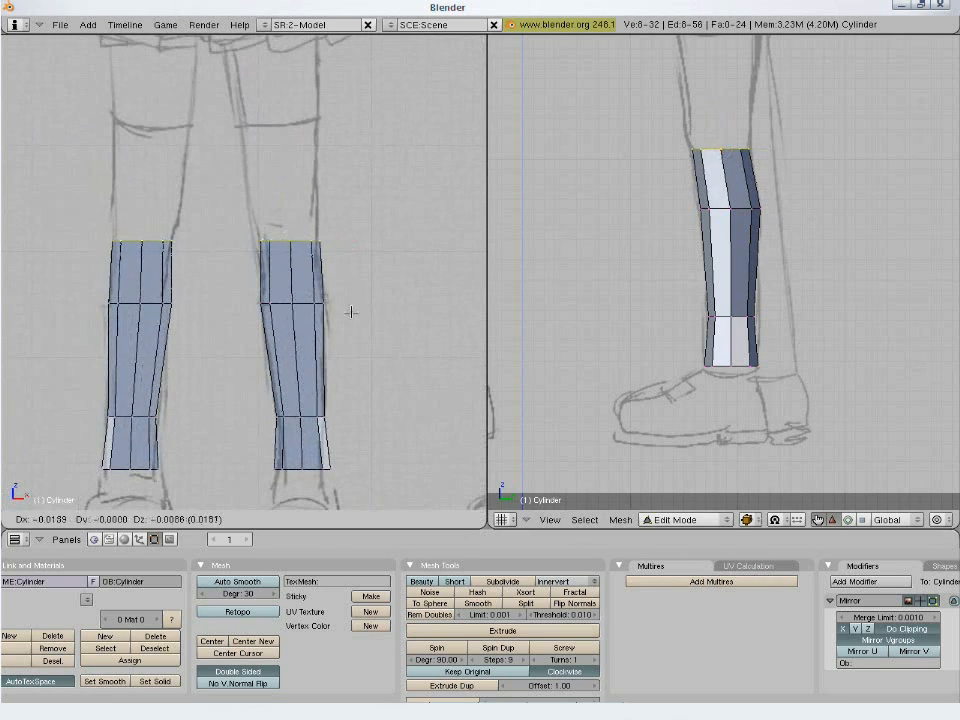
pyautogui.click(339, 317)
pyautogui.press('s')
pyautogui.press('x')
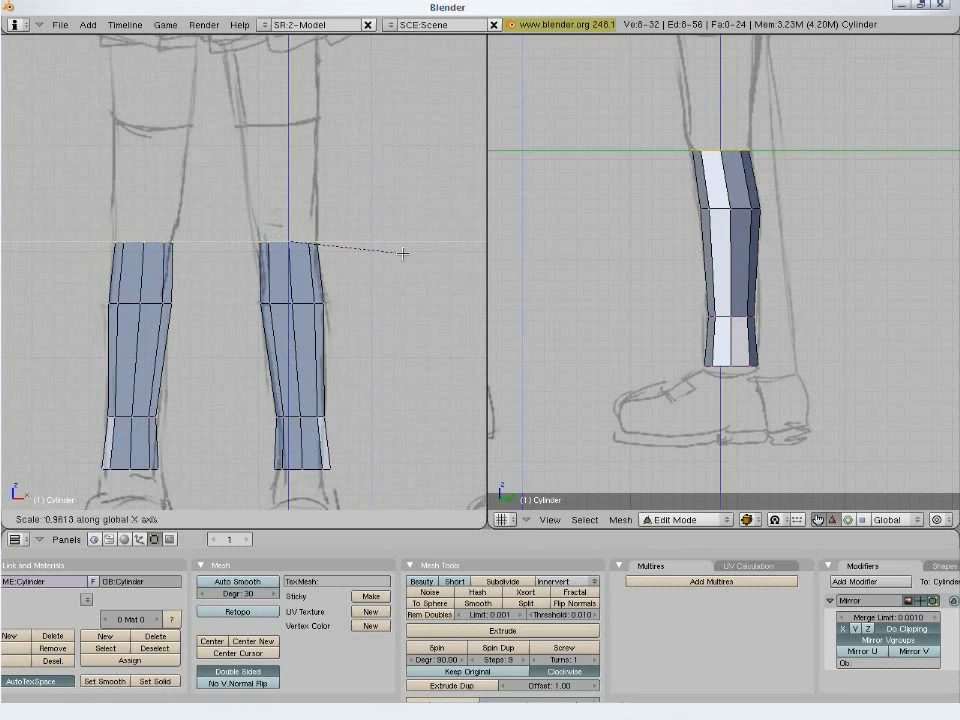
pyautogui.click(403, 252)
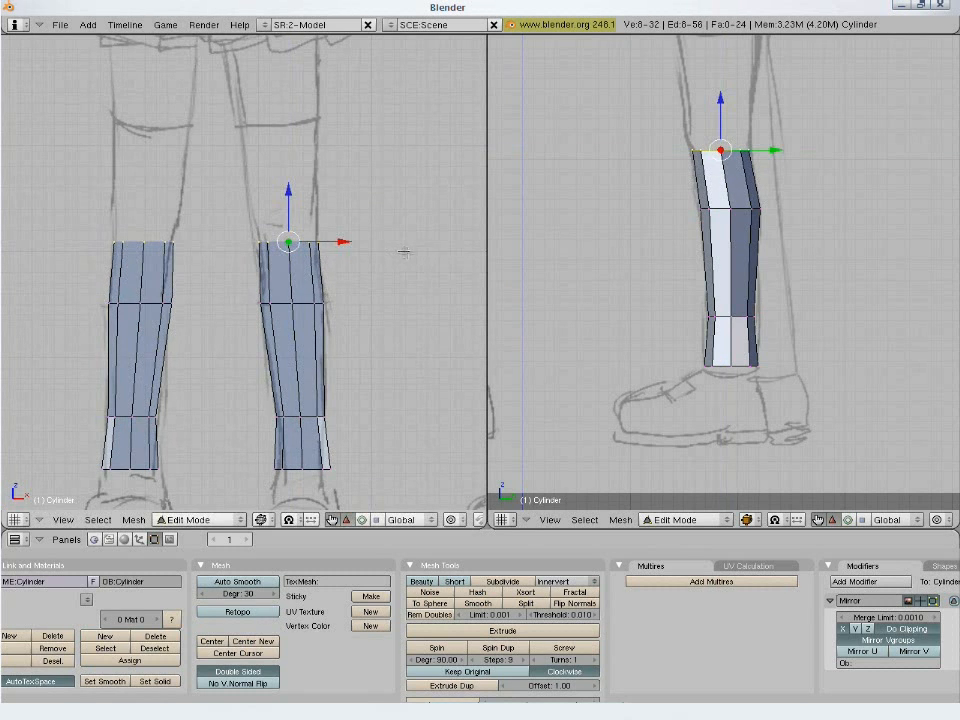
pyautogui.press('s')
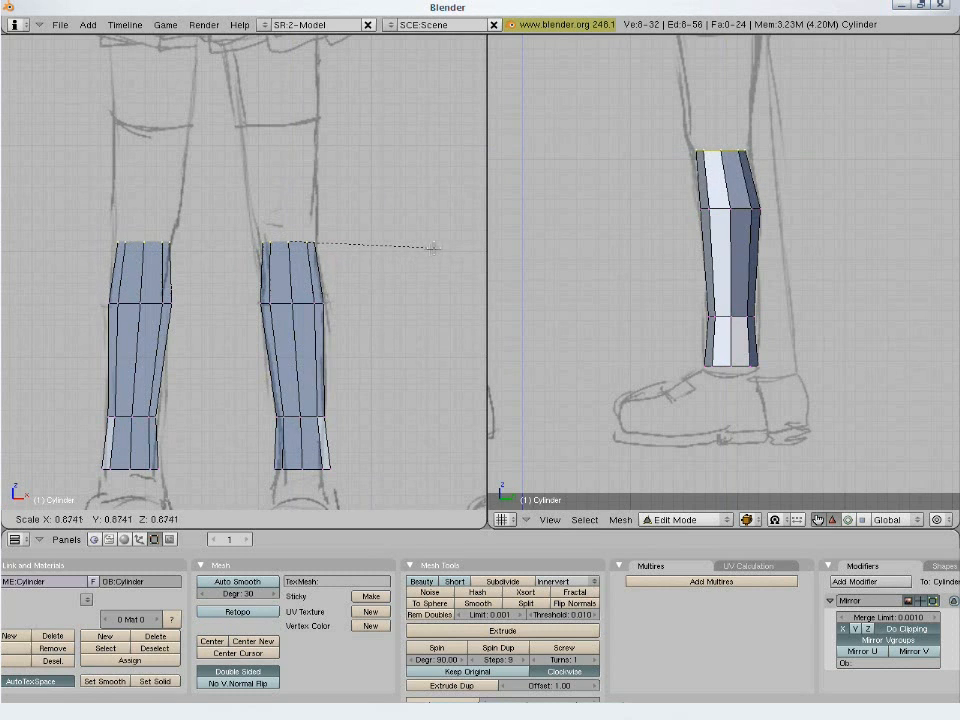
pyautogui.press('x')
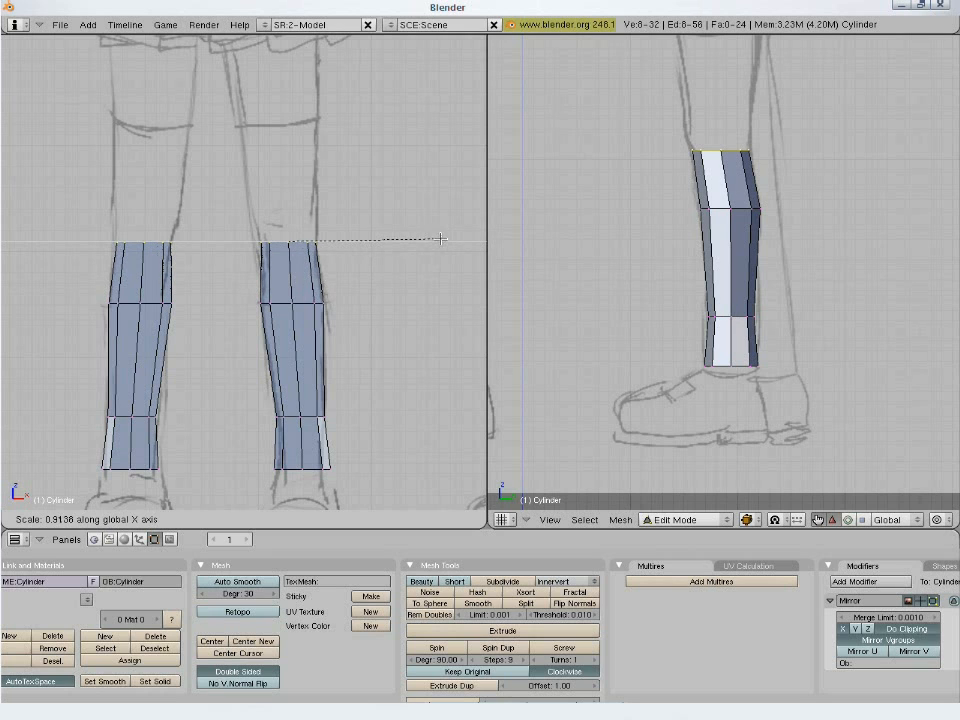
pyautogui.click(408, 242)
# - Extrude the top ring's edges upward by about 0.45 in the front view and scale the new ring up to about 1.16
pyautogui.press('e')
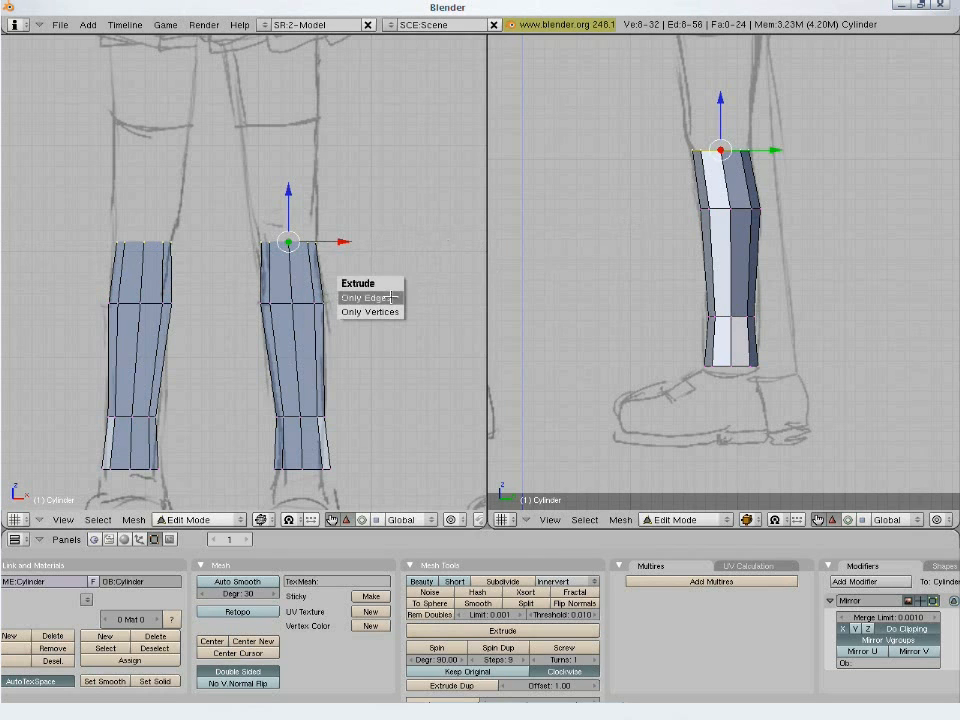
pyautogui.click(388, 295)
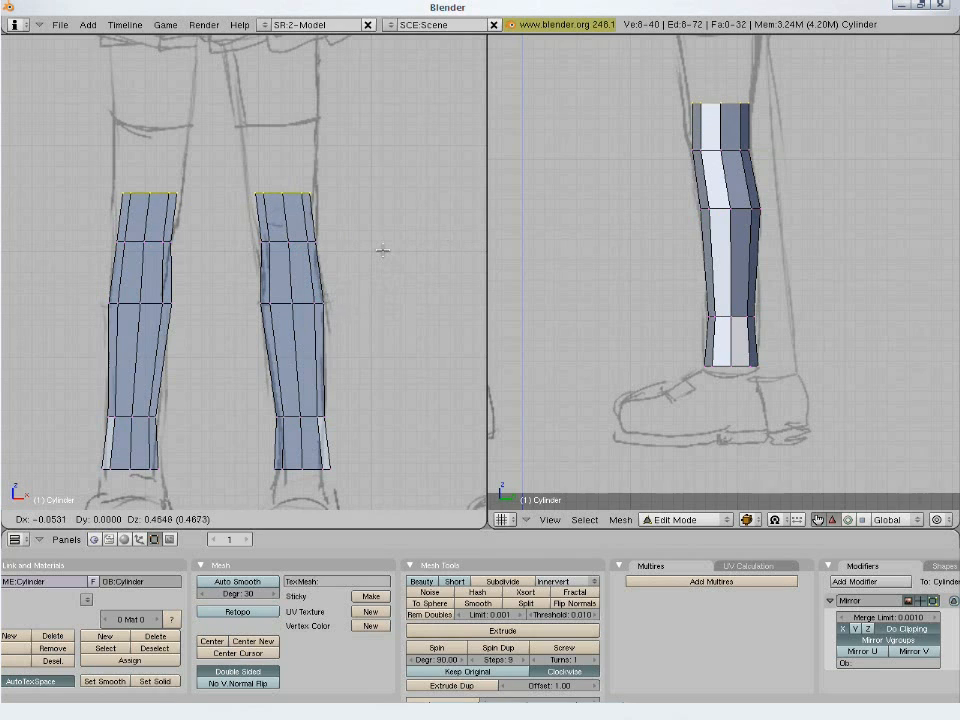
pyautogui.click(381, 251)
pyautogui.press('s')
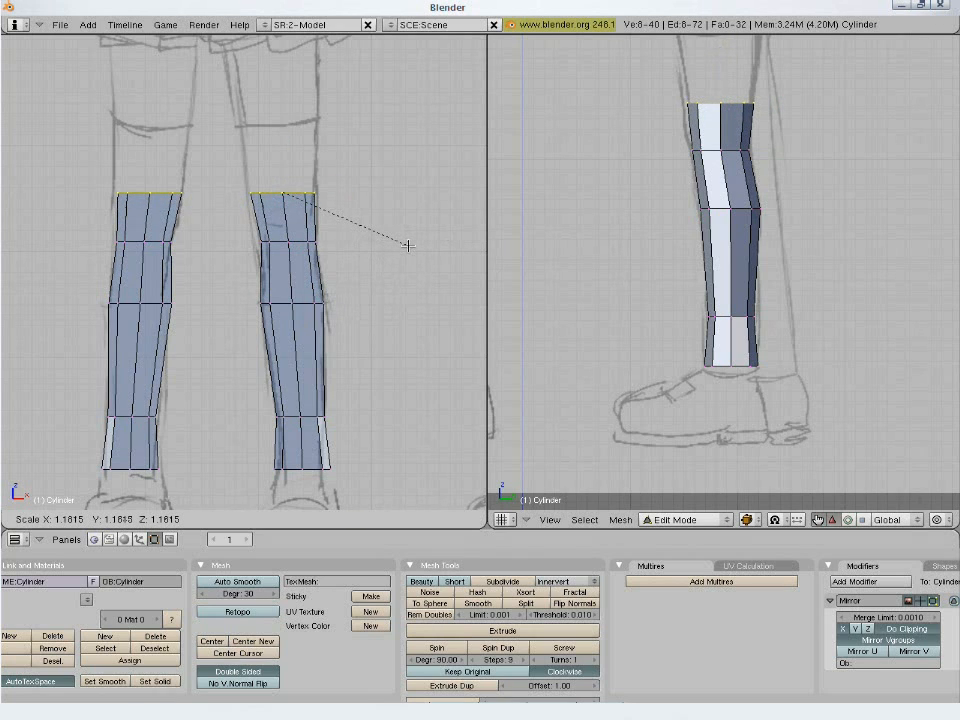
pyautogui.click(408, 245)
# - Select the second ring from the top, move it slightly inward and scale it to fit the front leg outline
pyautogui.press('a')
pyautogui.keyDown('alt'); pyautogui.rightClick(281, 241); pyautogui.keyUp('alt')
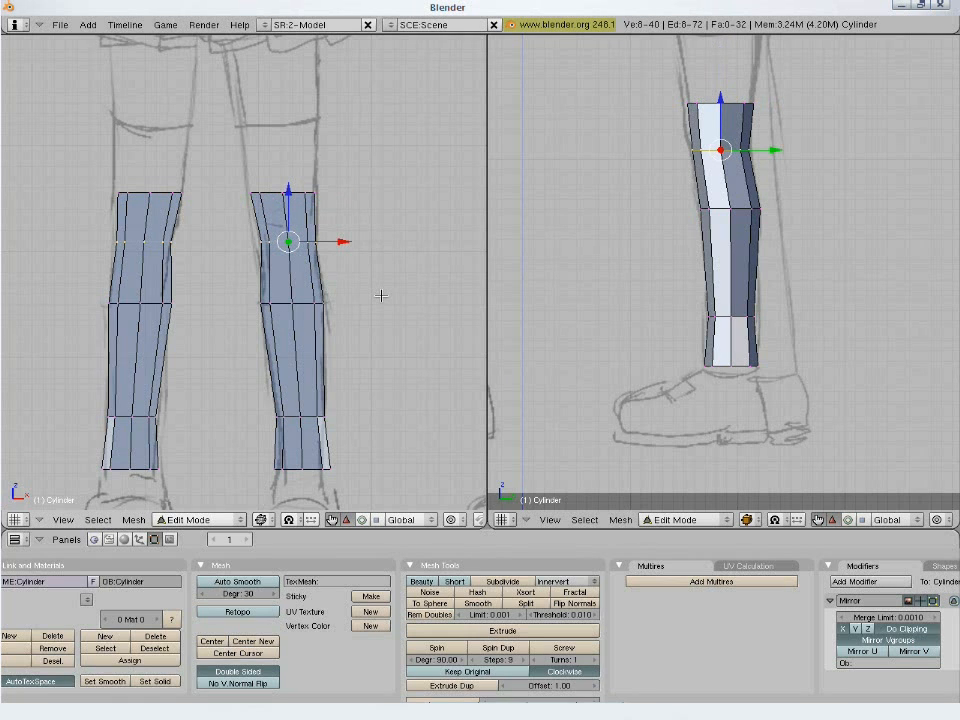
pyautogui.press('g')
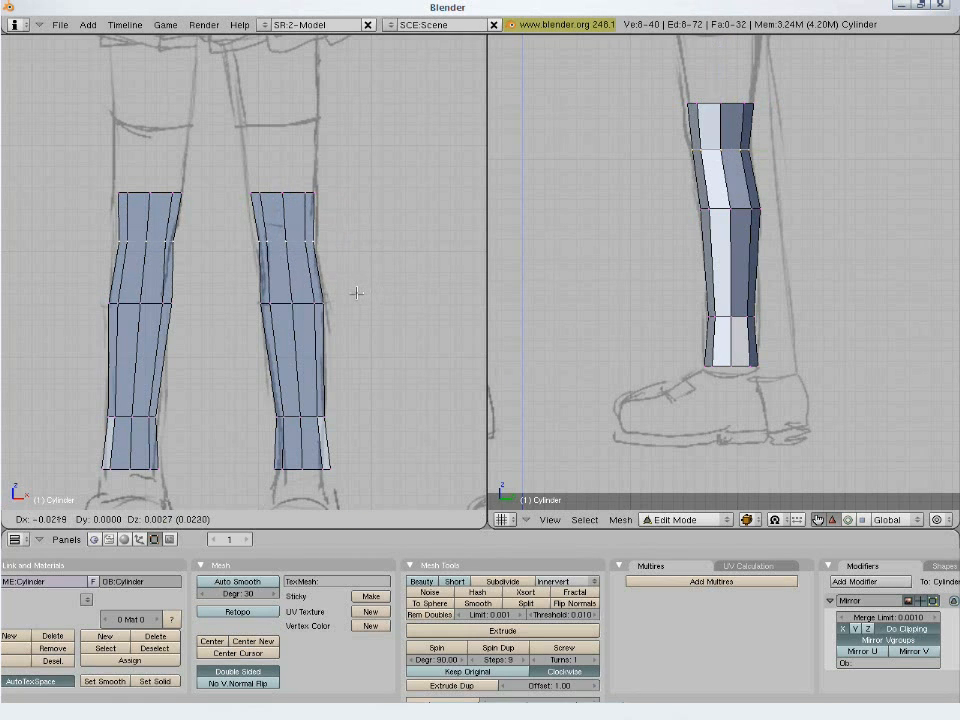
pyautogui.click(357, 293)
pyautogui.press('s')
pyautogui.click(366, 294)
# - Select the top ring and extrude its edges up to the stocking line on the thigh in the front view
pyautogui.press('a')
pyautogui.keyDown('alt'); pyautogui.rightClick(298, 193); pyautogui.keyUp('alt')
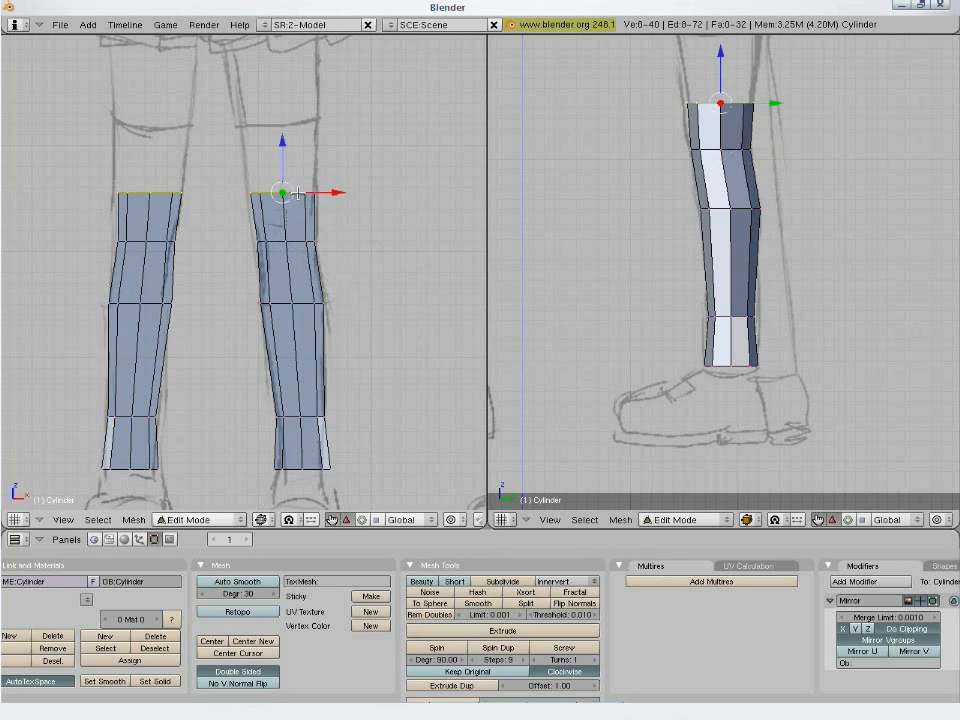
pyautogui.keyDown('shift'); pyautogui.scroll(5, 380, 340); pyautogui.keyUp('shift')
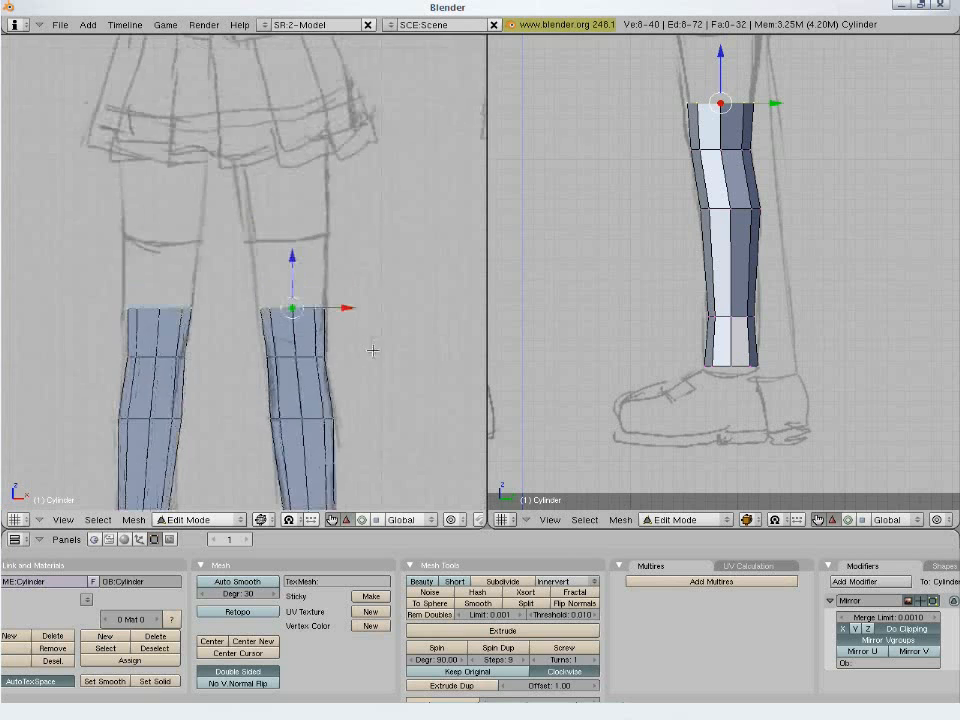
pyautogui.press('e')
pyautogui.click(384, 403)
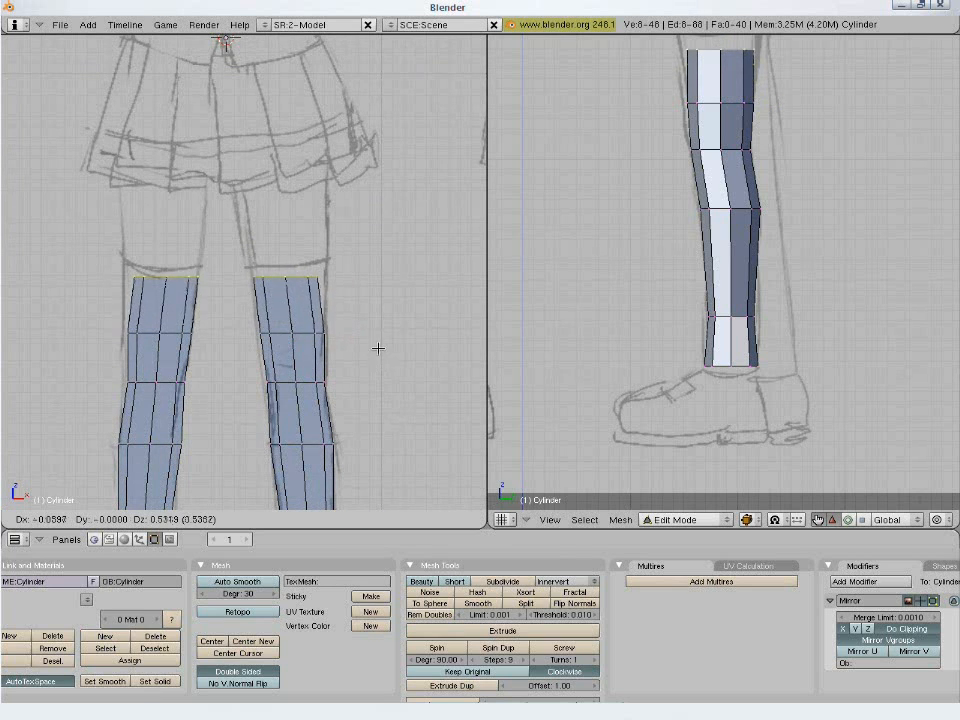
pyautogui.click(390, 270)
# - Enlarge the ring at the stocking line and shift it to match the thigh outline in the front and side views
pyautogui.press('s')
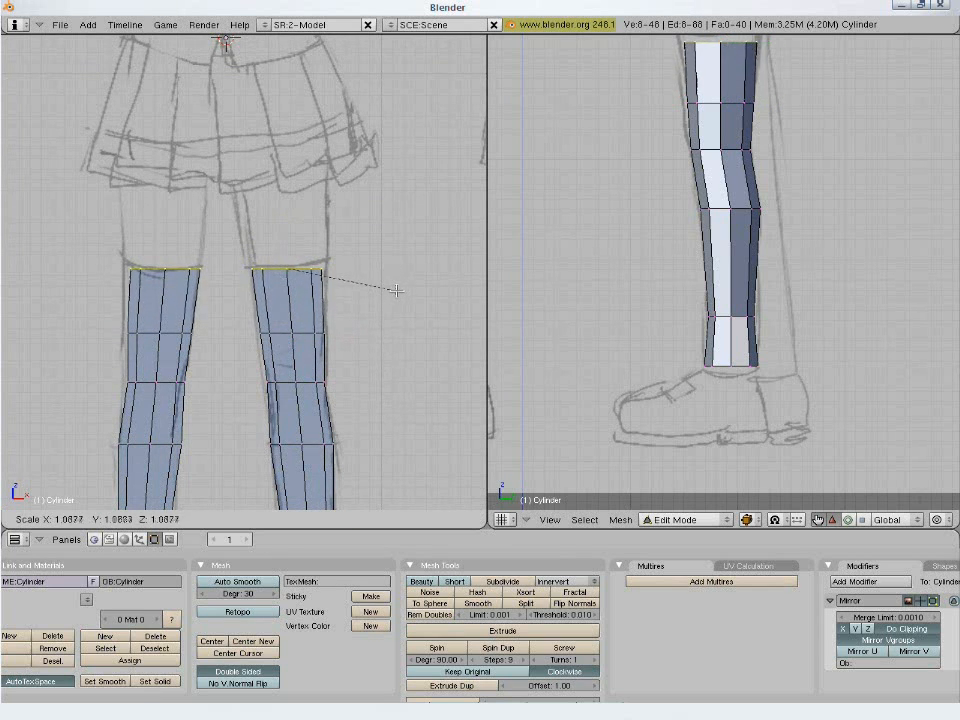
pyautogui.click(403, 283)
pyautogui.press('g')
pyautogui.click(402, 289)
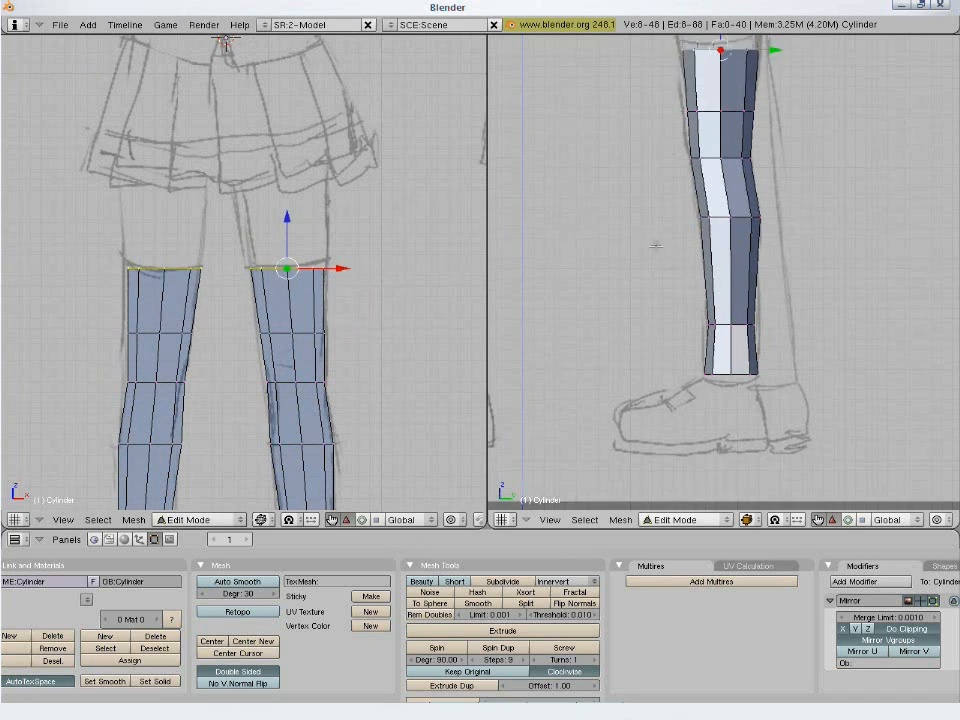
pyautogui.keyDown('shift'); pyautogui.scroll(5, 644, 346); pyautogui.keyUp('shift')
pyautogui.press('g')
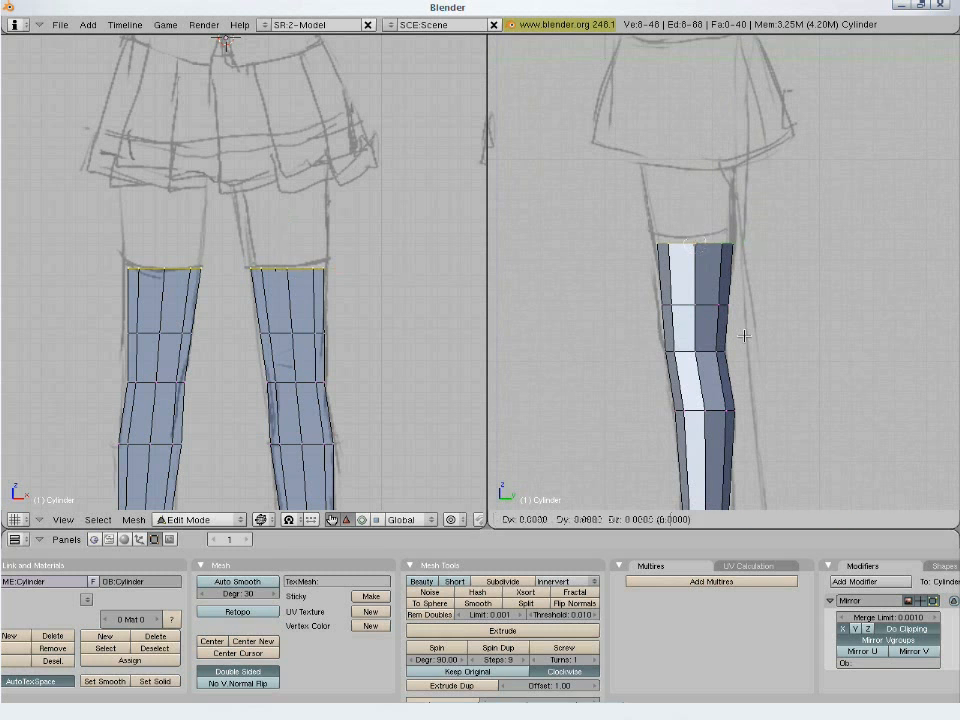
pyautogui.click(717, 337)
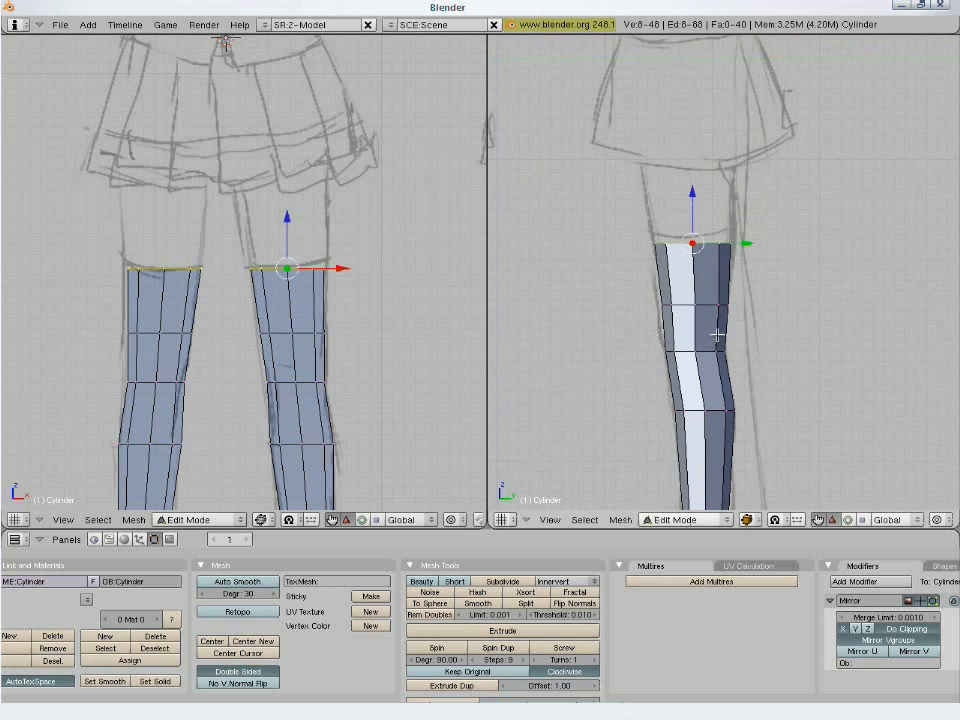
# - Extrude the top ring's edges up about 0.7 to the skirt hem, enlarge the new ring and move it inward about 0.05
pyautogui.press('e')
pyautogui.click(705, 330)
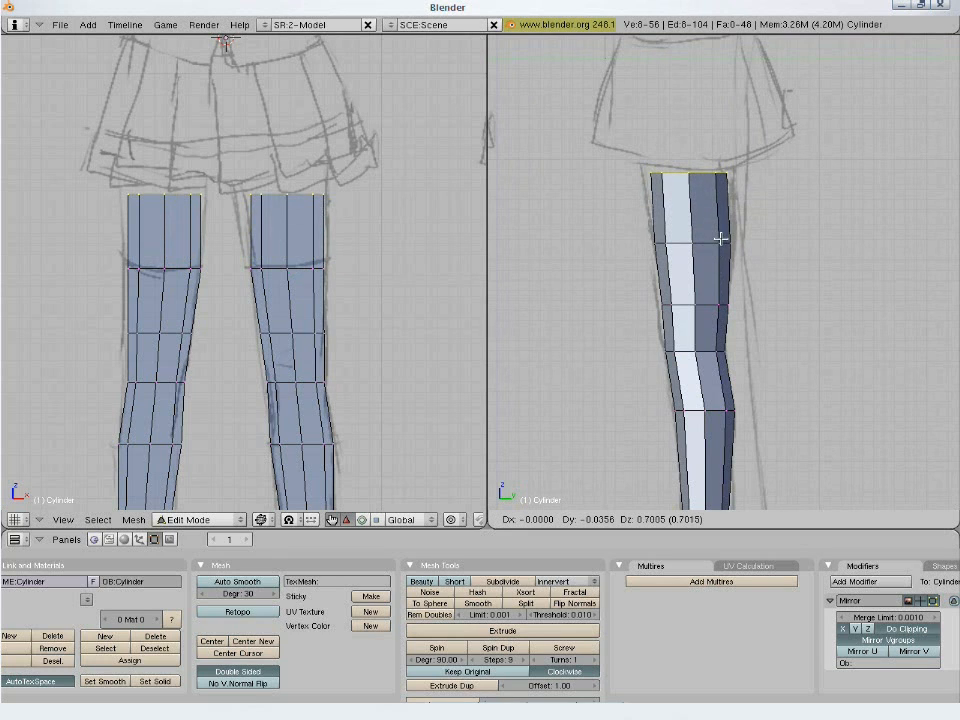
pyautogui.click(720, 238)
pyautogui.press('s')
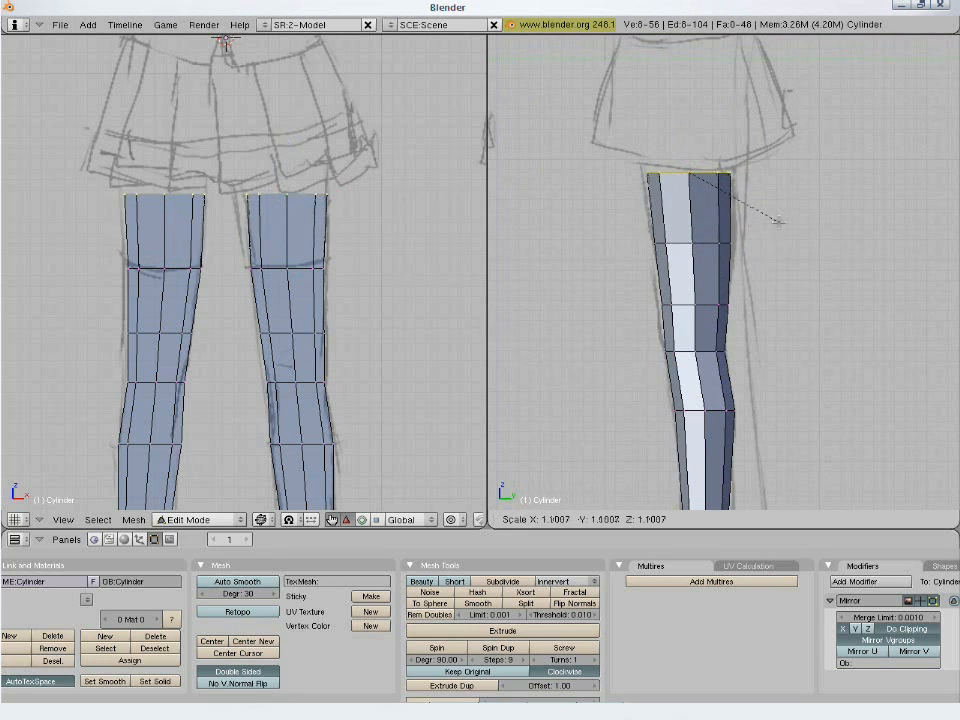
pyautogui.click(780, 221)
pyautogui.press('g')
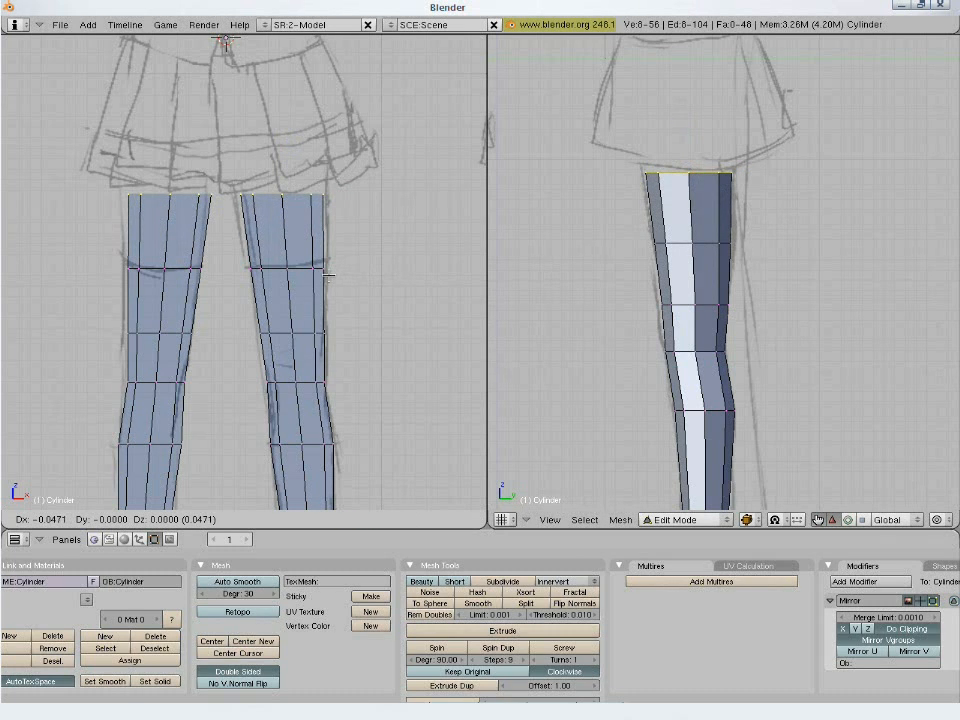
pyautogui.click(328, 275)
# - Extrude the top ring's edges up under the skirt toward the centre line, then slightly enlarge and reposition the new ring
pyautogui.scroll(-4, 390, 302)
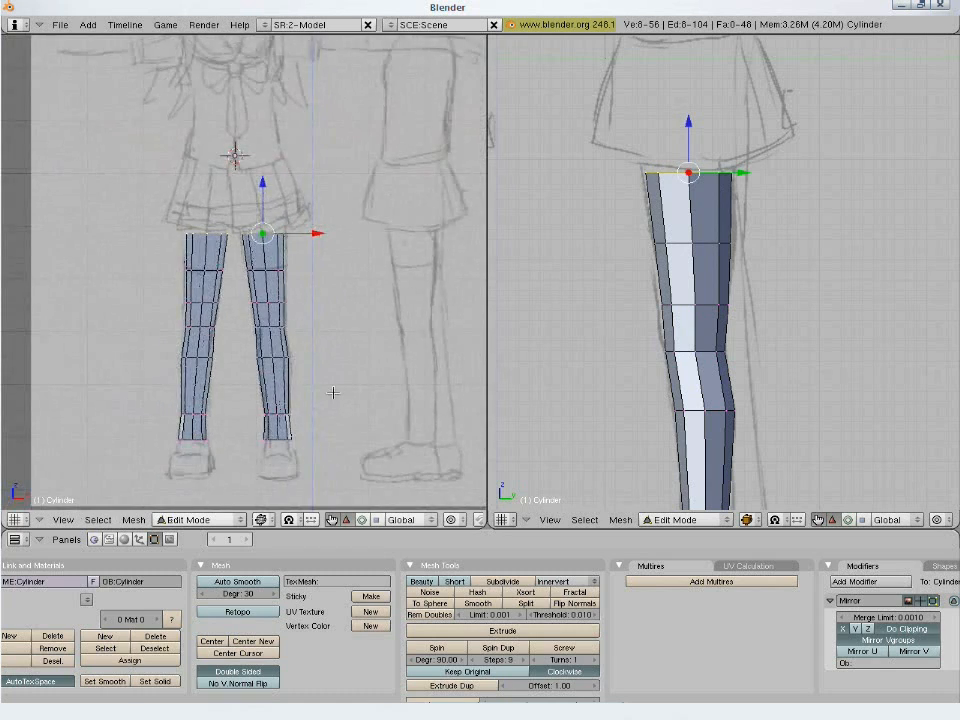
pyautogui.scroll(3, 333, 393)
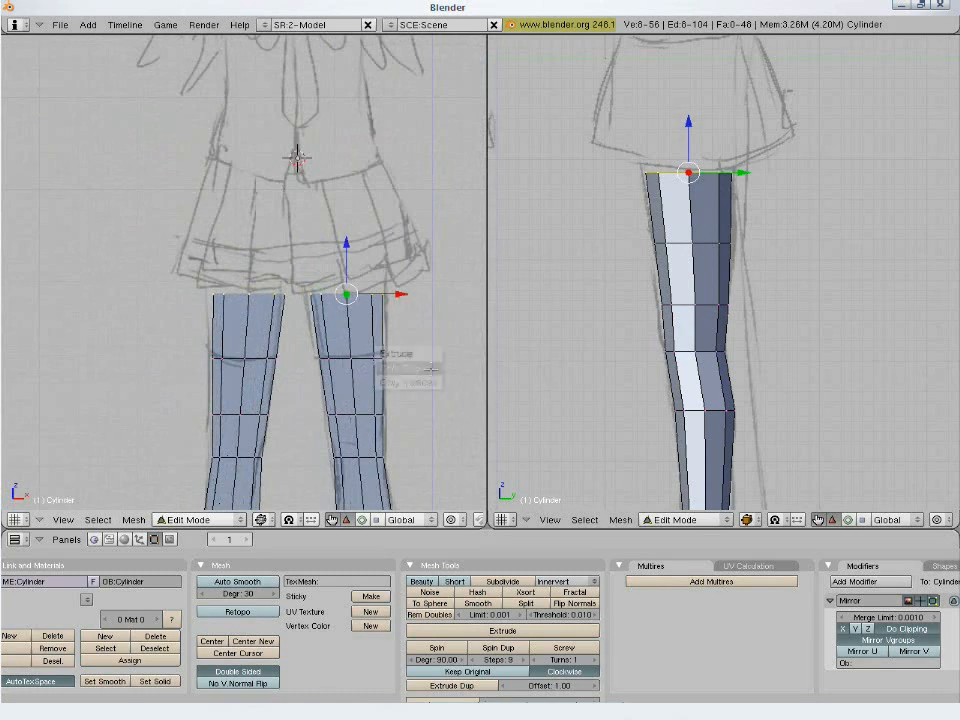
pyautogui.press('g')
pyautogui.click(420, 295)
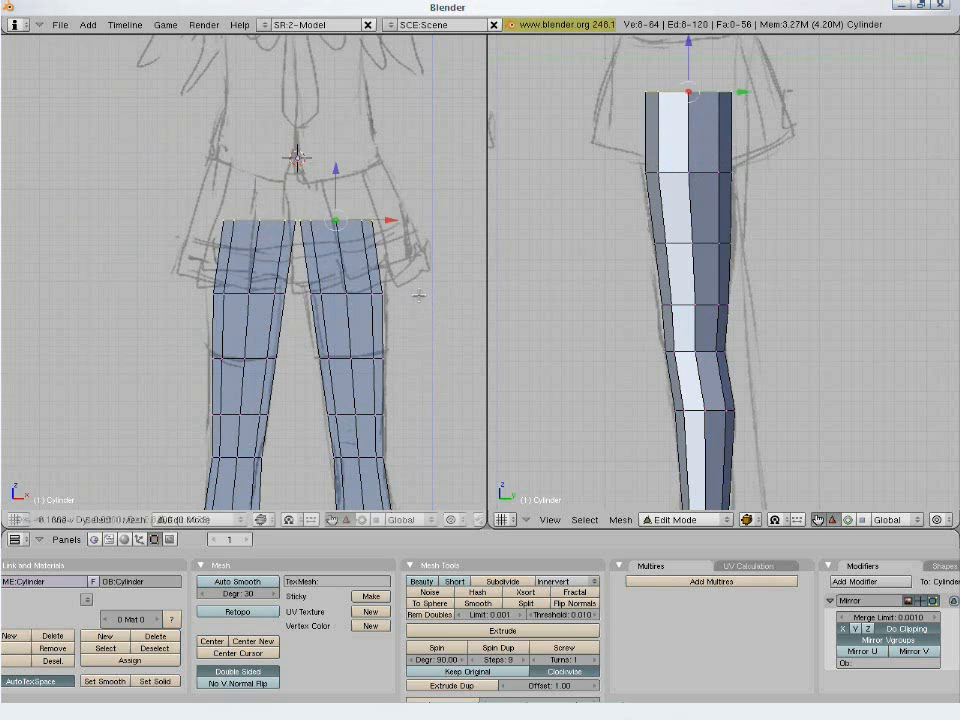
pyautogui.press('s')
pyautogui.click(428, 296)
pyautogui.press('g')
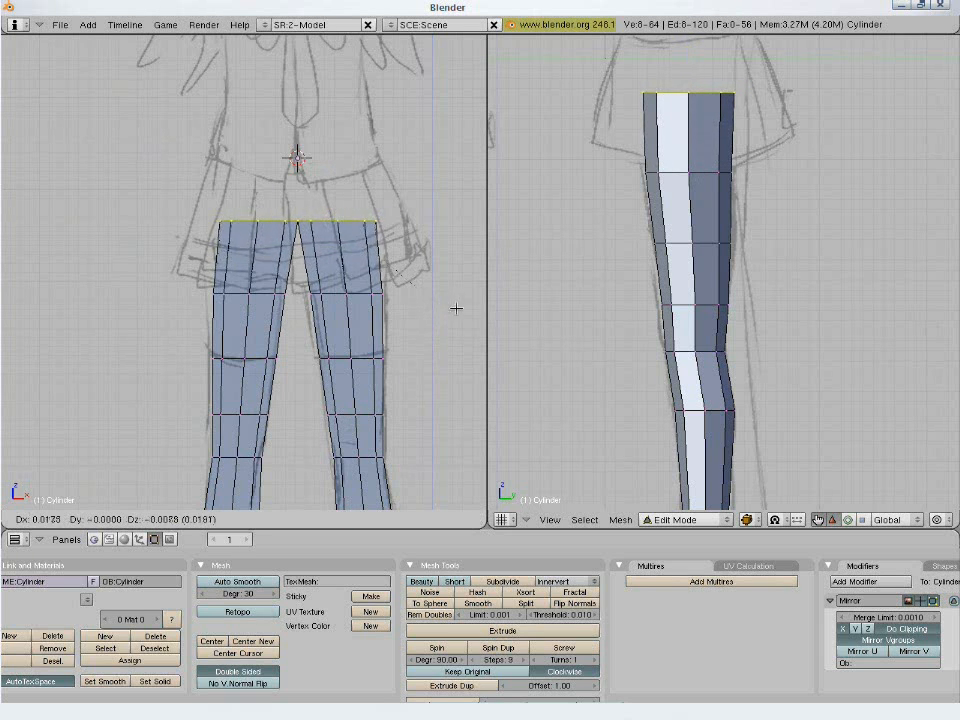
pyautogui.click(450, 313)
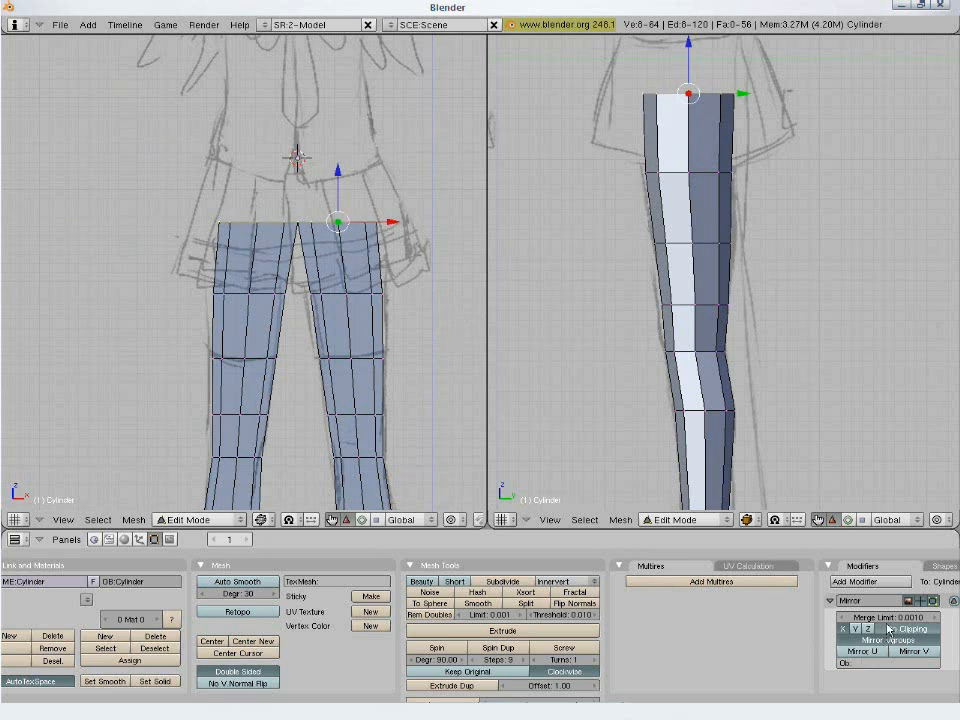
# - Turn off clipping on the Mirror modifier, move the top ring about 0.02 outward and scale it to about 0.99
pyautogui.press('g')
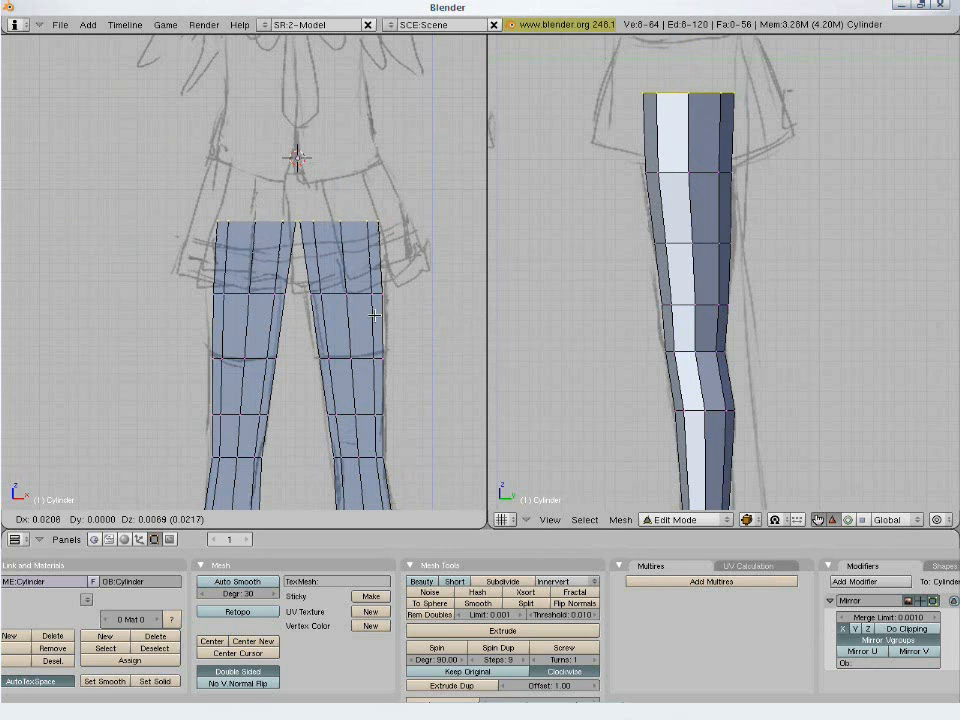
pyautogui.click(376, 315)
pyautogui.press('s')
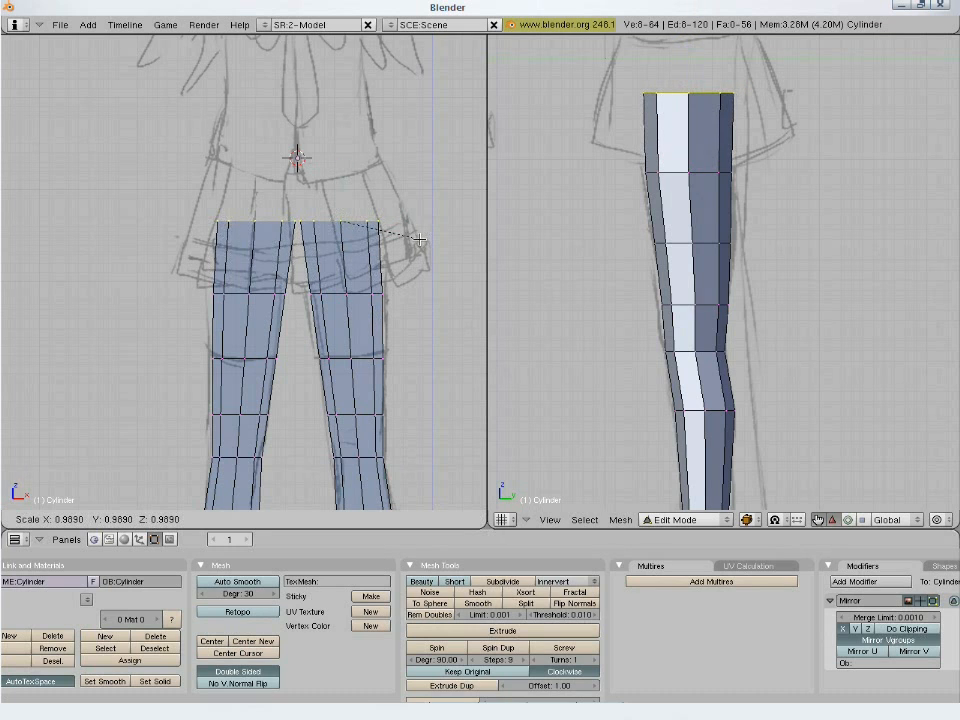
pyautogui.click(419, 240)
# - Rotate the top ring so its outer side slopes up toward the hip, enlarge it slightly and move it upward
pyautogui.press('r')
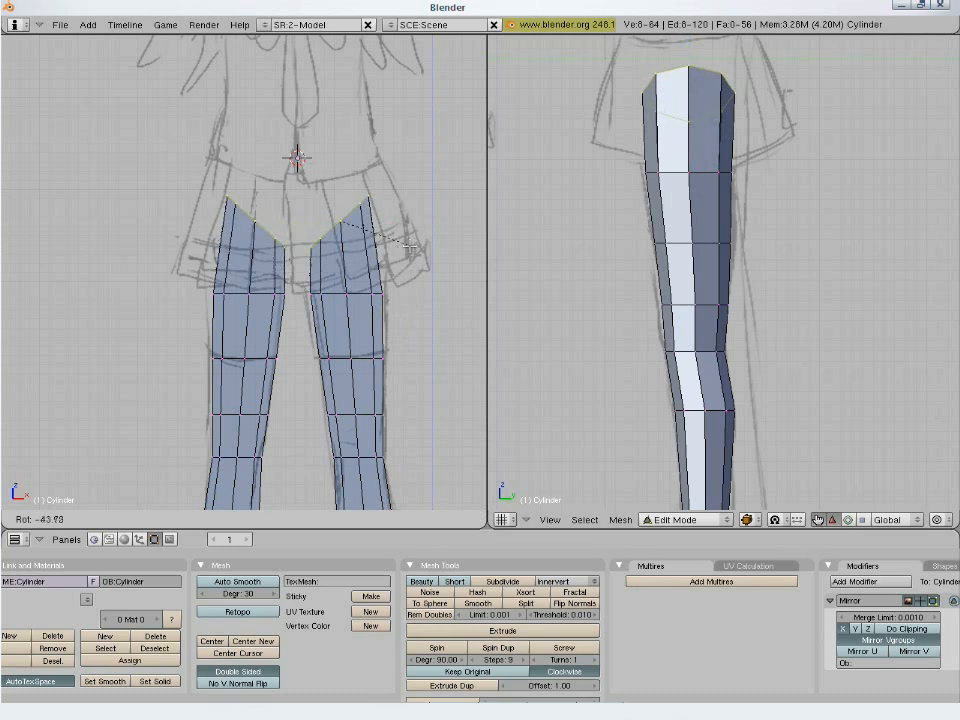
pyautogui.click(407, 265)
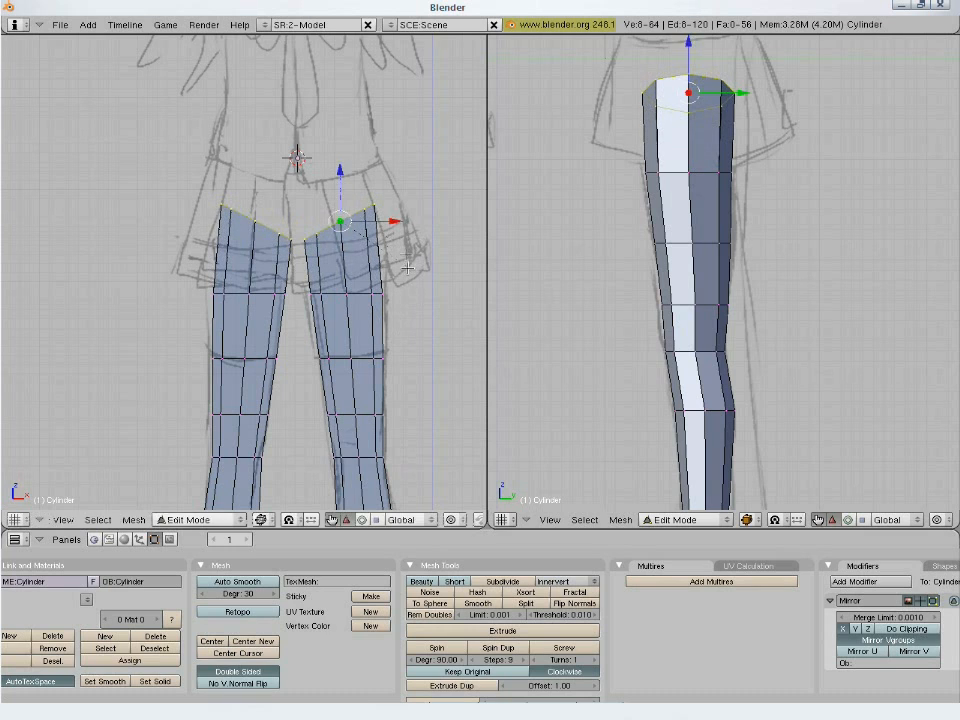
pyautogui.press('s')
pyautogui.click(401, 217)
pyautogui.press('g')
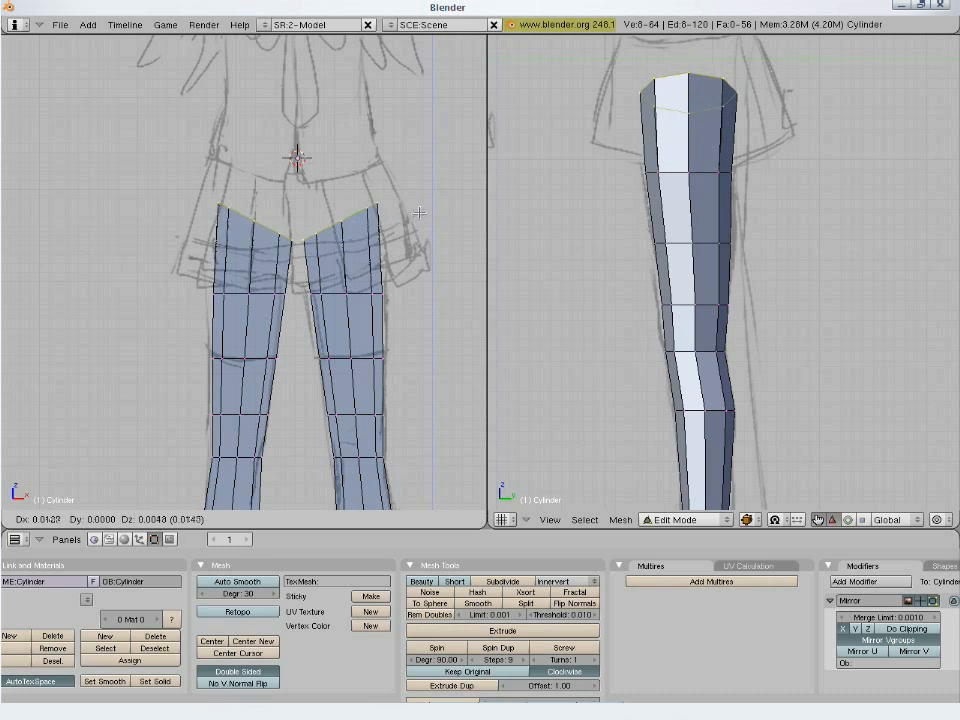
pyautogui.click(433, 119)
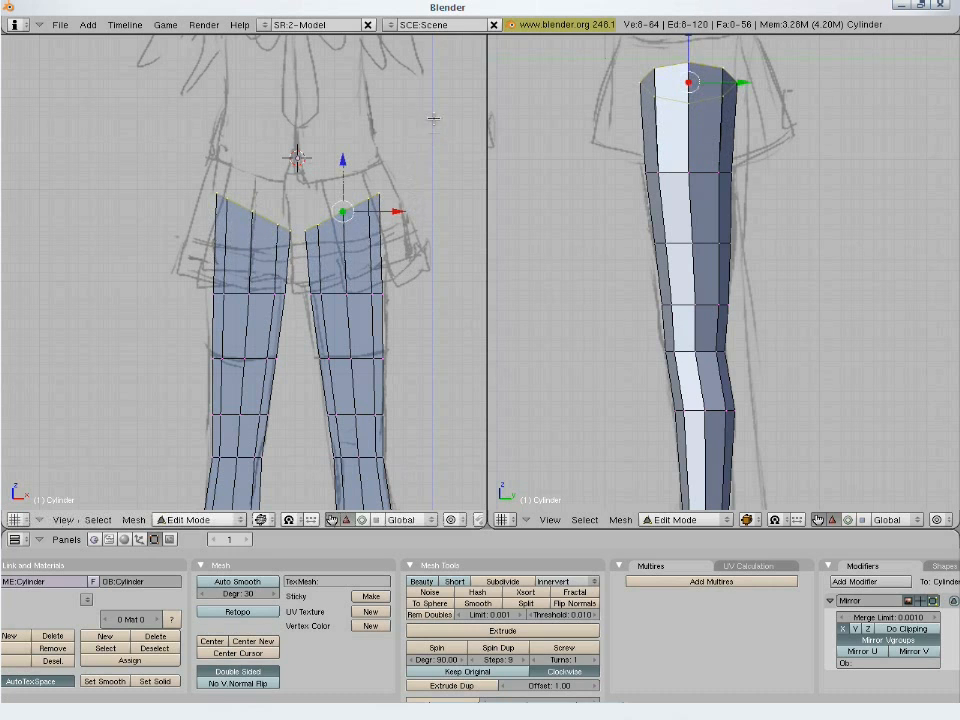
pyautogui.press('g')
pyautogui.click(424, 297)
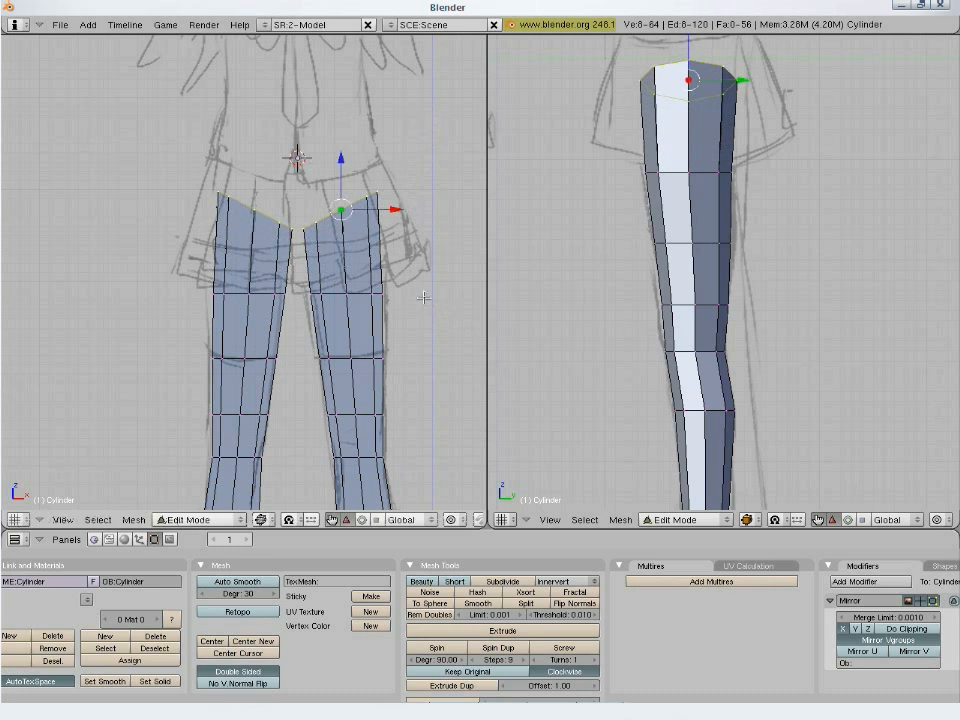
# - Select the ring at the skirt hem, tilt it slightly up on the outer side and enlarge it a little
pyautogui.keyDown('alt'); pyautogui.rightClick(382, 292); pyautogui.keyUp('alt')
pyautogui.press('r')
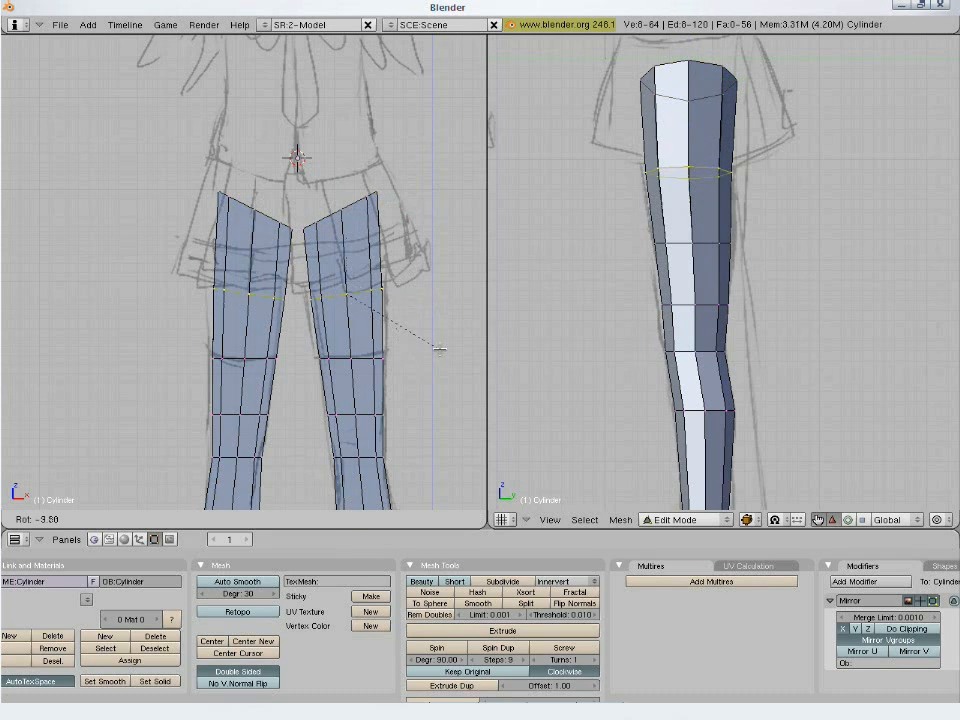
pyautogui.click(439, 346)
pyautogui.press('s')
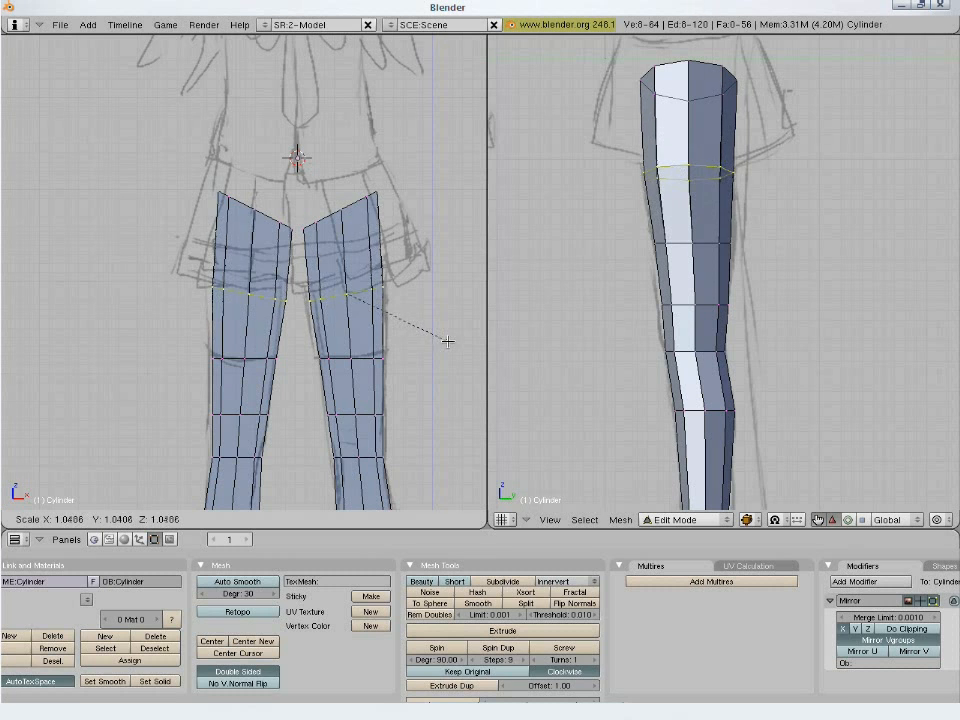
pyautogui.click(432, 347)
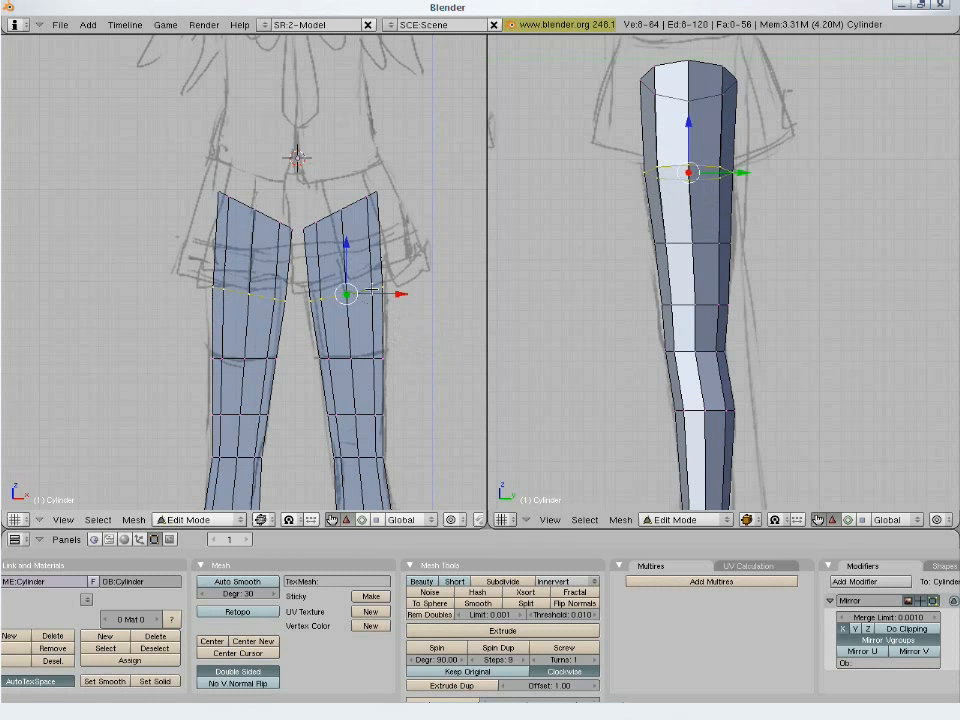
# - Select the slanted top ring and extrude its edges straight up by about 0.27 toward the waist in the front view
pyautogui.keyDown('alt'); pyautogui.rightClick(278, 212); pyautogui.keyUp('alt')
pyautogui.scroll(-3, 396, 353)
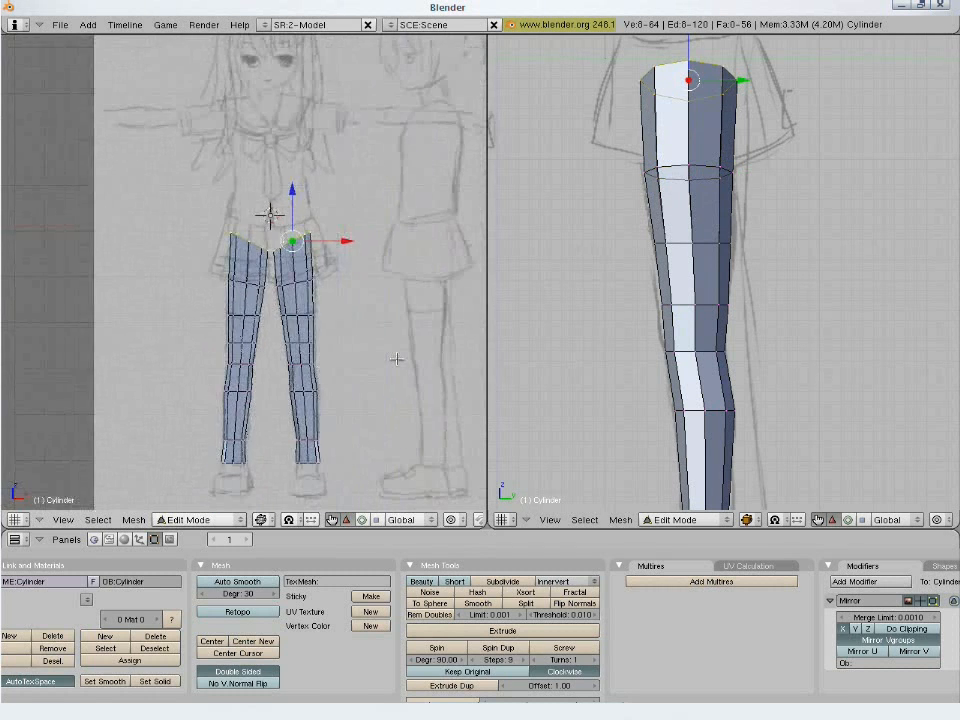
pyautogui.moveTo(346, 296)
pyautogui.keyDown('shift'); pyautogui.mouseDown(button='middle')
pyautogui.moveTo(382, 384)
pyautogui.moveTo(369, 363)
pyautogui.moveTo(371, 374)
pyautogui.mouseUp(button='middle'); pyautogui.keyUp('shift')
pyautogui.scroll(2, 369, 363)
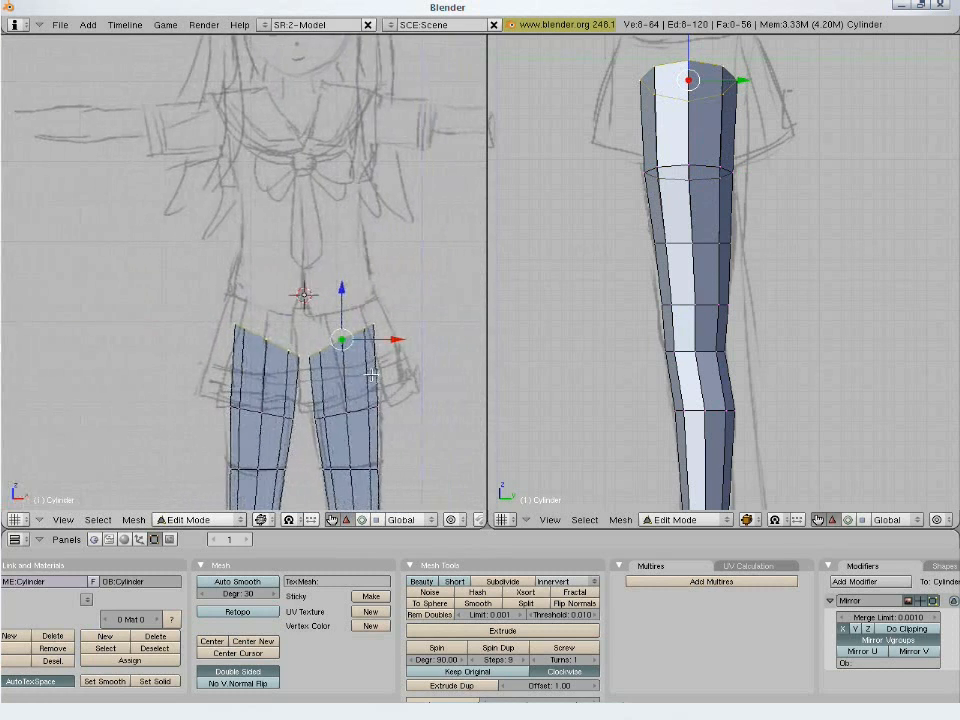
pyautogui.press('r')
pyautogui.click(418, 425)
pyautogui.press('e')
pyautogui.click(419, 426)
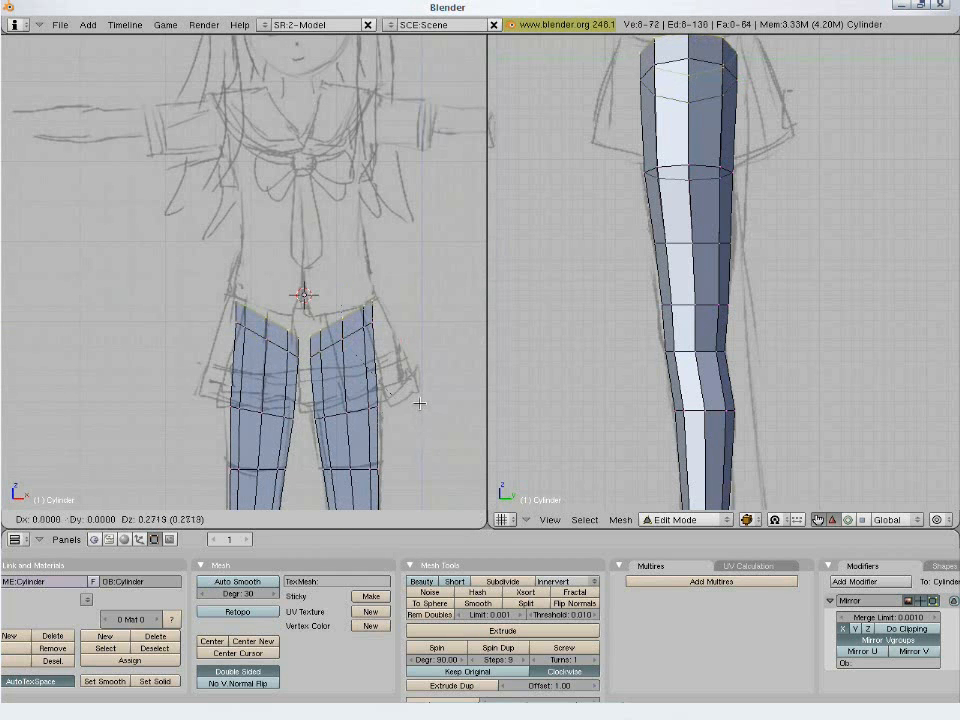
# - Rotate the new top ring more steeply, enlarge it and shift it to fit the hip outline in the front view
pyautogui.press('r')
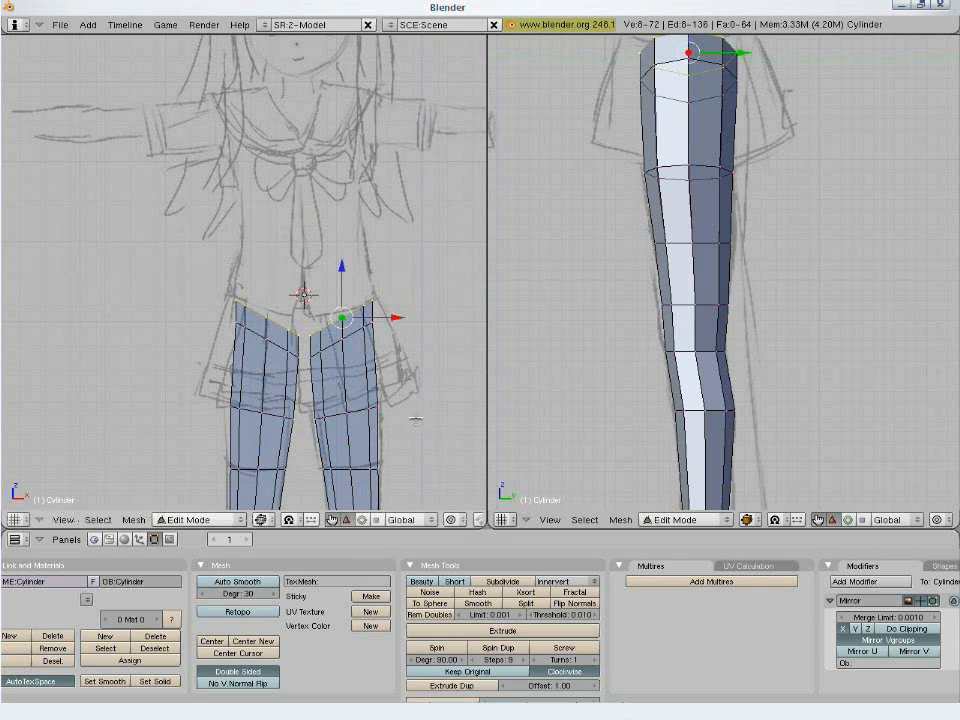
pyautogui.click(422, 402)
pyautogui.press('g')
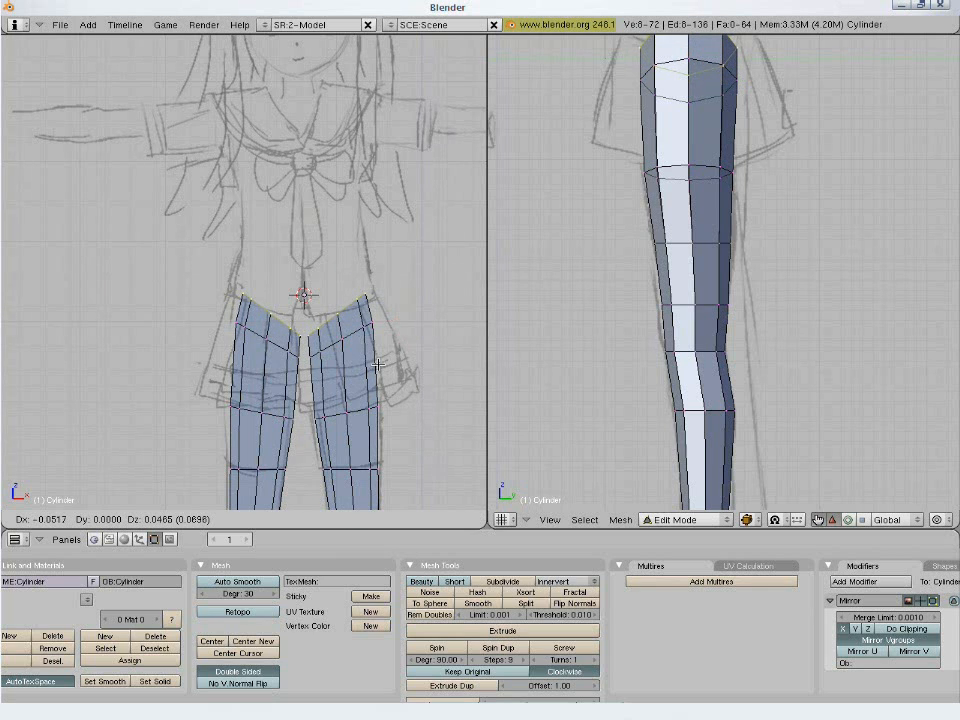
pyautogui.click(378, 364)
pyautogui.press('s')
pyautogui.click(423, 321)
pyautogui.press('g')
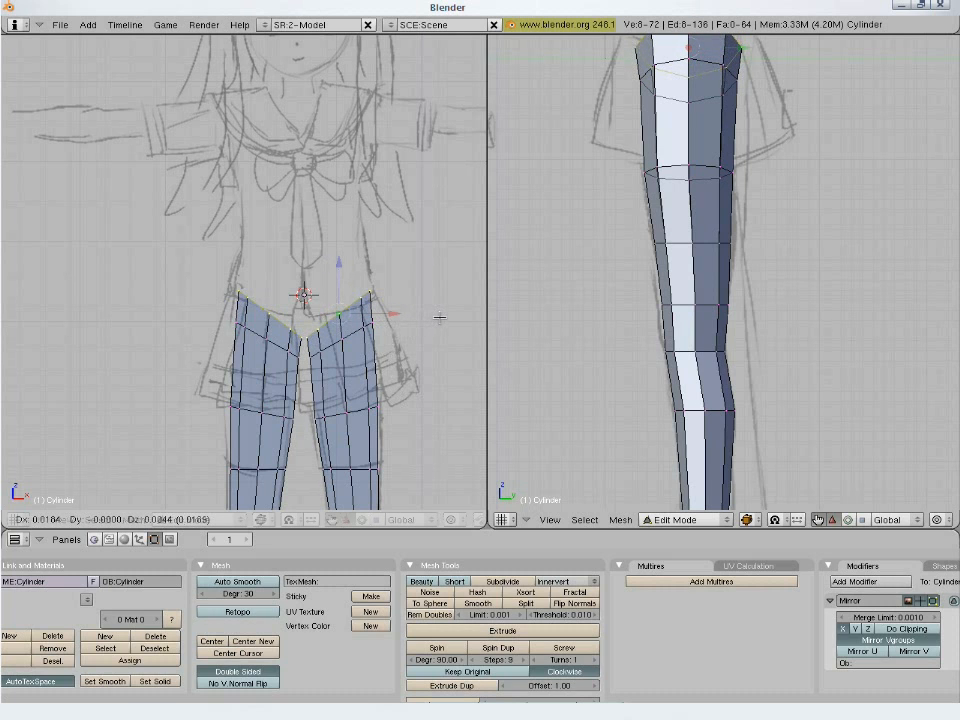
pyautogui.click(429, 332)
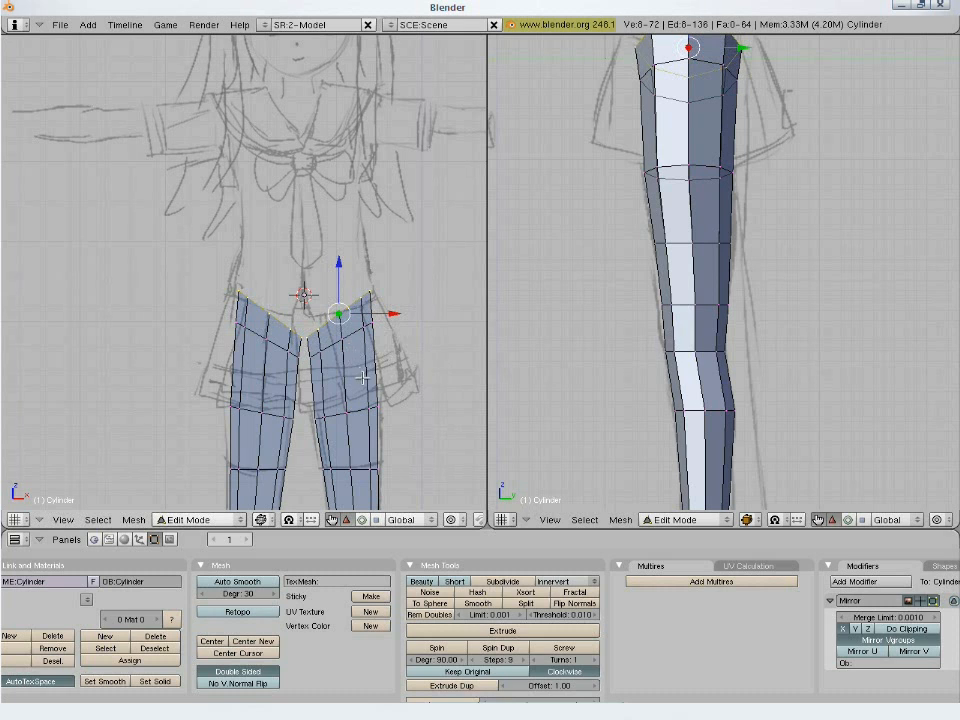
# - Select the ring at the skirt hem and move it about 0.02 along Y in the side view, then deselect everything
pyautogui.scroll(-4, 362, 377)
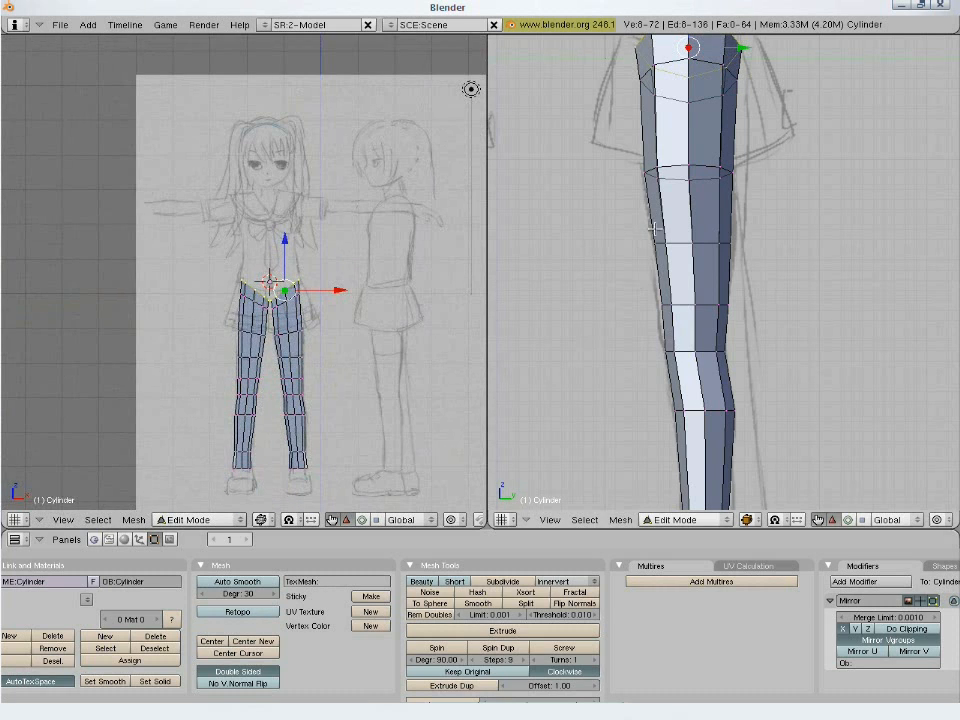
pyautogui.keyDown('shift'); pyautogui.moveTo(655, 298); pyautogui.dragTo(656, 485, button='middle'); pyautogui.keyUp('shift')
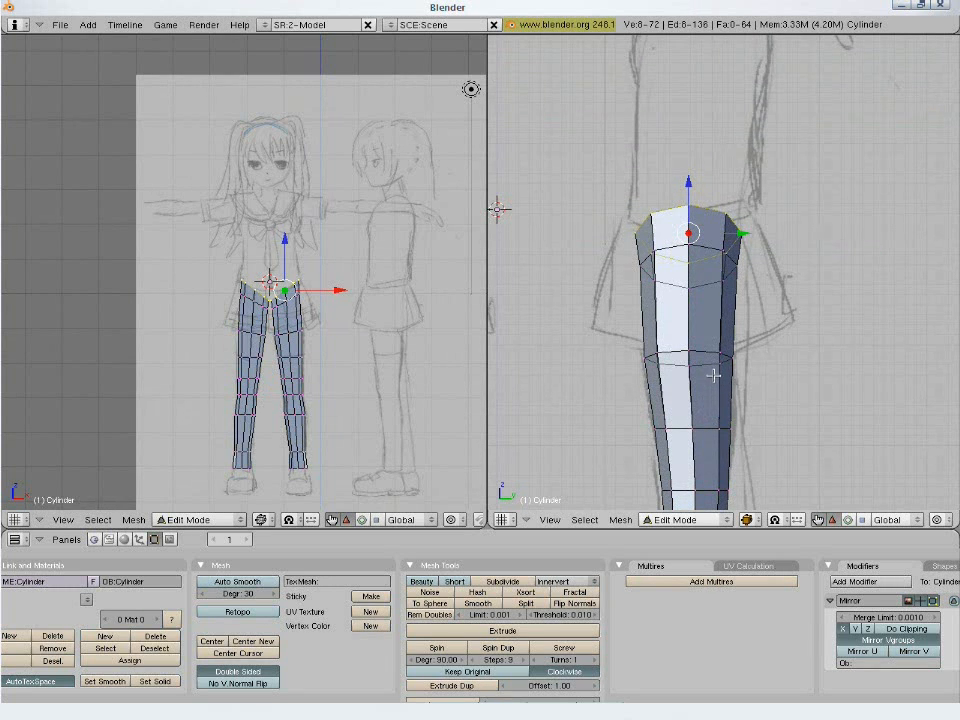
pyautogui.keyDown('alt'); pyautogui.rightClick(708, 366); pyautogui.keyUp('alt')
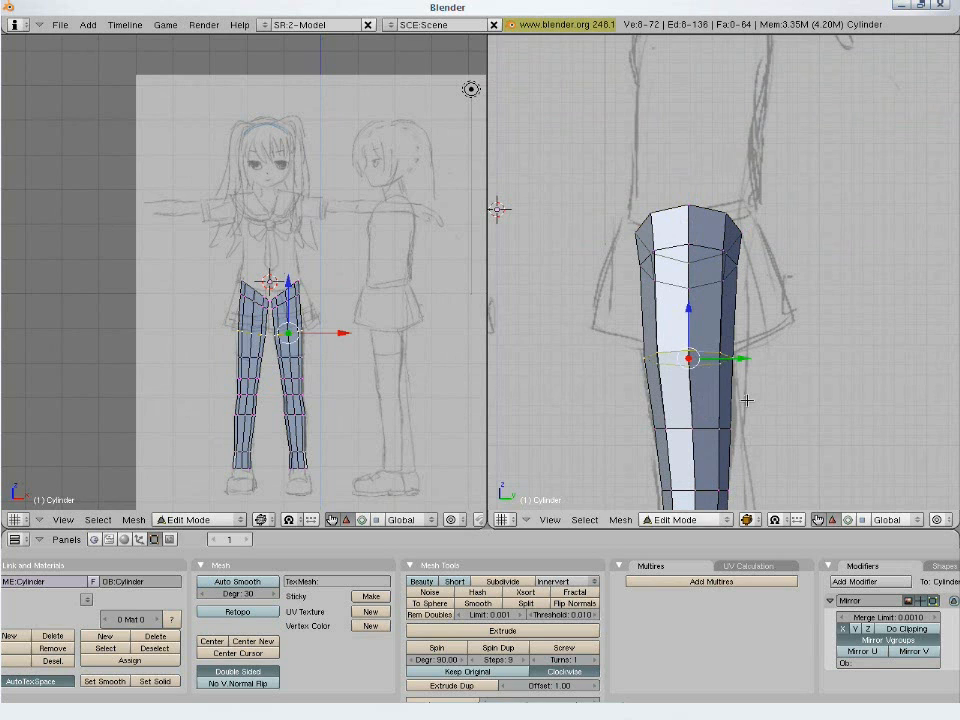
pyautogui.press('g')
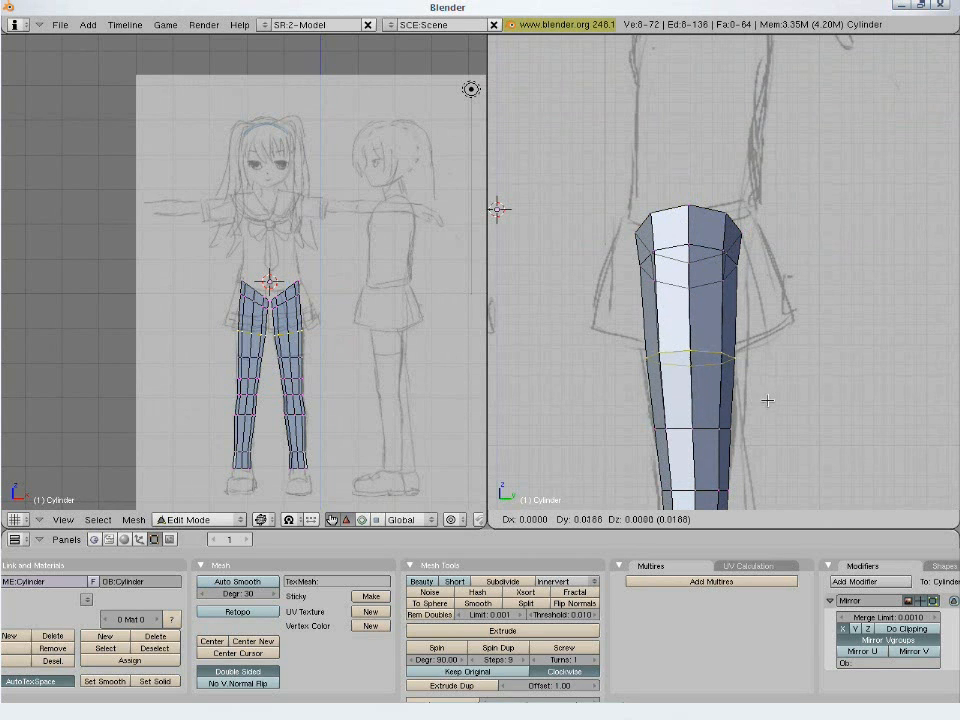
pyautogui.click(768, 400)
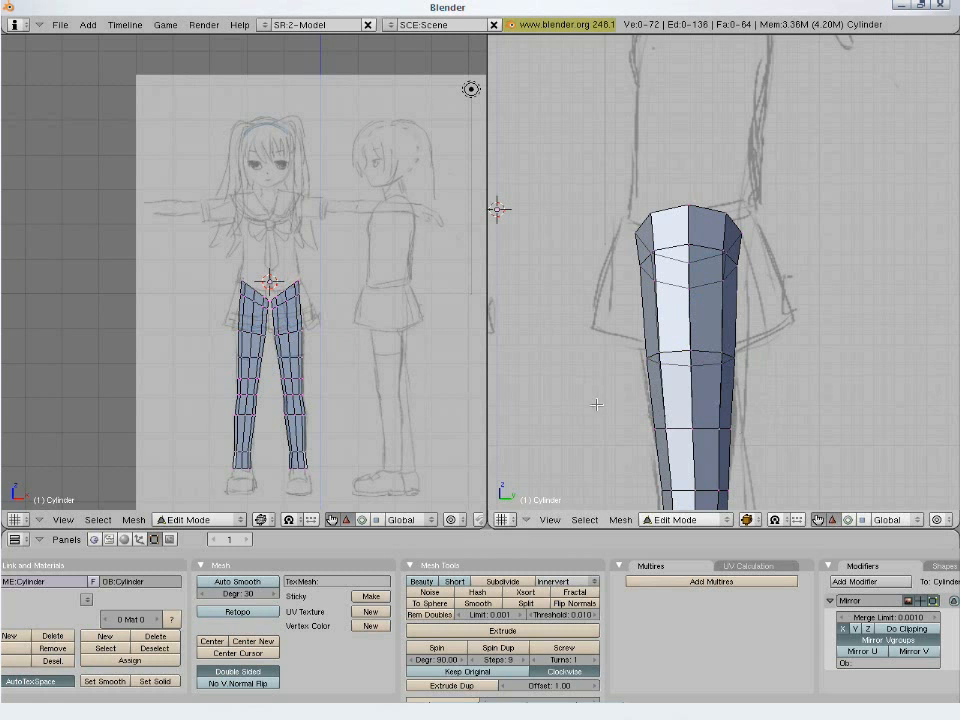
# - Save the file to the Desktop as mangaGirl.blend
pyautogui.press('F2')
pyautogui.click(21, 70)
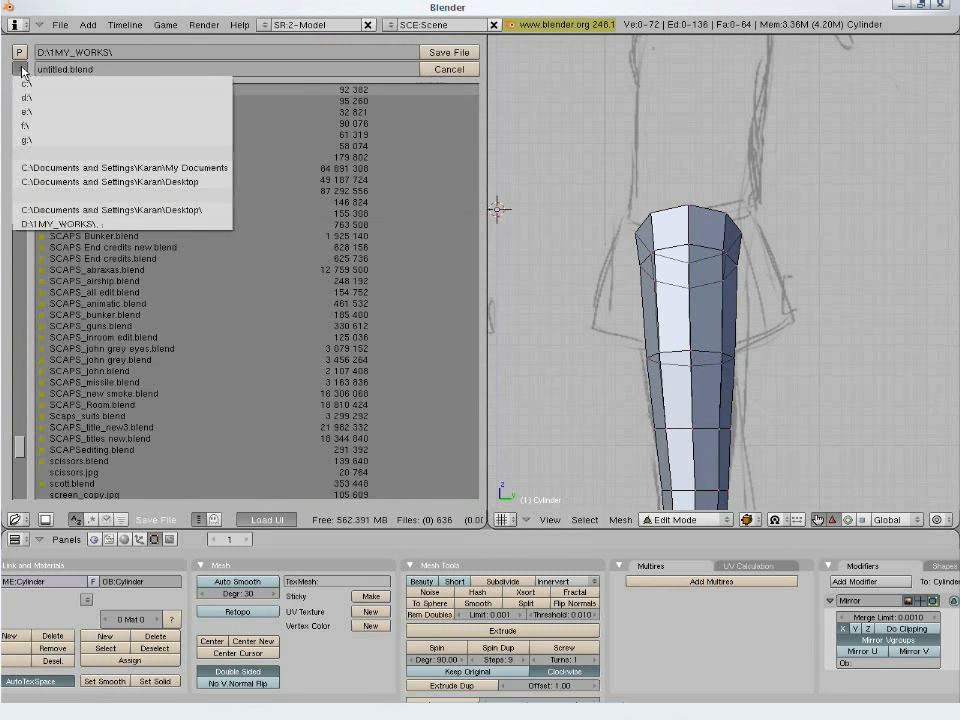
pyautogui.click(70, 186)
pyautogui.click(62, 74)
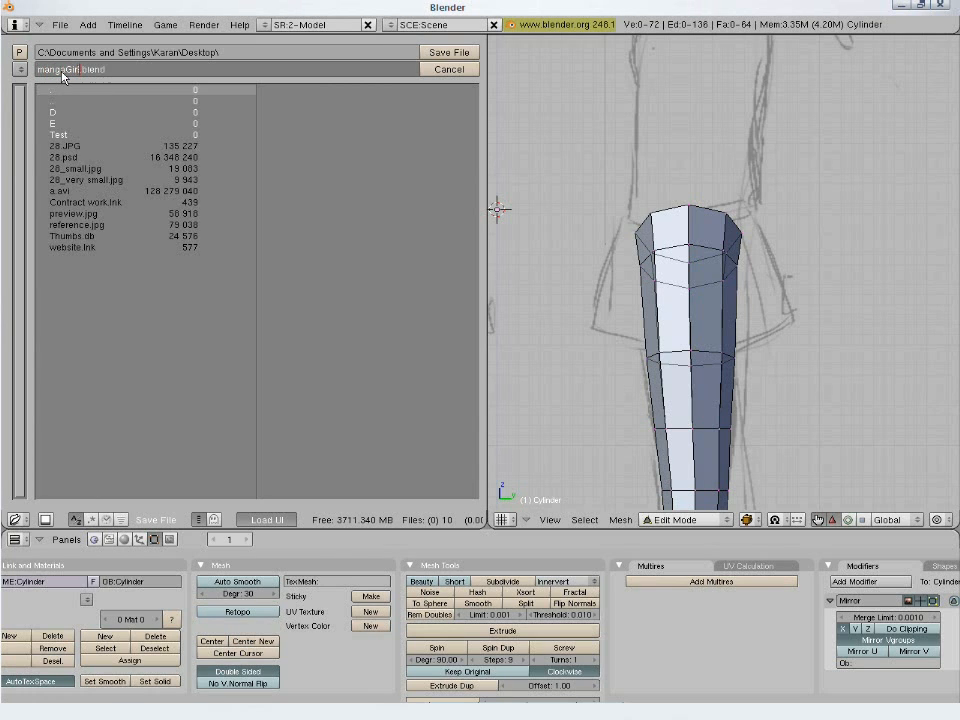
pyautogui.press('Return')
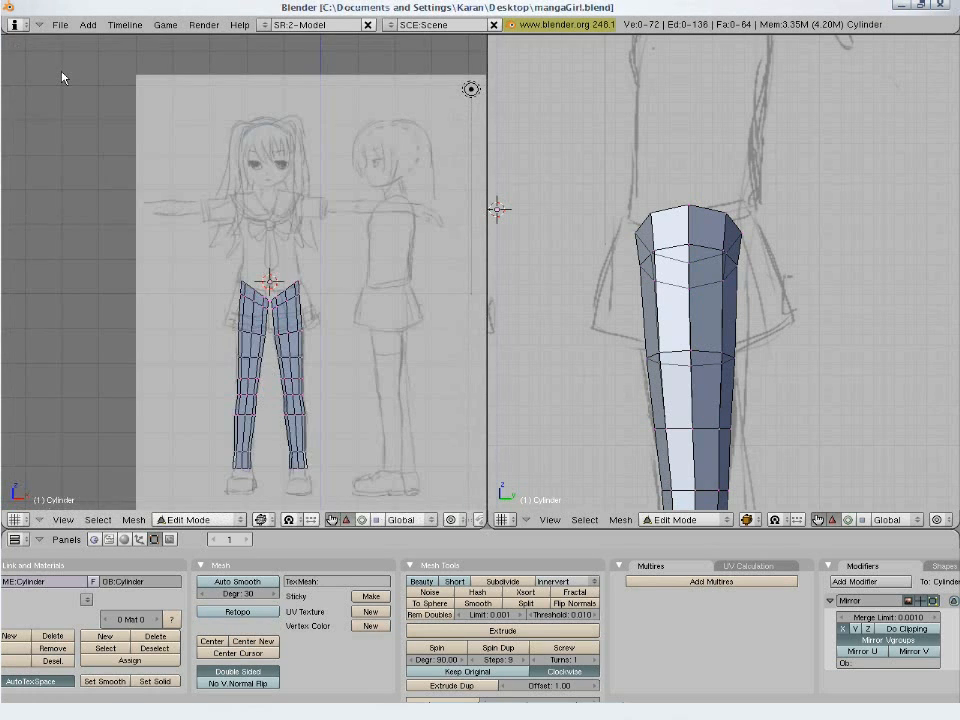
pyautogui.press('Tab')
pyautogui.press('Tab')
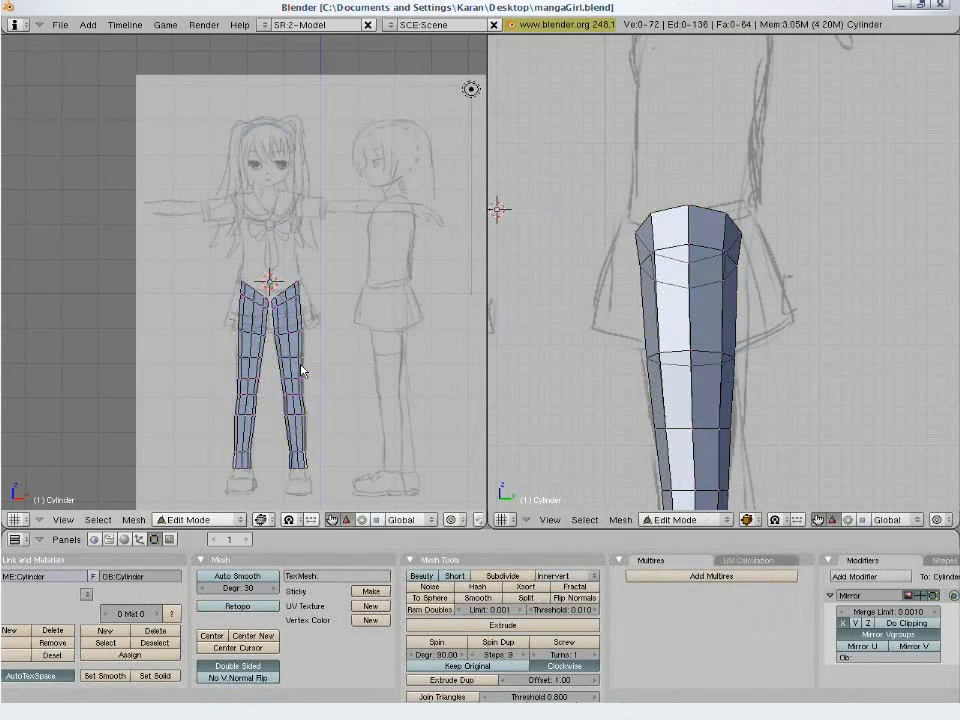
pyautogui.scroll(3, 302, 371)
pyautogui.scroll(3, 302, 371)
pyautogui.keyDown('shift'); pyautogui.moveTo(380, 370); pyautogui.dragTo(317, 316, button='middle'); pyautogui.keyUp('shift')
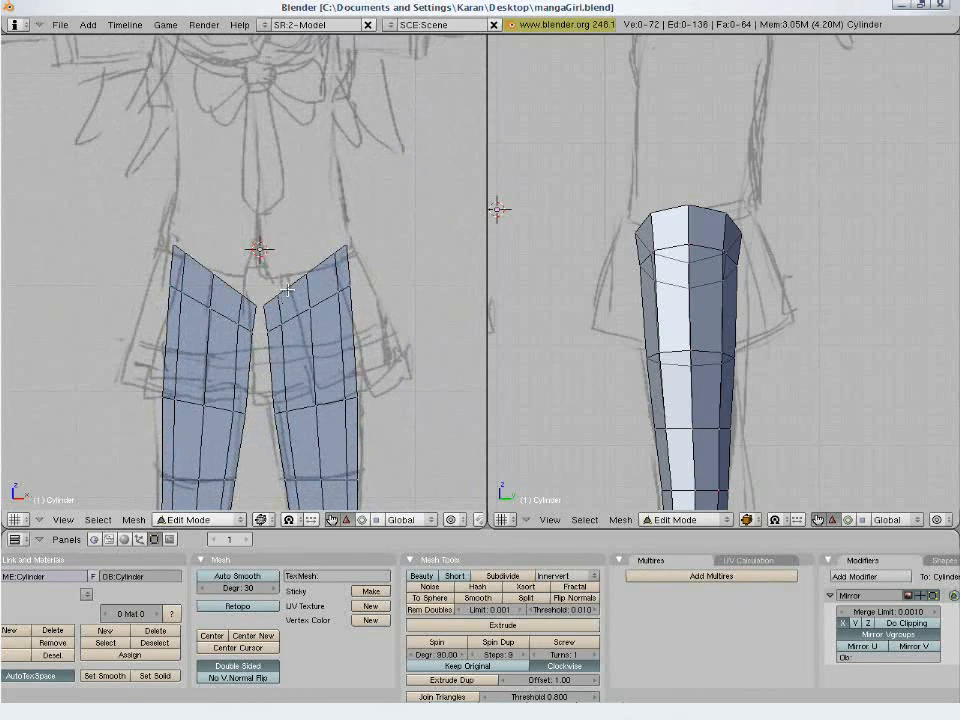
# - Move the leg's top ring about 0.02 along X and 0.10 down in the front view, then deselect everything
pyautogui.keyDown('alt'); pyautogui.rightClick(287, 290); pyautogui.keyUp('alt')
pyautogui.press('g')
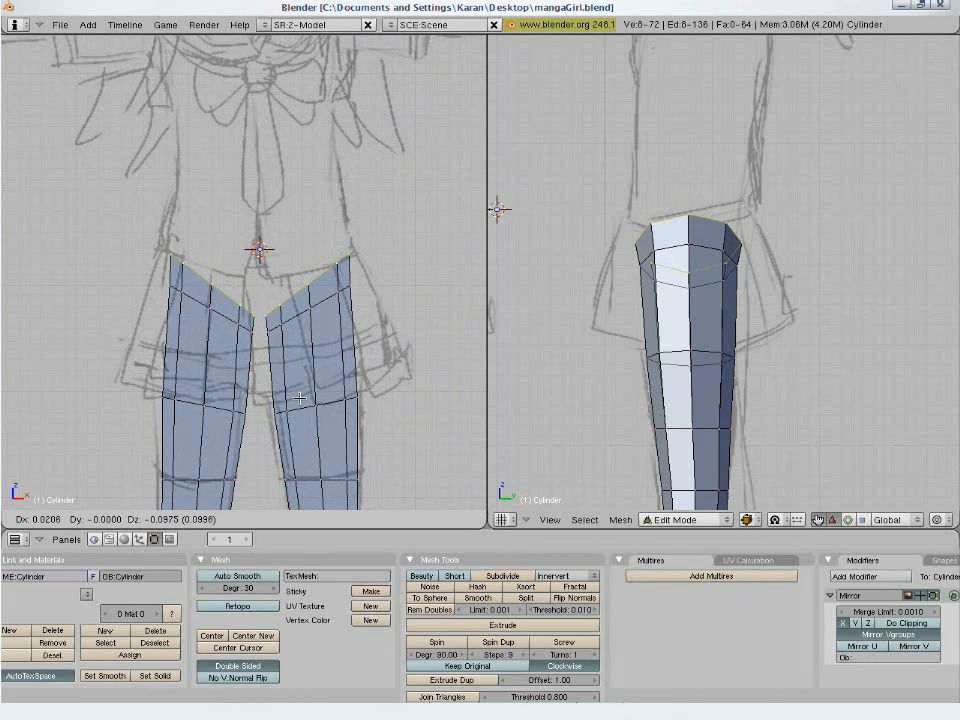
pyautogui.click(300, 398)
pyautogui.press('a')
# - Select the inner half of the leg's top ring and extrude its edges slightly toward the centre in the top view
pyautogui.press('b')
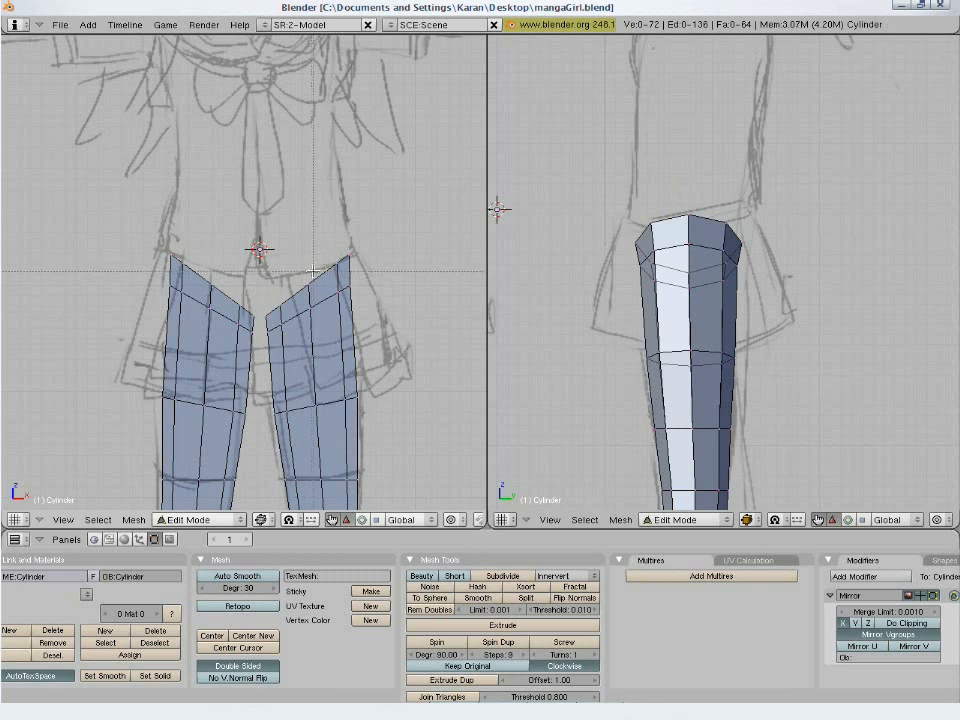
pyautogui.moveTo(313, 271); pyautogui.dragTo(247, 320)
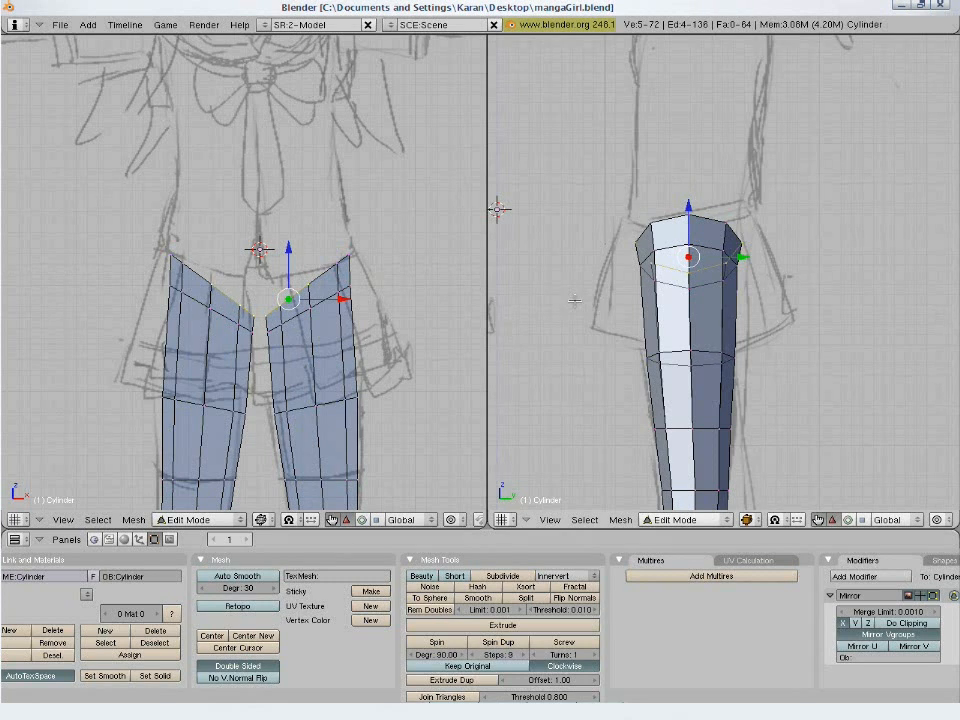
pyautogui.press('KP_7')
pyautogui.keyDown('shift'); pyautogui.moveTo(686, 352); pyautogui.dragTo(816, 321, button='middle'); pyautogui.keyUp('shift')
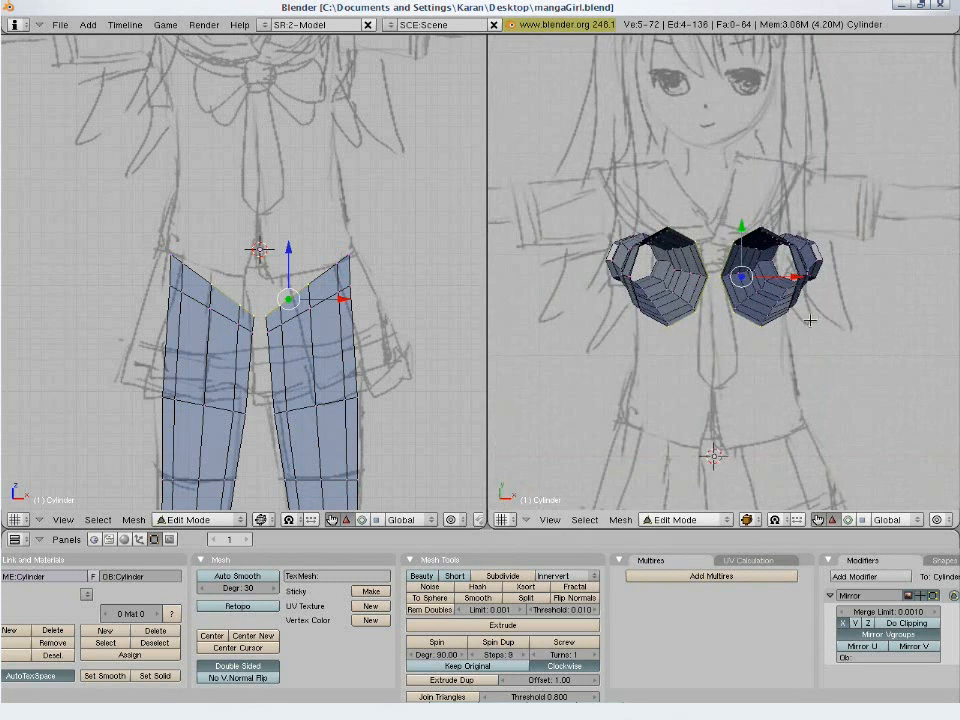
pyautogui.scroll(5, 808, 320)
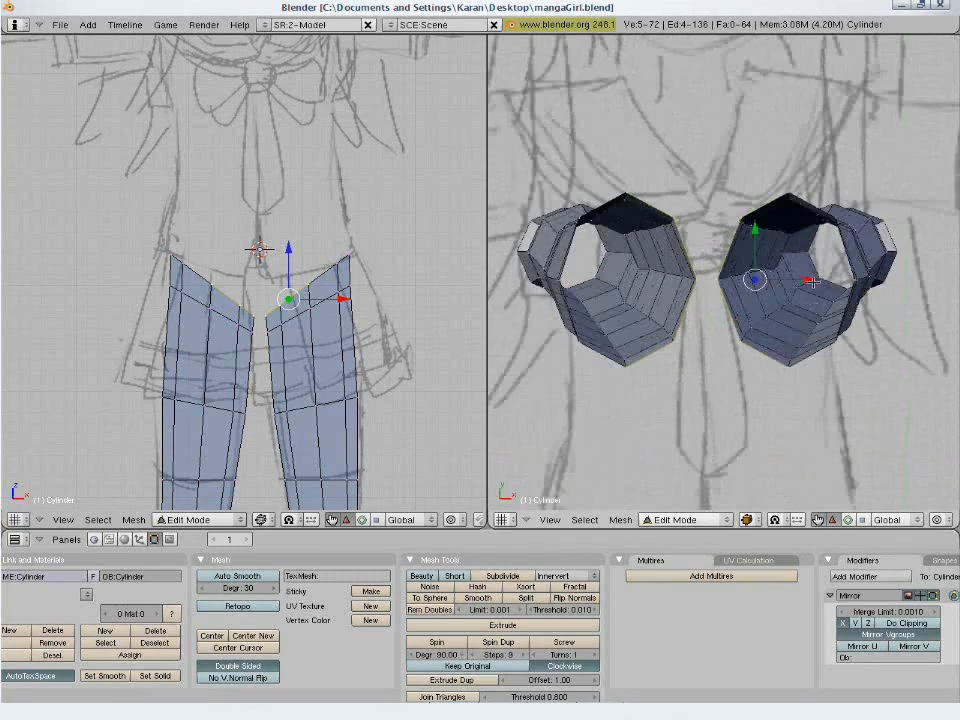
pyautogui.press('e')
pyautogui.click(861, 295)
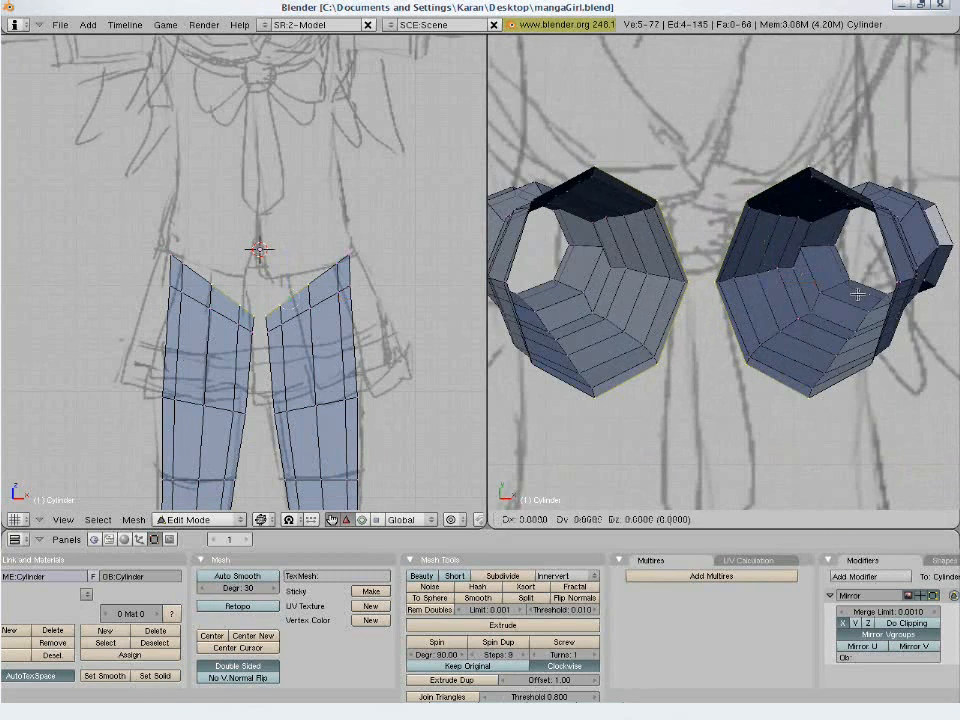
pyautogui.click(847, 295)
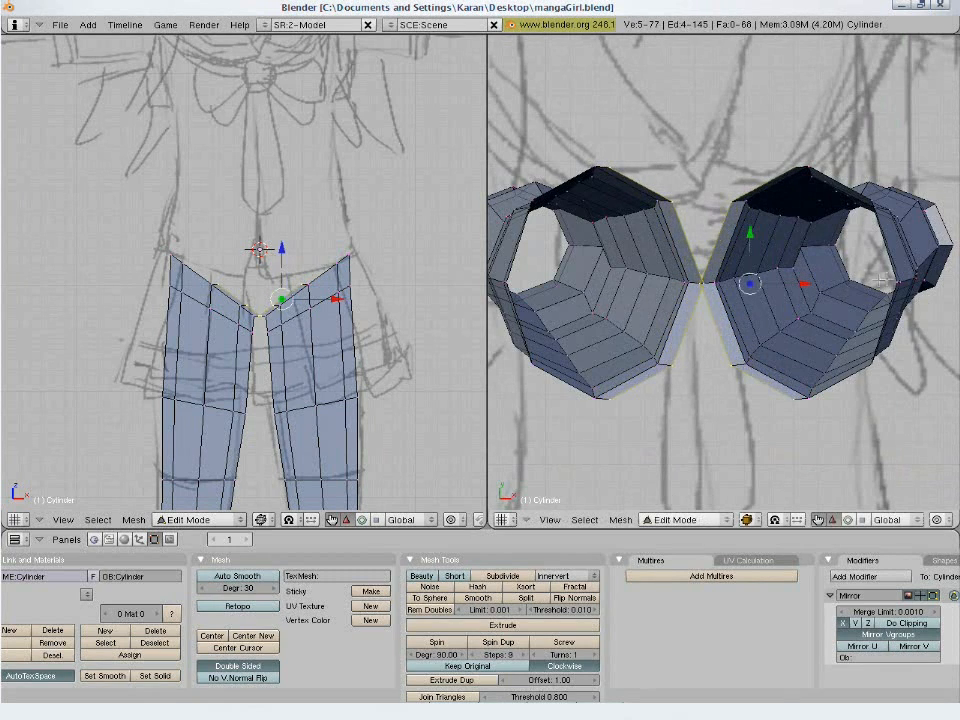
# - Flatten the newly extruded inner edges into a straight line by scaling them to 0 along X
pyautogui.press('s')
pyautogui.press('x')
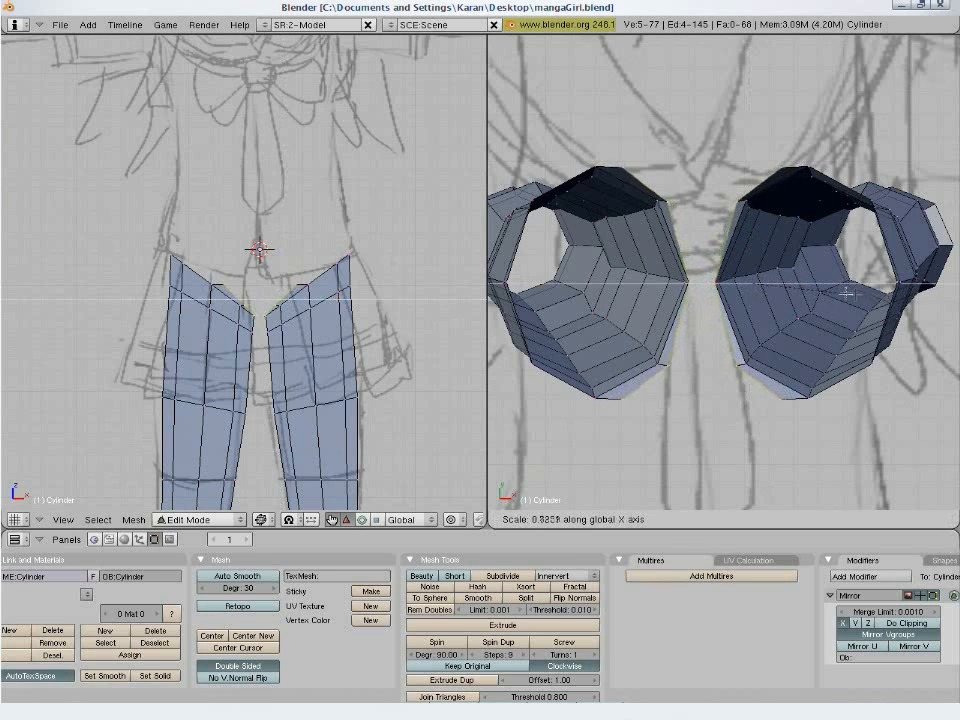
pyautogui.press('0')
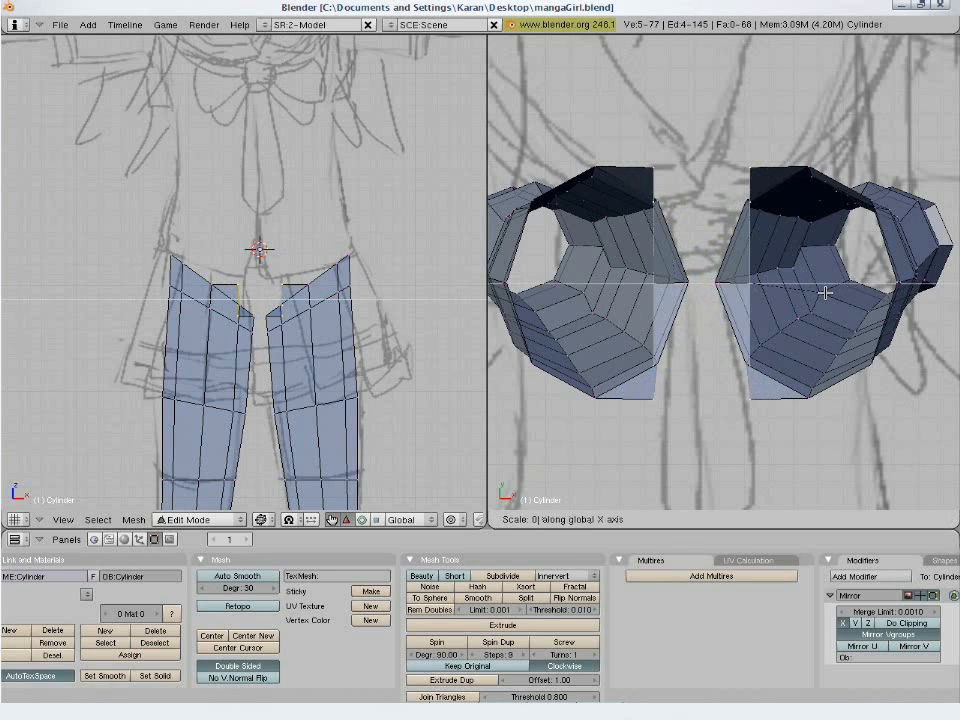
pyautogui.press('Return')
# - Move the flattened edges along X onto the mirror centre line, enable Do Clipping on the Mirror modifier, and deselect everything
pyautogui.press('g')
pyautogui.press('x')
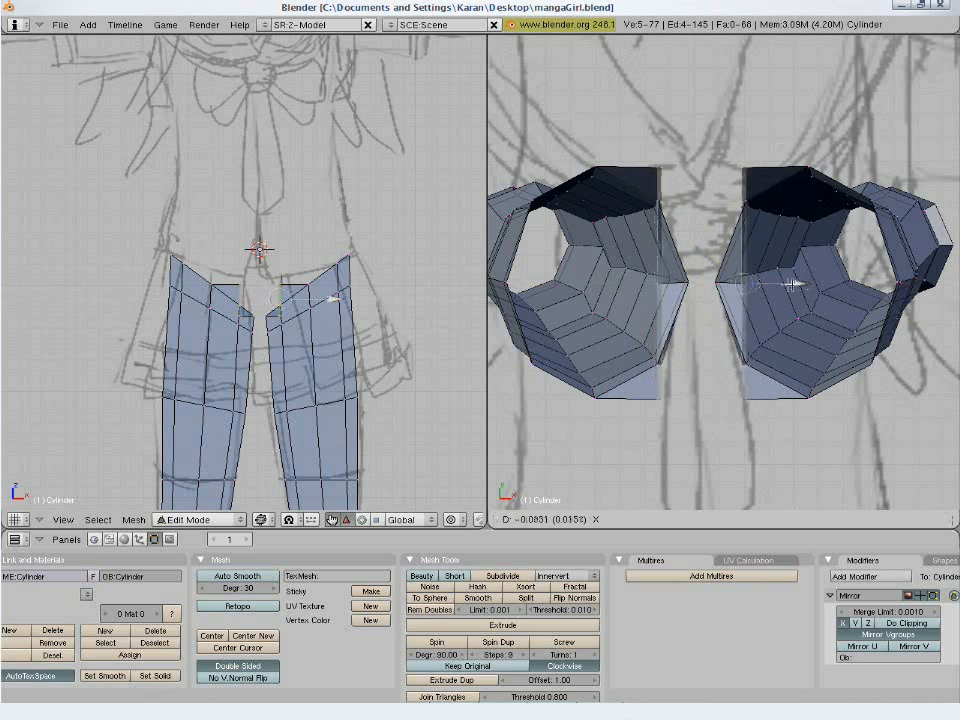
pyautogui.click(733, 296)
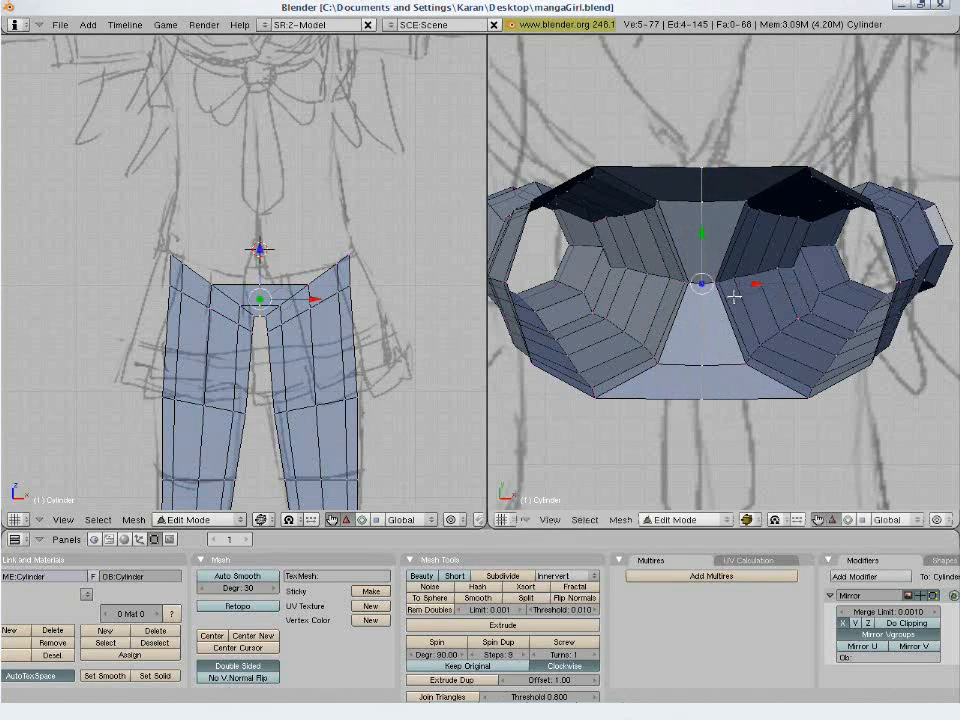
pyautogui.click(889, 624)
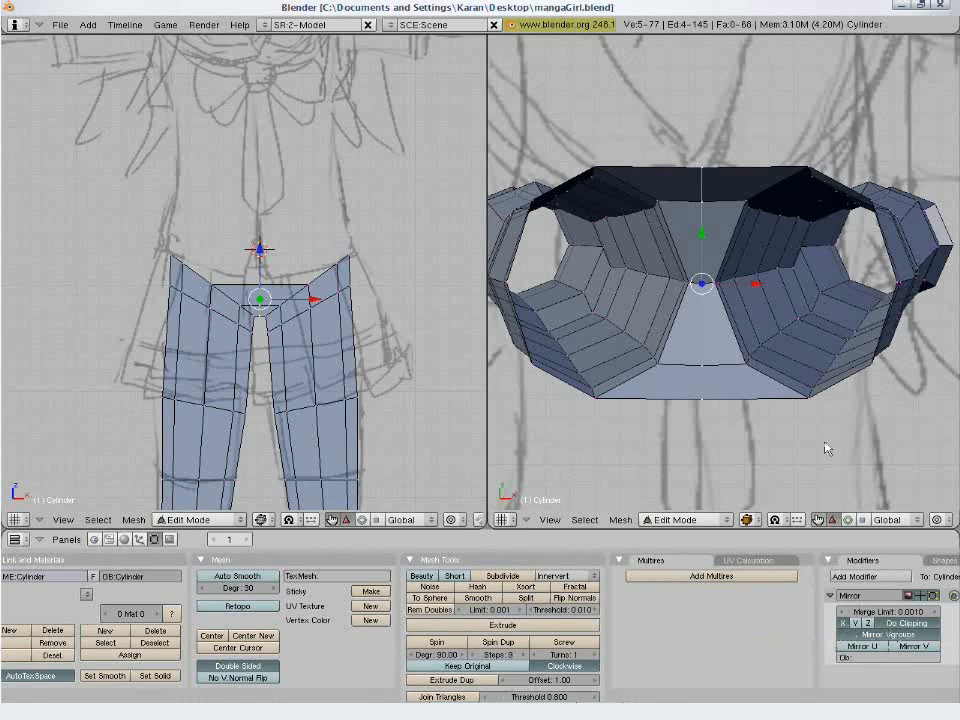
pyautogui.press('g')
pyautogui.press('x')
pyautogui.click(757, 284)
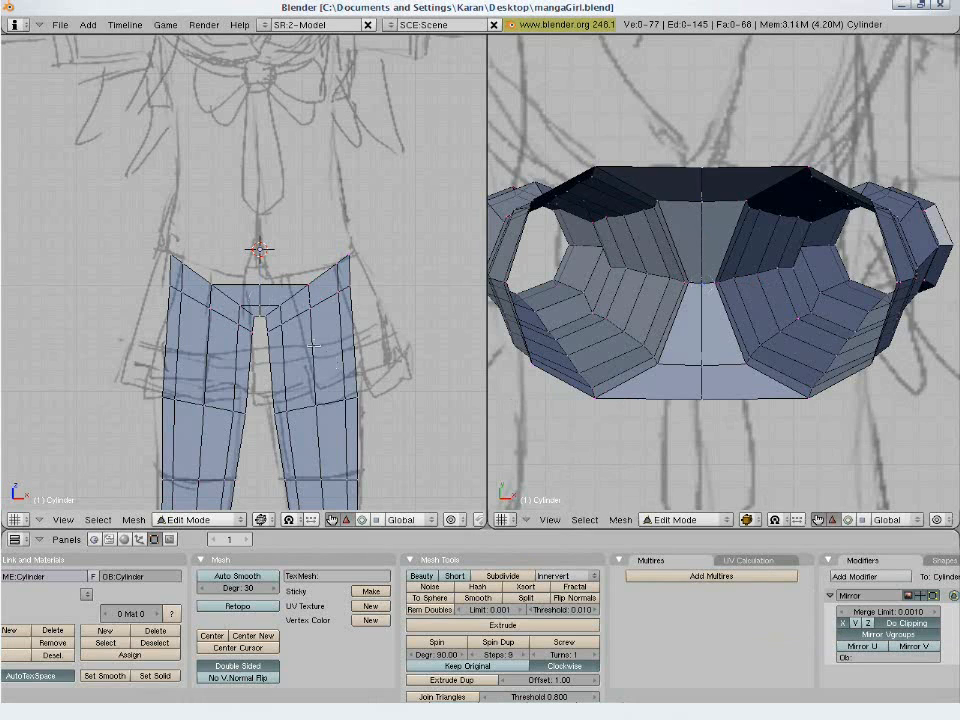
pyautogui.press('a')
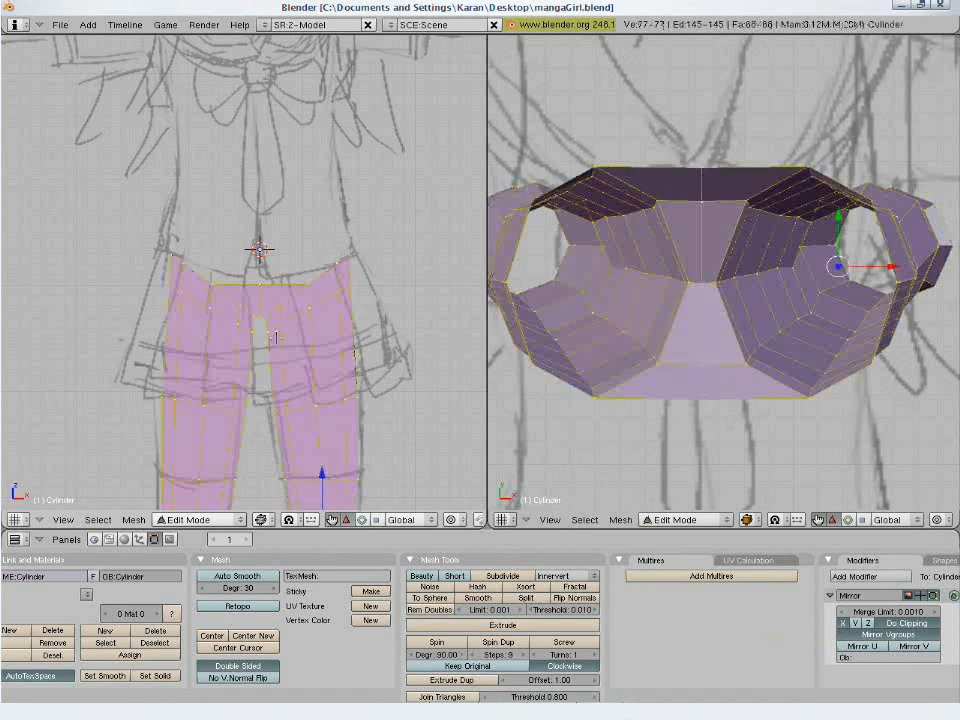
pyautogui.press('a')
# - Turn off the grid floor and axis lines in the perspective view, and check the View Properties of the top view
pyautogui.moveTo(341, 333); pyautogui.dragTo(334, 331, button='middle')
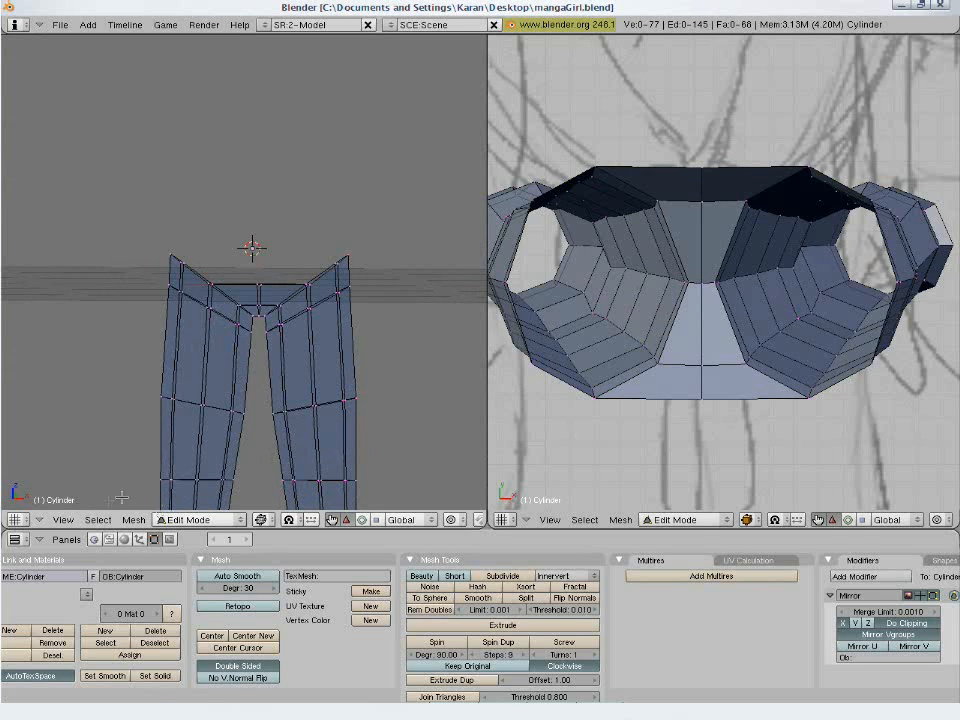
pyautogui.click(70, 520)
pyautogui.click(75, 487)
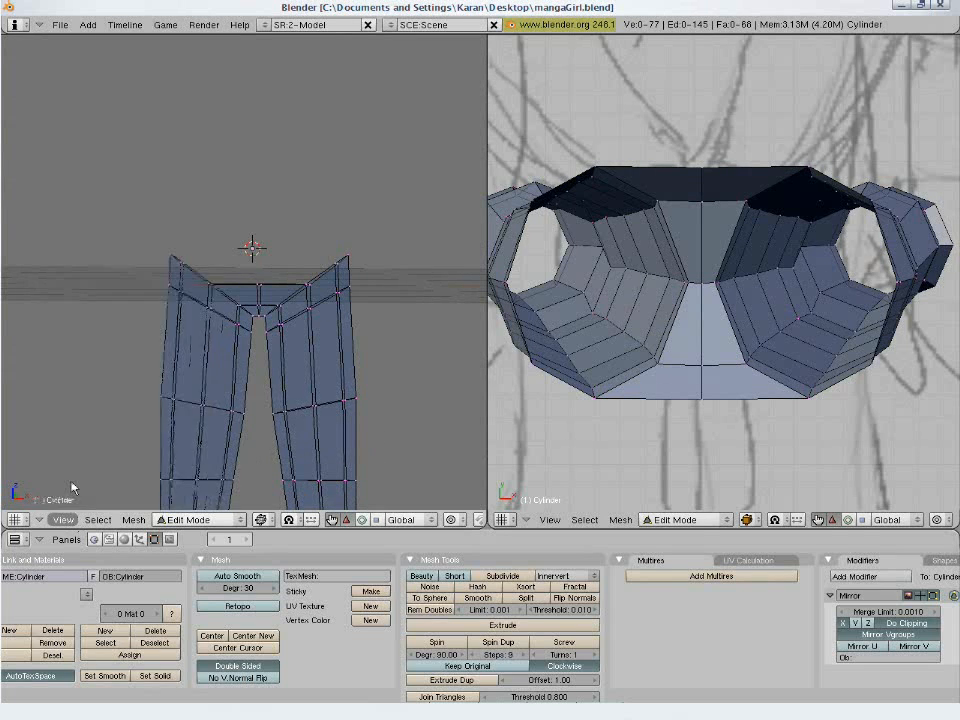
pyautogui.click(270, 432)
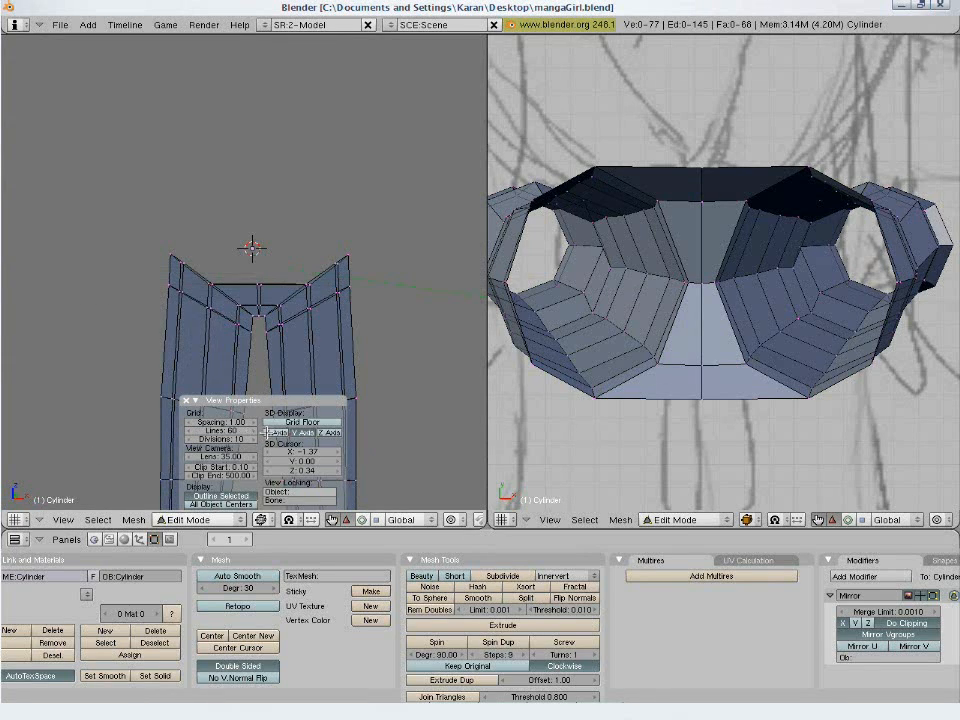
pyautogui.click(183, 402)
pyautogui.scroll(-2, 545, 470)
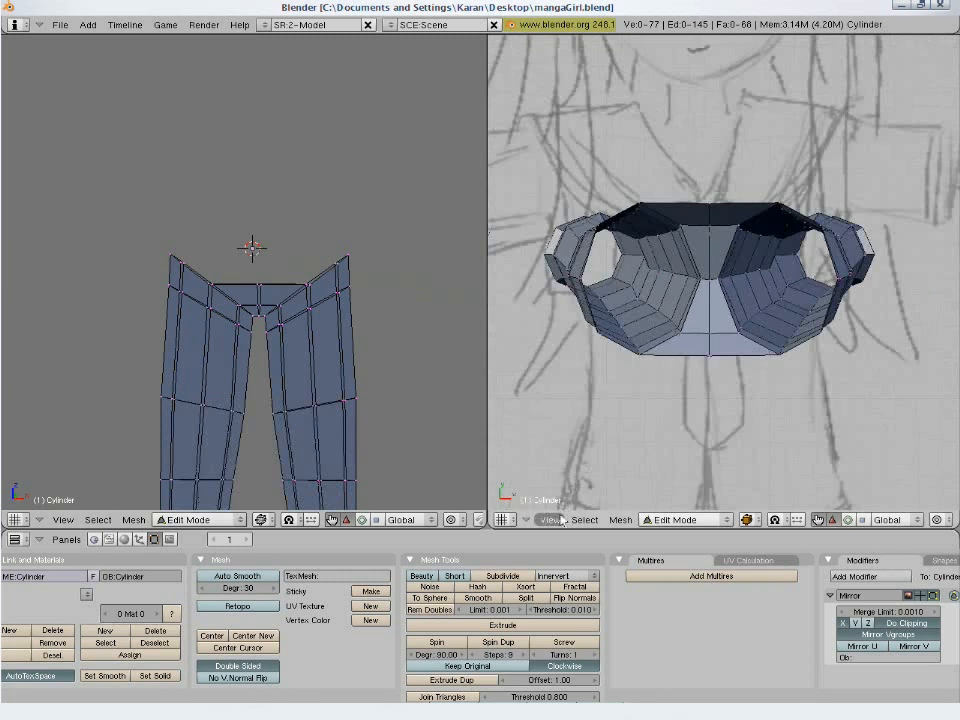
pyautogui.click(560, 521)
pyautogui.click(565, 478)
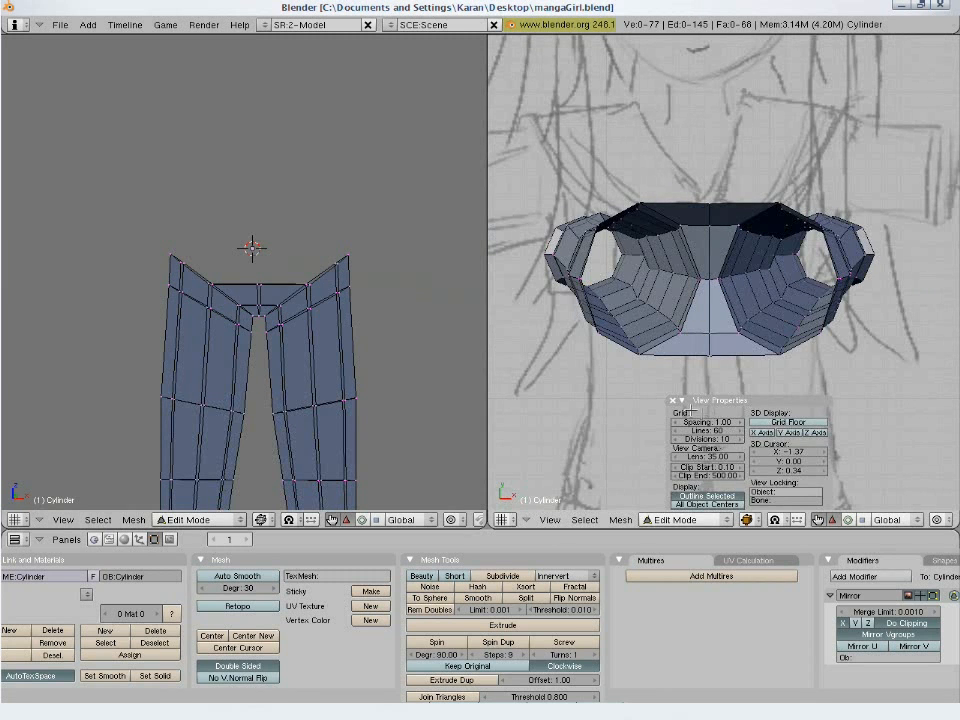
pyautogui.click(674, 400)
pyautogui.scroll(1, 603, 412)
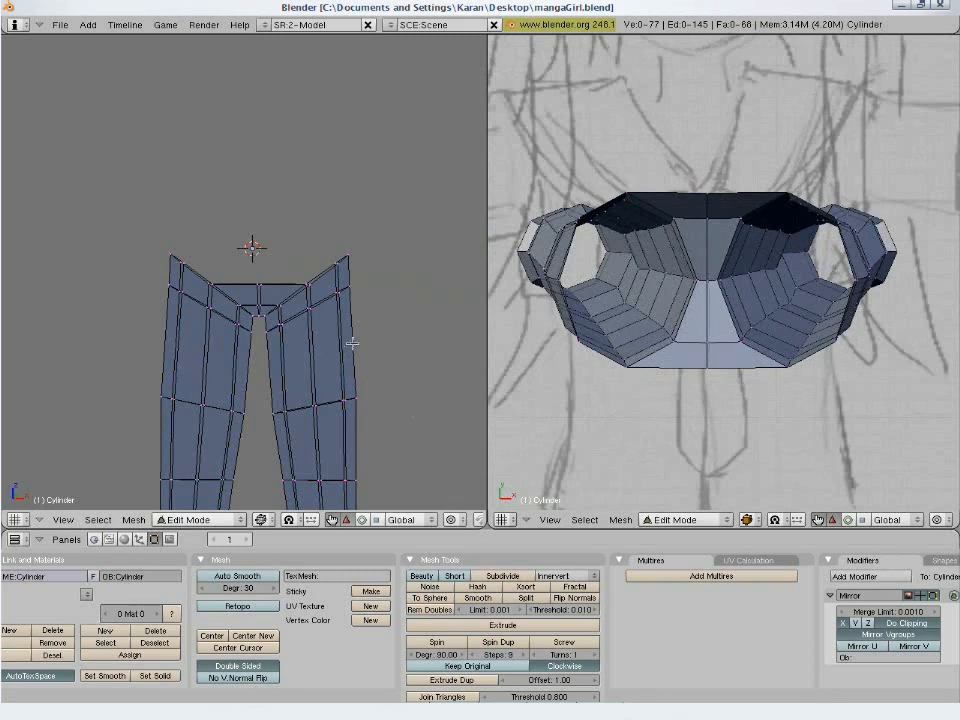
# - Limit selection to visible geometry in the perspective view and bring the bridge between the legs into close view
pyautogui.keyDown('shift'); pyautogui.moveTo(369, 298); pyautogui.dragTo(300, 240, button='middle'); pyautogui.keyUp('shift')
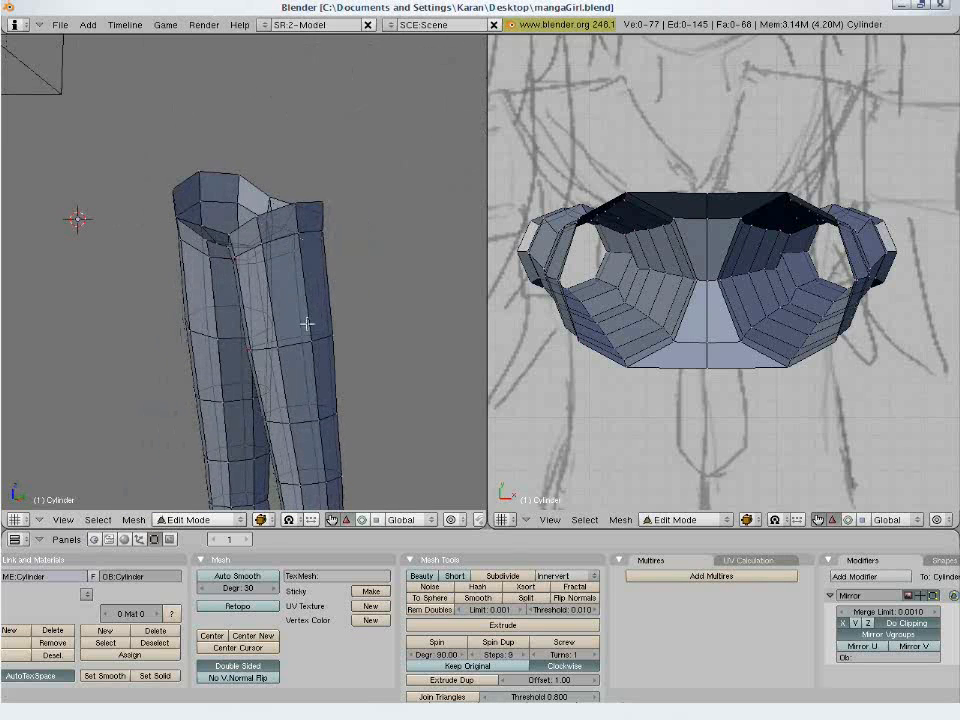
pyautogui.moveTo(405, 522); pyautogui.dragTo(255, 539, button='middle')
pyautogui.click(437, 523)
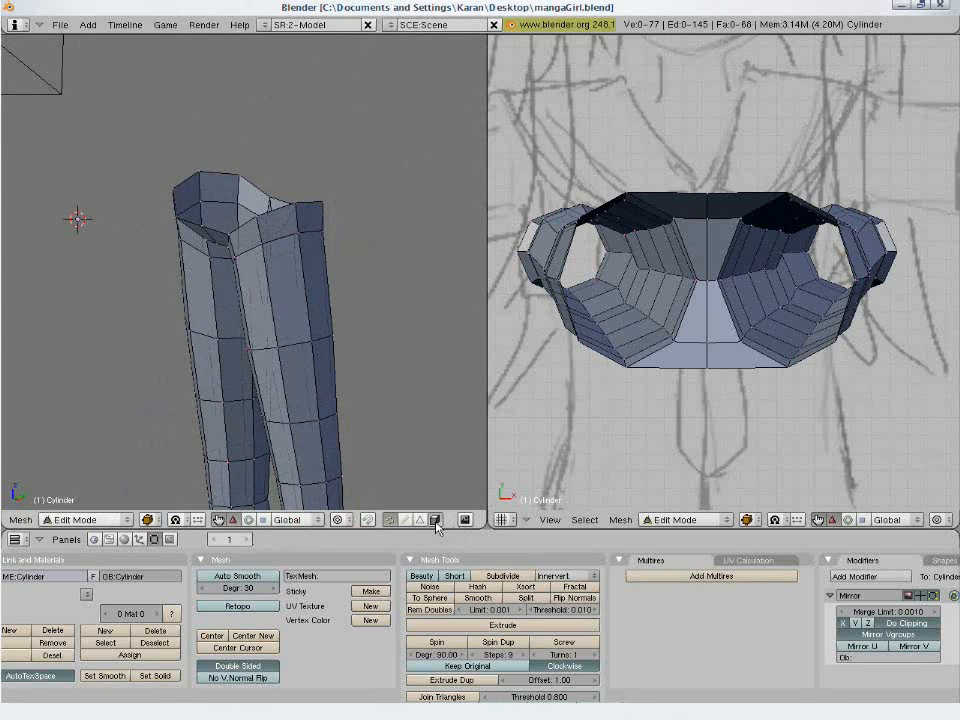
pyautogui.scroll(1, 221, 322)
pyautogui.scroll(2, 221, 322)
pyautogui.moveTo(214, 311); pyautogui.dragTo(311, 300, button='middle')
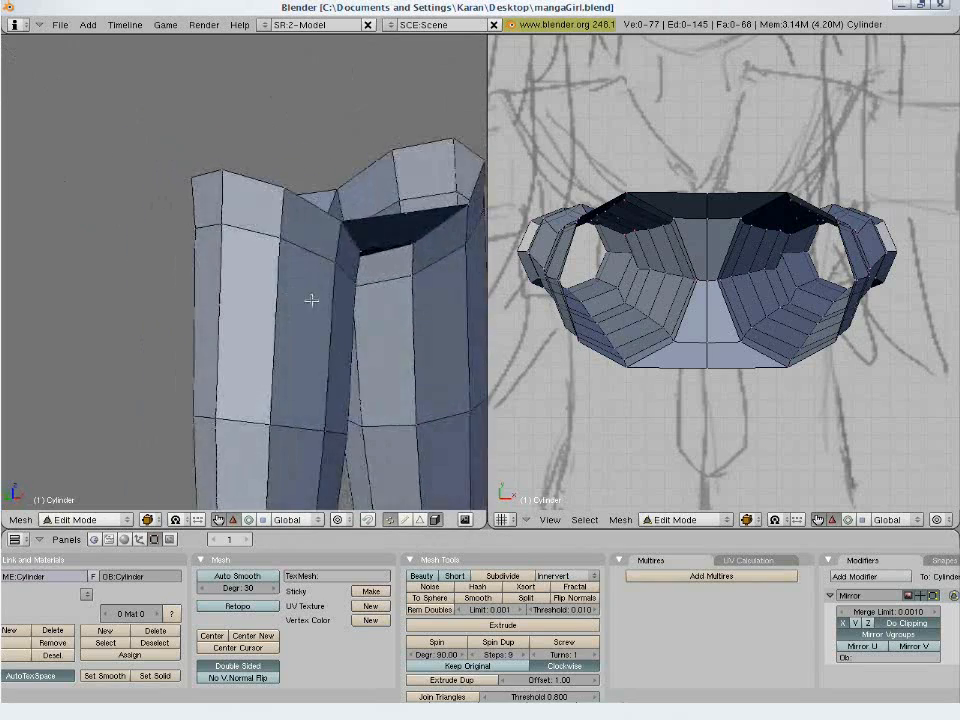
# - Nudge the vertex at the inner corner of the bridge between the legs by about 0.007, then deselect it
pyautogui.rightClick(419, 246)
pyautogui.press('g')
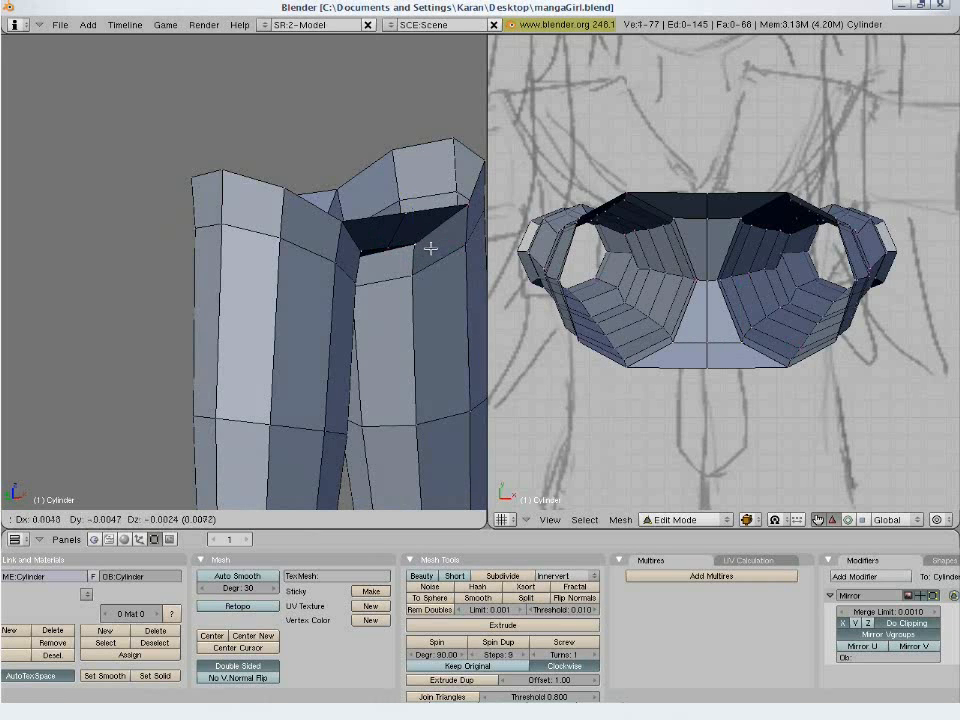
pyautogui.click(430, 248)
pyautogui.press('a')
# - Select the front vertex of the bridge between the legs and shift it slightly in the side view
pyautogui.moveTo(386, 279); pyautogui.dragTo(148, 299, button='middle')
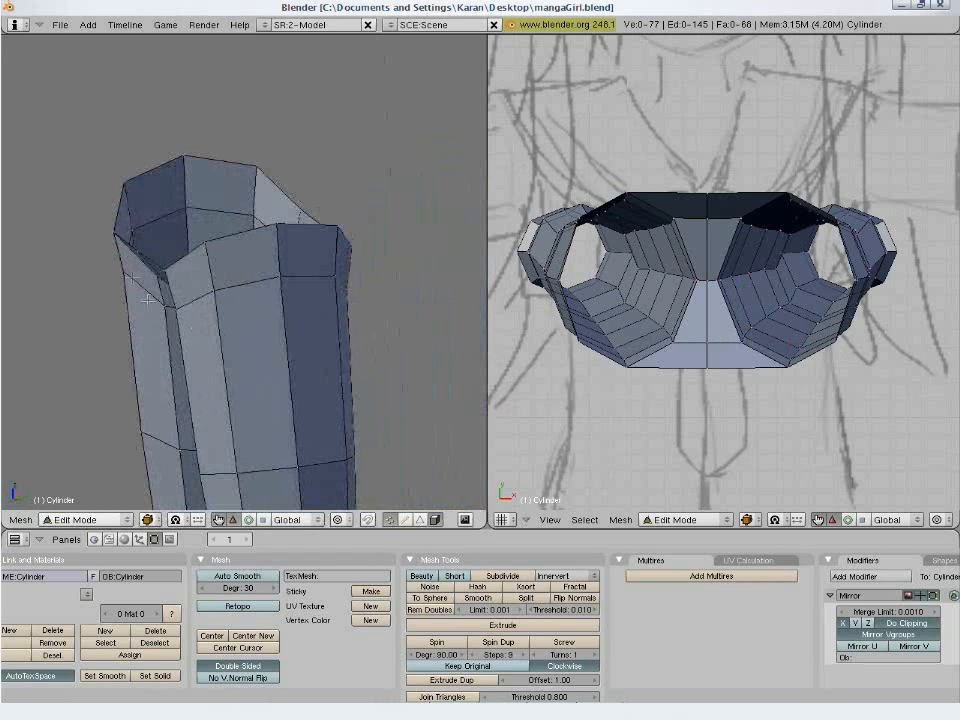
pyautogui.rightClick(141, 244)
pyautogui.press('KP_3')
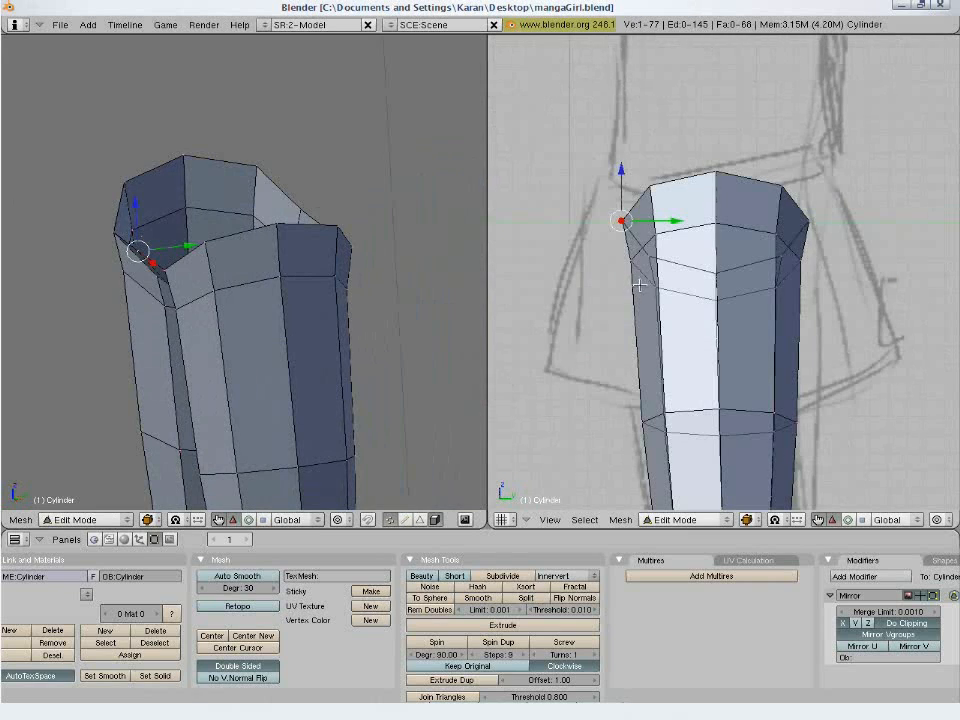
pyautogui.press('g')
pyautogui.click(659, 266)
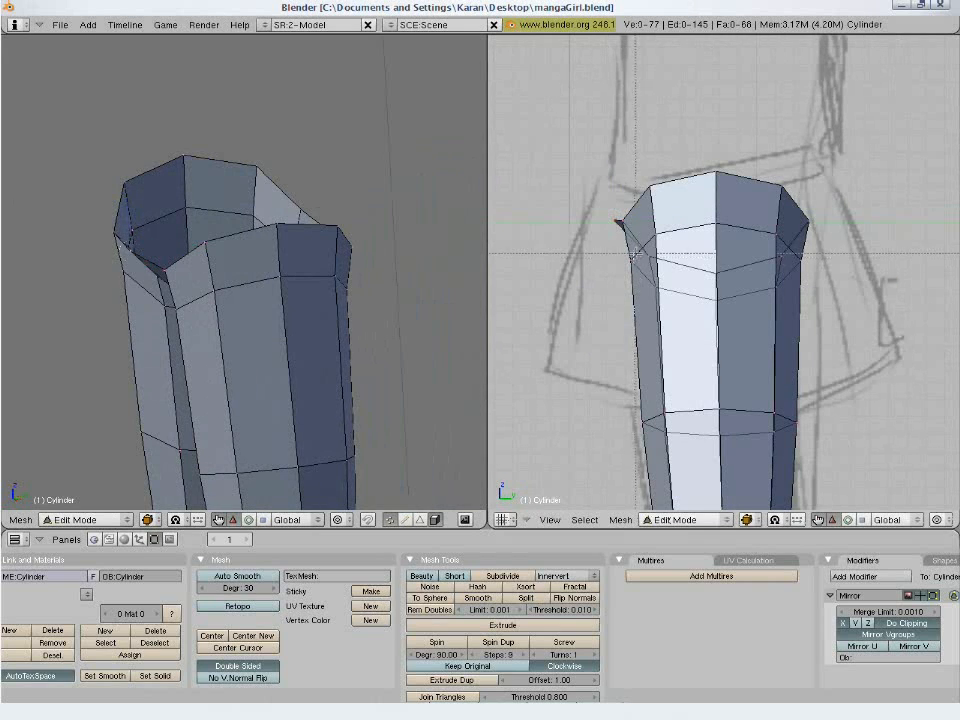
pyautogui.press('a')
# - Reposition the pair of vertices at the front of the crotch and the matching pair at the back in the side view
pyautogui.rightClick(650, 262)
pyautogui.press('g')
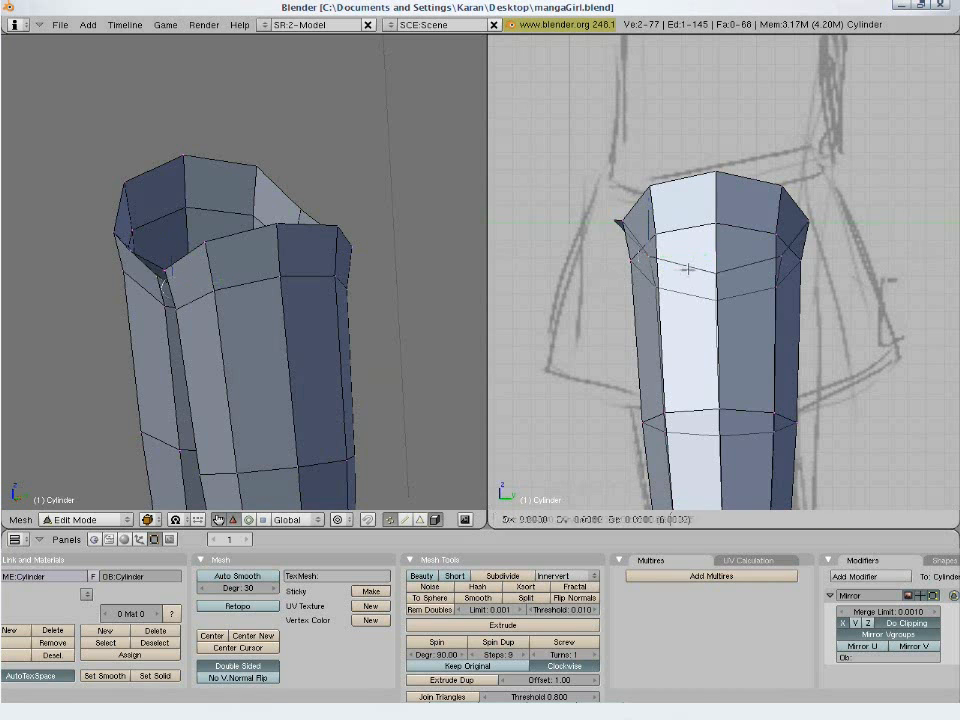
pyautogui.click(671, 293)
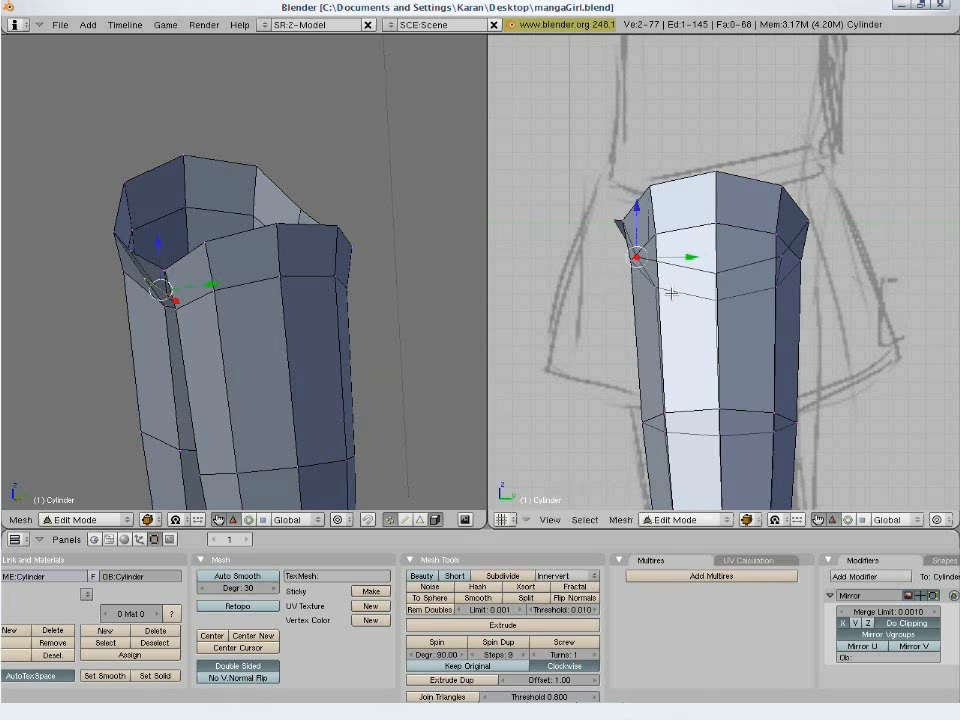
pyautogui.rightClick(788, 261)
pyautogui.press('g')
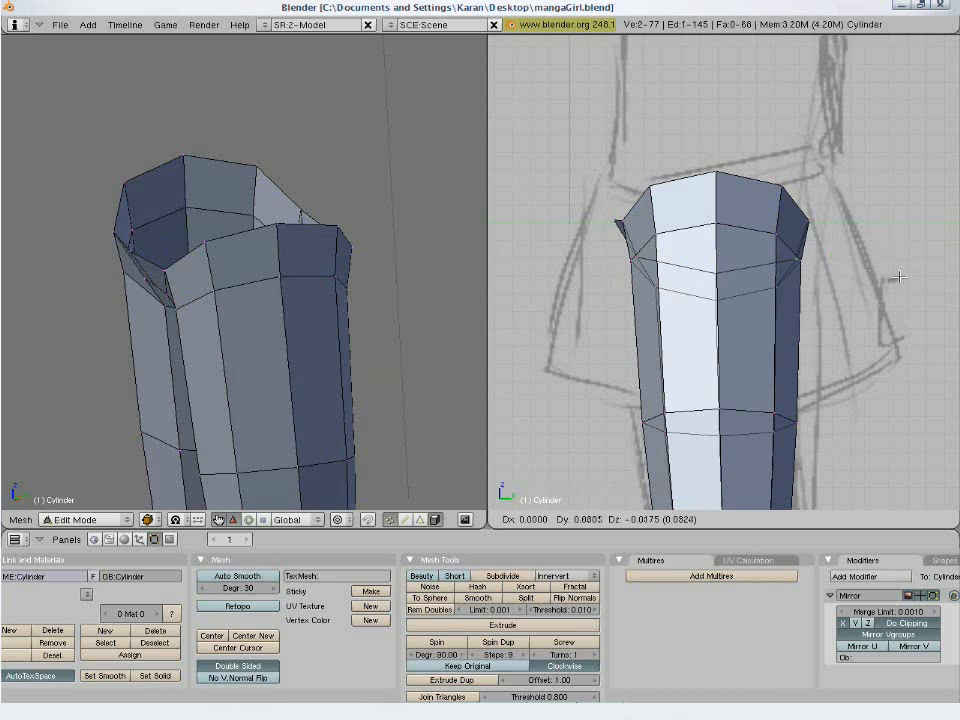
pyautogui.click(876, 280)
pyautogui.press('a')
# - Move the inner-thigh vertices beside the crotch toward the centre in the front view to round the gap between the legs
pyautogui.moveTo(321, 328); pyautogui.dragTo(195, 336, button='middle')
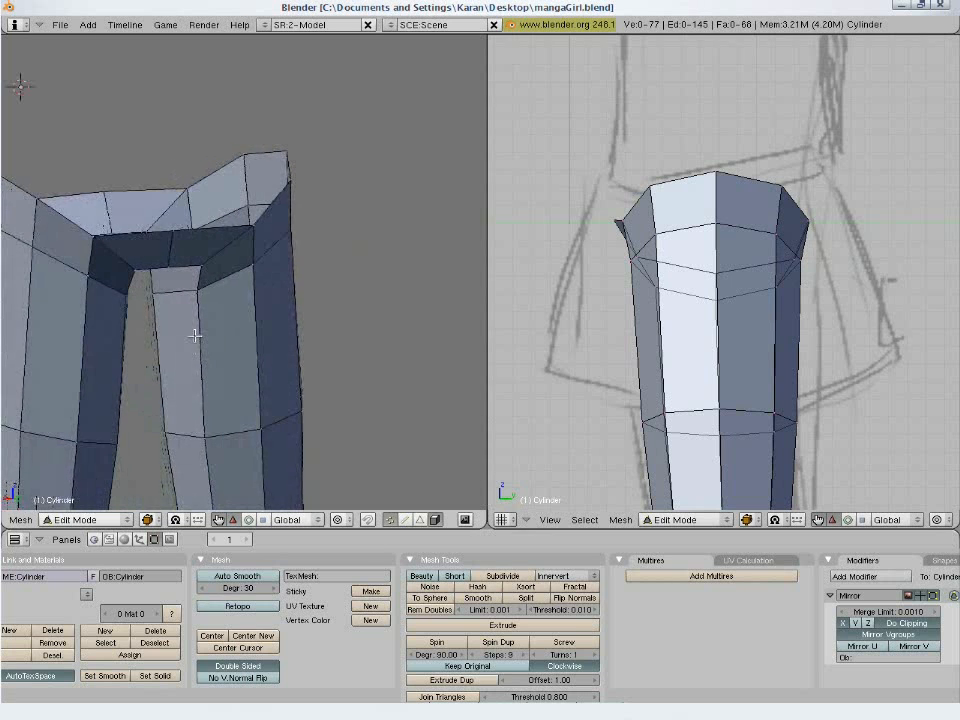
pyautogui.press('KP_1')
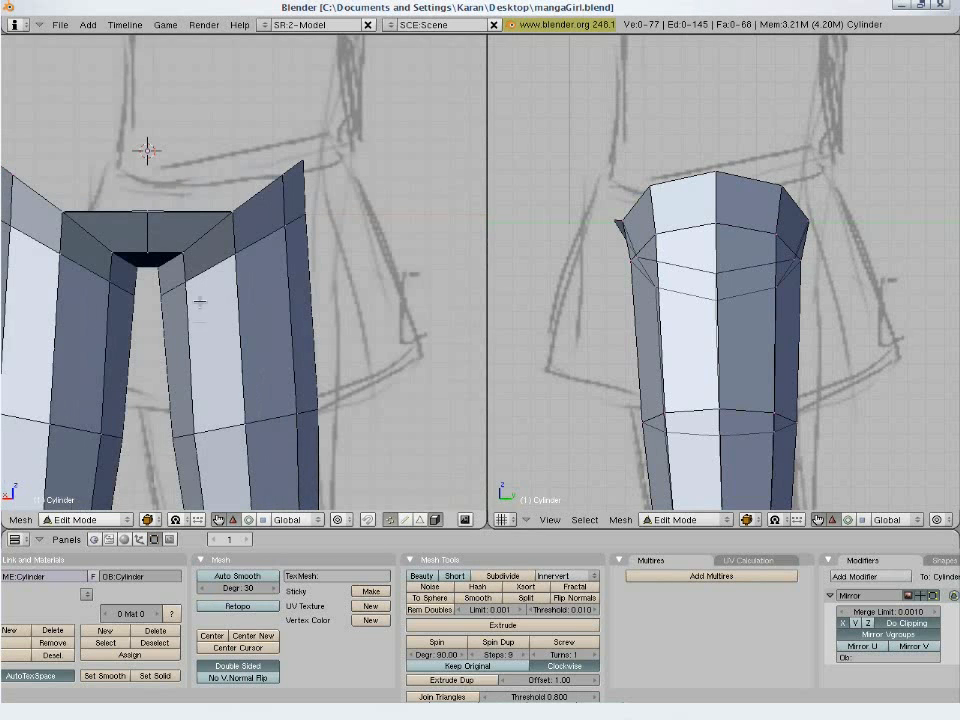
pyautogui.press('KP_1')
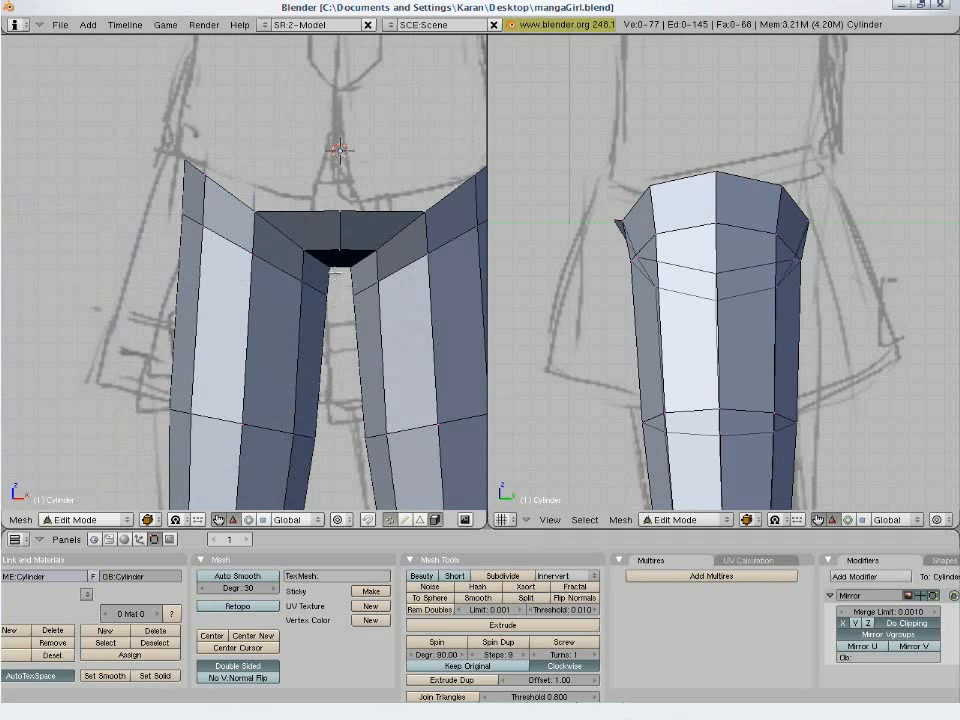
pyautogui.moveTo(305, 254)
pyautogui.mouseDown(button='right')
pyautogui.moveTo(360, 261)
pyautogui.moveTo(317, 255)
pyautogui.mouseUp(button='right')
pyautogui.moveTo(380, 262); pyautogui.dragTo(238, 282, button='right')
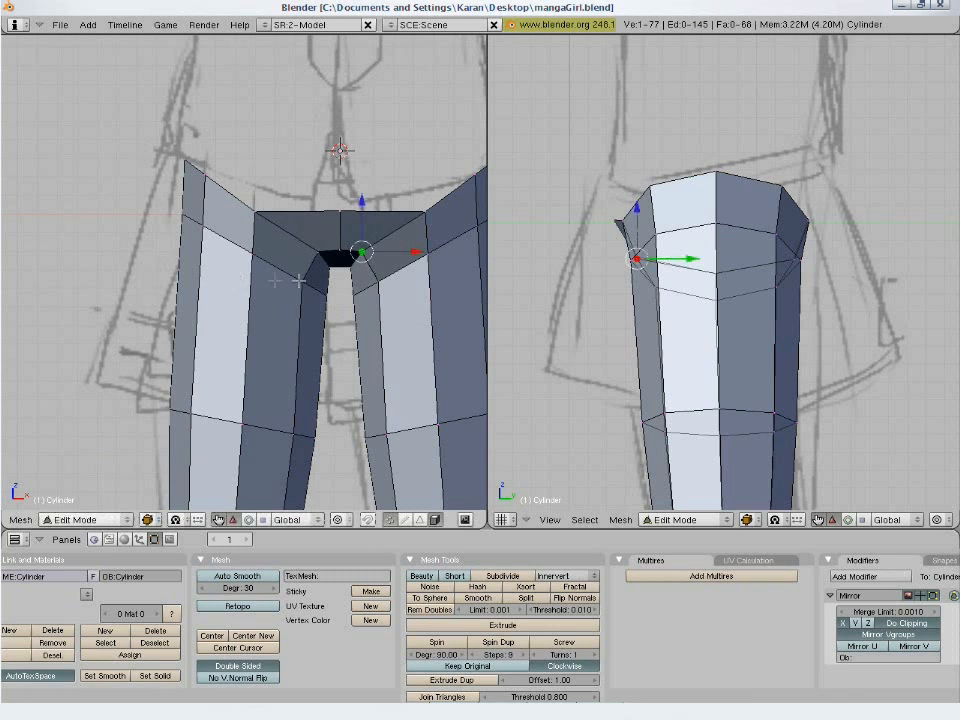
pyautogui.press('a')
pyautogui.moveTo(355, 267)
pyautogui.mouseDown(button='right')
pyautogui.moveTo(344, 277)
pyautogui.moveTo(373, 281)
pyautogui.moveTo(341, 283)
pyautogui.mouseUp(button='right')
pyautogui.press('a')
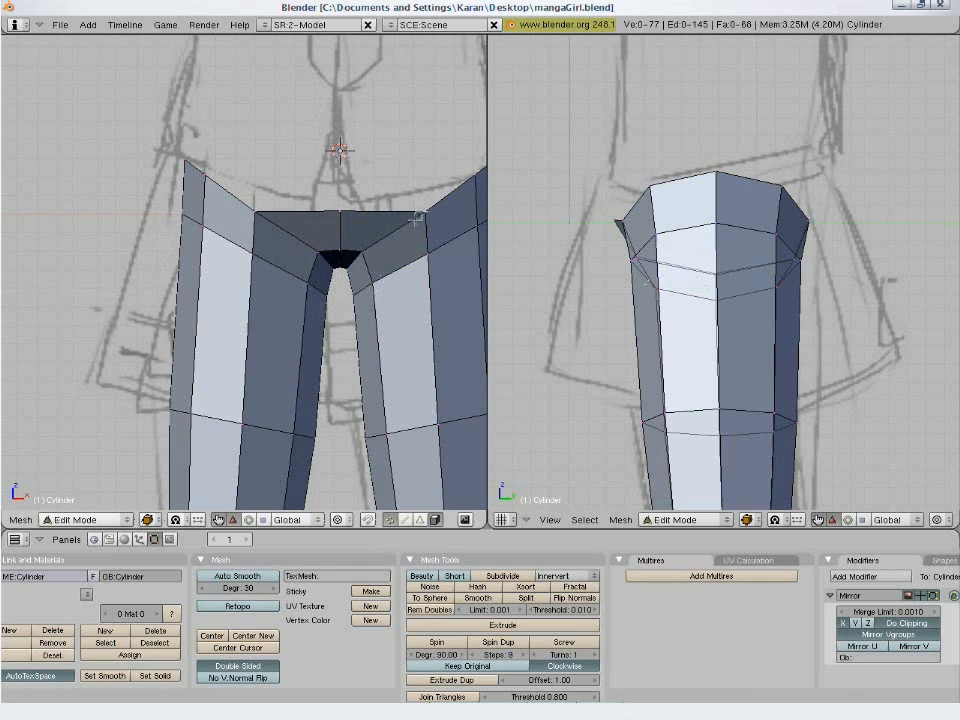
# - Nudge the inner front vertex of the top edge slightly toward the centre, then shift the back crotch vertex about 0.035 in the back view
pyautogui.keyDown('shift'); pyautogui.moveTo(423, 212); pyautogui.dragTo(390, 189, button='right'); pyautogui.keyUp('shift')
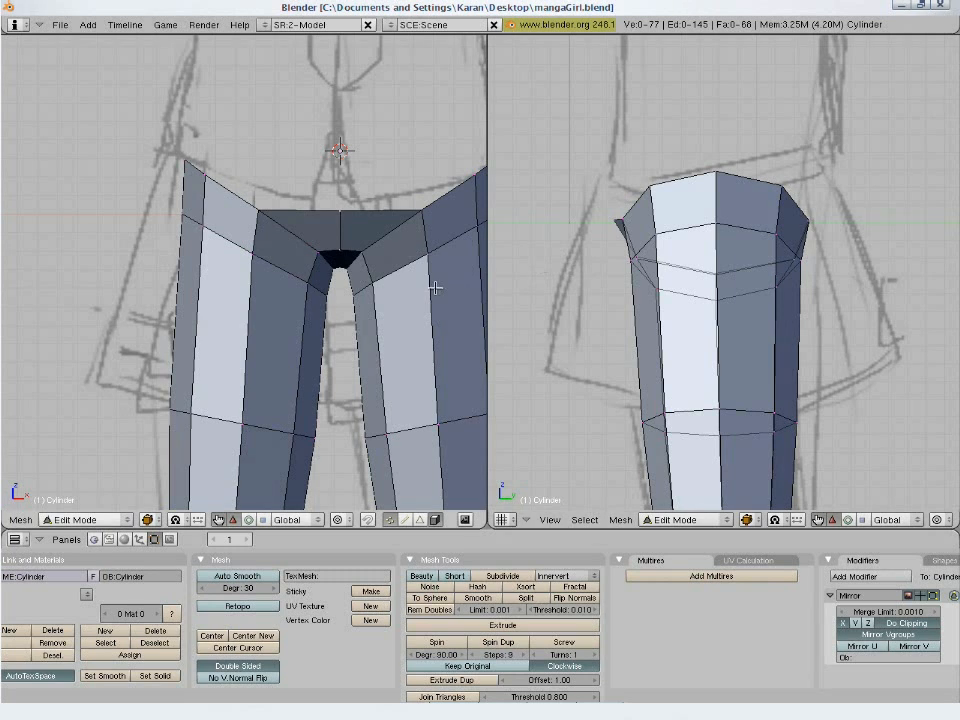
pyautogui.scroll(-1, 432, 288)
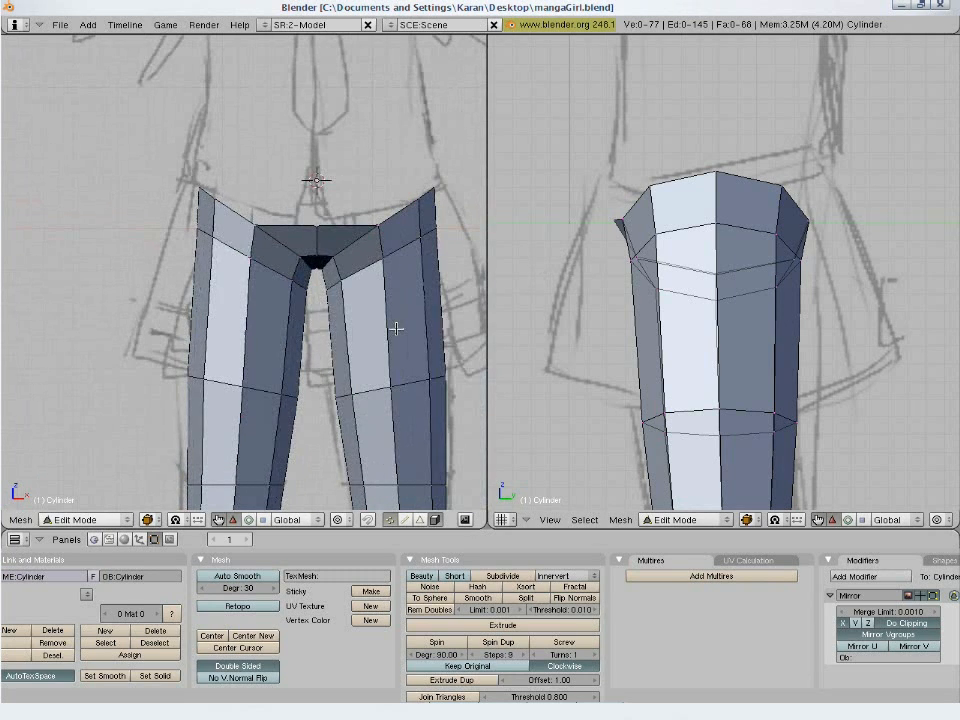
pyautogui.moveTo(396, 327)
pyautogui.mouseDown(button='middle')
pyautogui.moveTo(300, 306)
pyautogui.moveTo(193, 315)
pyautogui.moveTo(120, 235)
pyautogui.moveTo(124, 246)
pyautogui.mouseUp(button='middle')
pyautogui.press('KP_1')
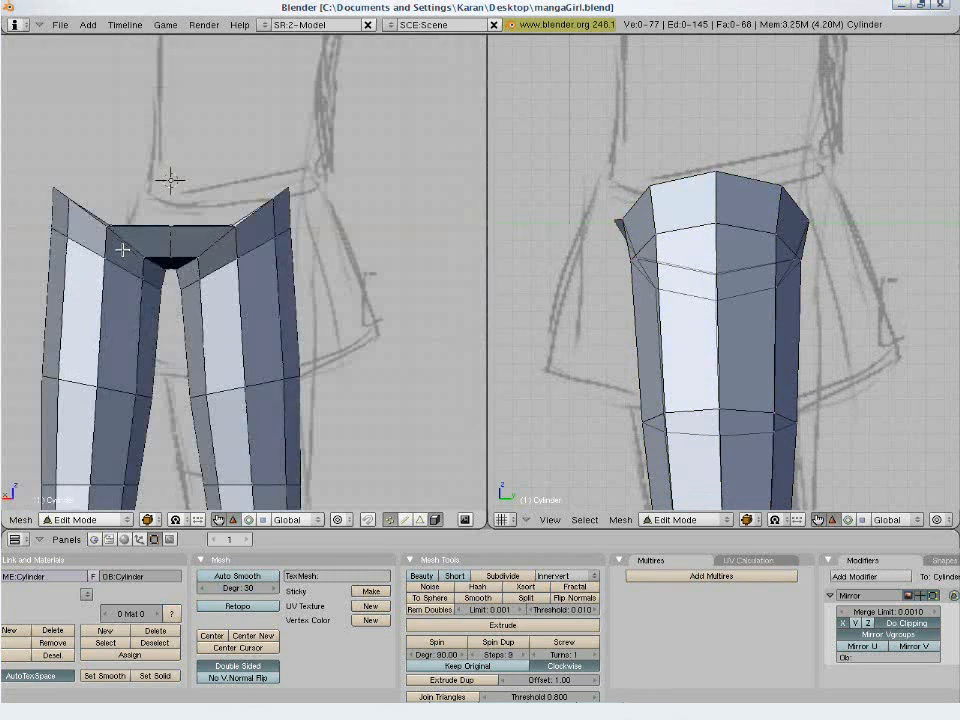
pyautogui.press('g')
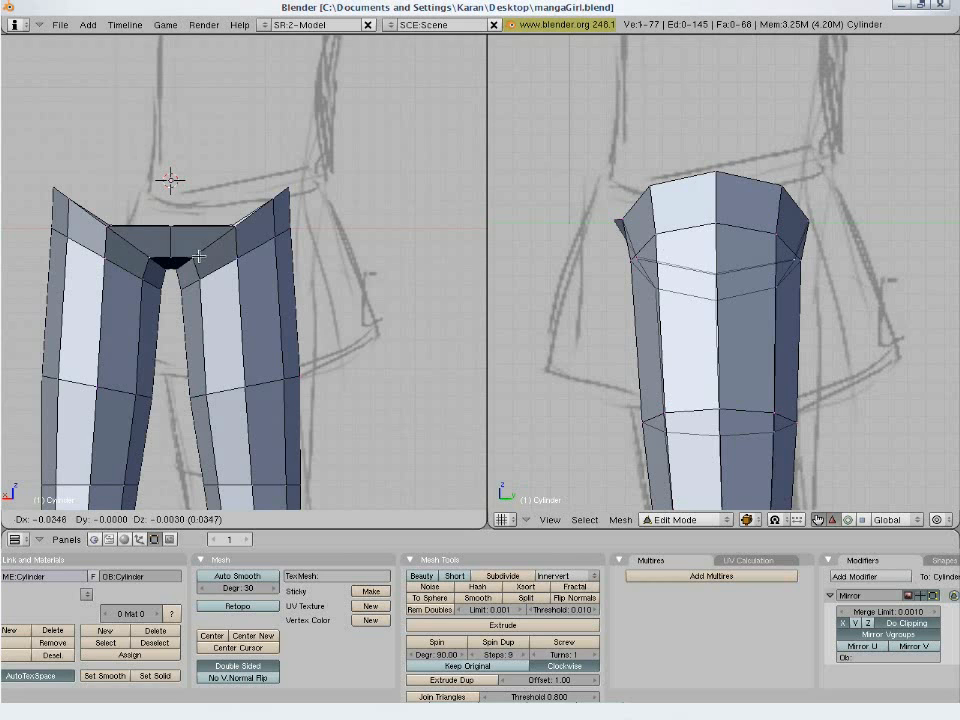
pyautogui.click(200, 257)
pyautogui.press('KP_1')
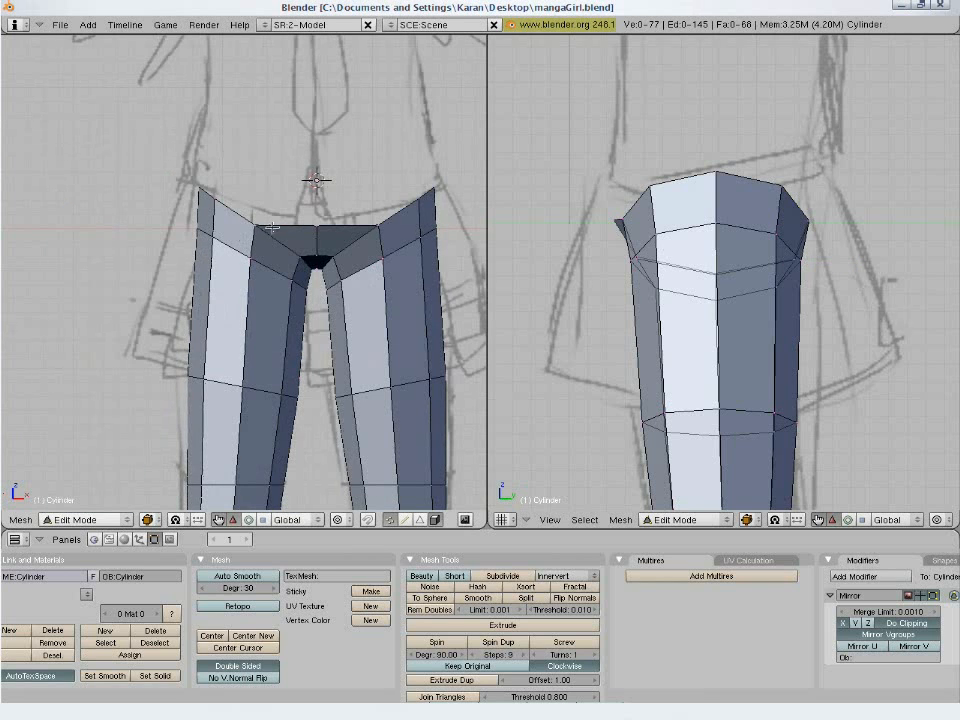
# - Select the open edge loop at the top of the hips and extrude only its edges upward by about 0.43
pyautogui.keyDown('alt'); pyautogui.rightClick(278, 225); pyautogui.keyUp('alt')
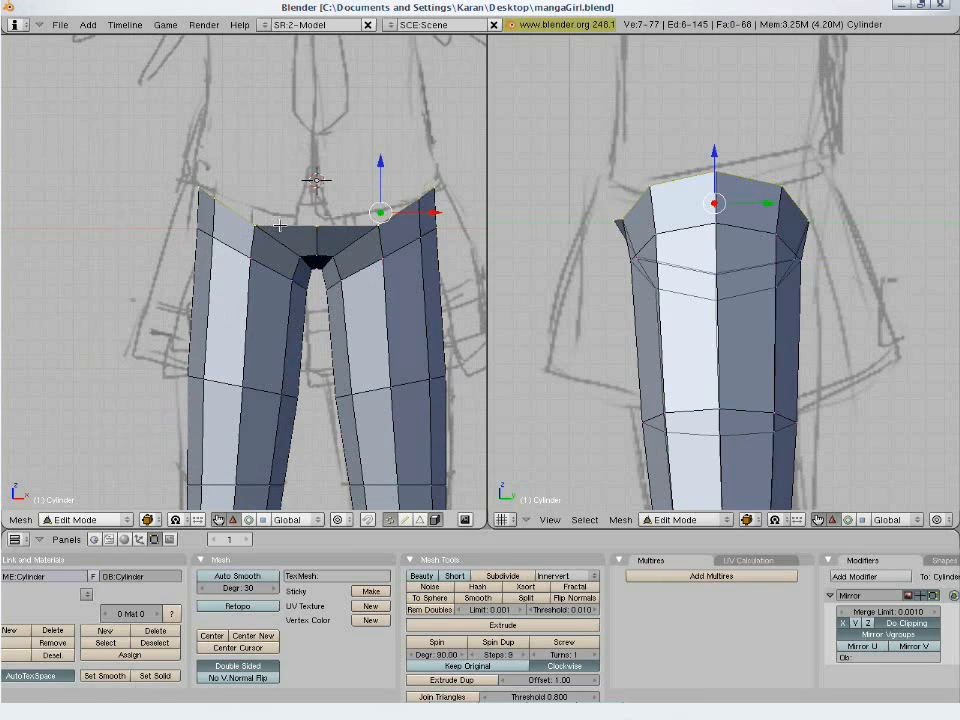
pyautogui.press('g')
pyautogui.rightClick(363, 299)
pyautogui.press('e')
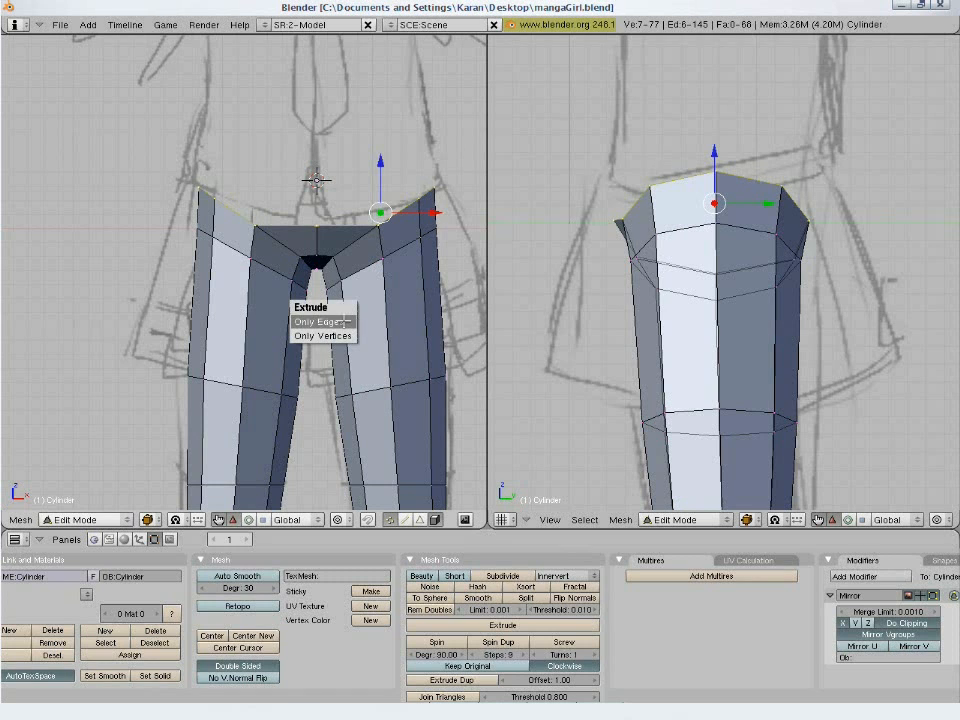
pyautogui.click(330, 321)
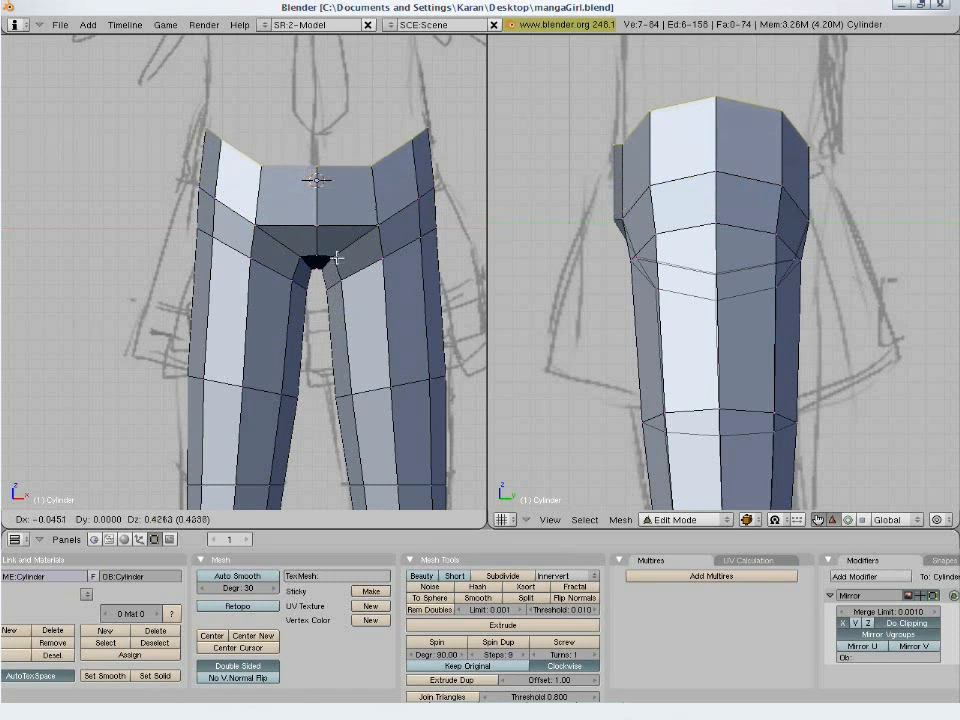
pyautogui.click(337, 252)
# - Flatten the extruded top edge loop into a level line by scaling it along the Z axis
pyautogui.keyDown('shift'); pyautogui.moveTo(337, 252); pyautogui.dragTo(120, 12, button='middle'); pyautogui.keyUp('shift')
pyautogui.scroll(-5, 190, 141)
pyautogui.keyDown('shift'); pyautogui.moveTo(213, 163); pyautogui.dragTo(285, 268, button='middle'); pyautogui.keyUp('shift')
pyautogui.scroll(-5, 529, 208)
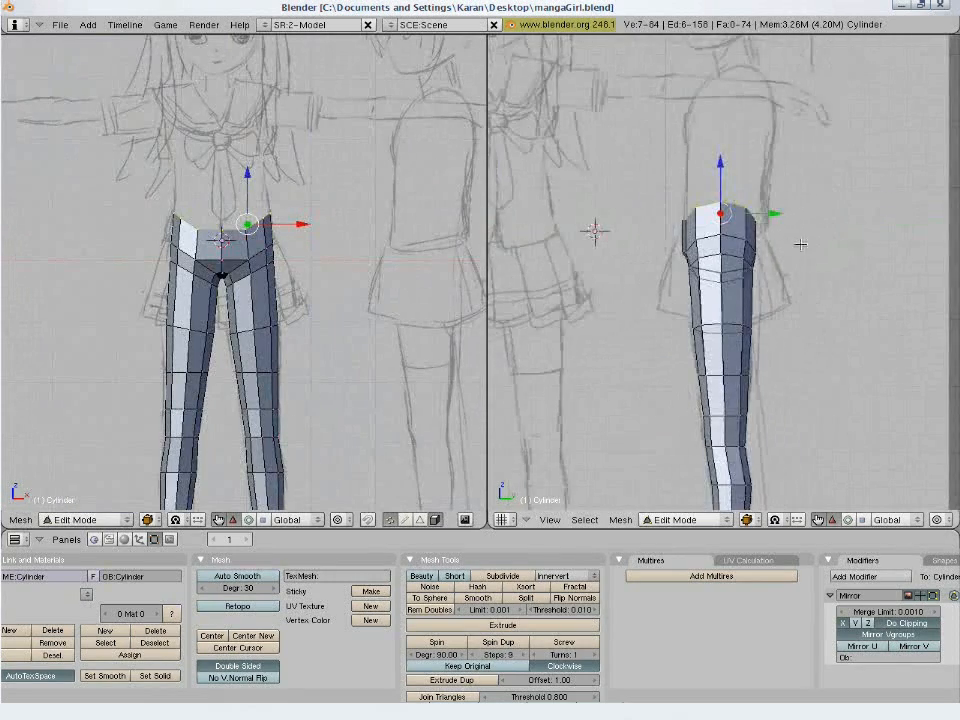
pyautogui.keyDown('shift'); pyautogui.moveTo(801, 244); pyautogui.dragTo(795, 294, button='middle'); pyautogui.keyUp('shift')
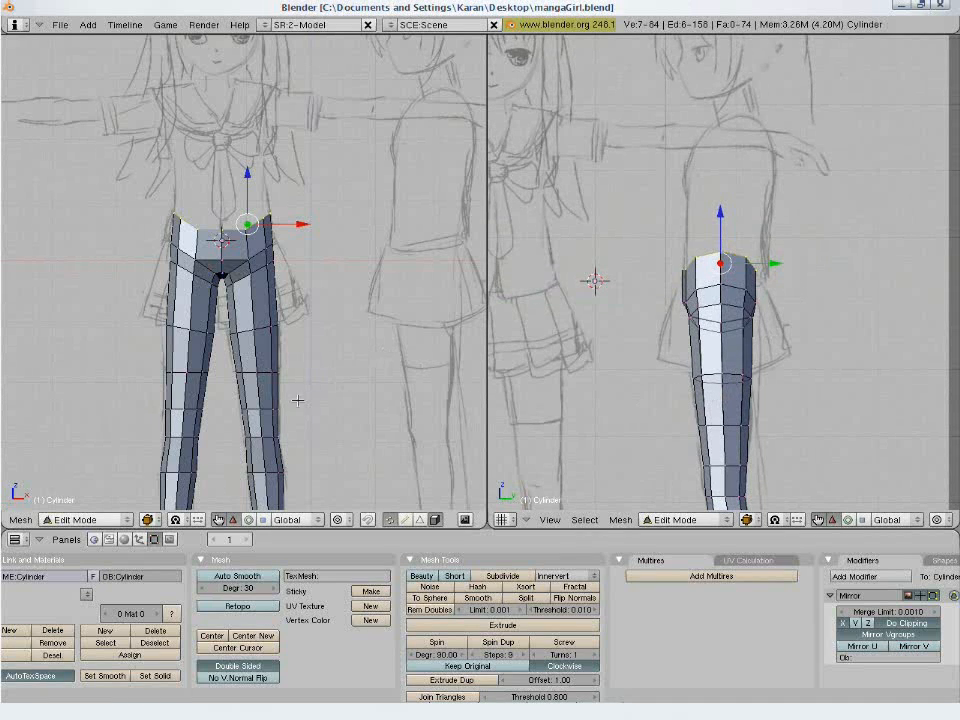
pyautogui.press('s')
pyautogui.press('z')
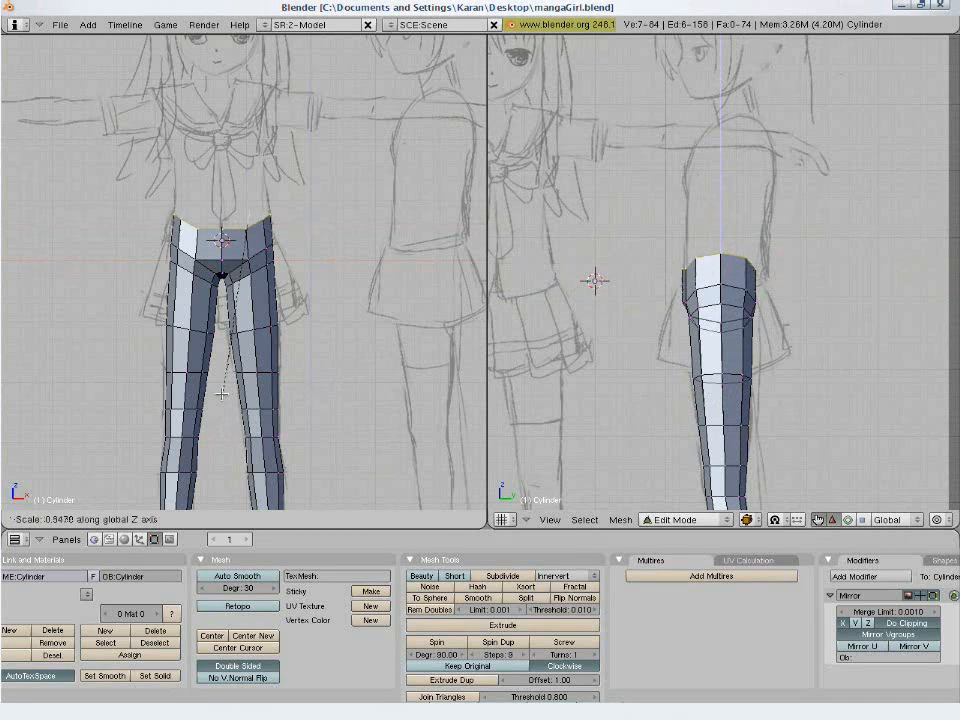
pyautogui.click(224, 275)
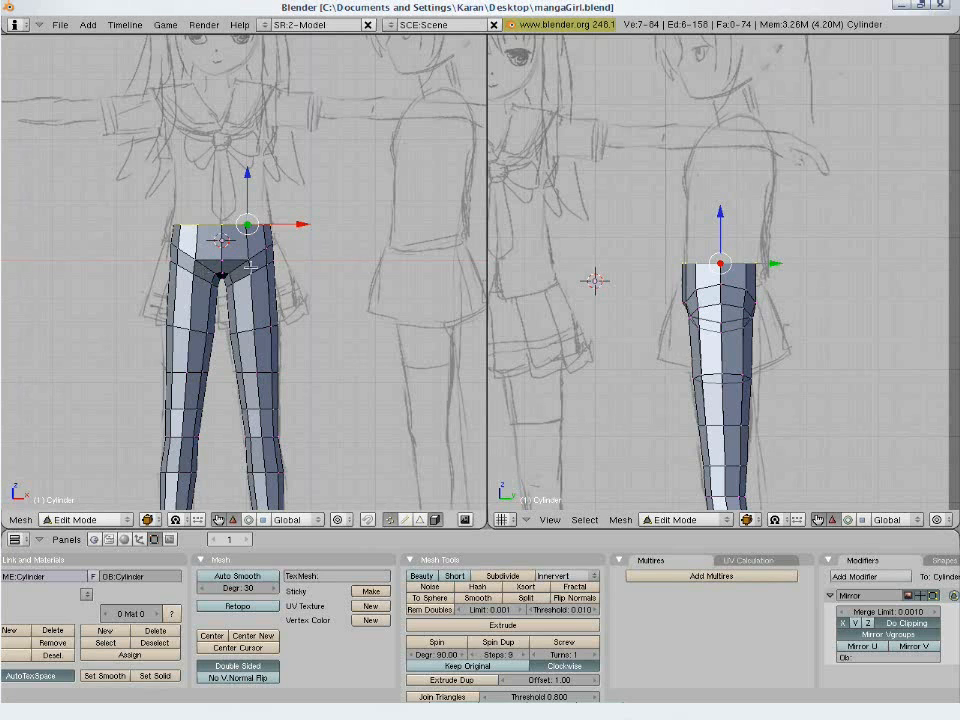
# - Extrude the edges of the flattened top loop upward by about 0.6 to the waist, bringing the sides slightly inward
pyautogui.moveTo(250, 268)
pyautogui.mouseDown(button='middle')
pyautogui.moveTo(133, 326)
pyautogui.moveTo(191, 360)
pyautogui.moveTo(164, 371)
pyautogui.moveTo(191, 386)
pyautogui.moveTo(171, 381)
pyautogui.moveTo(390, 409)
pyautogui.moveTo(467, 379)
pyautogui.mouseUp(button='middle')
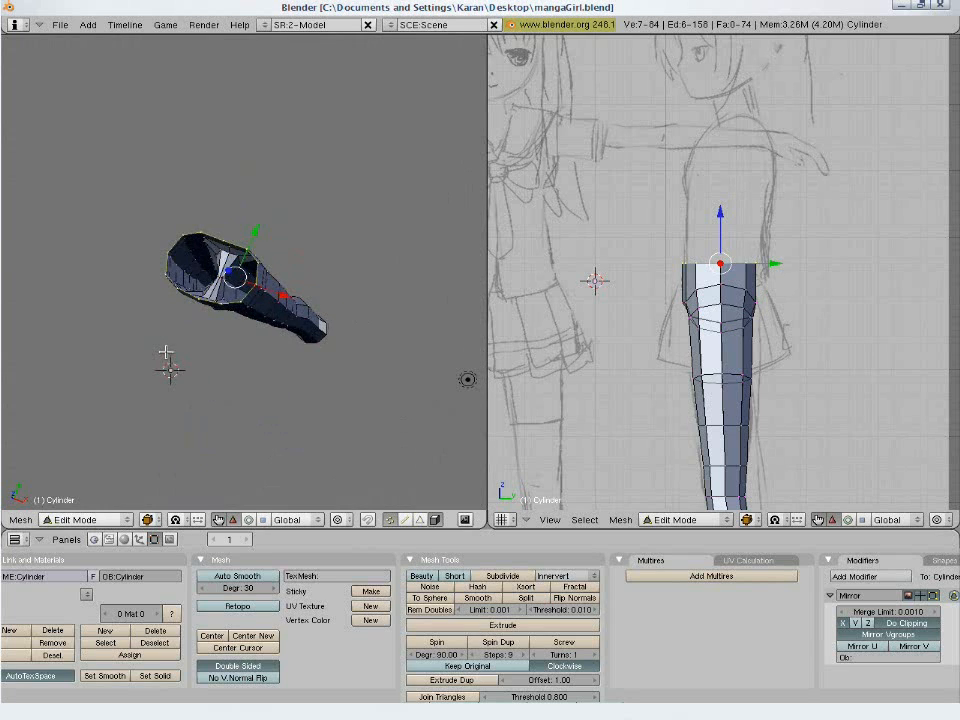
pyautogui.press('KP_1')
pyautogui.press('e')
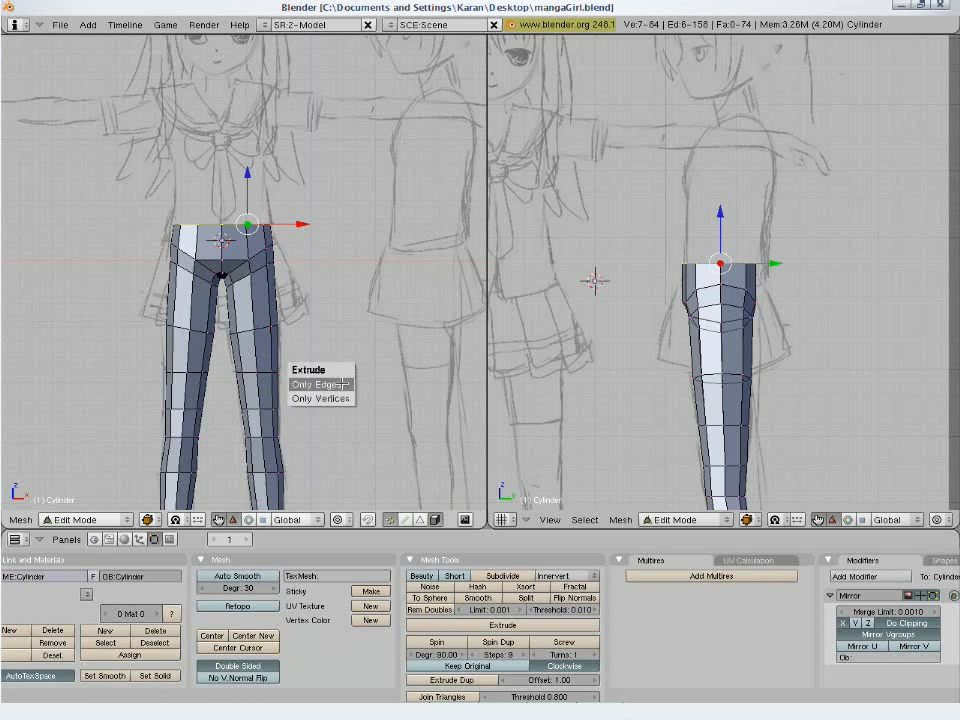
pyautogui.click(340, 385)
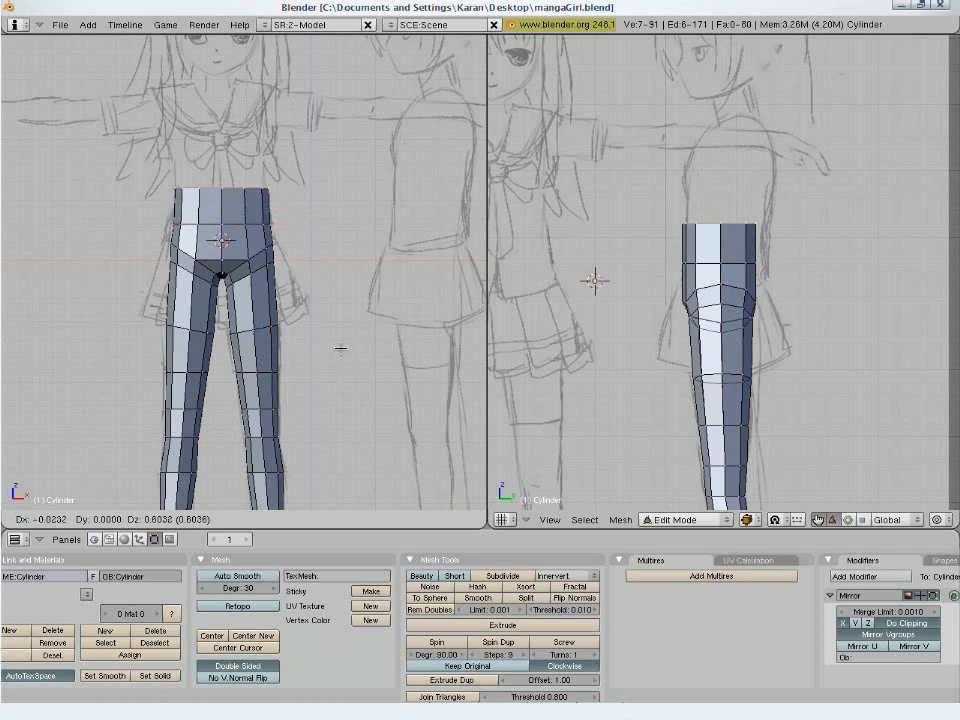
pyautogui.click(311, 332)
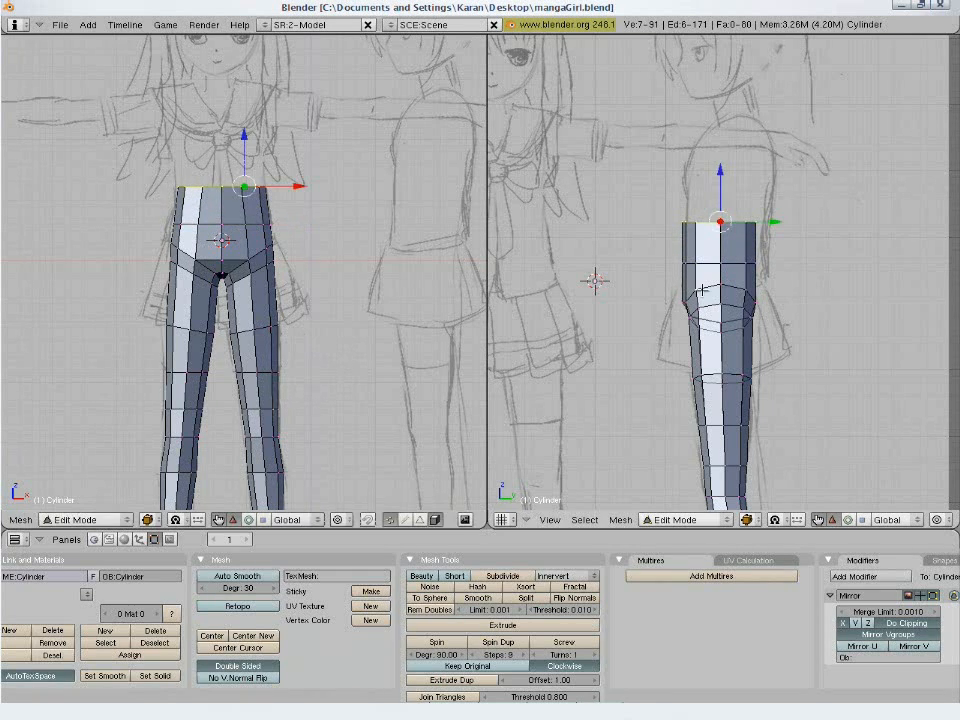
# - Shift the top waist loop and the hip loop below it slightly toward the back in the side view to follow the sketch
pyautogui.press('g')
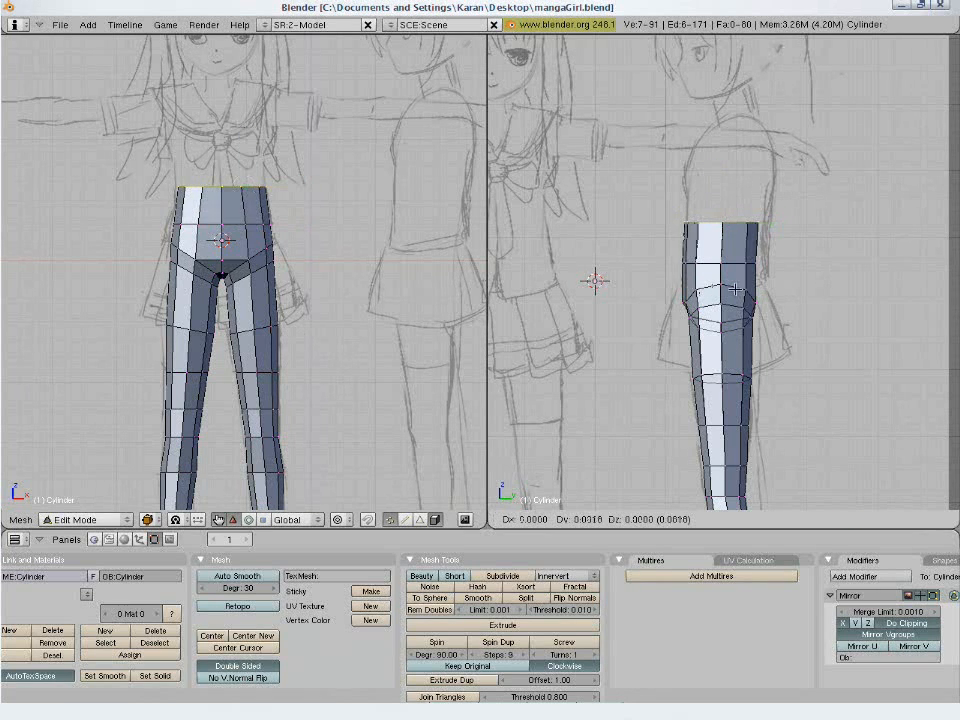
pyautogui.click(750, 285)
pyautogui.press('a')
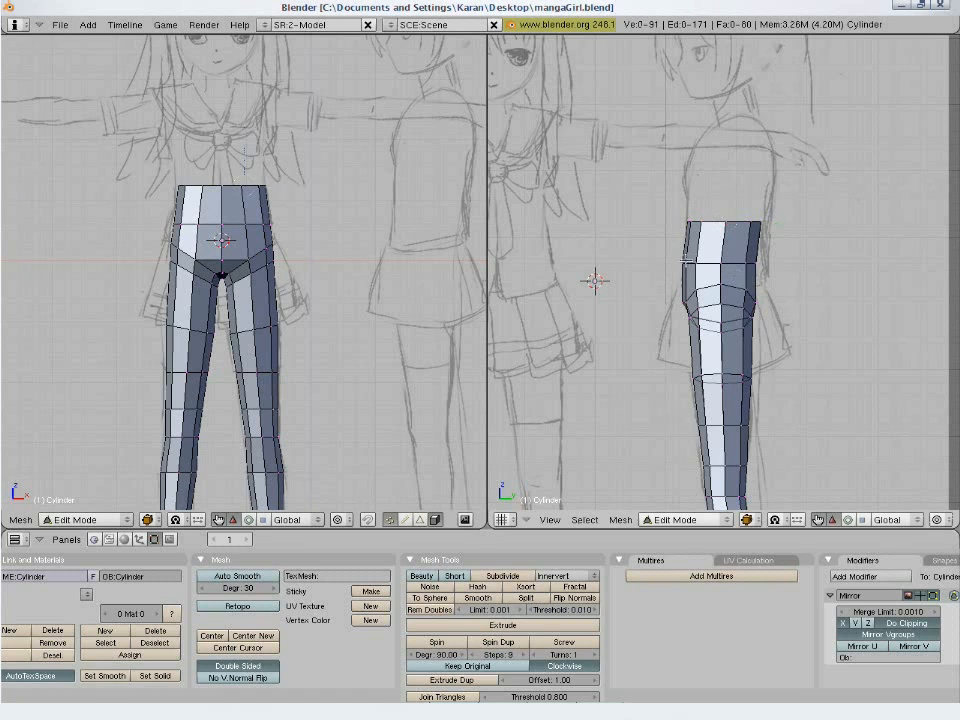
pyautogui.keyDown('alt'); pyautogui.rightClick(706, 262); pyautogui.keyUp('alt')
pyautogui.press('g')
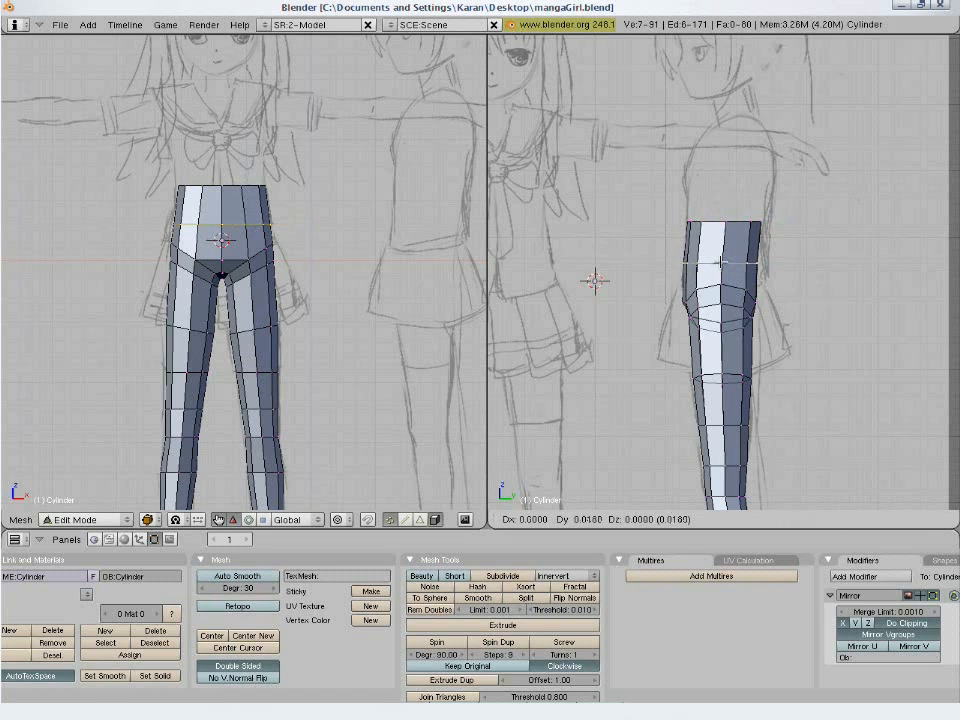
pyautogui.click(720, 263)
pyautogui.press('a')
# - Extrude the waist loop upward and backward by about 0.67 in the side view, then widen the new loop along Y
pyautogui.keyDown('alt'); pyautogui.rightClick(731, 226); pyautogui.keyUp('alt')
pyautogui.press('e')
pyautogui.click(738, 252)
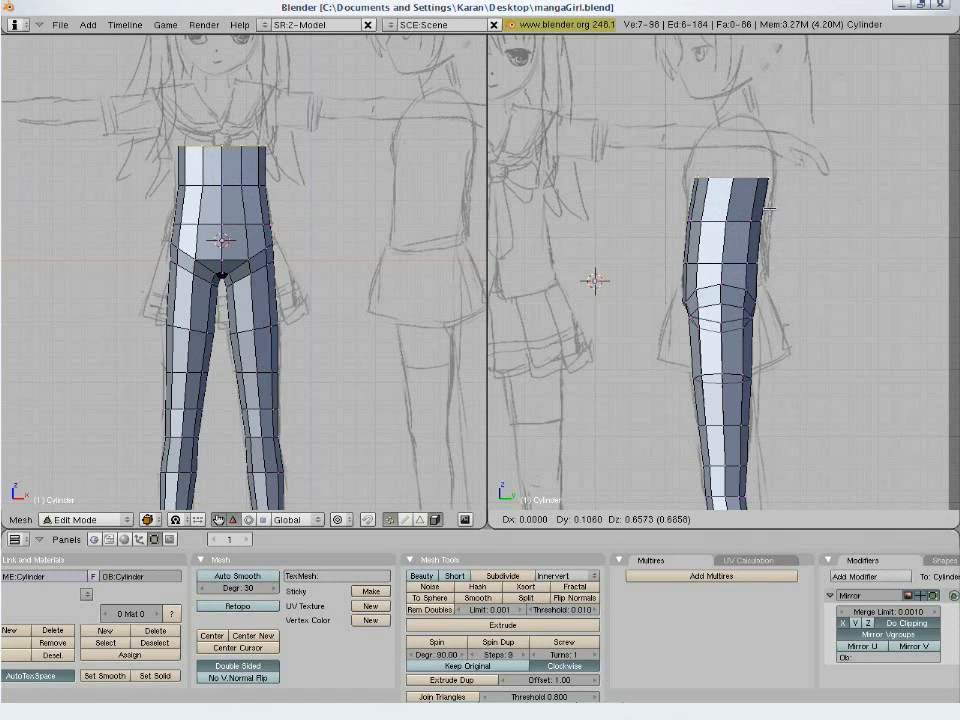
pyautogui.click(770, 208)
pyautogui.press('s')
pyautogui.press('y')
pyautogui.click(806, 193)
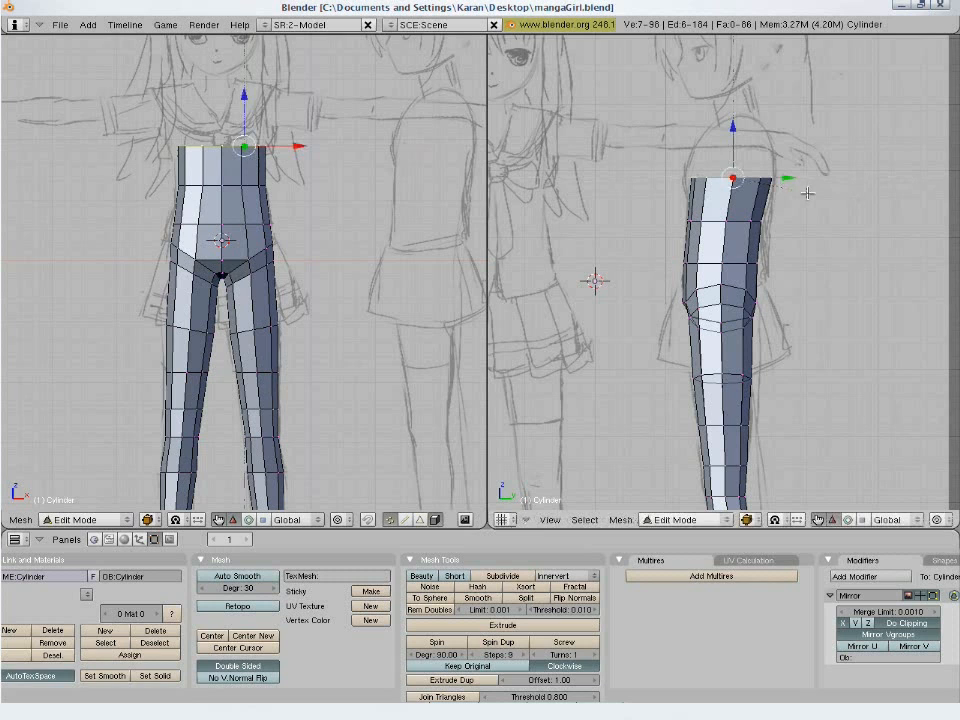
# - Extrude the chest loop upward by about 0.45, narrow it slightly and adjust its position to match the sketch in the side view
pyautogui.press('e')
pyautogui.click(808, 193)
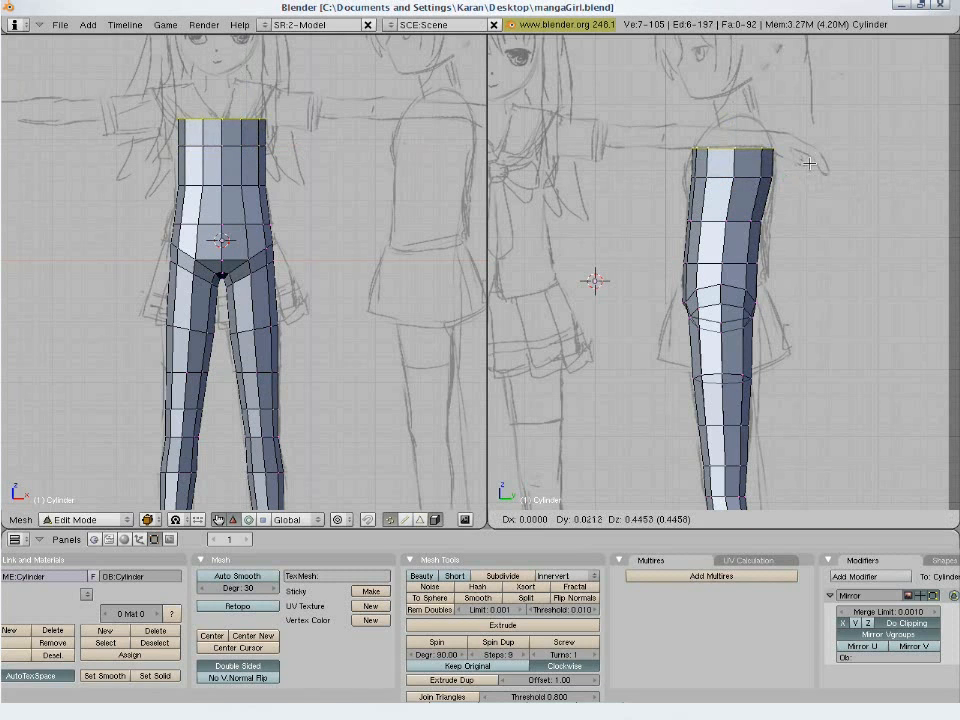
pyautogui.click(808, 163)
pyautogui.press('s')
pyautogui.click(831, 180)
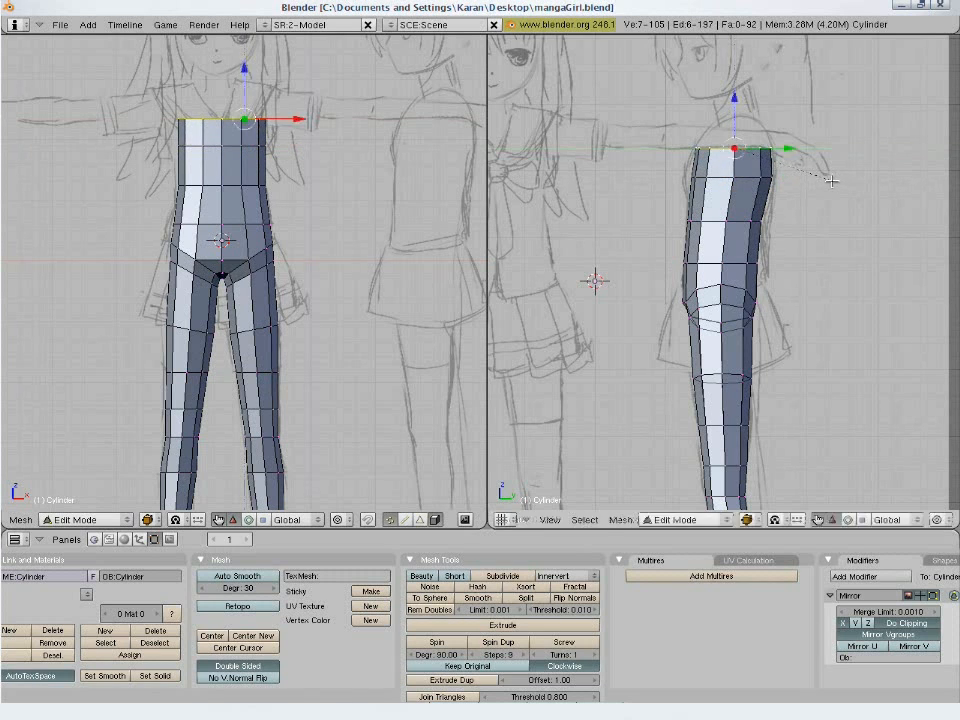
pyautogui.press('g')
pyautogui.click(845, 174)
# - Extrude the upper chest loop up to shoulder height and narrow the new loop along Y in the side view
pyautogui.press('e')
pyautogui.click(845, 174)
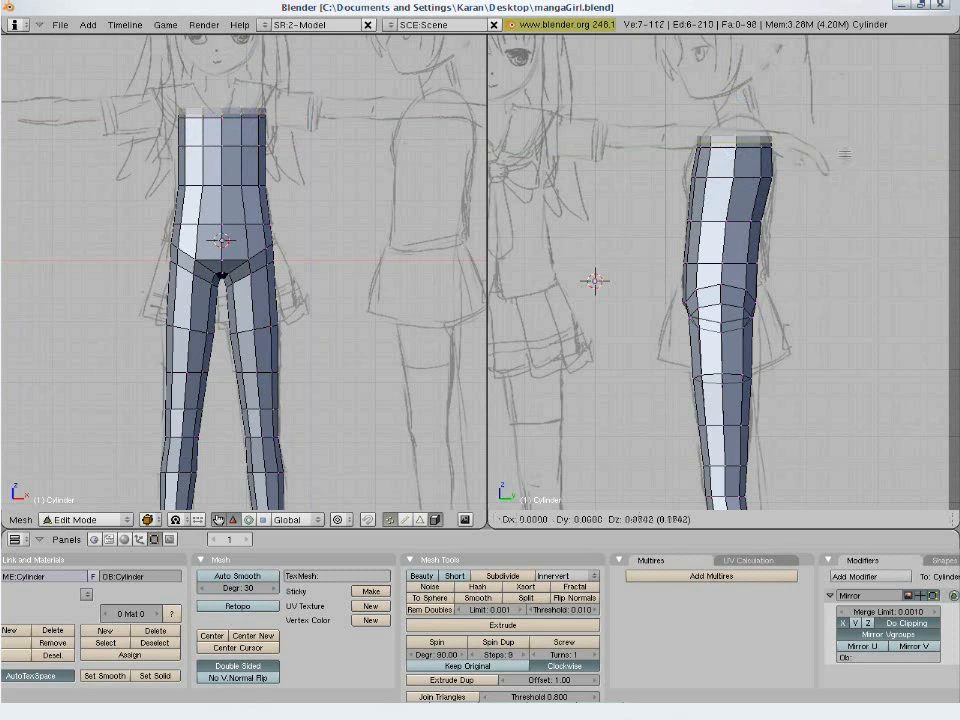
pyautogui.click(845, 150)
pyautogui.press('s')
pyautogui.press('y')
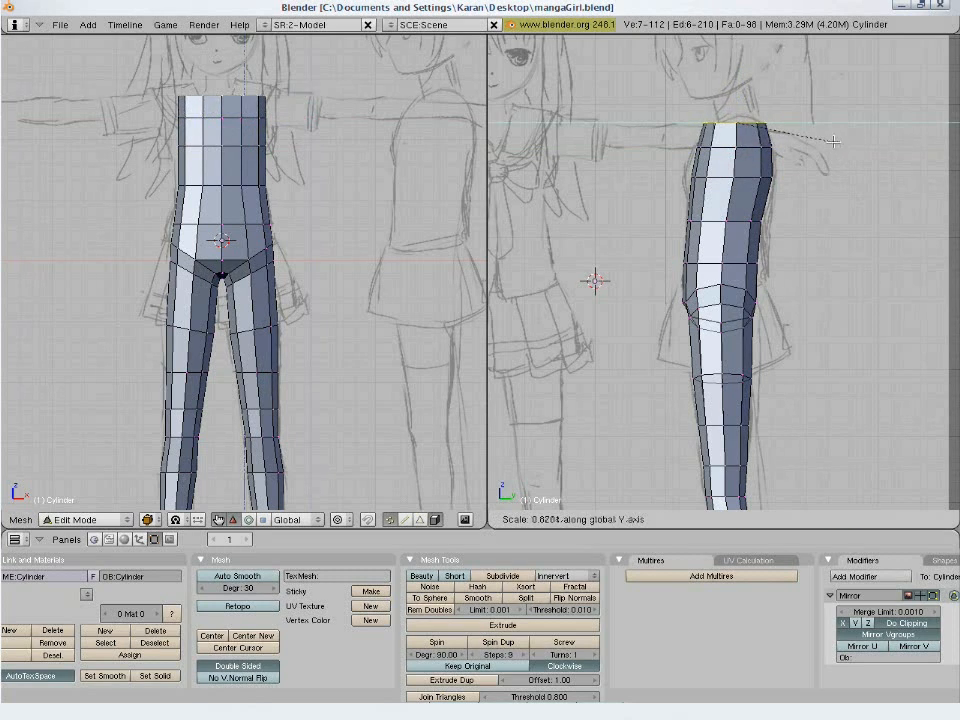
pyautogui.click(826, 141)
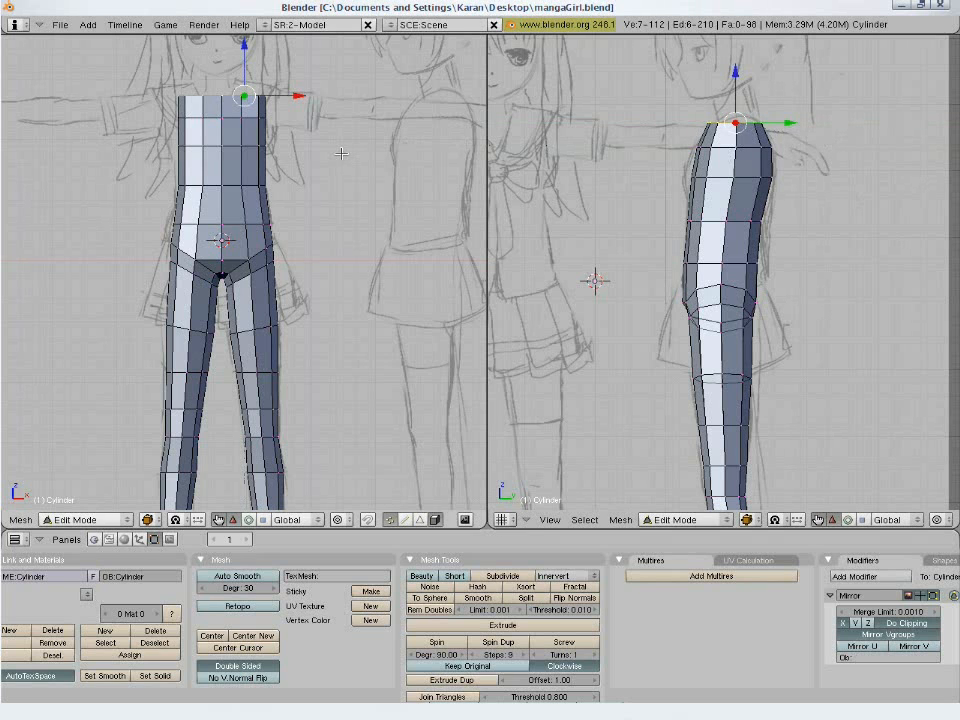
# - Extrude the shoulder loop upward by about 0.2 and slightly inward in the front view, then deselect it and save the file
pyautogui.press('e')
pyautogui.click(322, 152)
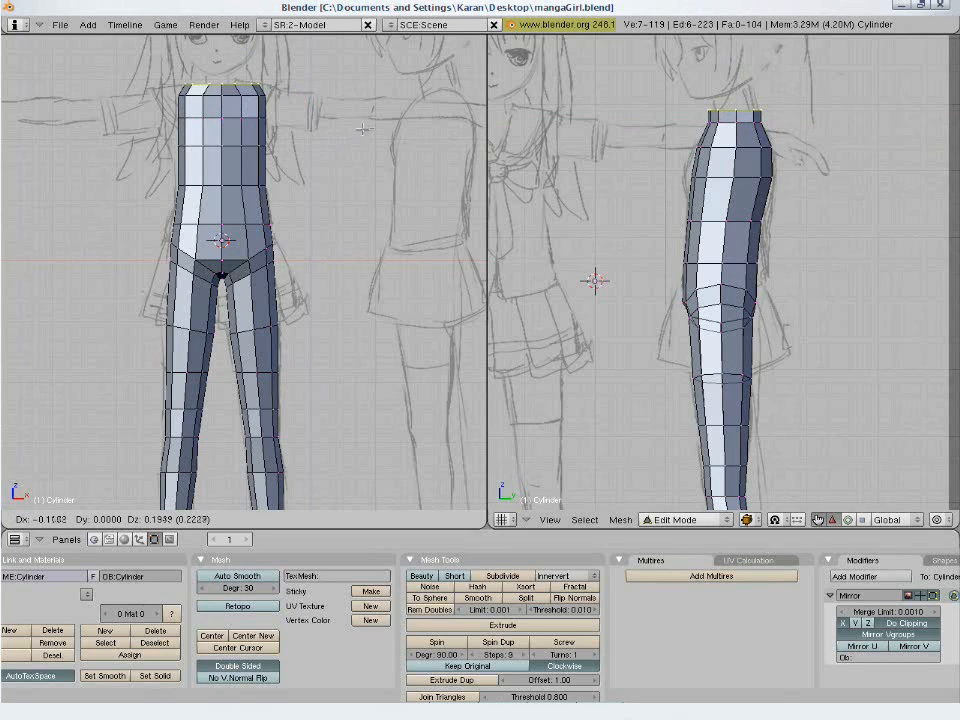
pyautogui.click(370, 125)
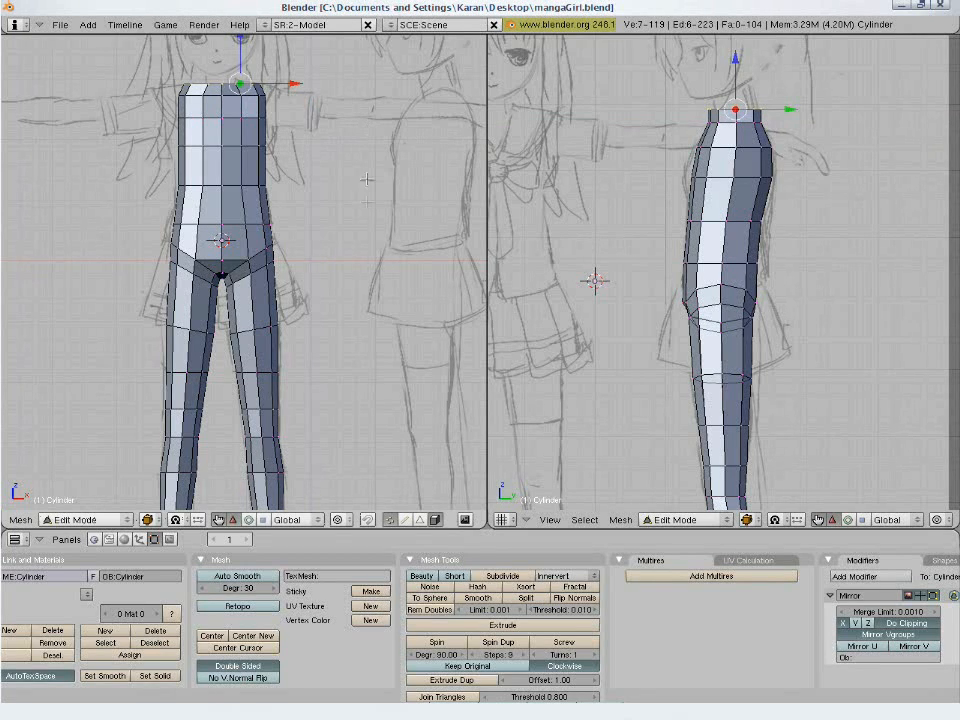
pyautogui.press('a')
pyautogui.hotkey('ctrl', 's')
pyautogui.click(368, 252)
# - Select the vertical edge loop along the back outer side of the torso and leg and shift it slightly to even out the faces
pyautogui.scroll(-1, 367, 262)
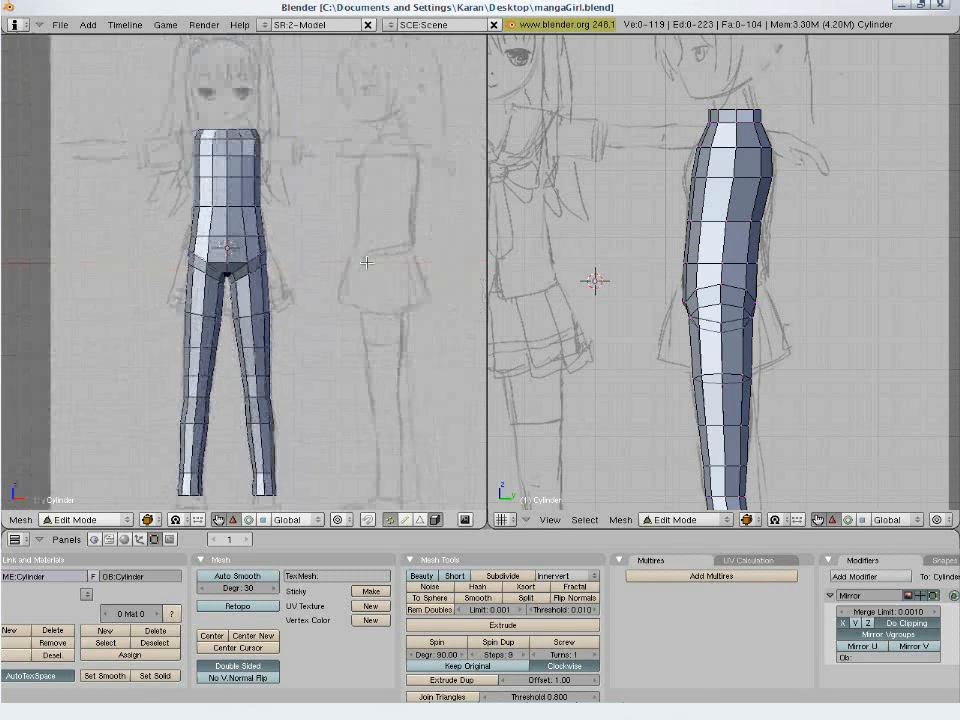
pyautogui.moveTo(321, 302)
pyautogui.keyDown('shift'); pyautogui.mouseDown(button='middle')
pyautogui.moveTo(326, 274)
pyautogui.moveTo(279, 289)
pyautogui.moveTo(238, 336)
pyautogui.moveTo(225, 413)
pyautogui.mouseUp(button='middle'); pyautogui.keyUp('shift')
pyautogui.scroll(3, 221, 415)
pyautogui.keyDown('shift'); pyautogui.moveTo(228, 298); pyautogui.dragTo(254, 367, button='middle'); pyautogui.keyUp('shift')
pyautogui.moveTo(254, 367); pyautogui.dragTo(313, 235, button='middle')
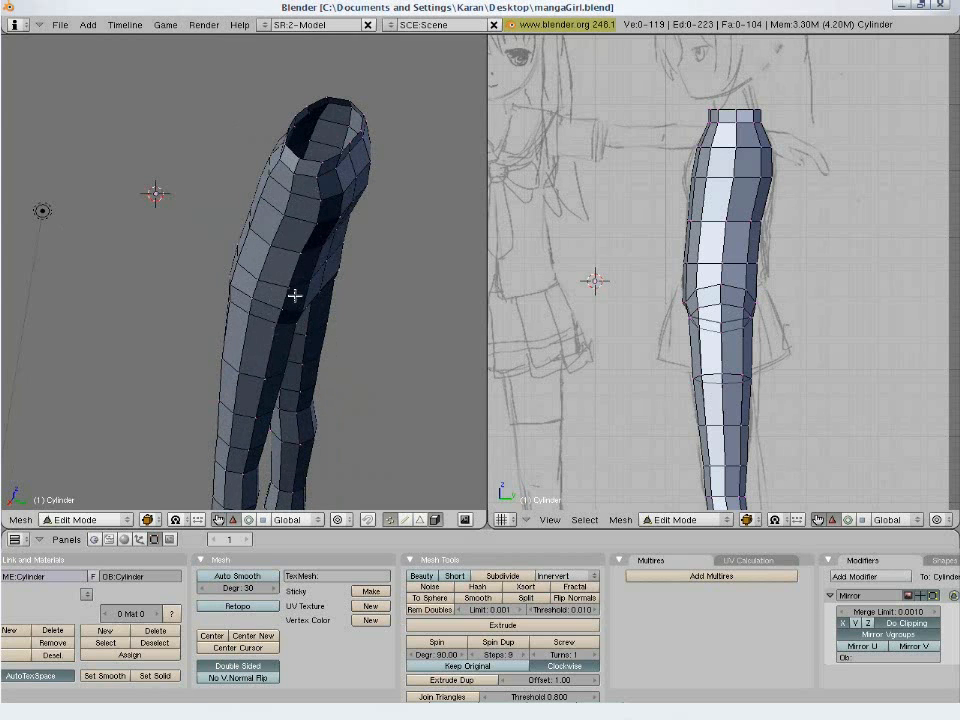
pyautogui.moveTo(338, 312); pyautogui.dragTo(290, 322, button='middle')
pyautogui.keyDown('alt'); pyautogui.rightClick(240, 351); pyautogui.keyUp('alt')
pyautogui.scroll(3, 268, 408)
pyautogui.press('g')
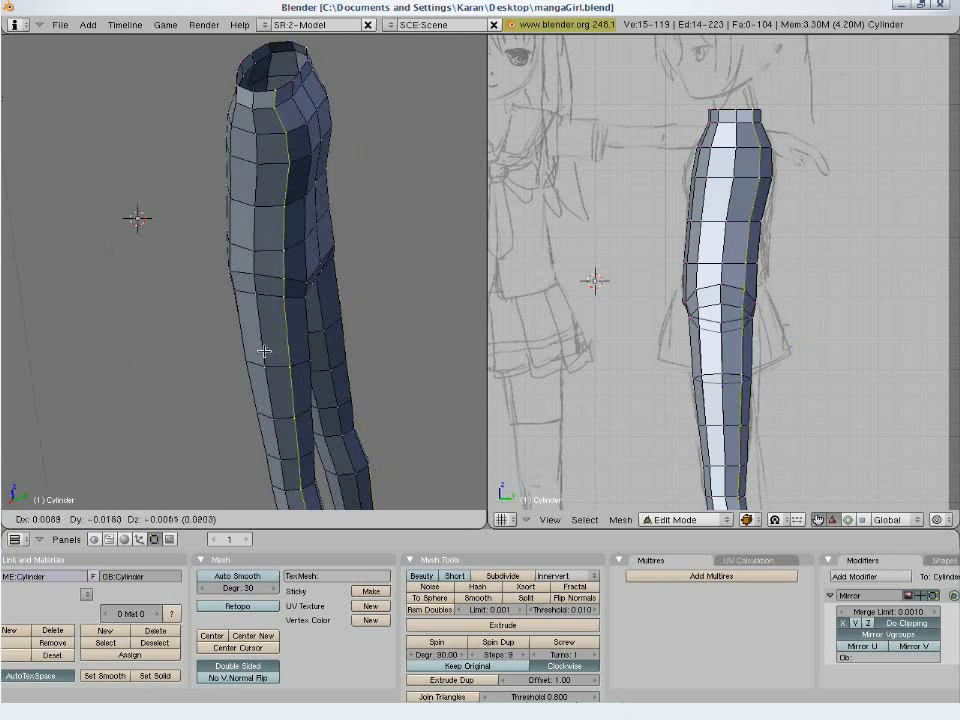
pyautogui.click(255, 352)
pyautogui.press('a')
# - Select the matching vertical edge loop along the front outer side of the body, shift it slightly, and return to the front view
pyautogui.moveTo(332, 364)
pyautogui.mouseDown(button='middle')
pyautogui.moveTo(276, 465)
pyautogui.moveTo(206, 400)
pyautogui.moveTo(204, 429)
pyautogui.moveTo(229, 422)
pyautogui.moveTo(208, 406)
pyautogui.moveTo(221, 388)
pyautogui.moveTo(199, 429)
pyautogui.moveTo(150, 335)
pyautogui.moveTo(108, 372)
pyautogui.moveTo(381, 411)
pyautogui.moveTo(327, 356)
pyautogui.mouseUp(button='middle')
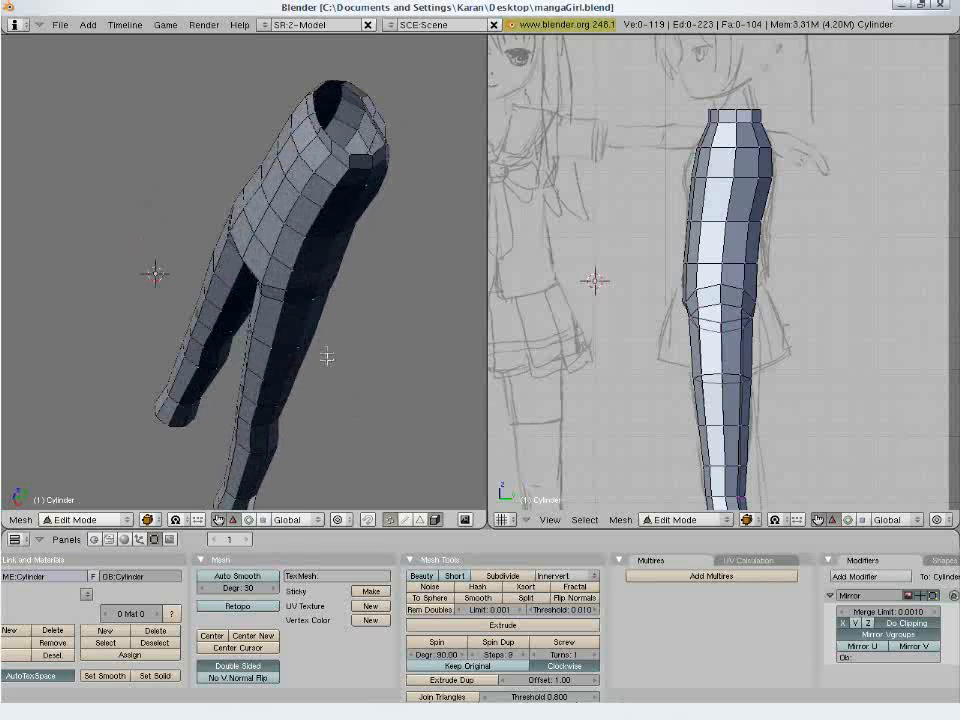
pyautogui.keyDown('alt'); pyautogui.rightClick(277, 324); pyautogui.keyUp('alt')
pyautogui.moveTo(277, 324); pyautogui.dragTo(165, 318, button='middle')
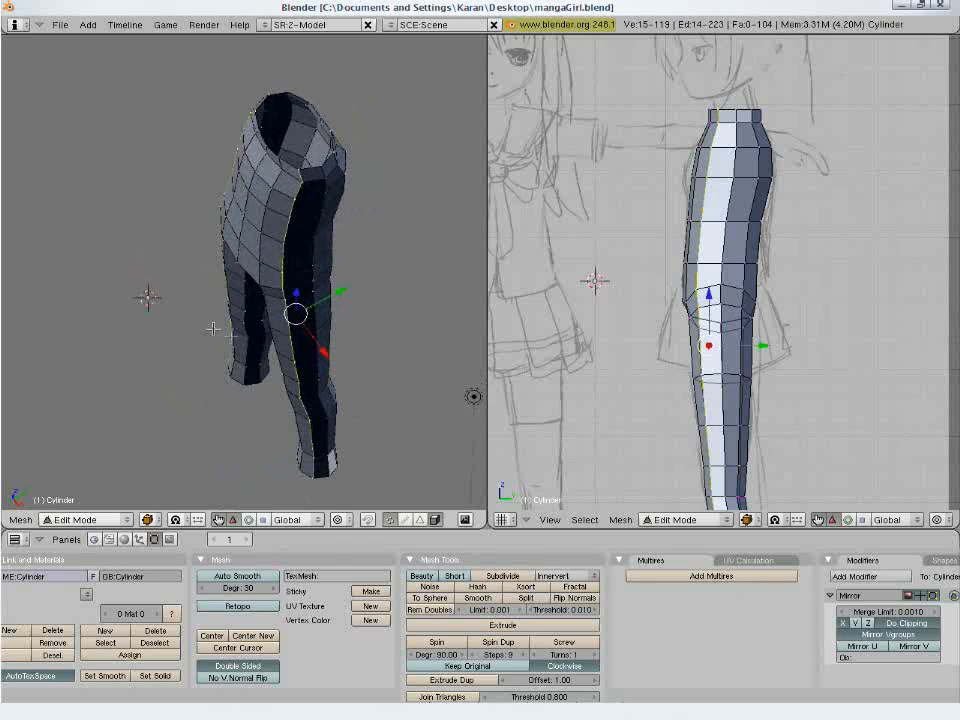
pyautogui.press('g')
pyautogui.click(282, 283)
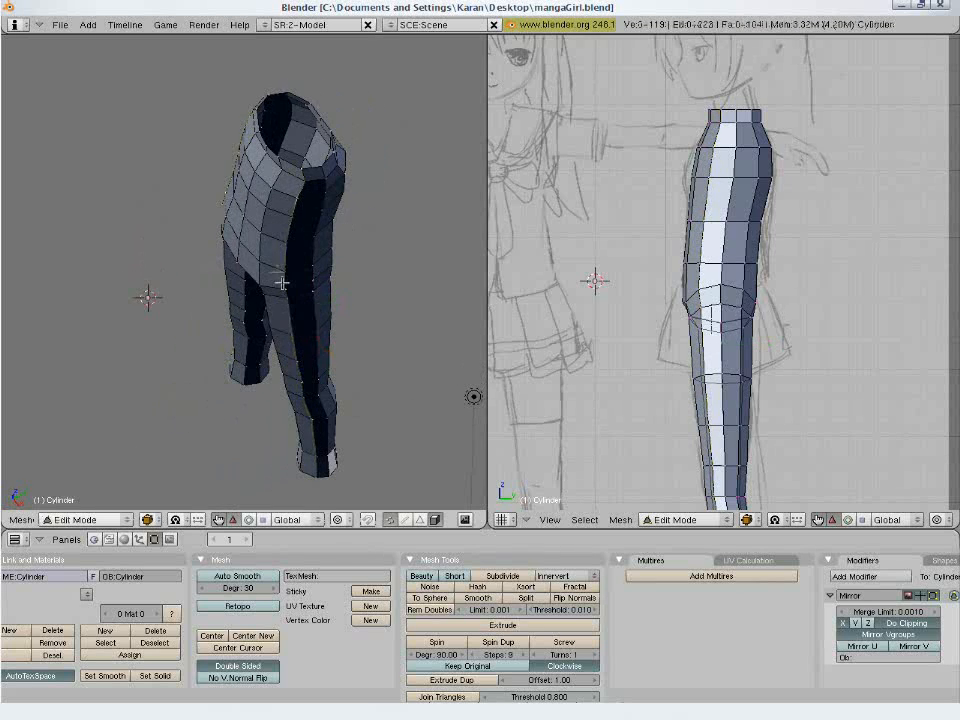
pyautogui.moveTo(292, 332)
pyautogui.mouseDown(button='middle')
pyautogui.moveTo(274, 291)
pyautogui.moveTo(279, 274)
pyautogui.moveTo(313, 255)
pyautogui.moveTo(305, 216)
pyautogui.moveTo(330, 191)
pyautogui.moveTo(339, 161)
pyautogui.mouseUp(button='middle')
pyautogui.press('KP_1')
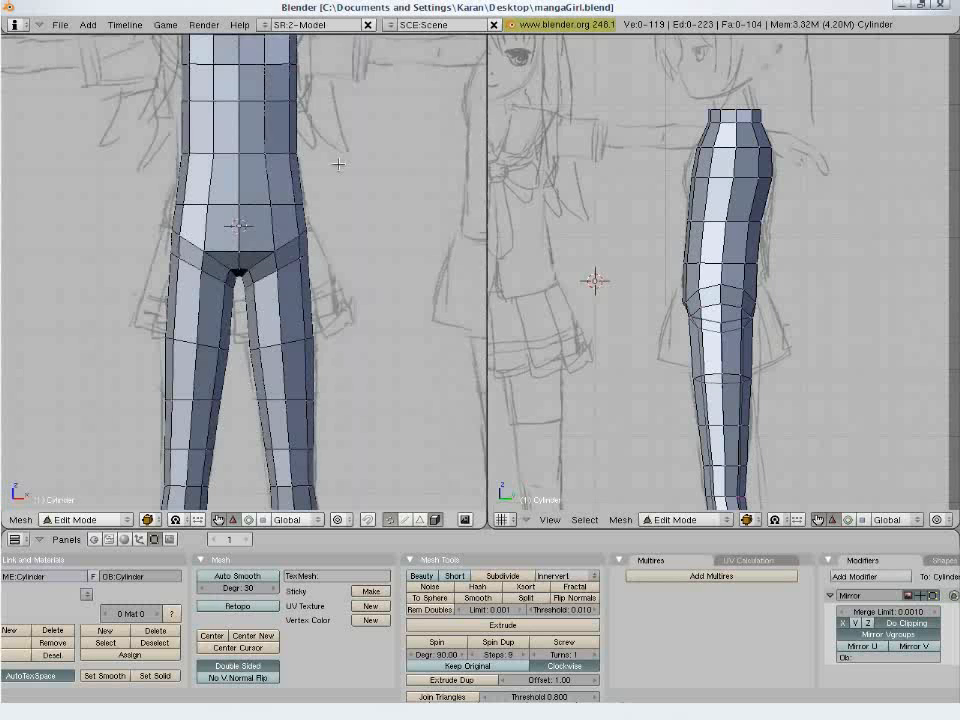
# - Select the vertical edge loop along the front outer side of the torso and leg, move it about 0.03 inward, and deselect it
pyautogui.keyDown('alt'); pyautogui.rightClick(294, 173); pyautogui.keyUp('alt')
pyautogui.press('g')
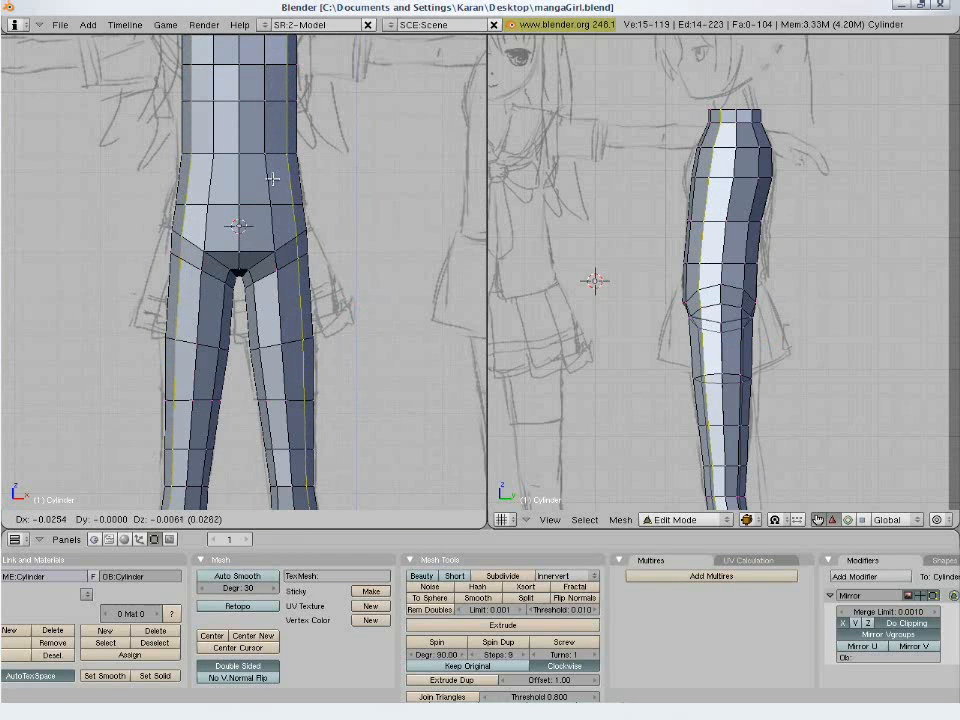
pyautogui.click(278, 178)
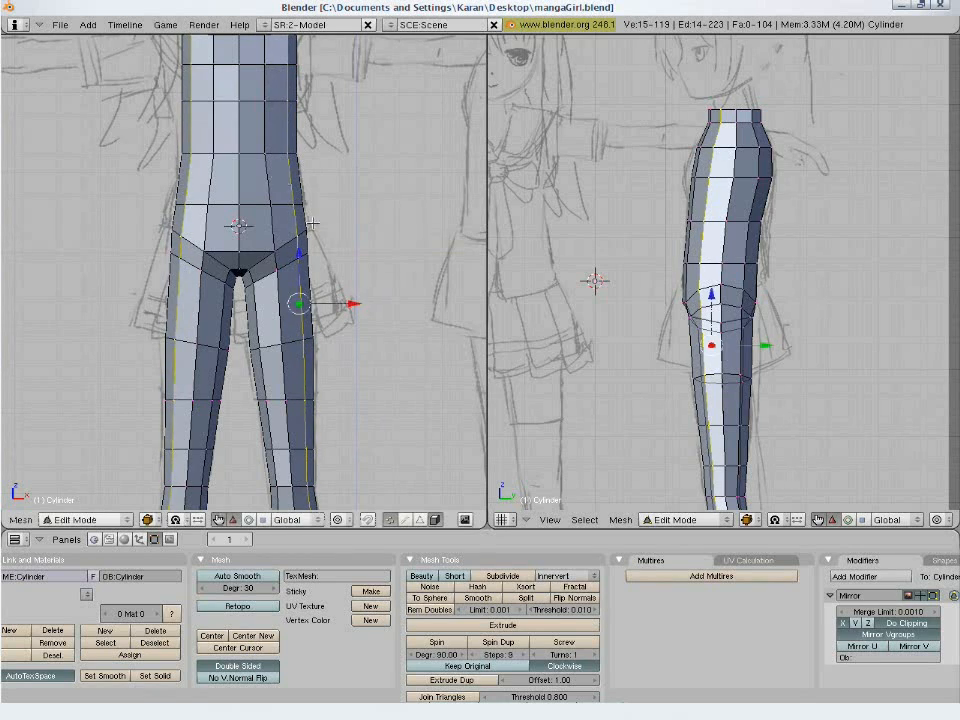
pyautogui.press('a')
# - Examine the overall shape of the torso and legs from several angles and against the reference sketch in the front view
pyautogui.scroll(-1, 340, 254)
pyautogui.moveTo(345, 257); pyautogui.dragTo(207, 309, button='middle')
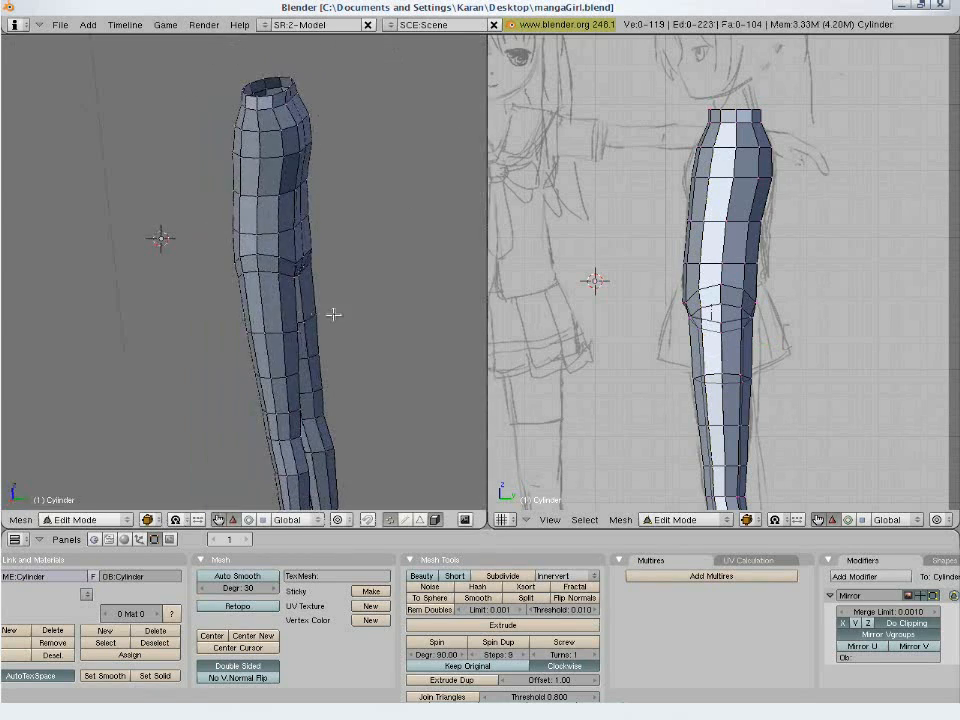
pyautogui.moveTo(333, 314); pyautogui.dragTo(221, 331, button='middle')
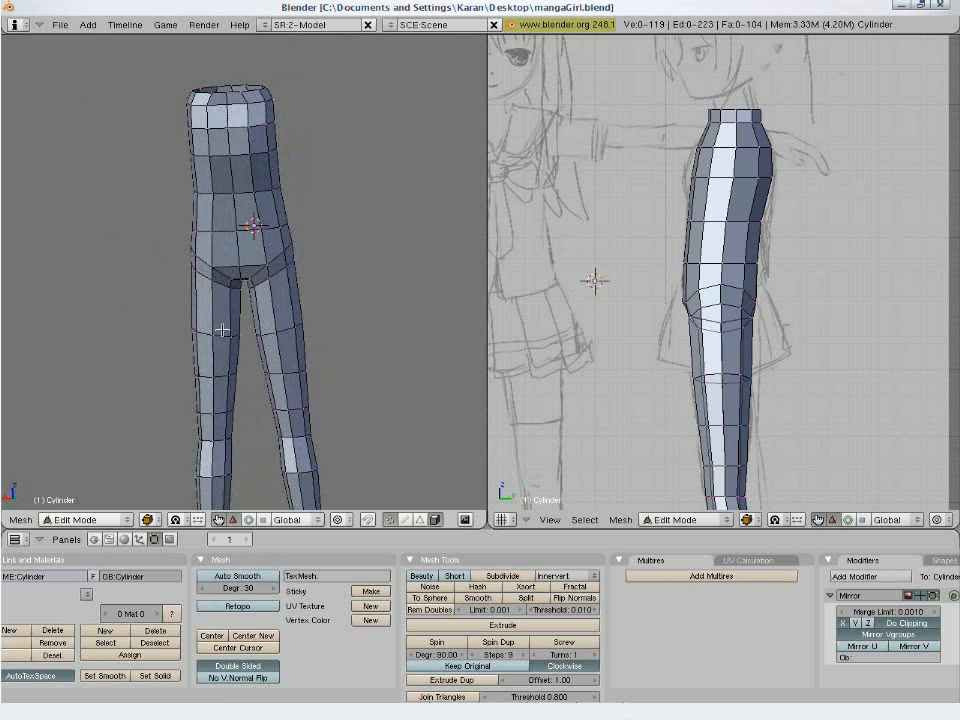
pyautogui.press('KP_1')
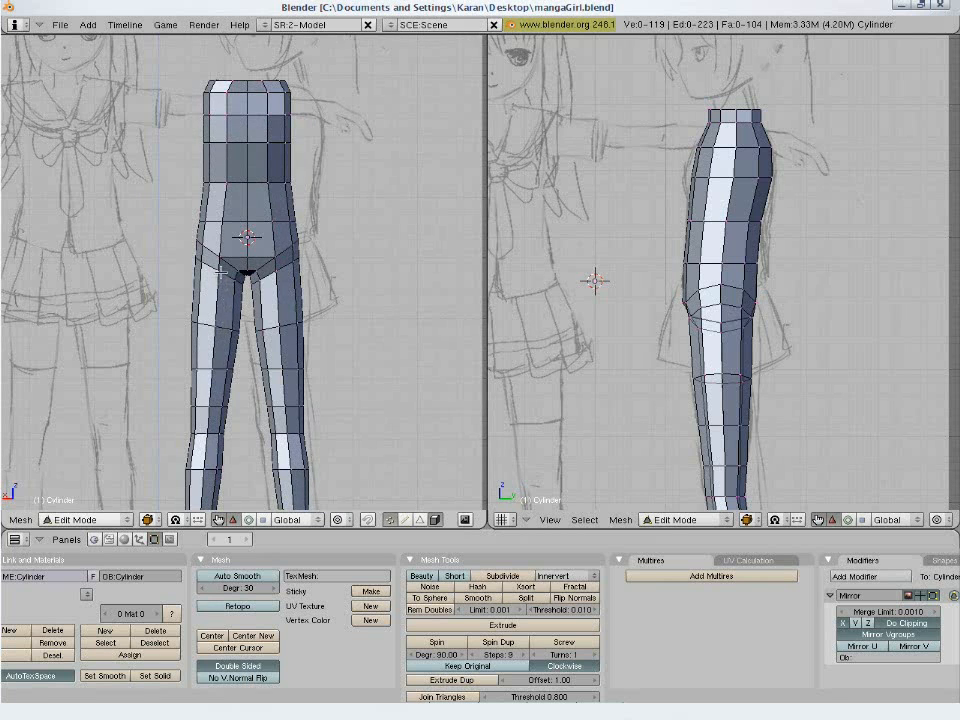
pyautogui.moveTo(333, 238)
pyautogui.mouseDown(button='middle')
pyautogui.moveTo(317, 221)
pyautogui.moveTo(328, 326)
pyautogui.moveTo(256, 323)
pyautogui.moveTo(251, 405)
pyautogui.moveTo(224, 308)
pyautogui.moveTo(220, 223)
pyautogui.mouseUp(button='middle')
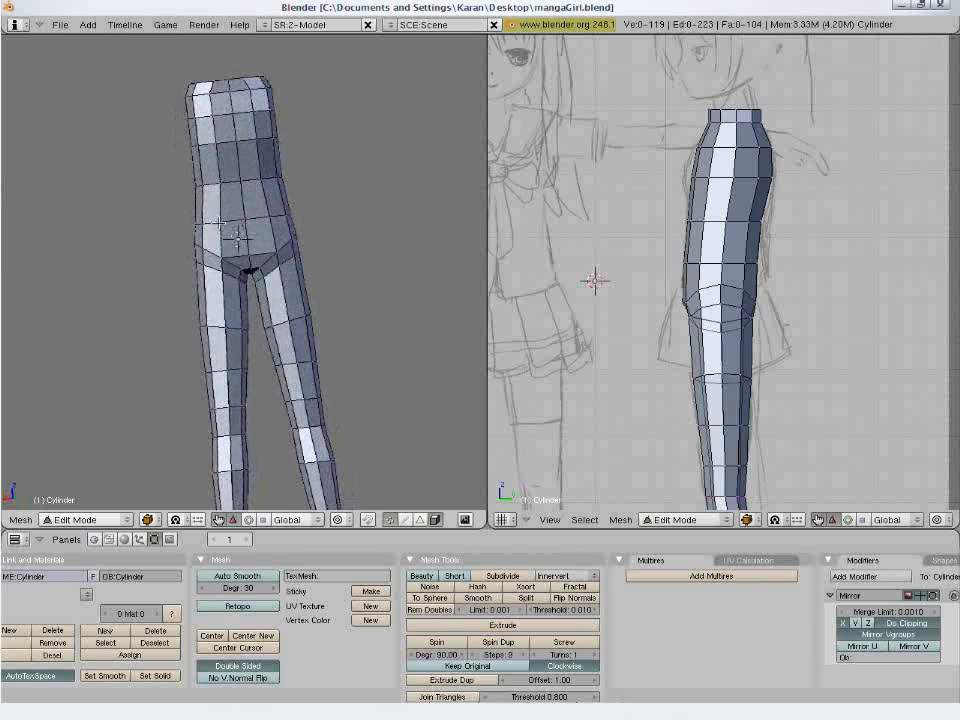
pyautogui.moveTo(168, 299); pyautogui.dragTo(341, 332, button='middle')
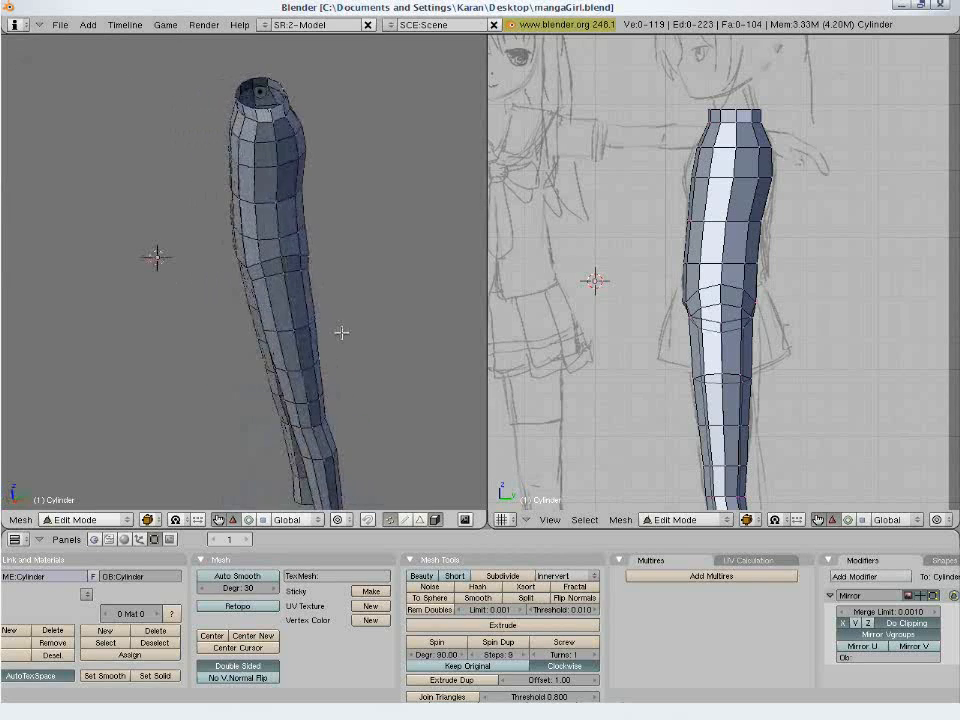
pyautogui.moveTo(238, 342); pyautogui.dragTo(326, 309, button='middle')
pyautogui.click(327, 310)
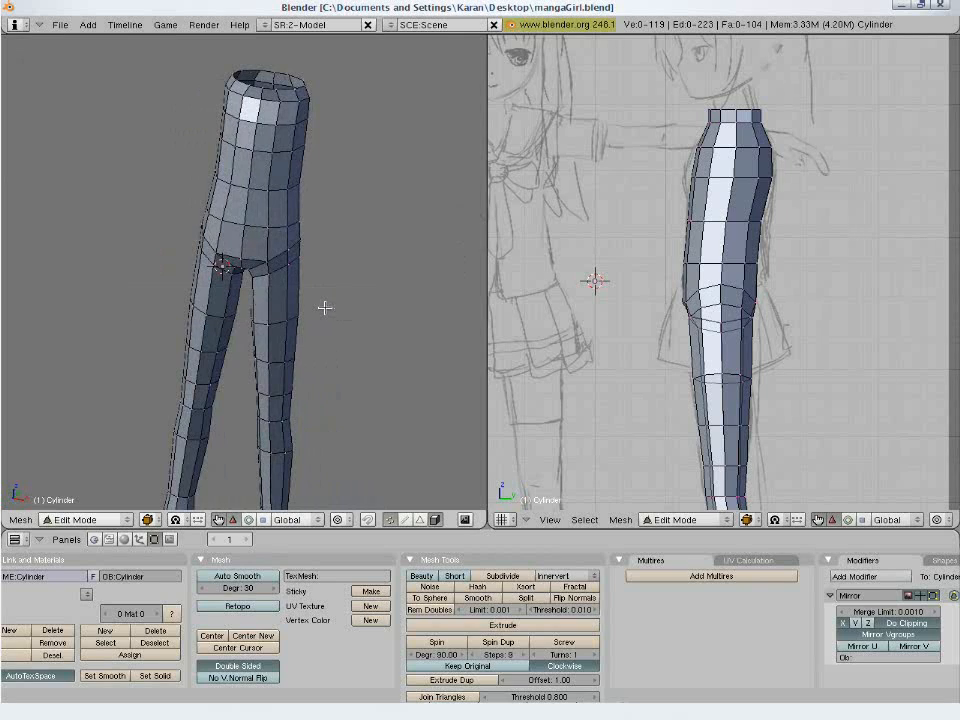
pyautogui.press('KP_1')
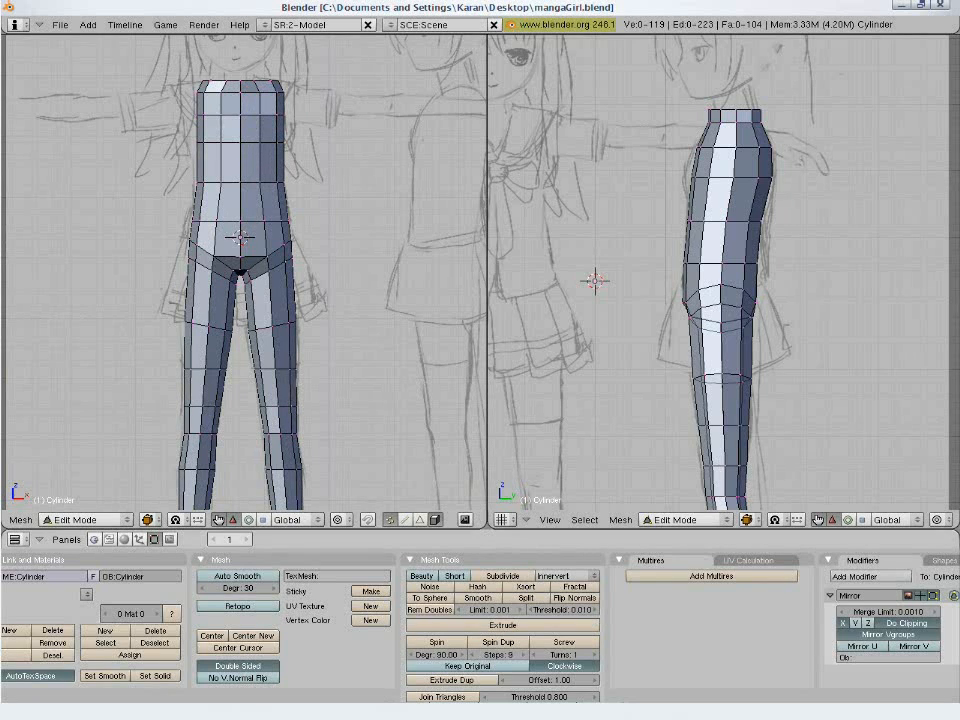
pyautogui.scroll(-2, 375, 392)
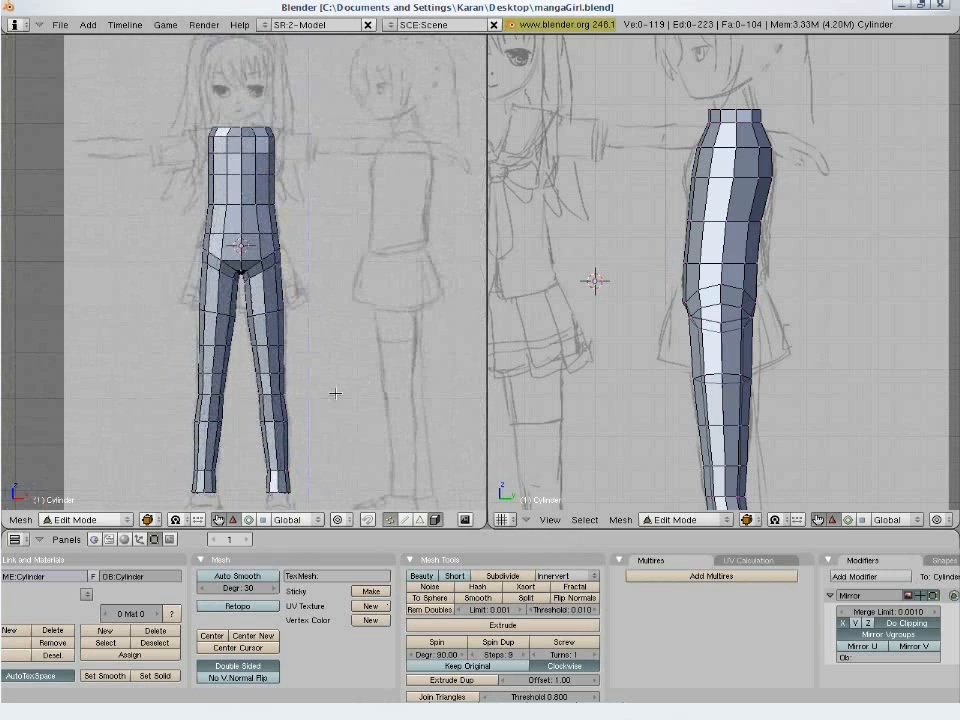
pyautogui.moveTo(327, 345)
pyautogui.keyDown('shift'); pyautogui.mouseDown(button='middle')
pyautogui.moveTo(332, 386)
pyautogui.moveTo(328, 317)
pyautogui.moveTo(331, 348)
pyautogui.mouseUp(button='middle'); pyautogui.keyUp('shift')
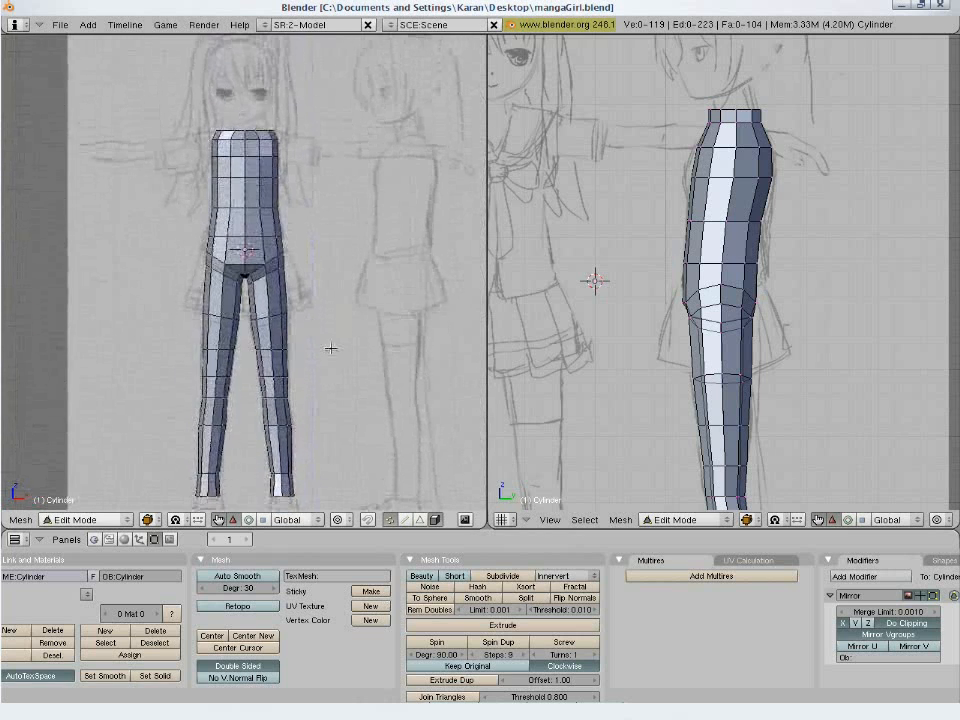
# - Delete the edge loop around the upper thigh just below the hip line, then save the file and clear the selection
pyautogui.scroll(3, 328, 347)
pyautogui.rightClick(272, 280)
pyautogui.press('x')
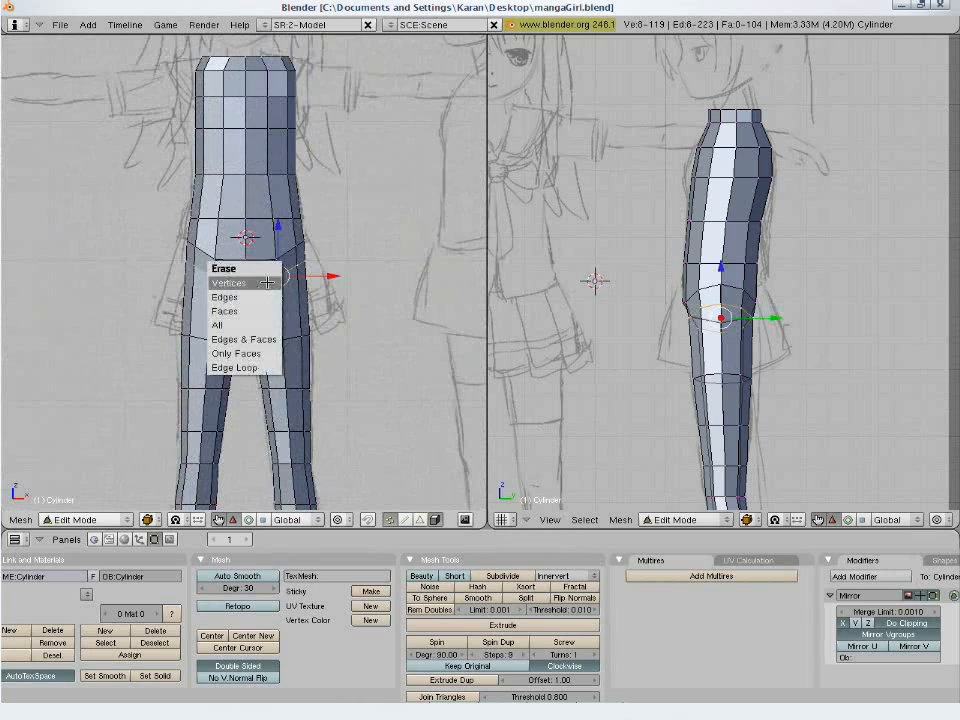
pyautogui.click(258, 367)
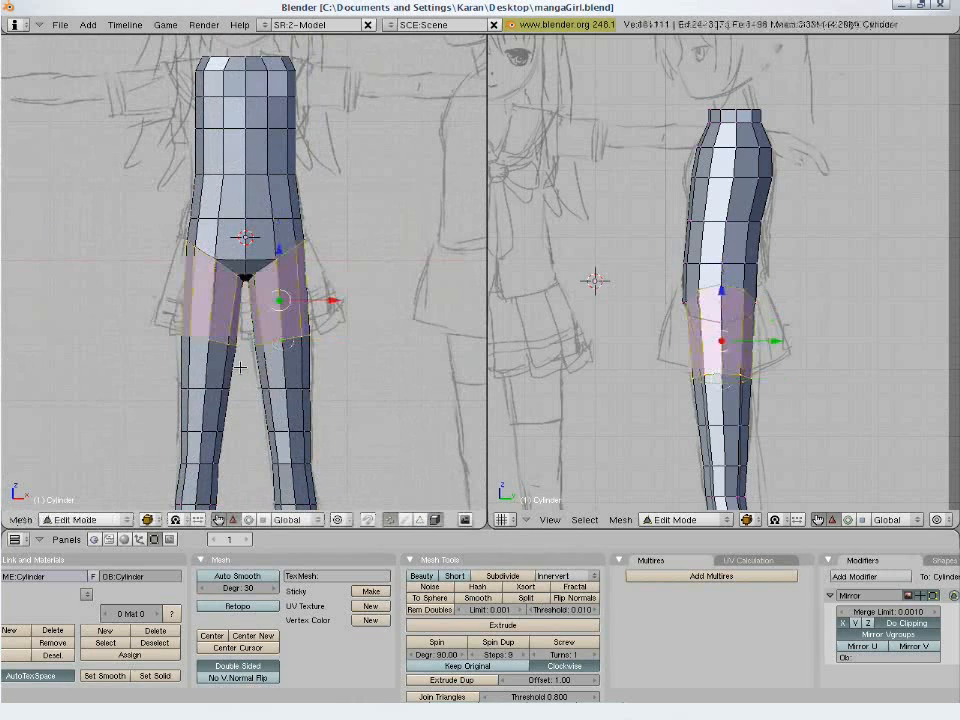
pyautogui.hotkey('ctrl', 'w')
pyautogui.click(349, 370)
pyautogui.keyDown('ctrl'); pyautogui.moveTo(346, 368); pyautogui.dragTo(314, 301, button='middle'); pyautogui.keyUp('ctrl')
pyautogui.press('a')
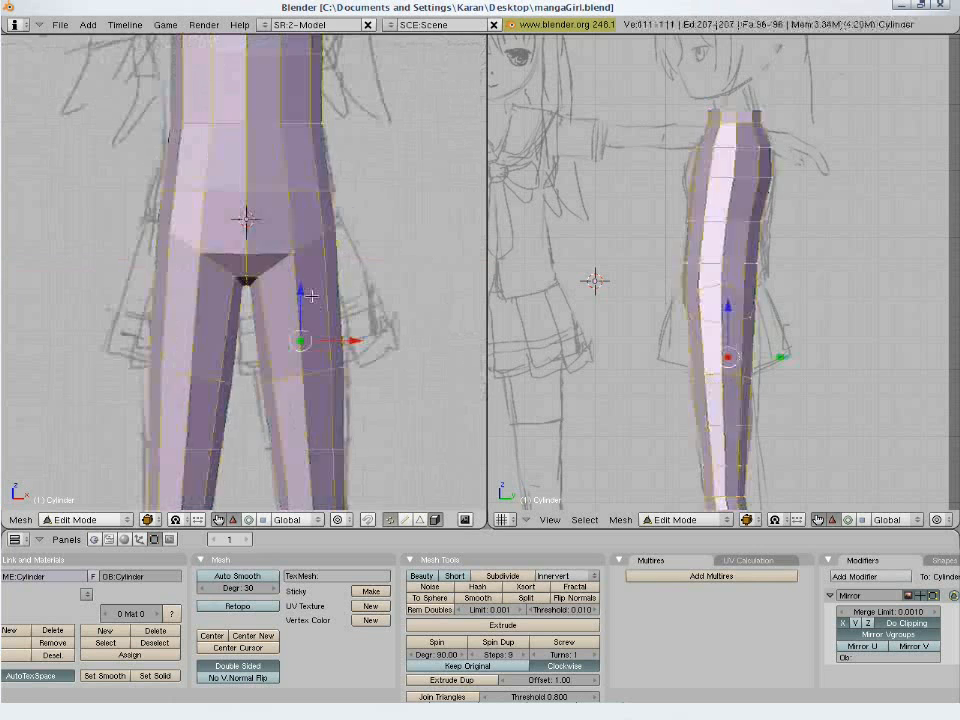
pyautogui.press('a')
# - Nudge the front inner leg-top vertex slightly inward and up, adjust the outer vertex on the same hip line, and deselect
pyautogui.rightClick(246, 216)
pyautogui.press('g')
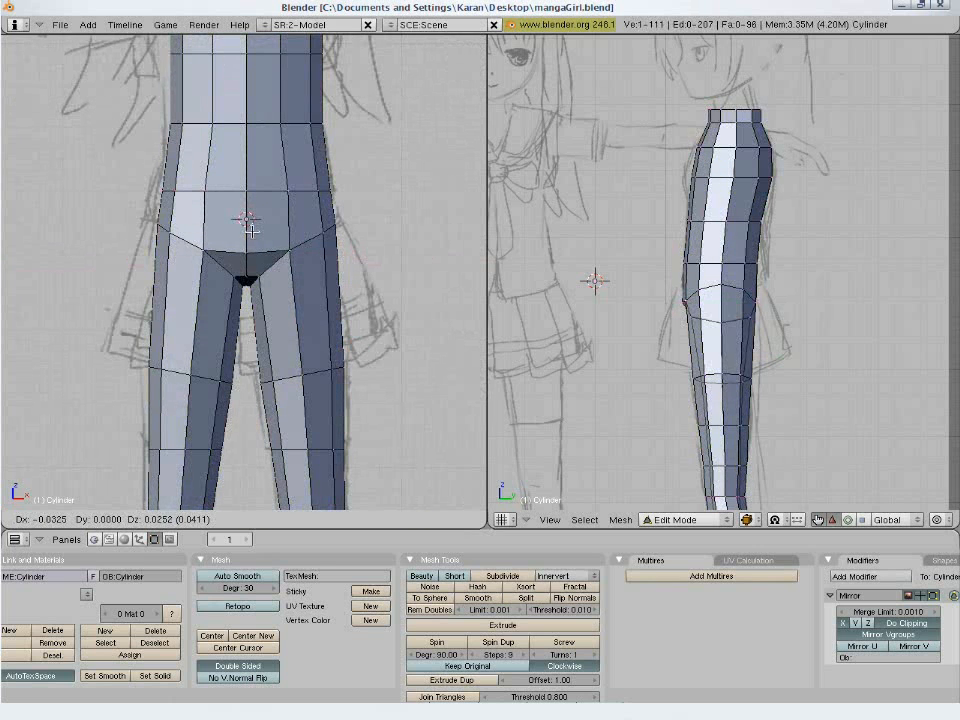
pyautogui.click(251, 231)
pyautogui.rightClick(322, 233)
pyautogui.press('g')
pyautogui.click(312, 218)
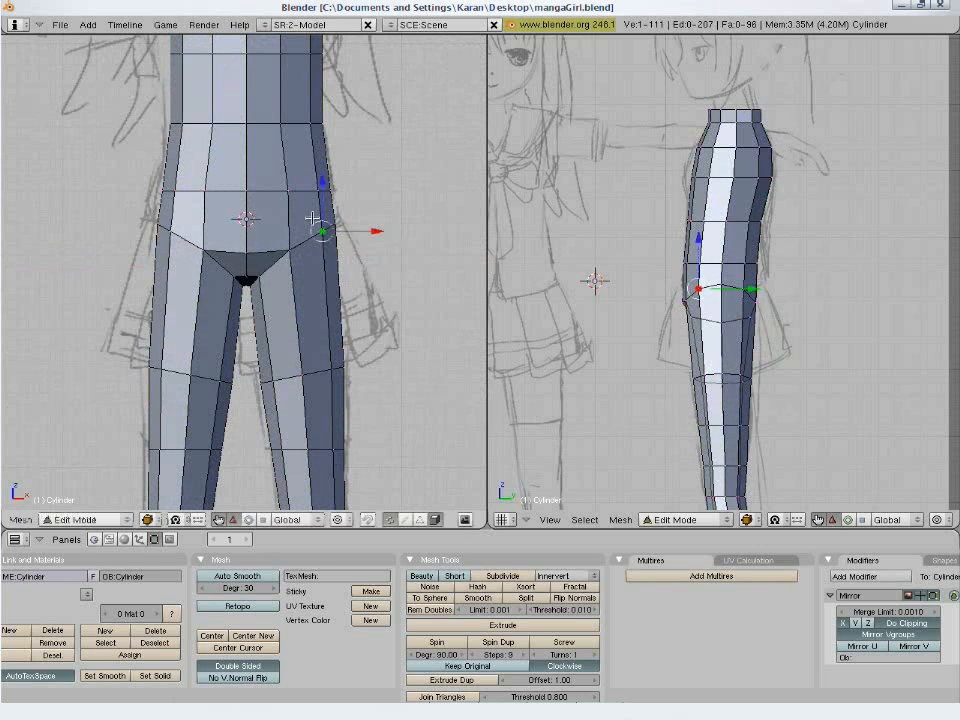
pyautogui.press('Tab')
# - Add one edge loop around the hips, roughly midway between the lower torso loop and the leg-top line, and deselect it
pyautogui.press('Tab')
pyautogui.press('a')
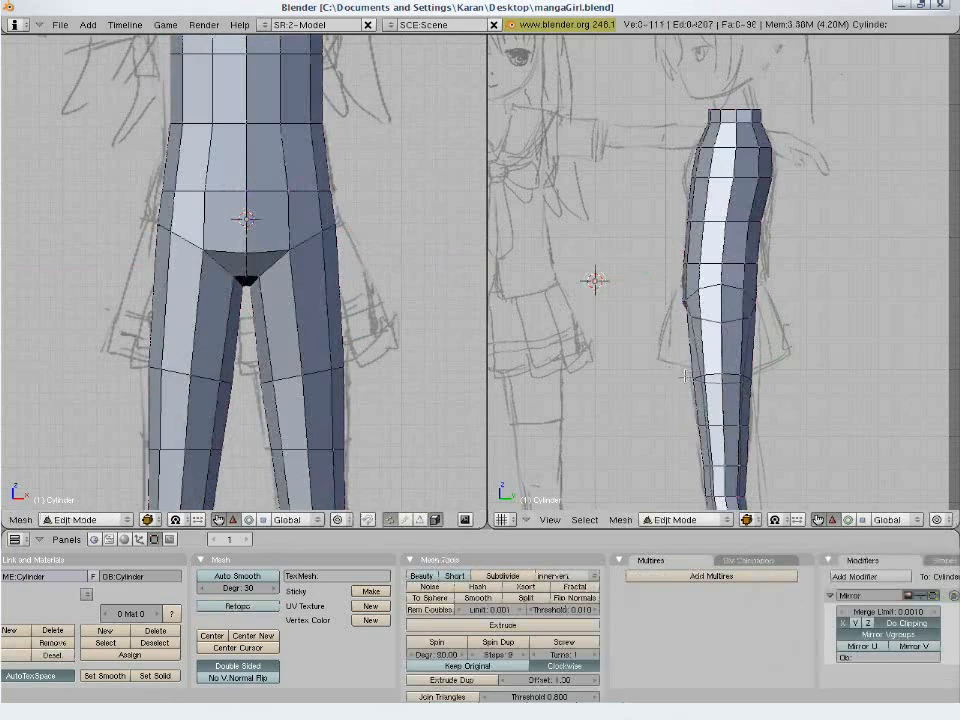
pyautogui.moveTo(759, 330)
pyautogui.mouseDown(button='middle')
pyautogui.moveTo(707, 312)
pyautogui.moveTo(709, 300)
pyautogui.moveTo(700, 305)
pyautogui.moveTo(720, 350)
pyautogui.moveTo(754, 379)
pyautogui.mouseUp(button='middle')
pyautogui.press('Tab')
pyautogui.press('Tab')
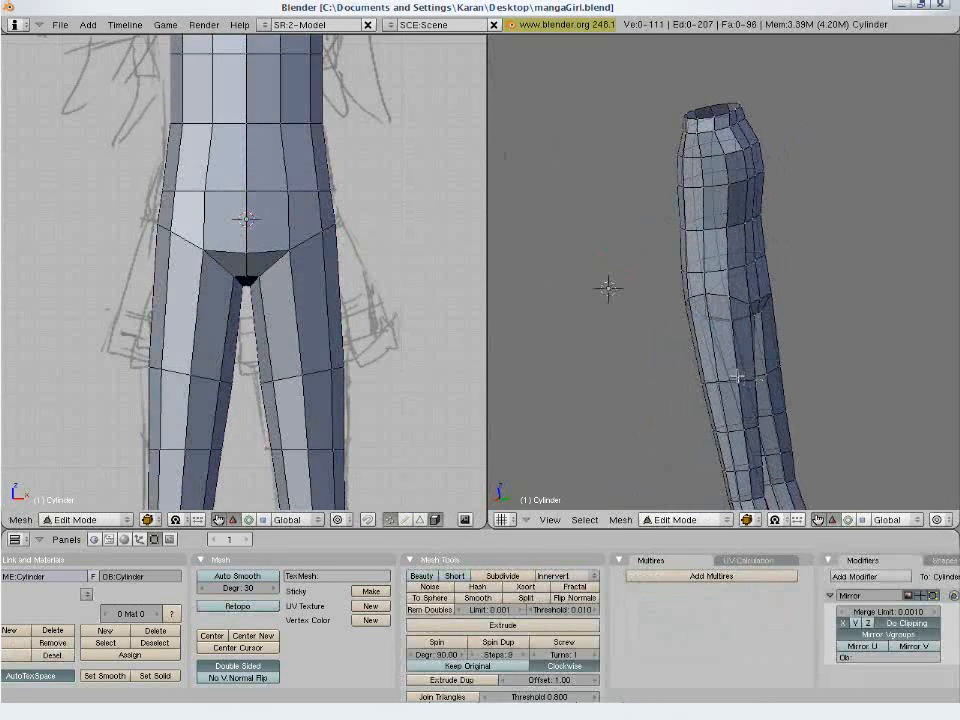
pyautogui.hotkey('ctrl', 'r')
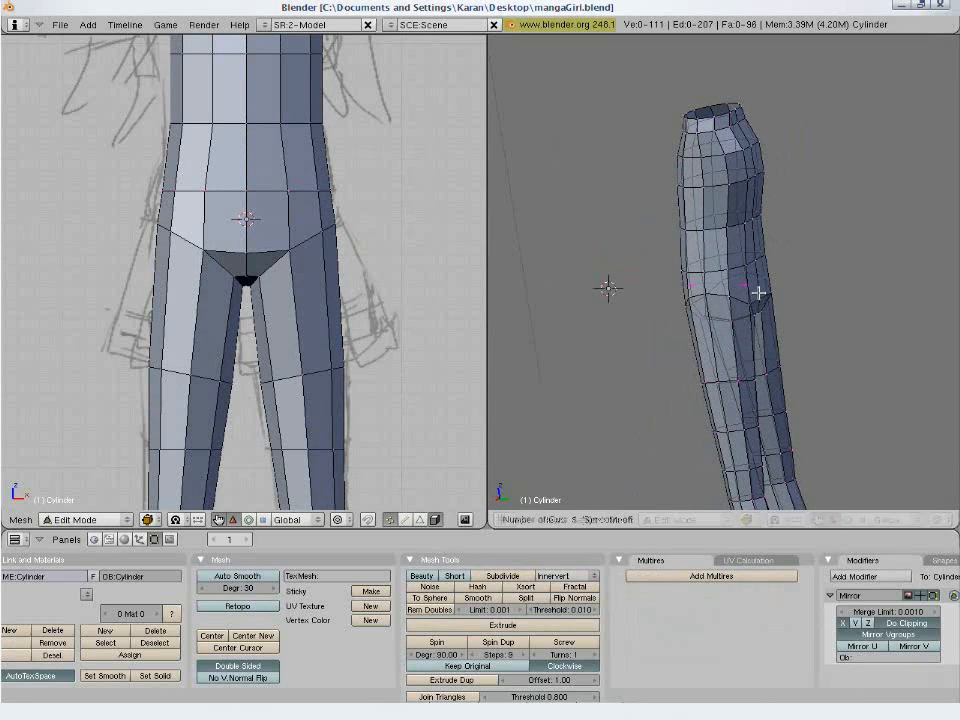
pyautogui.click(759, 291)
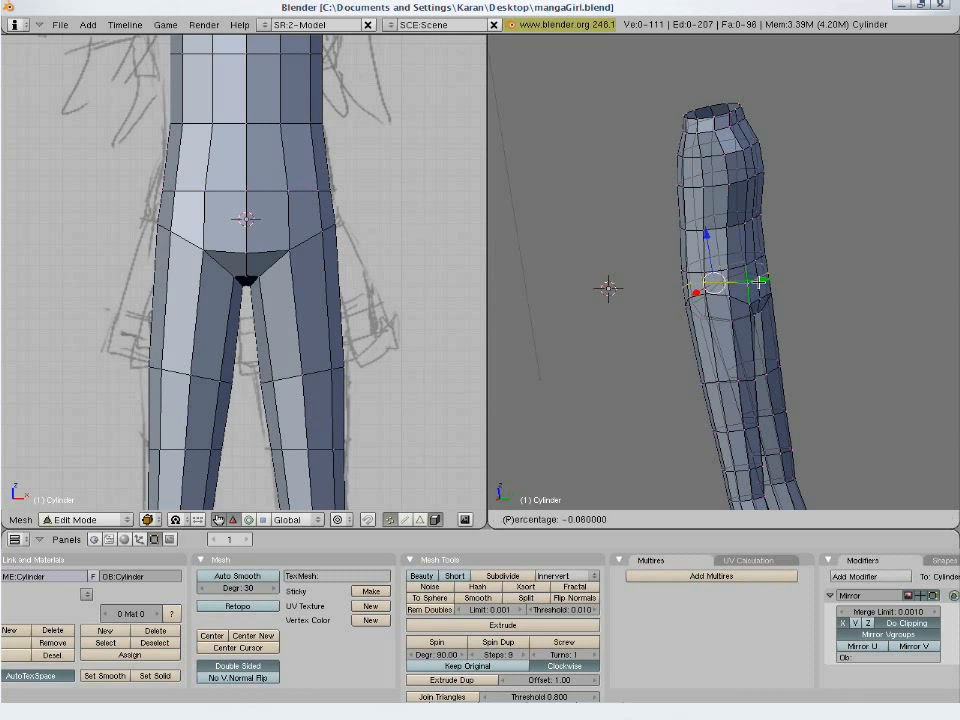
pyautogui.click(757, 287)
pyautogui.press('a')
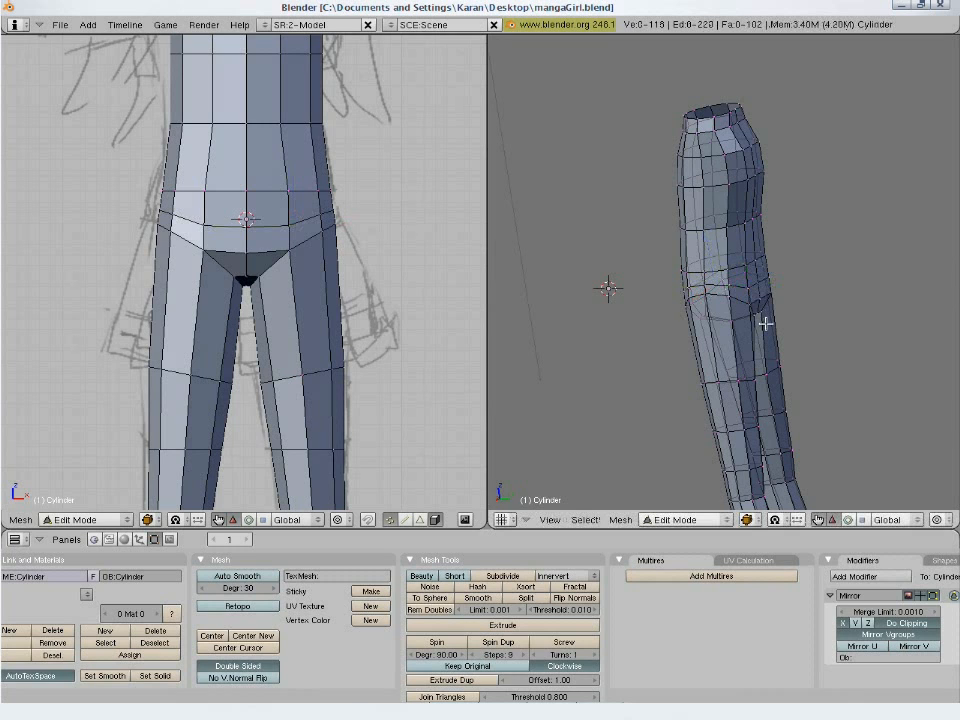
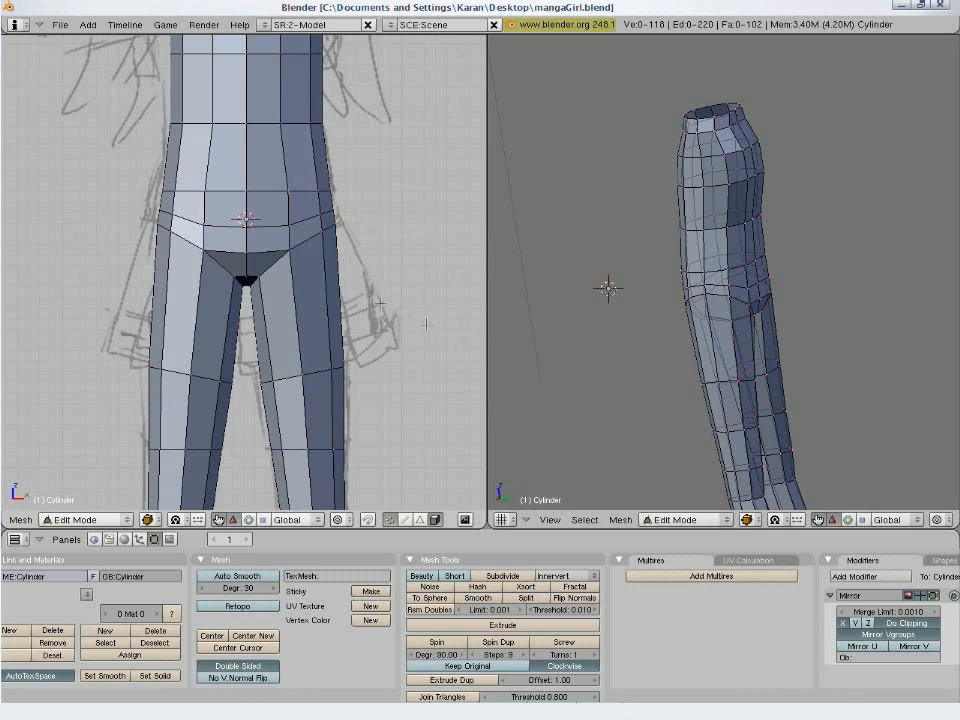
# - Undo the edge loop added around the hips and save the file over the existing one
pyautogui.moveTo(718, 346); pyautogui.dragTo(703, 323, button='middle')
pyautogui.scroll(5, 703, 321)
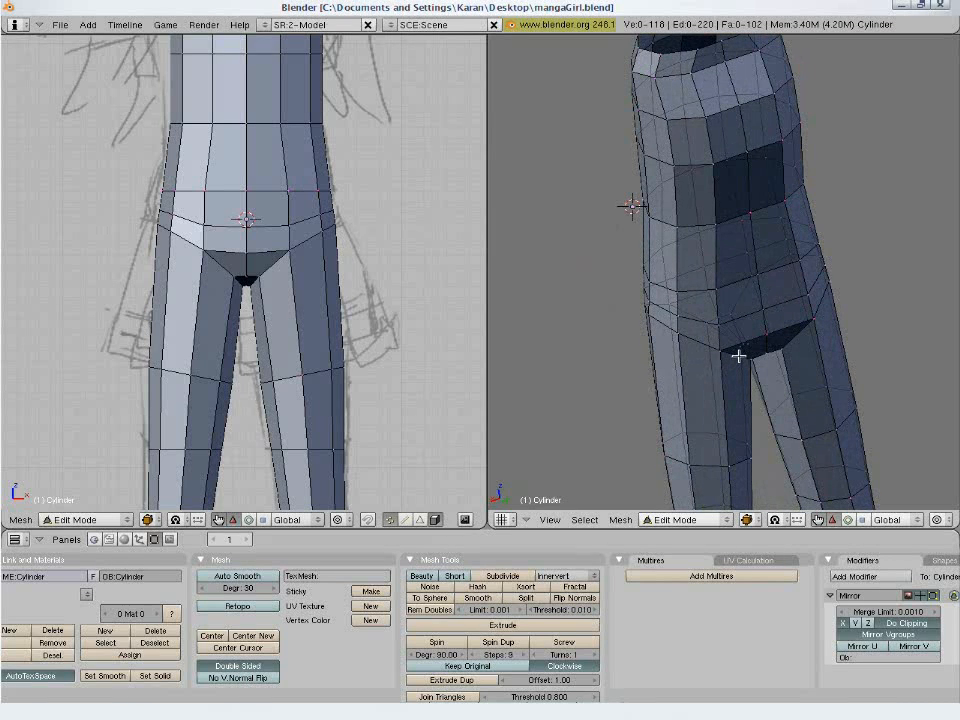
pyautogui.hotkey('ctrl', 'z')
pyautogui.hotkey('ctrl', 'z')
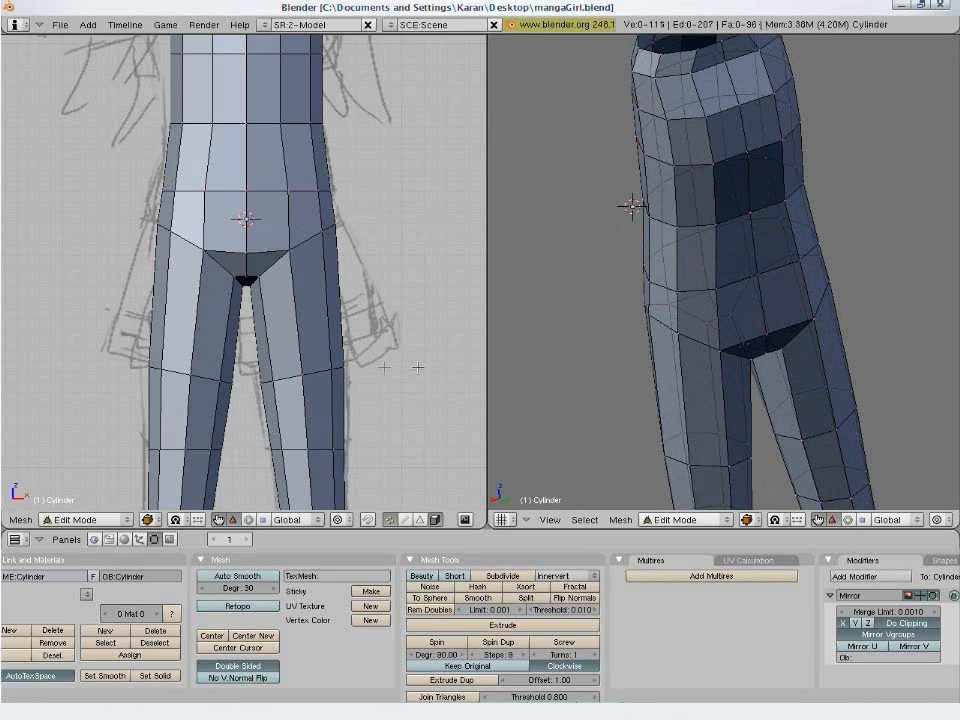
pyautogui.hotkey('ctrl', 'w')
pyautogui.click(365, 366)
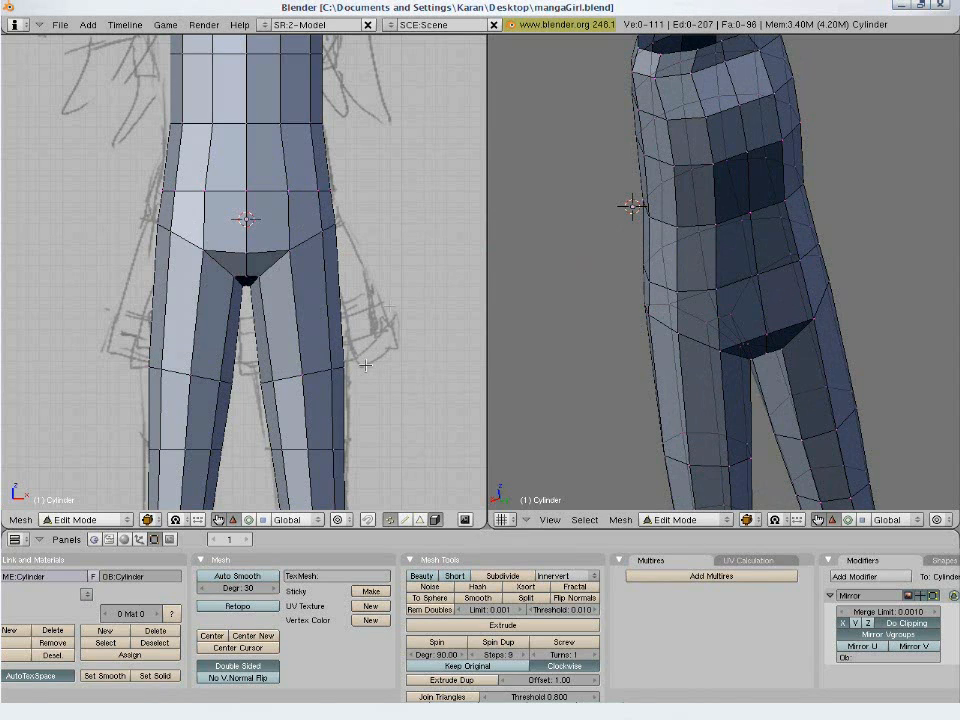
# - Switch the body to see-through display, clear the selection and place the 3D cursor on the sketched arm in the front view
pyautogui.press('KP_3')
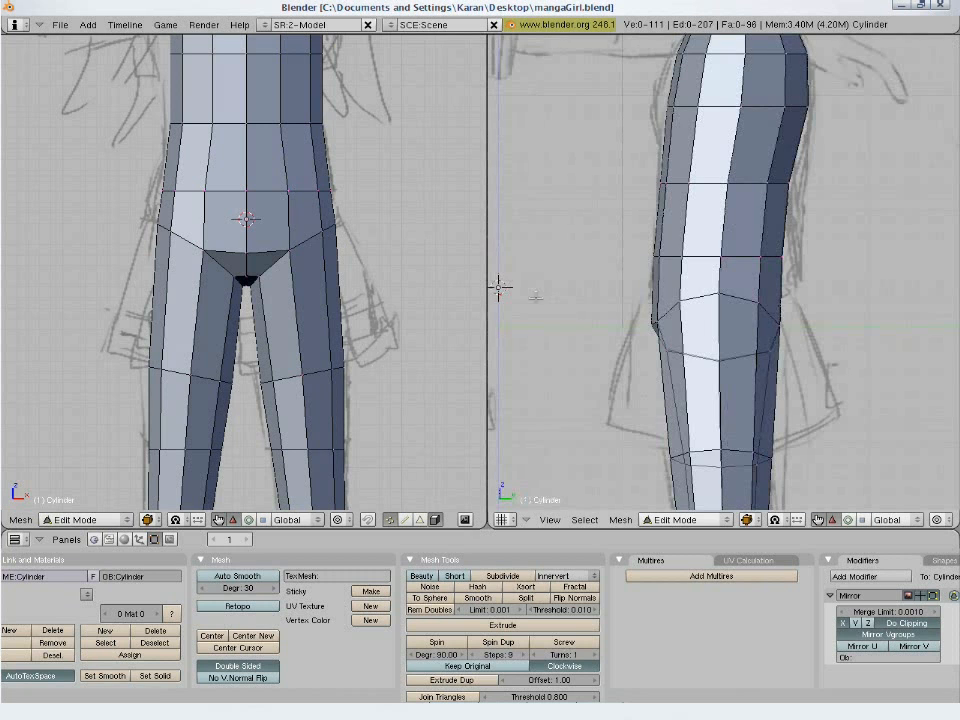
pyautogui.scroll(-4, 298, 236)
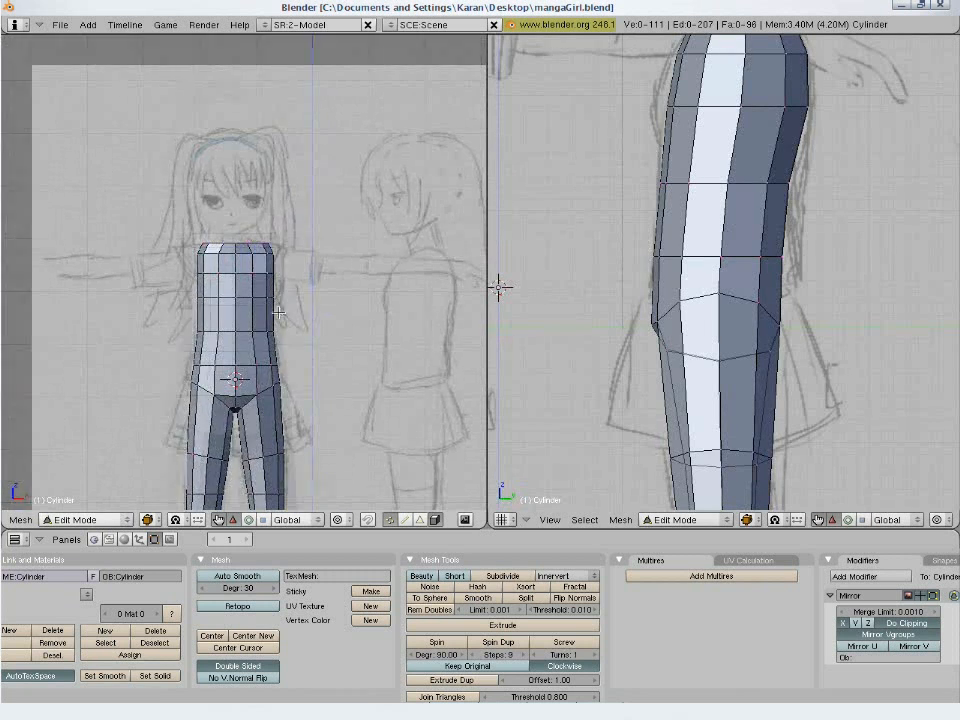
pyautogui.scroll(4, 278, 313)
pyautogui.press('a')
pyautogui.press('a')
pyautogui.scroll(-4, 315, 294)
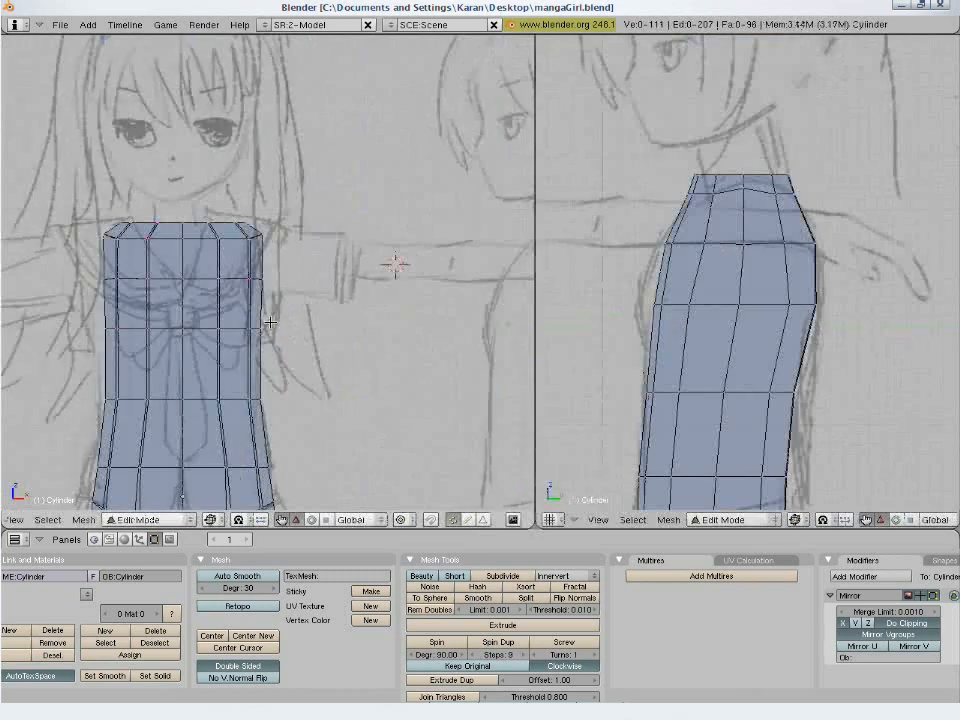
pyautogui.scroll(1, 270, 322)
pyautogui.keyDown('shift'); pyautogui.moveTo(309, 309); pyautogui.dragTo(347, 291, button='middle'); pyautogui.keyUp('shift')
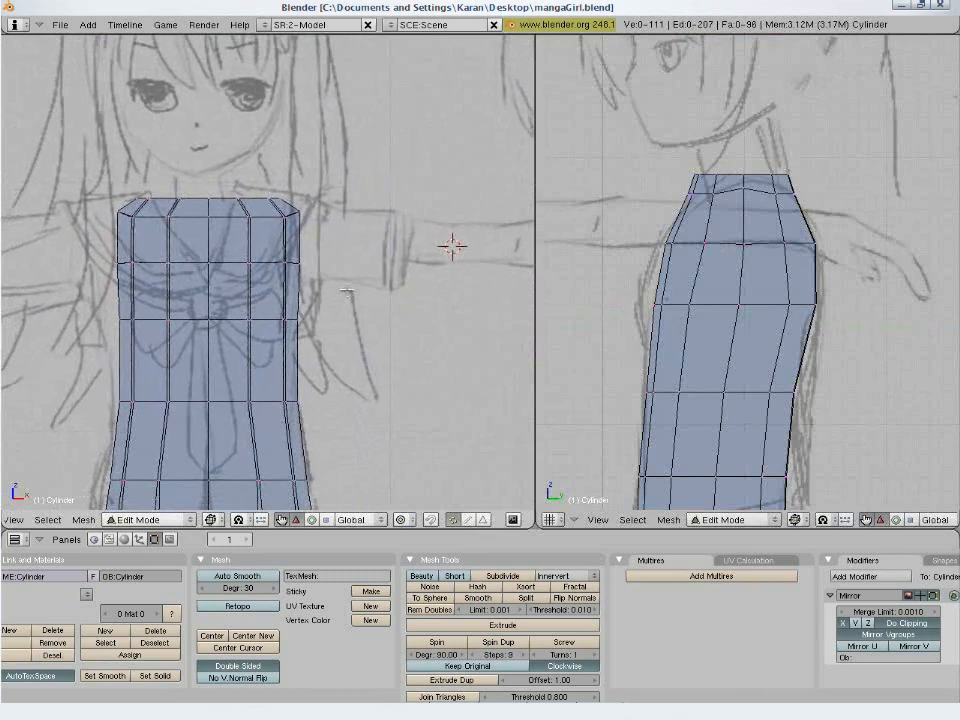
pyautogui.scroll(-5, 369, 253)
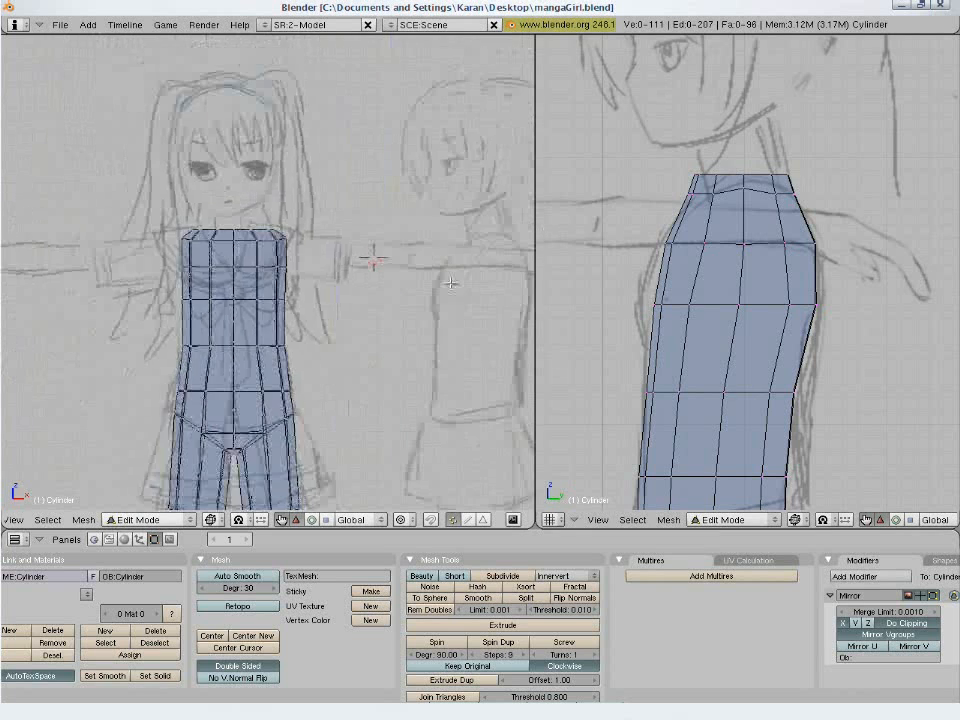
pyautogui.scroll(6, 300, 245)
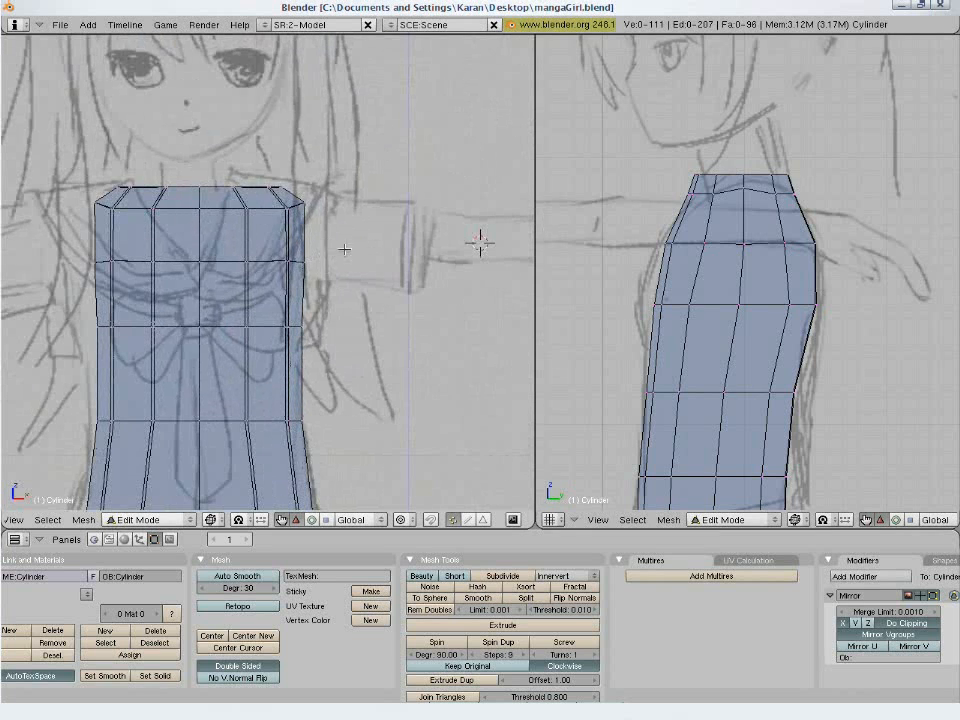
pyautogui.scroll(-1, 344, 249)
pyautogui.keyDown('shift'); pyautogui.moveTo(426, 257); pyautogui.dragTo(378, 262, button='middle'); pyautogui.keyUp('shift')
# - Add a cylinder with 8 vertices and no end caps at the 3D cursor on the sketched arm
pyautogui.press('space')
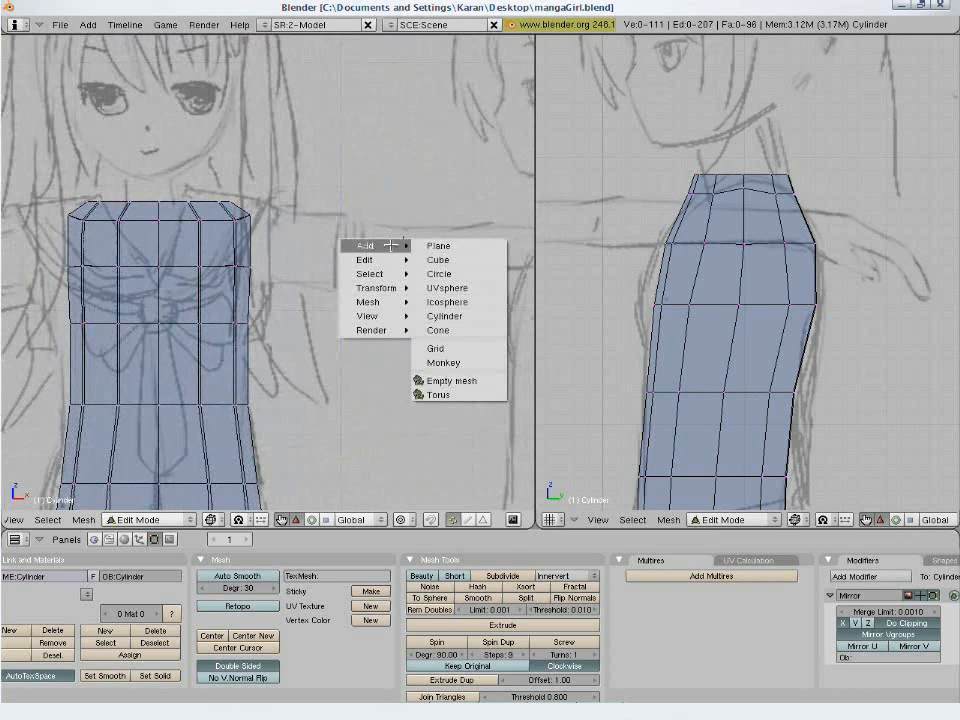
pyautogui.click(440, 316)
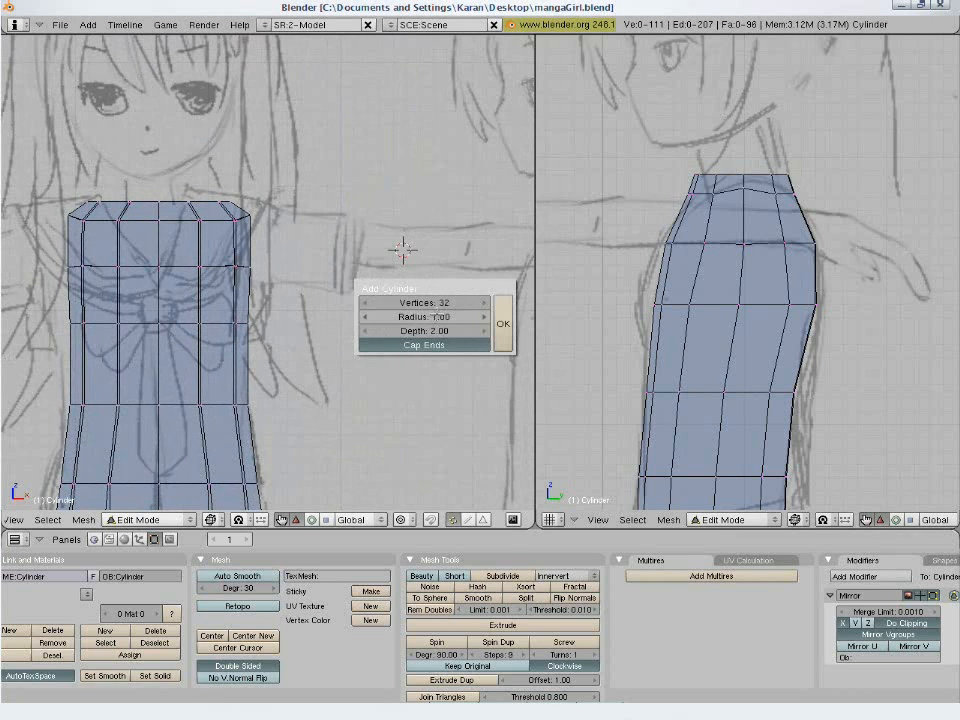
pyautogui.click(441, 303)
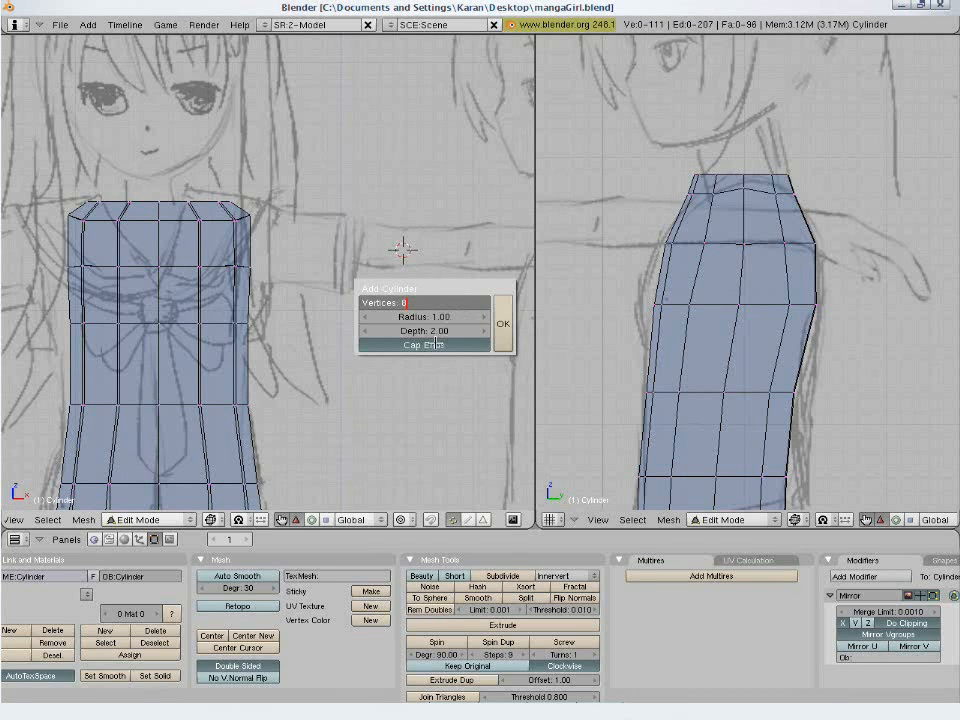
pyautogui.press('Return')
pyautogui.click(502, 338)
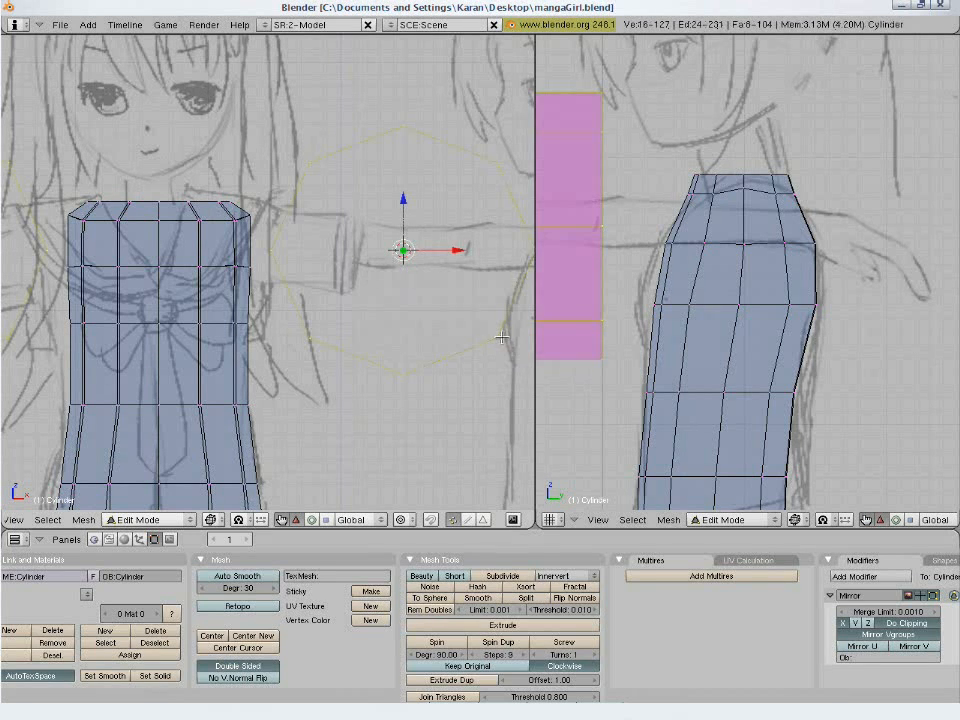
# - Rotate the new cylinder 90 degrees in the top view so its axis runs along the arm, and return to the front view
pyautogui.scroll(-2, 424, 298)
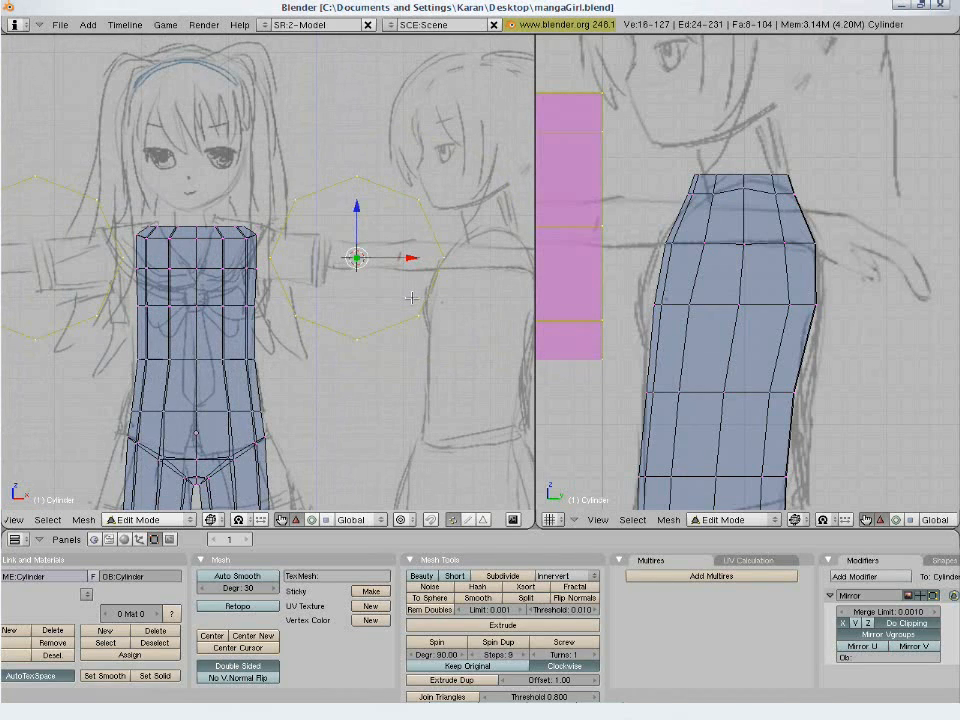
pyautogui.press('KP_7')
pyautogui.scroll(-2, 424, 298)
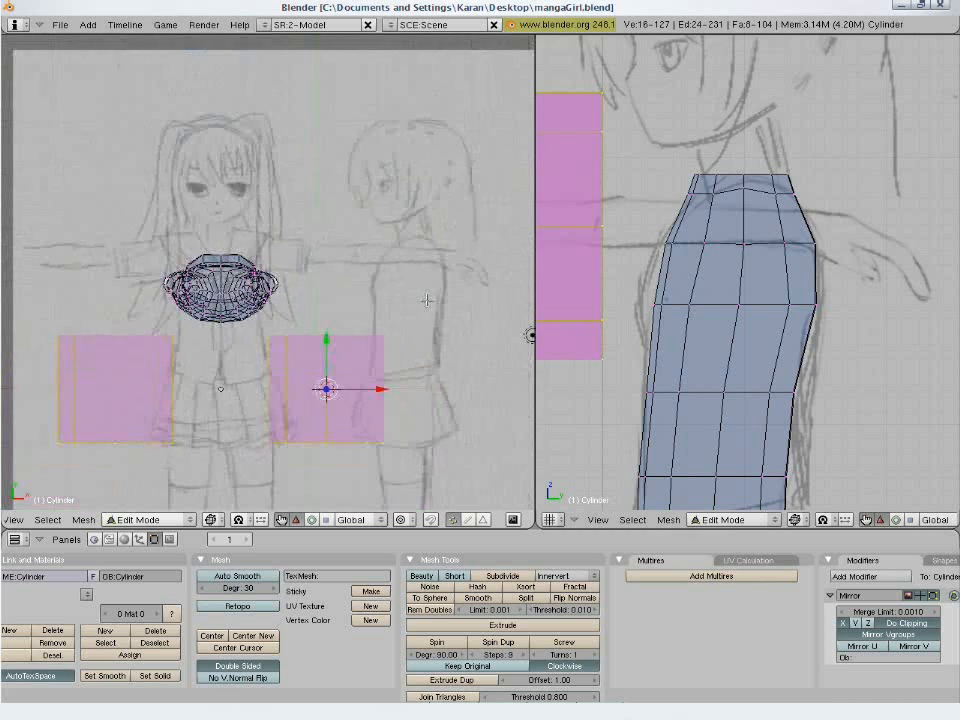
pyautogui.keyDown('shift'); pyautogui.moveTo(372, 405); pyautogui.dragTo(372, 354, button='middle'); pyautogui.keyUp('shift')
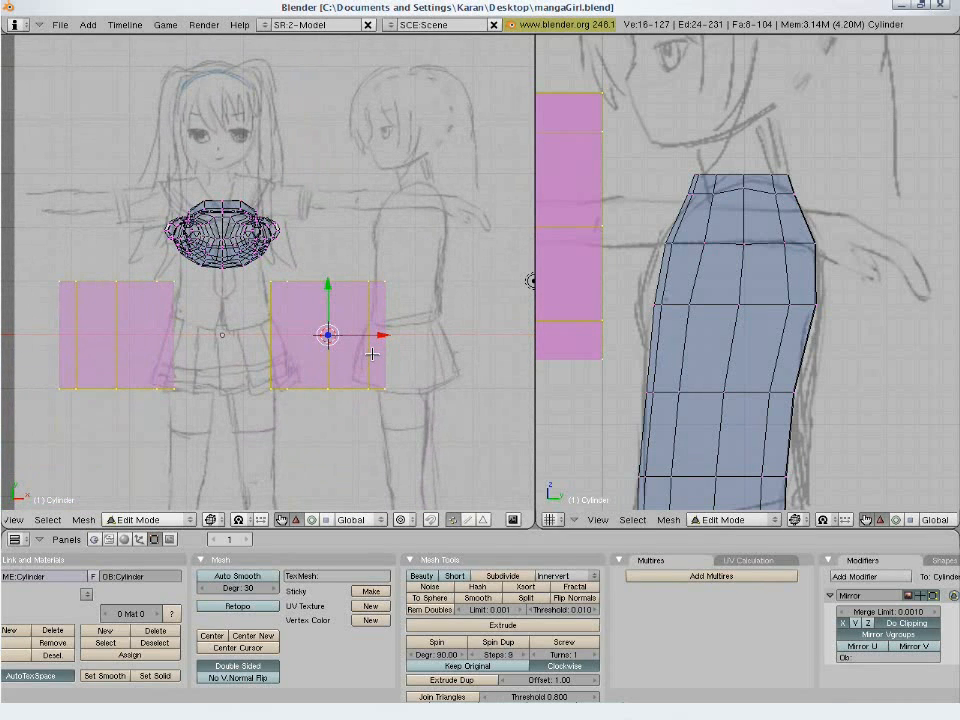
pyautogui.press('r')
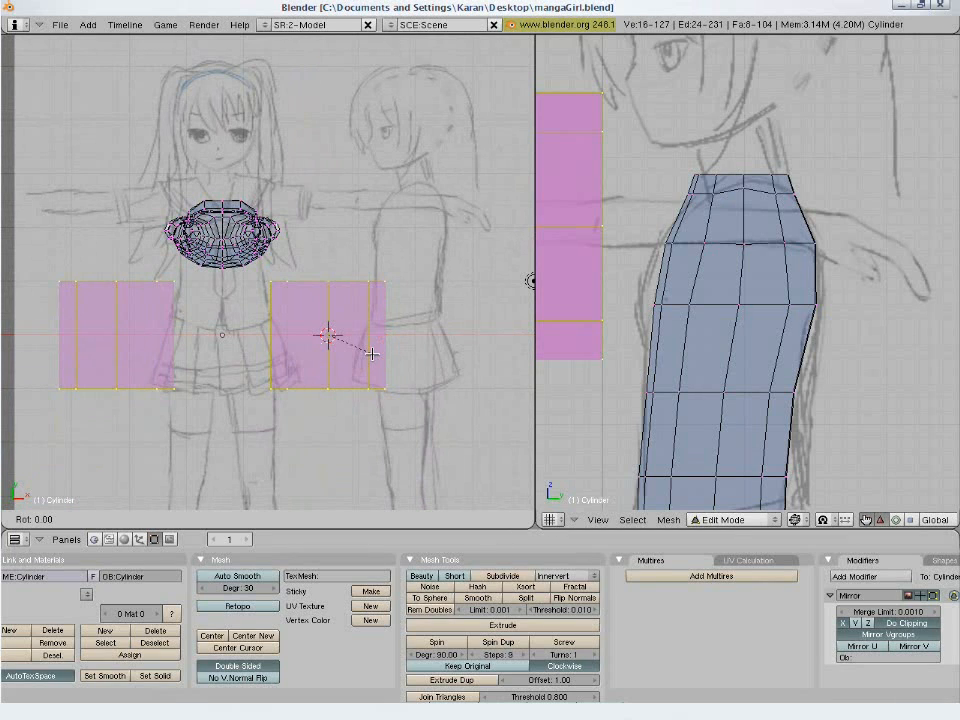
pyautogui.press('Escape')
pyautogui.press('KP_1')
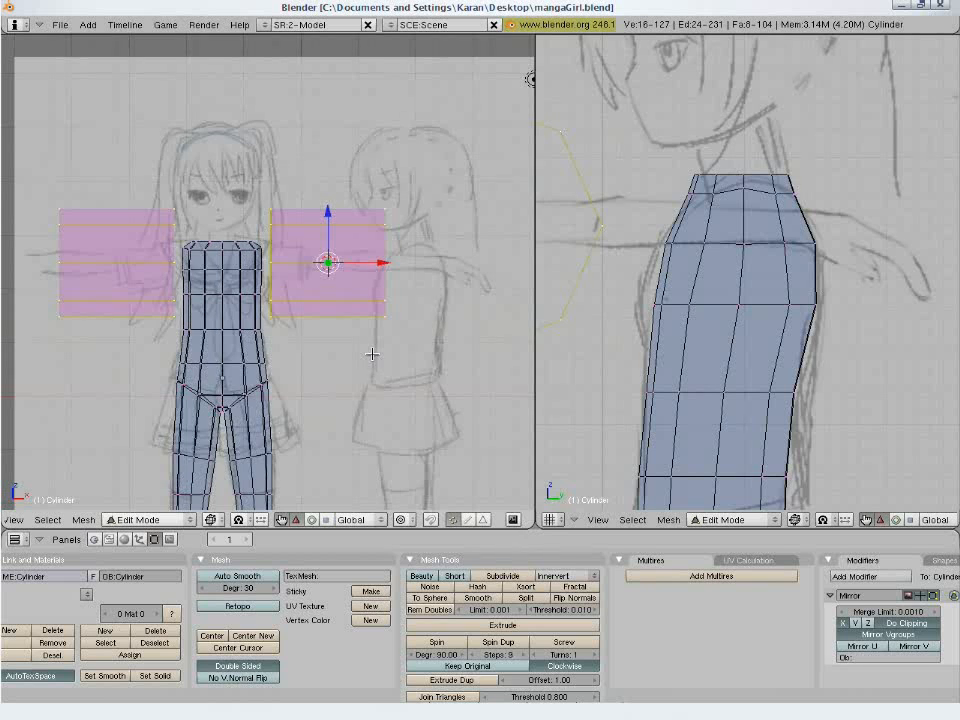
# - Scale the cylinder down to the sketched arm's thickness and move it onto the arm just outside the sleeve cuff
pyautogui.press('s')
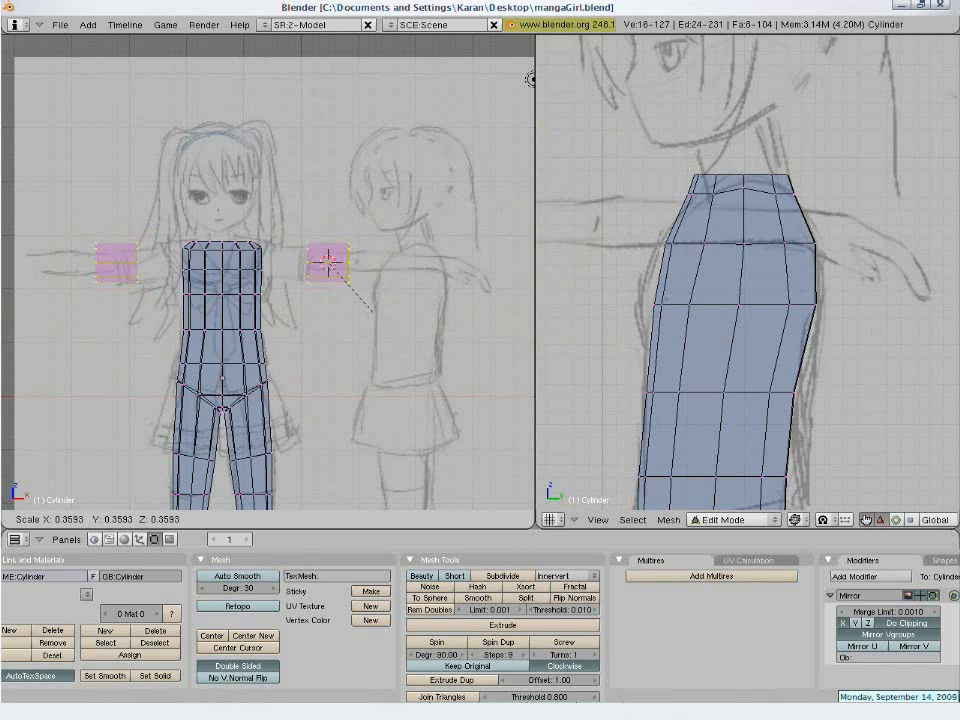
pyautogui.press('Escape')
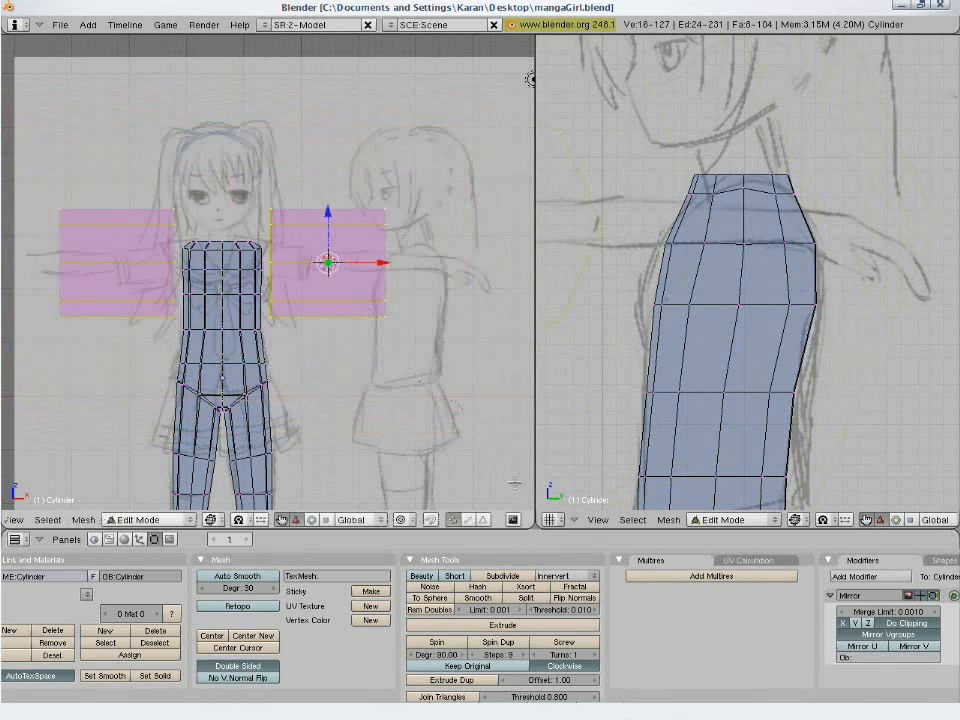
pyautogui.press('s')
pyautogui.click(362, 290)
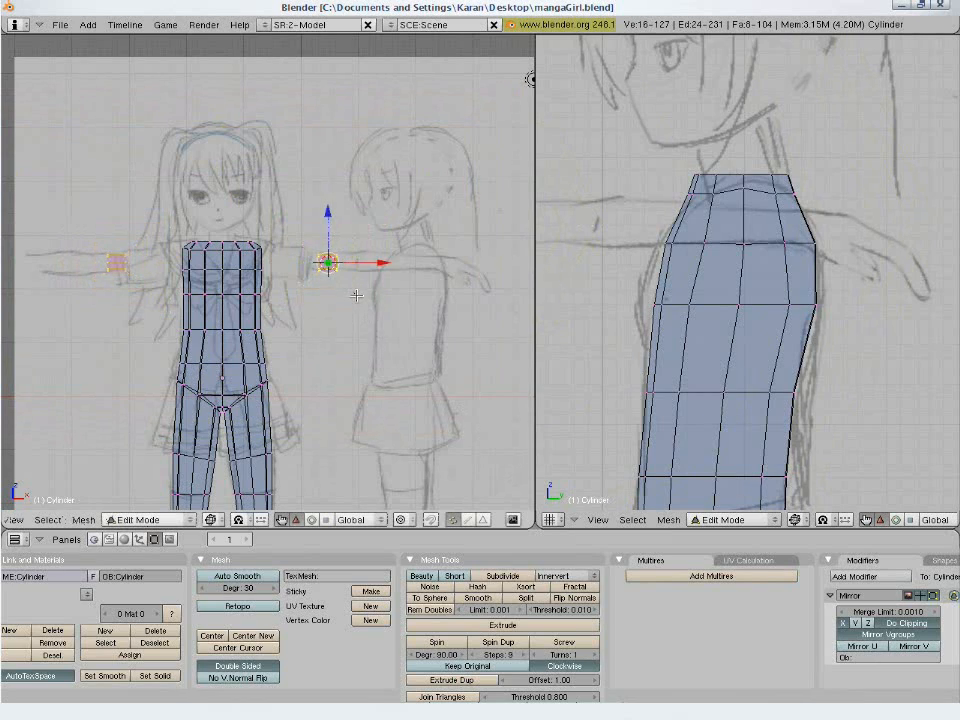
pyautogui.scroll(2, 366, 279)
pyautogui.scroll(5, 366, 279)
pyautogui.keyDown('shift'); pyautogui.moveTo(414, 326); pyautogui.dragTo(298, 392, button='middle'); pyautogui.keyUp('shift')
pyautogui.press('g')
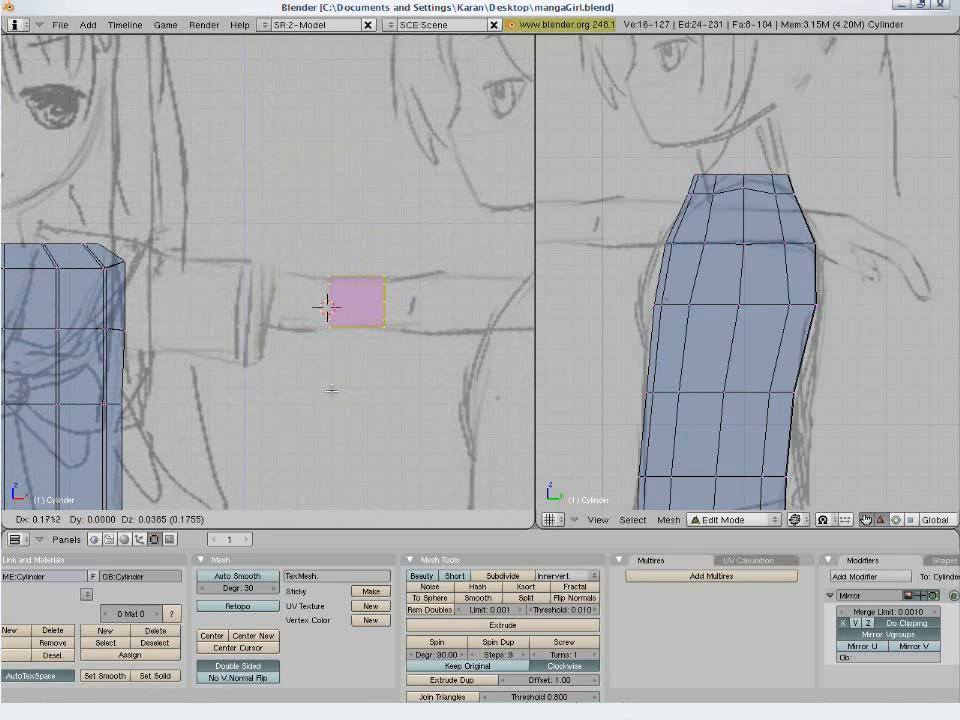
pyautogui.click(331, 390)
# - Extrude the cylinder's outer end ring a short way toward the hand and scale it up to match the elbow width
pyautogui.press('a')
pyautogui.press('b')
pyautogui.moveTo(368, 256); pyautogui.dragTo(414, 361)
pyautogui.press('e')
pyautogui.click(413, 364)
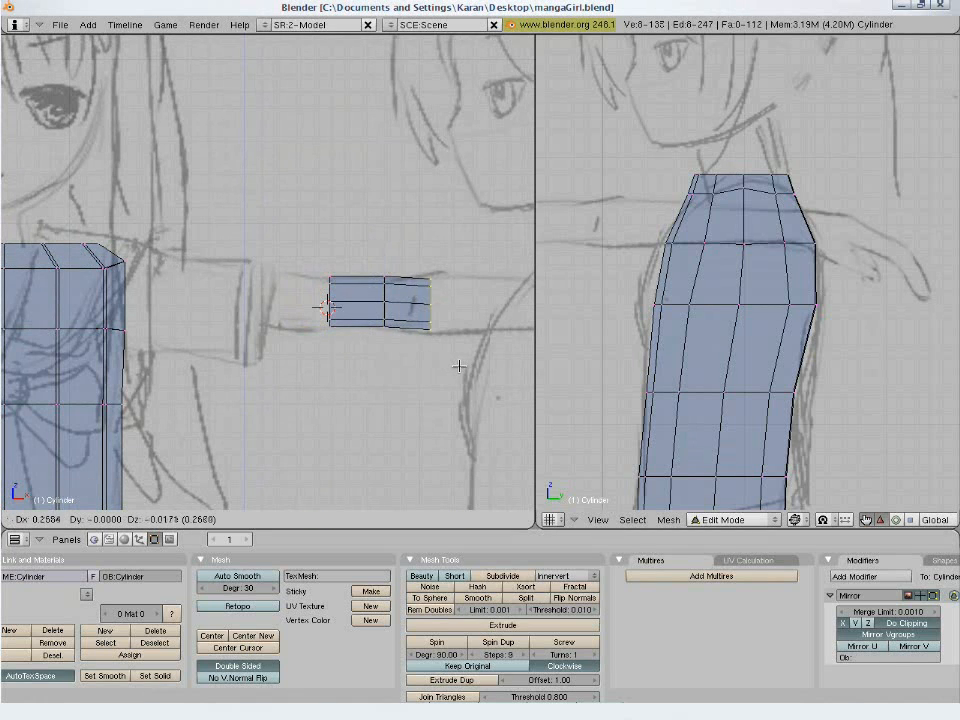
pyautogui.click(455, 368)
pyautogui.press('s')
pyautogui.click(445, 378)
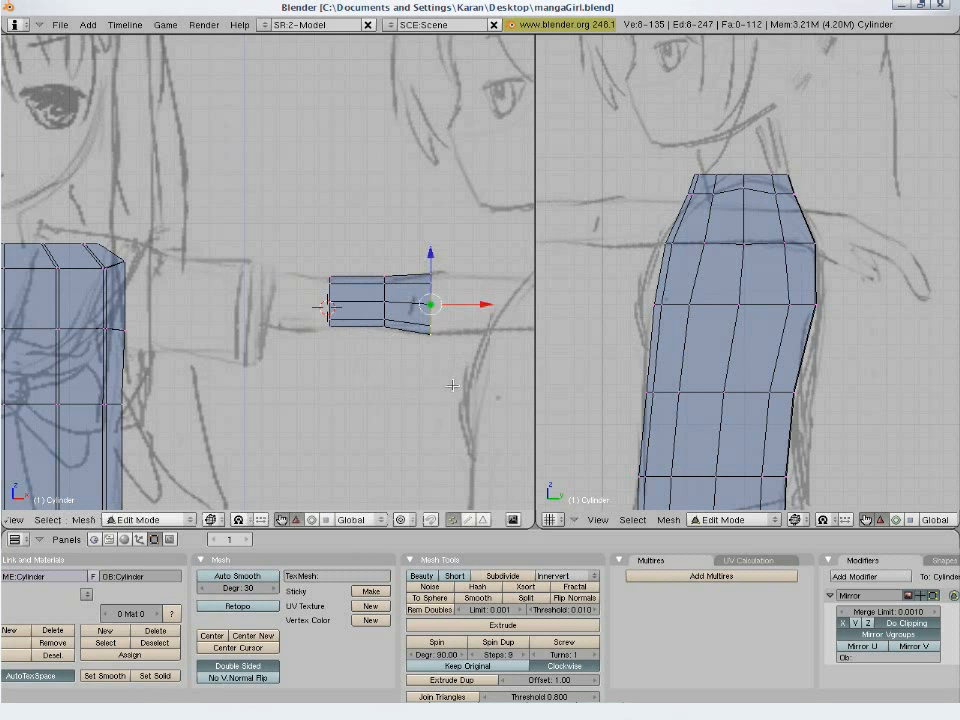
# - Extrude the elbow ring farther outward to form the first segment of the forearm
pyautogui.keyDown('shift'); pyautogui.moveTo(440, 380); pyautogui.dragTo(328, 380, button='middle'); pyautogui.keyUp('shift')
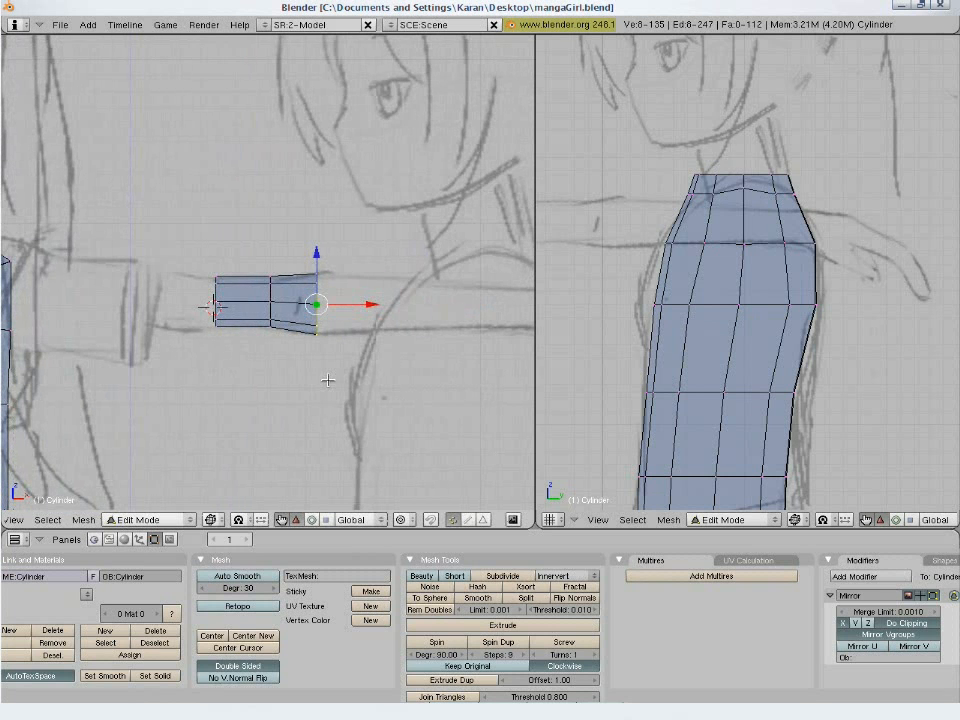
pyautogui.press('e')
pyautogui.click(327, 380)
pyautogui.click(395, 386)
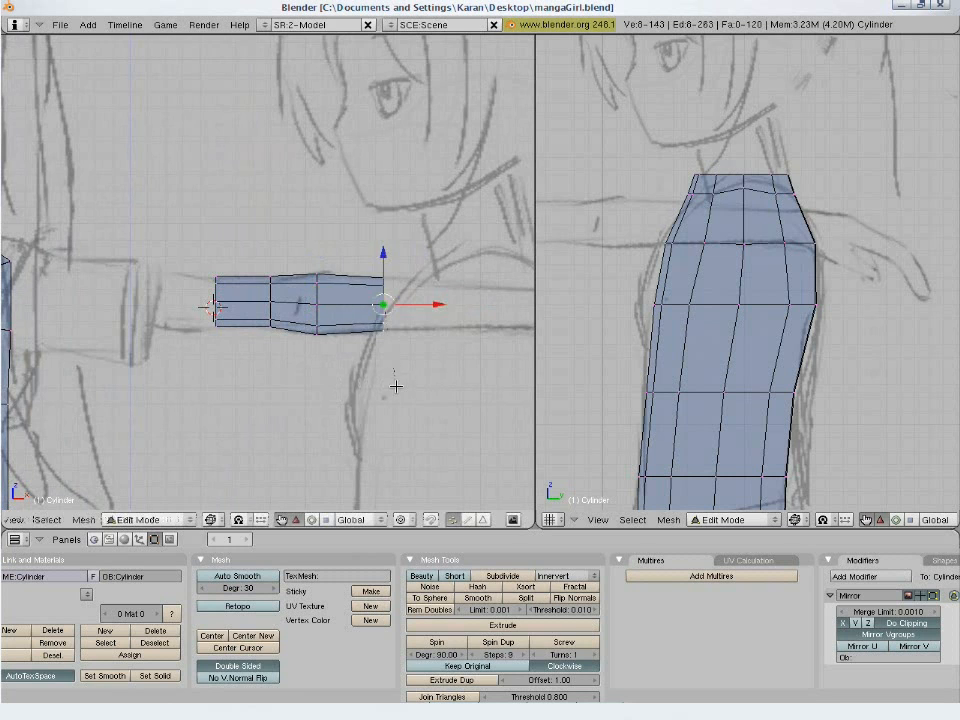
# - Extrude the forearm end ring out to the wrist in one long segment and scale it down to taper the arm
pyautogui.keyDown('shift'); pyautogui.moveTo(395, 386); pyautogui.dragTo(299, 386, button='middle'); pyautogui.keyUp('shift')
pyautogui.press('e')
pyautogui.click(200, 386)
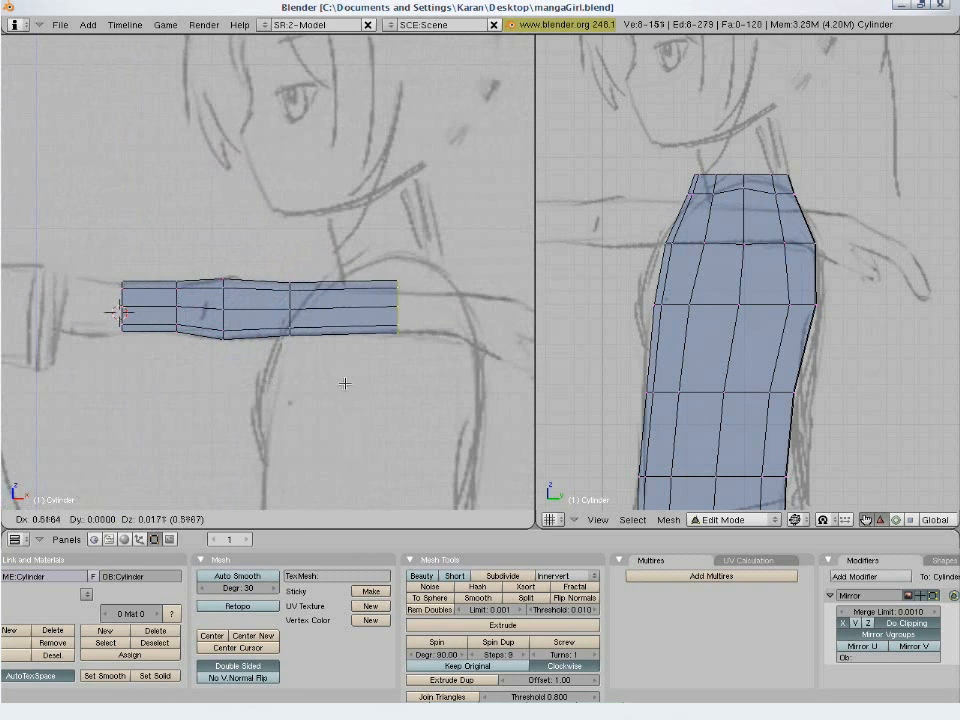
pyautogui.click(390, 388)
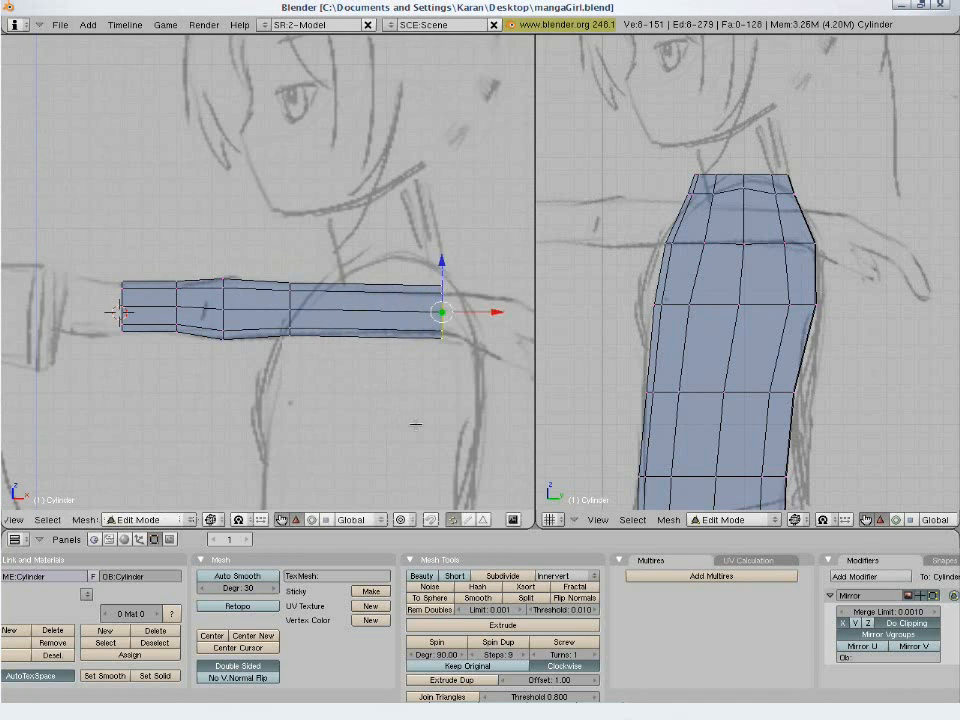
pyautogui.press('s')
pyautogui.click(410, 399)
# - Nudge the wrist ring slightly inward to fit the sketch and extend the arm with one short segment toward the hand
pyautogui.press('g')
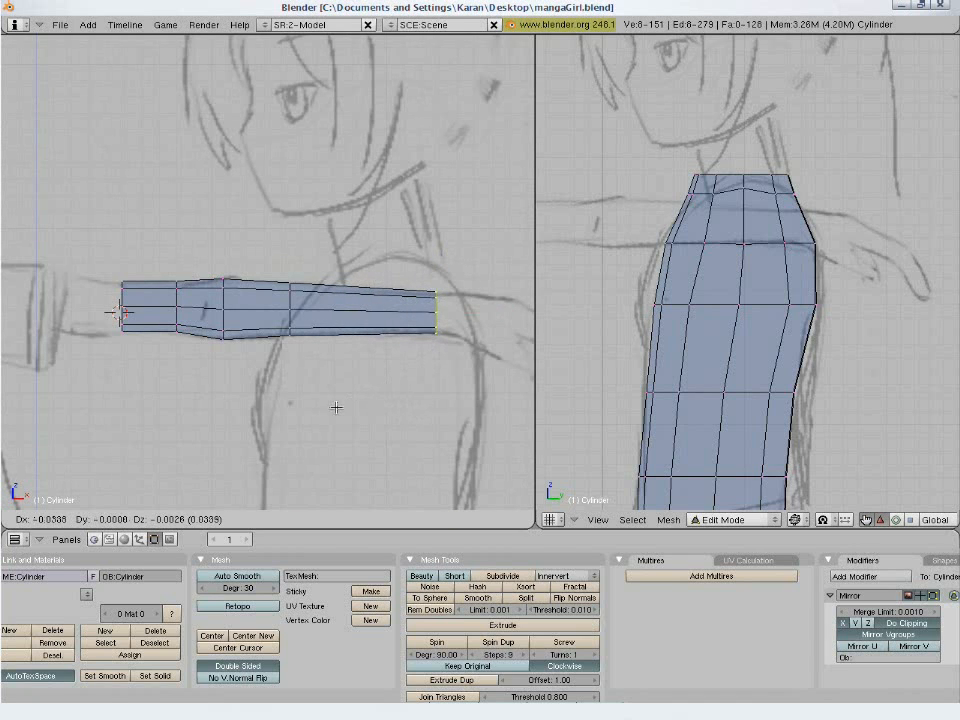
pyautogui.click(334, 407)
pyautogui.press('g')
pyautogui.click(447, 407)
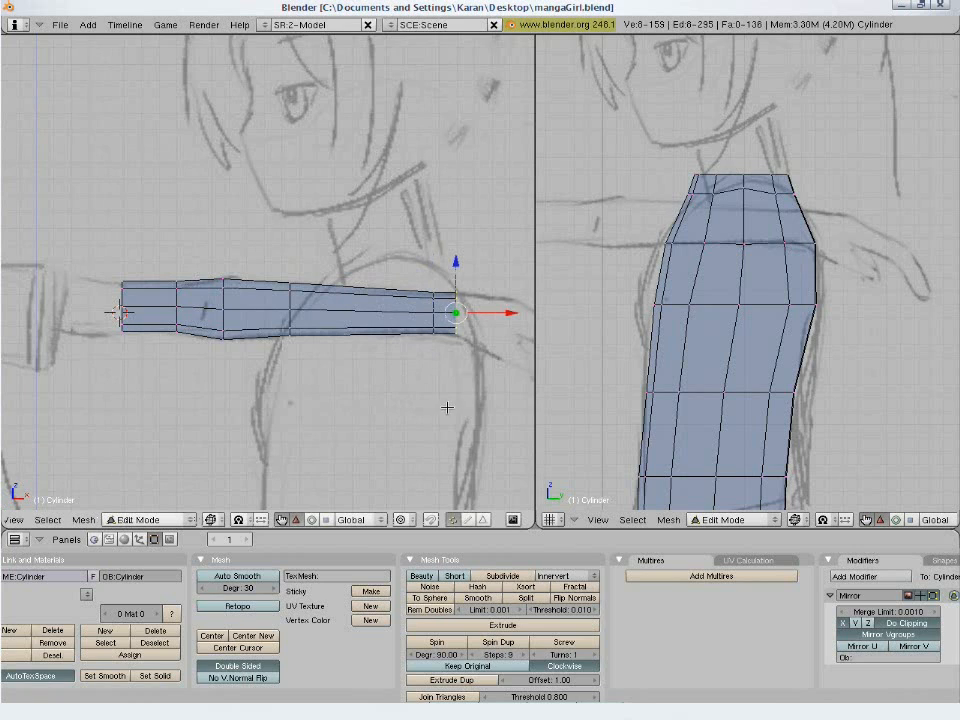
# - Extrude the arm's inner end ring inside the sleeve toward the shoulder and scale it up by about 1.05
pyautogui.keyDown('shift'); pyautogui.moveTo(236, 370); pyautogui.dragTo(475, 392, button='middle'); pyautogui.keyUp('shift')
pyautogui.press('a')
pyautogui.press('b')
pyautogui.moveTo(378, 275); pyautogui.dragTo(292, 402)
pyautogui.keyDown('shift'); pyautogui.moveTo(340, 382); pyautogui.dragTo(390, 375, button='middle'); pyautogui.keyUp('shift')
pyautogui.press('g')
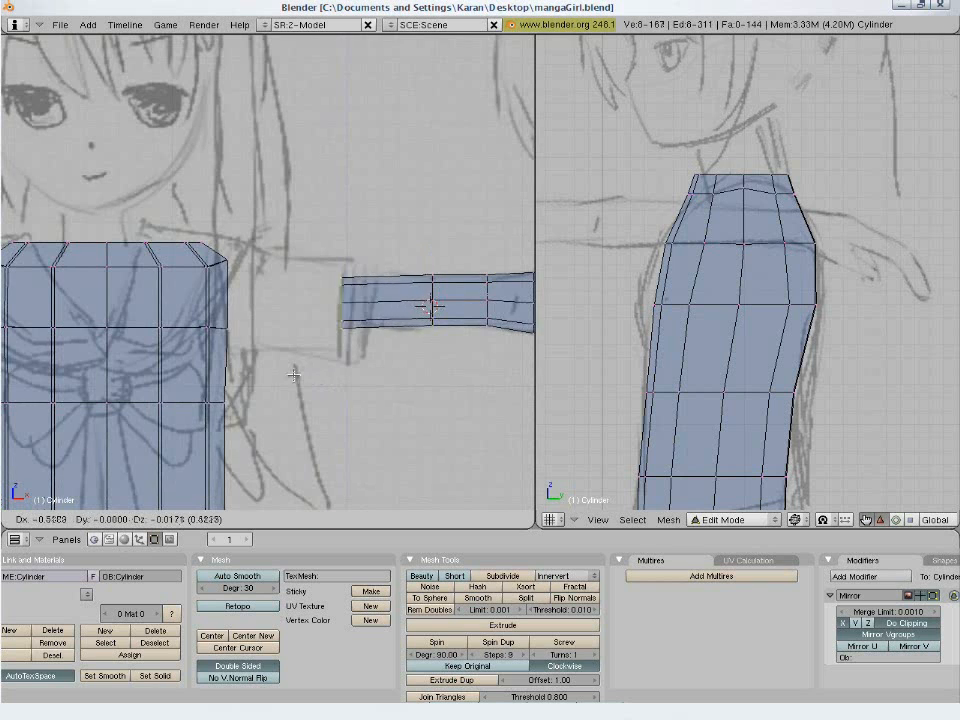
pyautogui.click(285, 371)
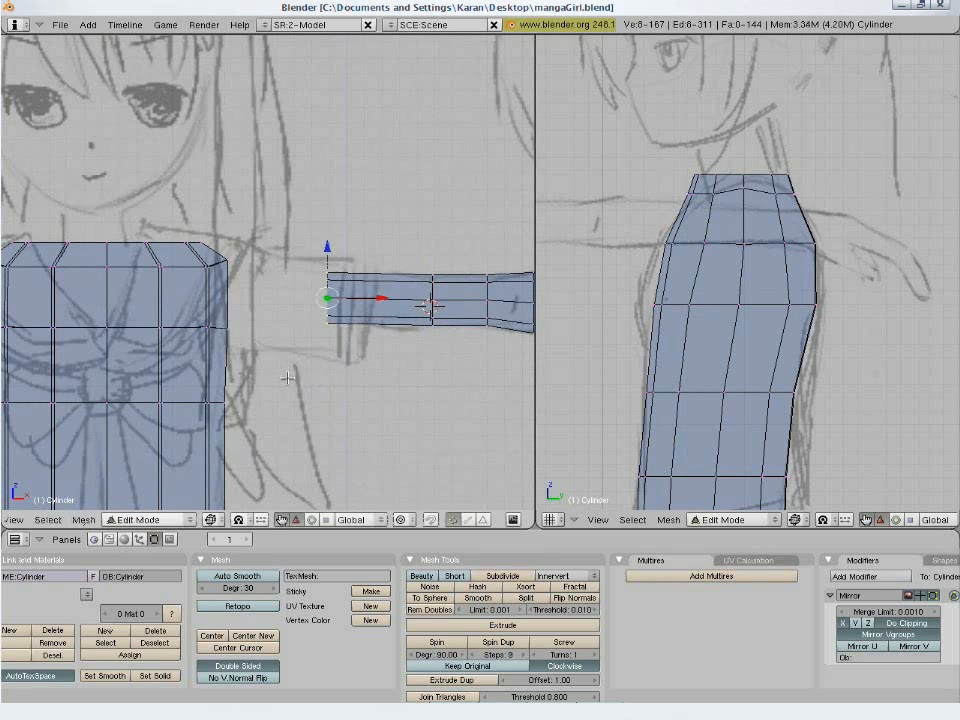
pyautogui.press('s')
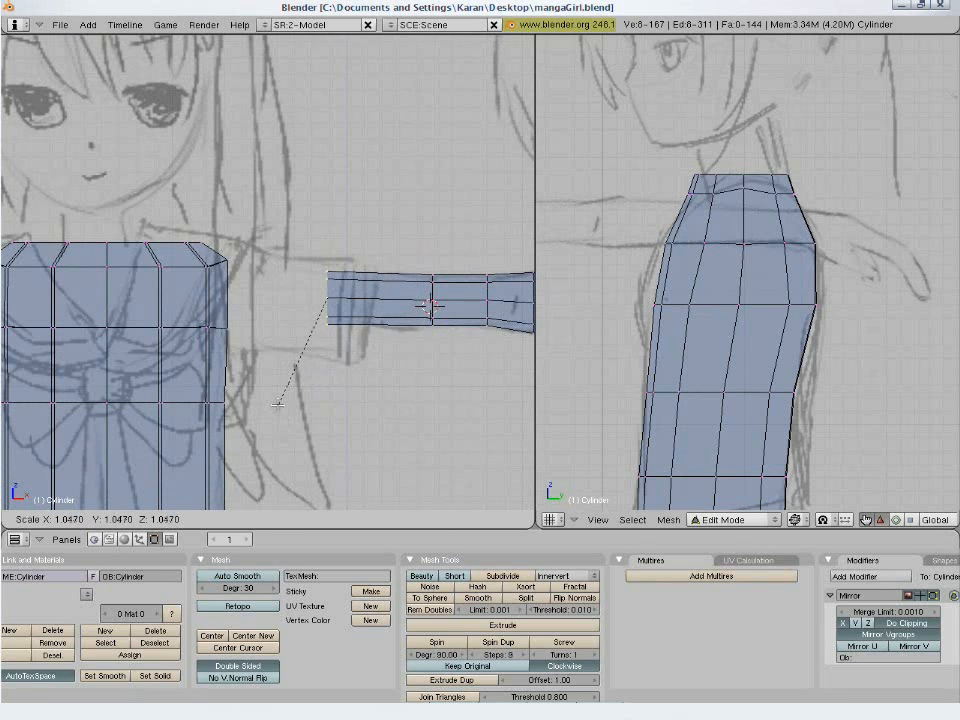
pyautogui.click(276, 404)
# - Extrude the arm's inner end ring about 0.28 toward the shoulder, then scale it up and raise it slightly to fit the sketch
pyautogui.press('e')
pyautogui.click(272, 405)
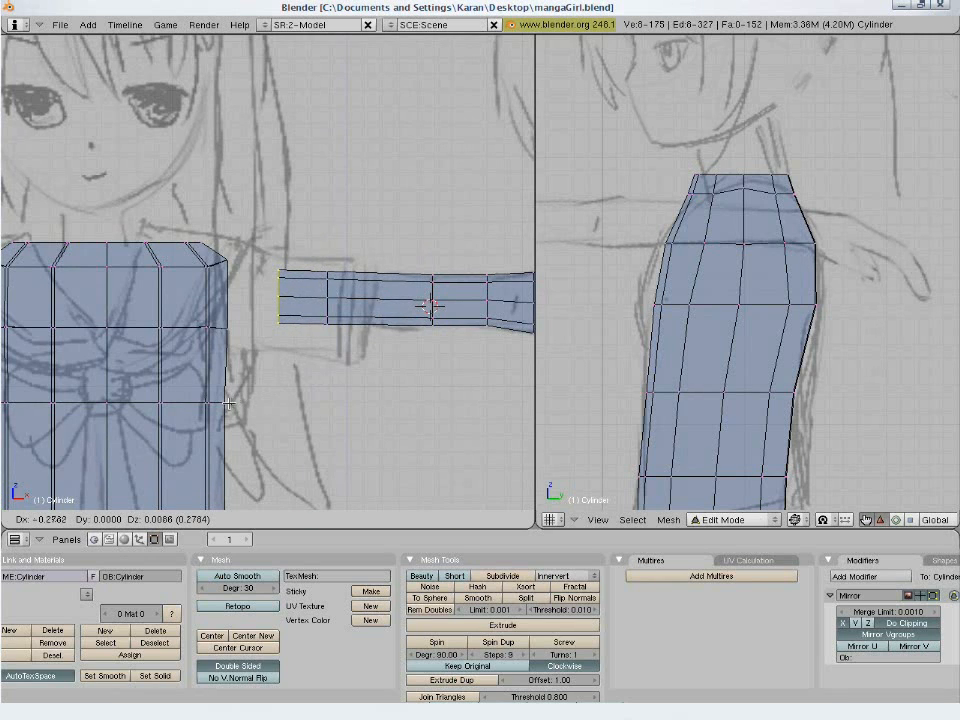
pyautogui.click(228, 403)
pyautogui.press('s')
pyautogui.click(274, 401)
pyautogui.press('g')
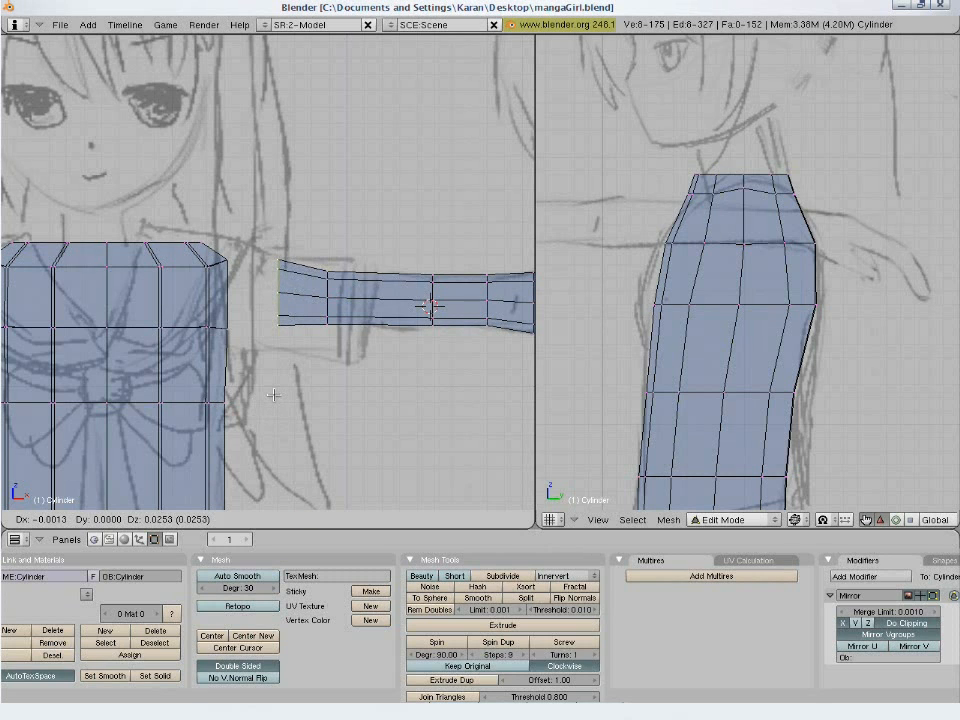
pyautogui.click(273, 395)
# - Save the model over the existing mangaGirl.blend file
pyautogui.hotkey('ctrl', 's')
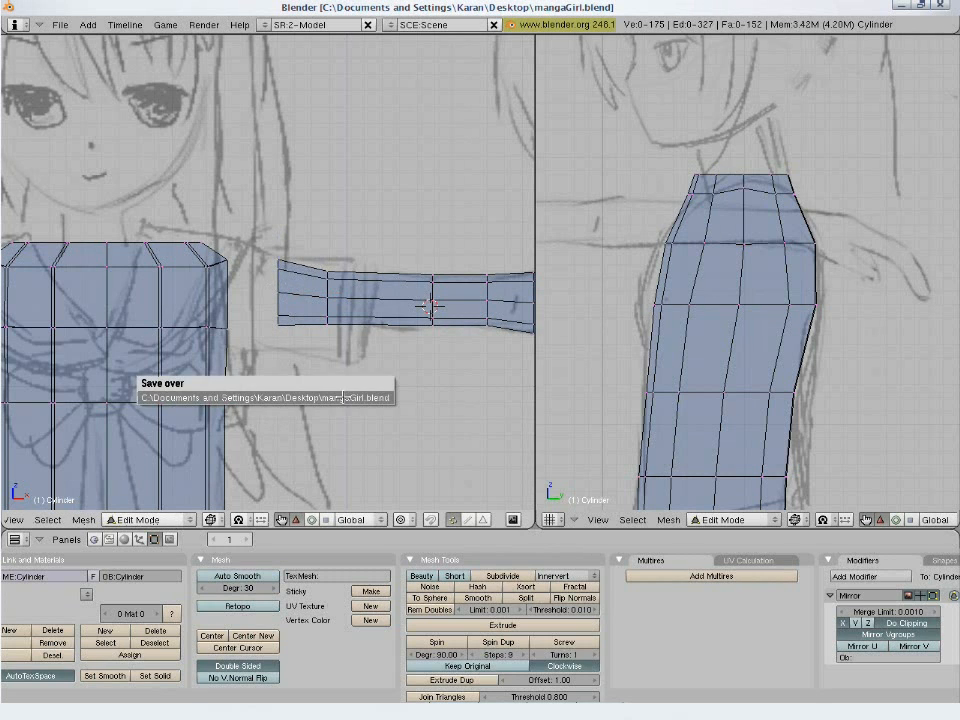
pyautogui.click(343, 395)
pyautogui.scroll(-3, 343, 395)
pyautogui.keyDown('shift'); pyautogui.moveTo(343, 395); pyautogui.dragTo(389, 393, button='middle'); pyautogui.keyUp('shift')
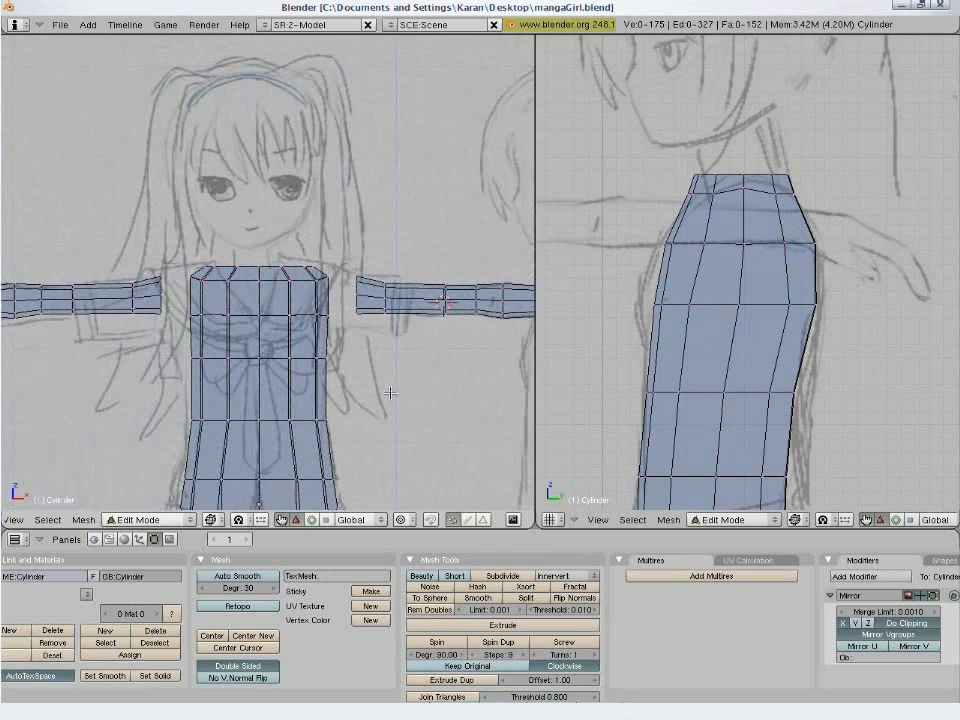
pyautogui.scroll(3, 392, 393)
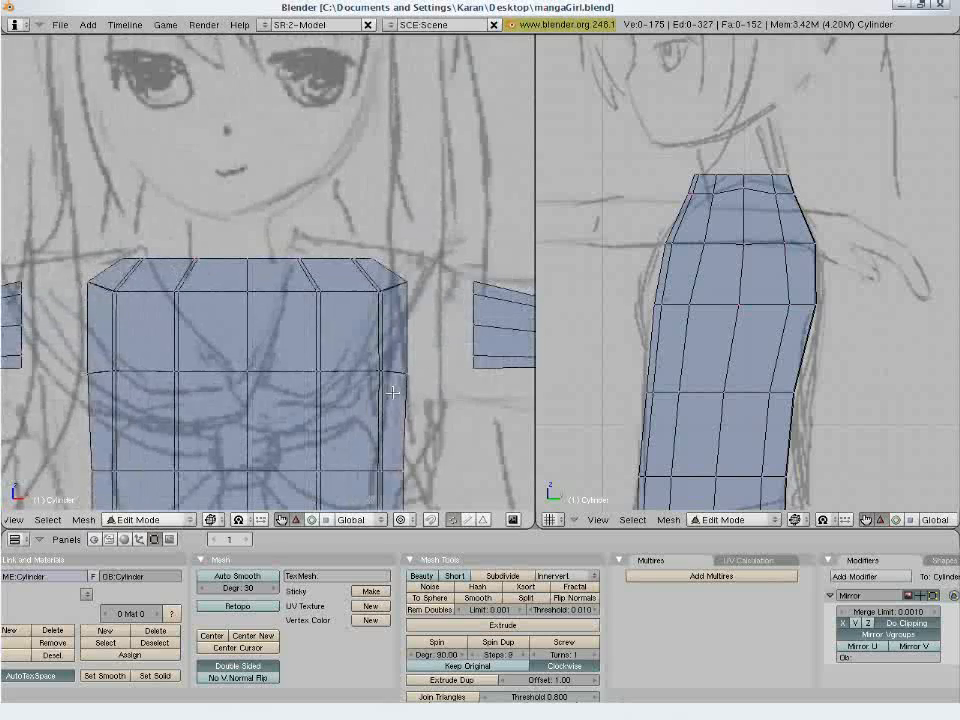
# - Select the whole linked arm and move it about 2.03 along Y in the side view to line up with the torso's shoulder
pyautogui.keyDown('shift'); pyautogui.moveTo(449, 391); pyautogui.dragTo(317, 304, button='middle'); pyautogui.keyUp('shift')
pyautogui.moveTo(349, 253)
pyautogui.keyDown('shift'); pyautogui.mouseDown(button='middle')
pyautogui.moveTo(381, 328)
pyautogui.moveTo(396, 326)
pyautogui.moveTo(353, 332)
pyautogui.mouseUp(button='middle'); pyautogui.keyUp('shift')
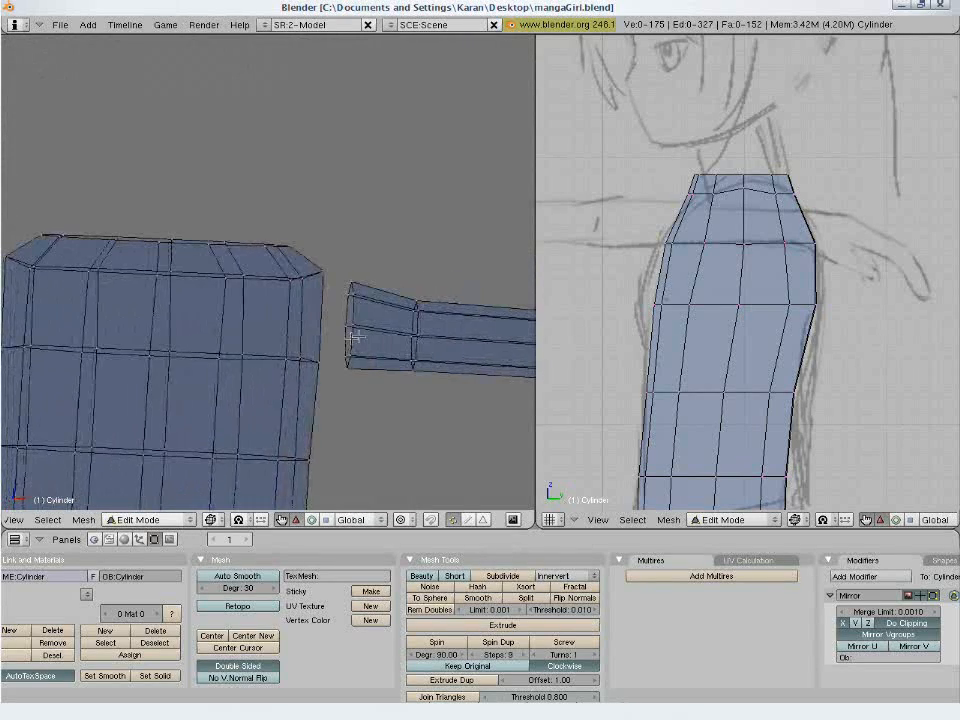
pyautogui.rightClick(356, 328)
pyautogui.press('KP_1')
pyautogui.hotkey('ctrl', 'l')
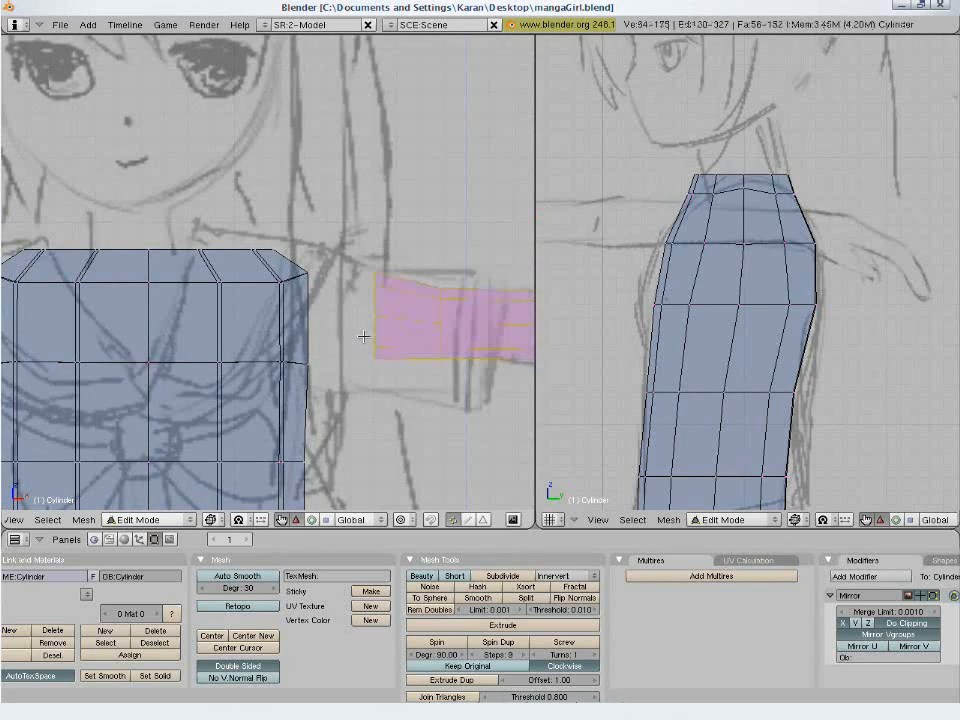
pyautogui.scroll(-7, 722, 354)
pyautogui.scroll(3, 727, 363)
pyautogui.scroll(1, 727, 363)
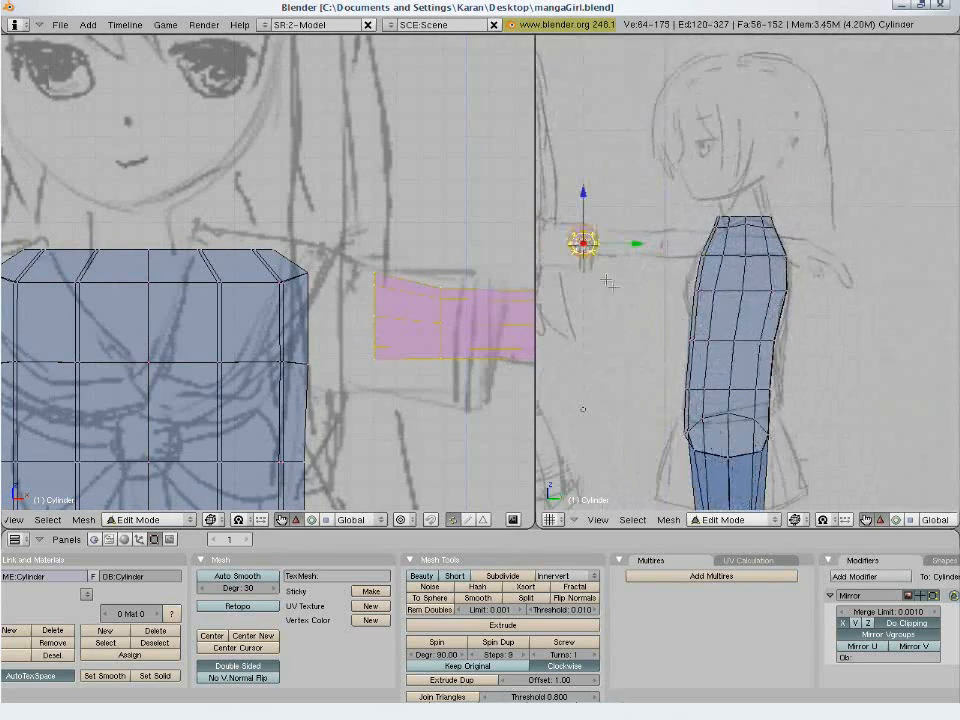
pyautogui.keyDown('shift'); pyautogui.moveTo(625, 283); pyautogui.dragTo(652, 292, button='middle'); pyautogui.keyUp('shift')
pyautogui.press('g')
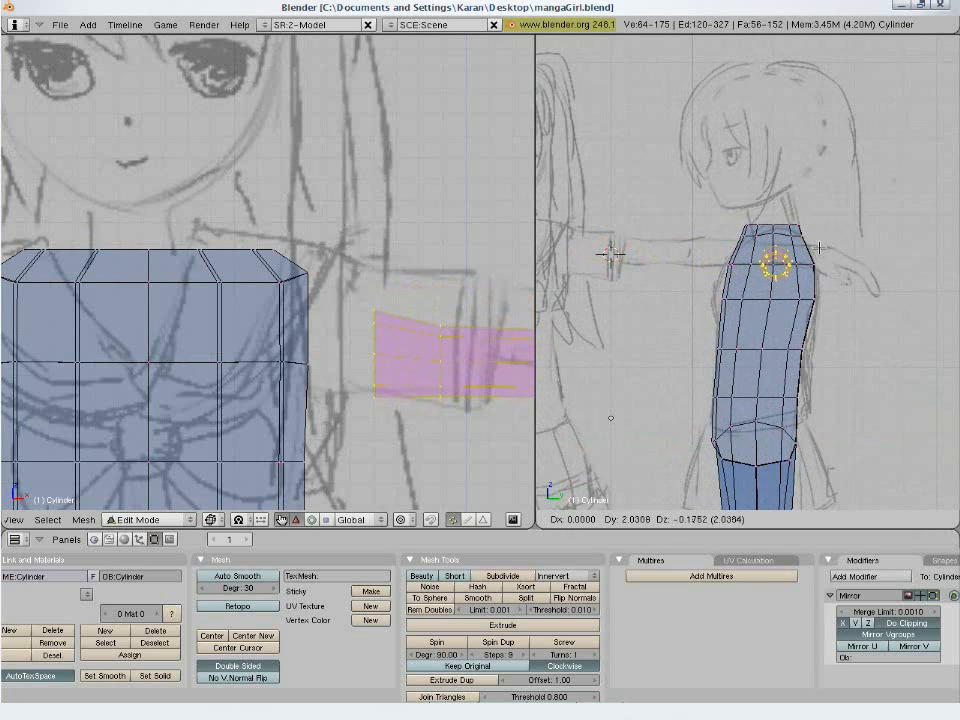
pyautogui.click(819, 258)
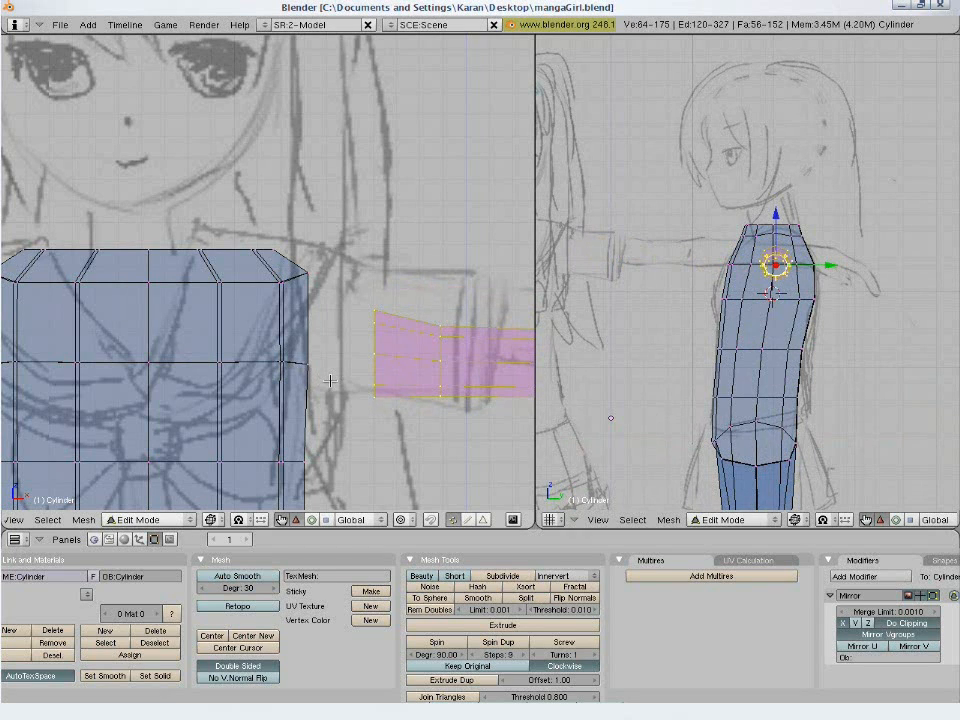
# - Raise the whole arm in the front view to match the top line of the sketched sleeve
pyautogui.press('g')
pyautogui.click(374, 331)
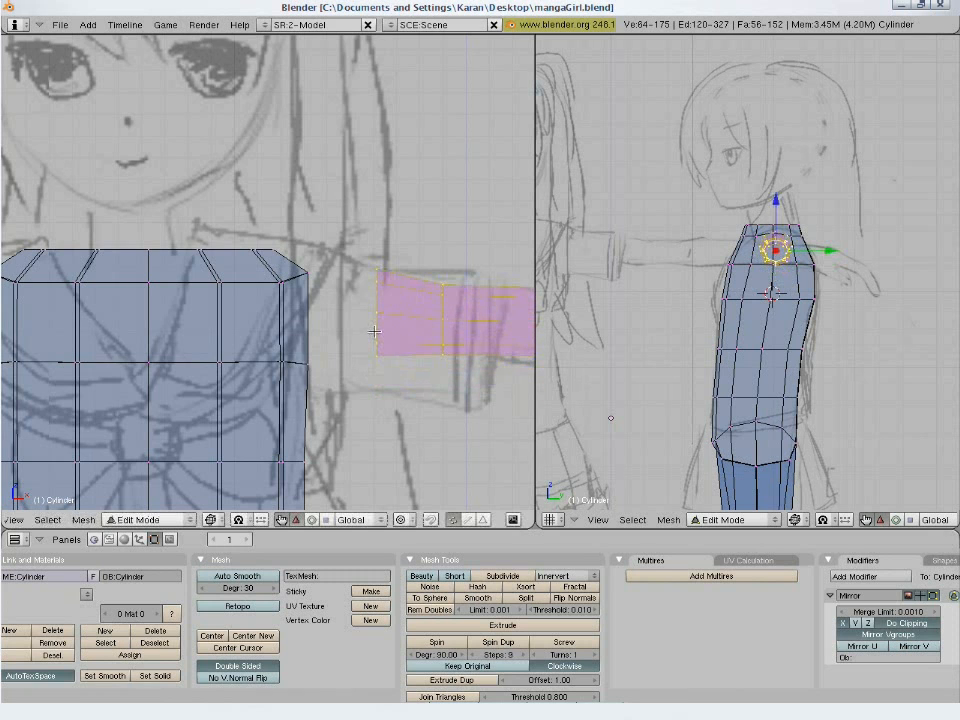
pyautogui.scroll(-5, 374, 341)
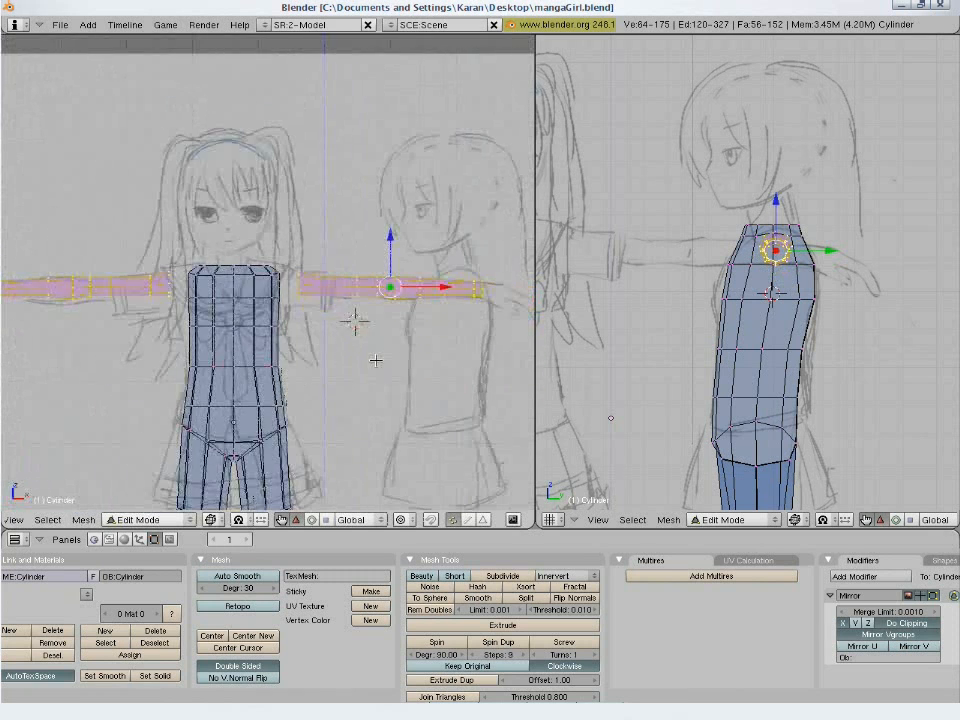
pyautogui.scroll(4, 400, 347)
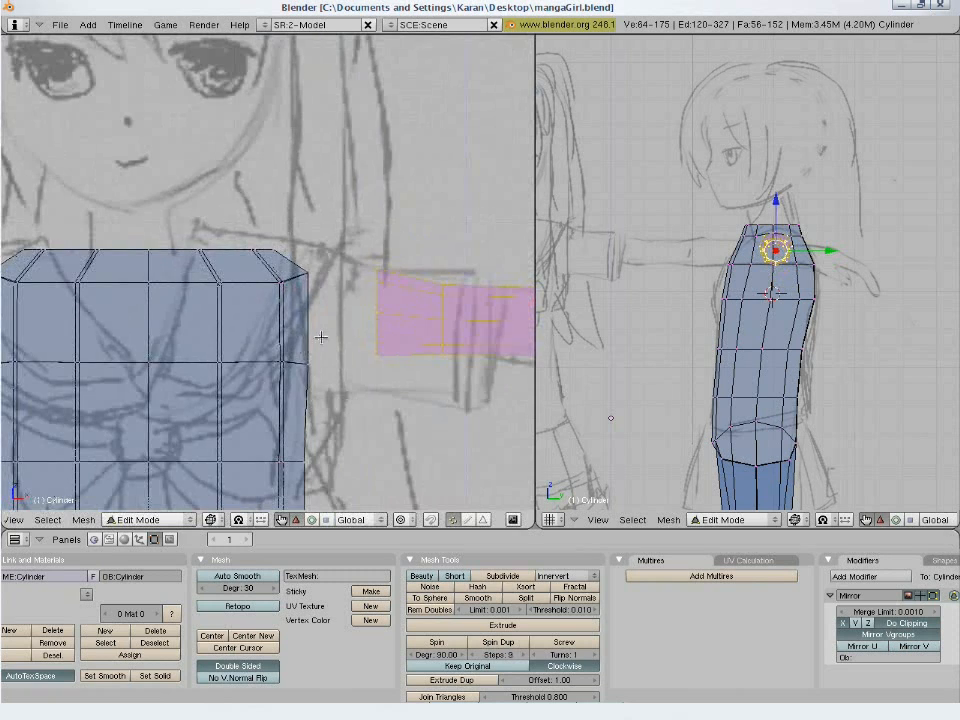
# - Show the model in solid shading and select the arm's open shoulder ring to check its vertex count
pyautogui.moveTo(320, 337)
pyautogui.mouseDown(button='middle')
pyautogui.moveTo(373, 324)
pyautogui.moveTo(366, 345)
pyautogui.moveTo(324, 311)
pyautogui.moveTo(209, 302)
pyautogui.moveTo(392, 336)
pyautogui.moveTo(326, 339)
pyautogui.moveTo(388, 330)
pyautogui.mouseUp(button='middle')
pyautogui.press('a')
pyautogui.press('z')
pyautogui.rightClick(316, 219)
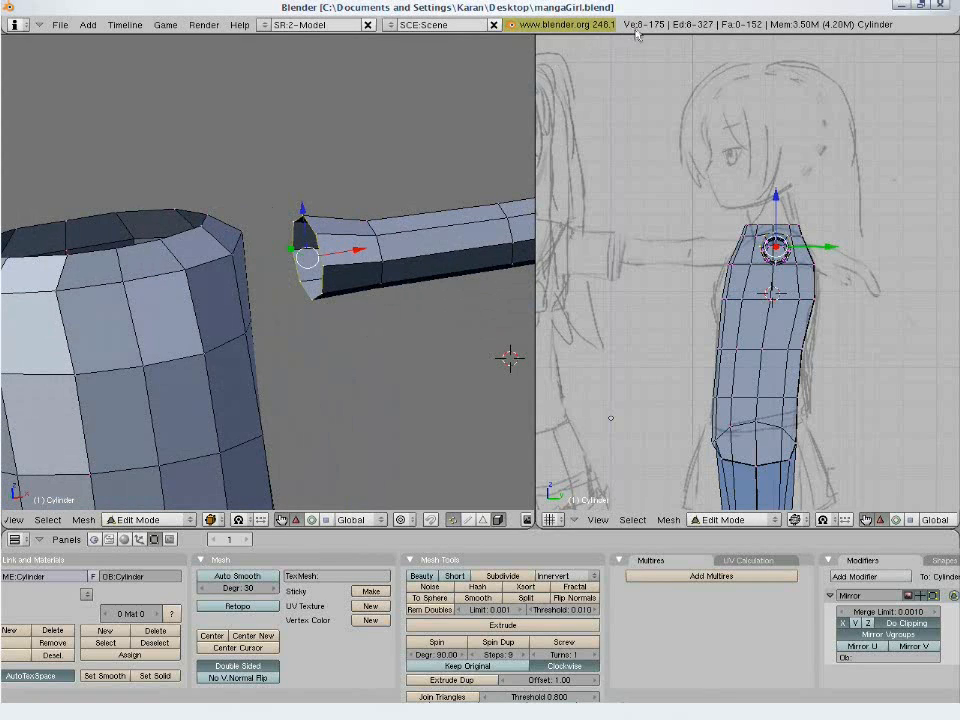
pyautogui.moveTo(332, 294); pyautogui.dragTo(416, 306, button='middle')
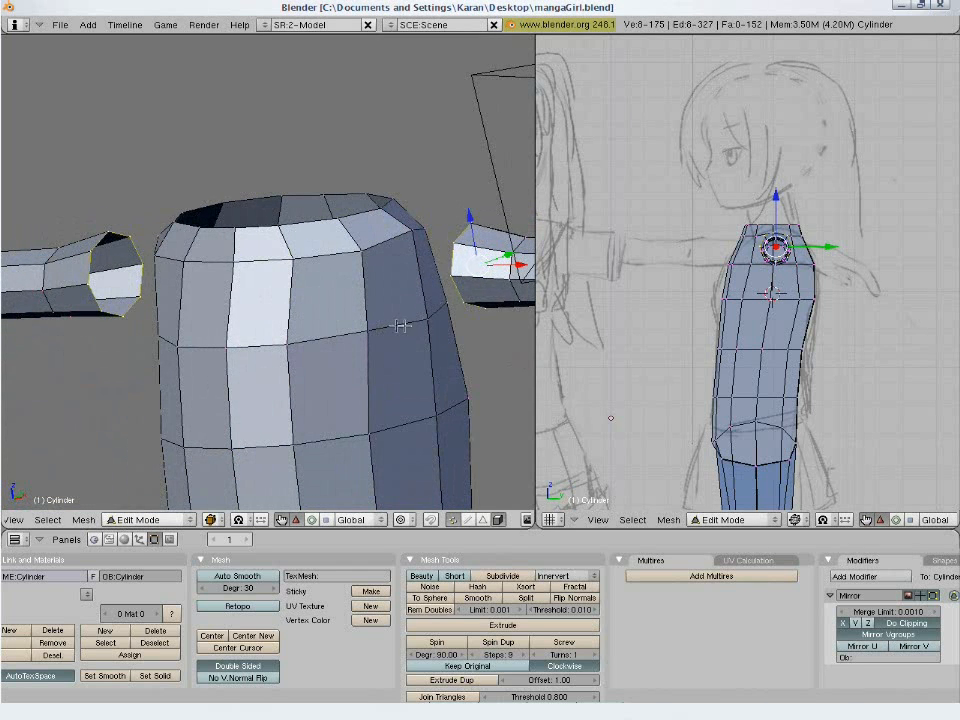
pyautogui.moveTo(426, 234); pyautogui.dragTo(399, 306, button='middle')
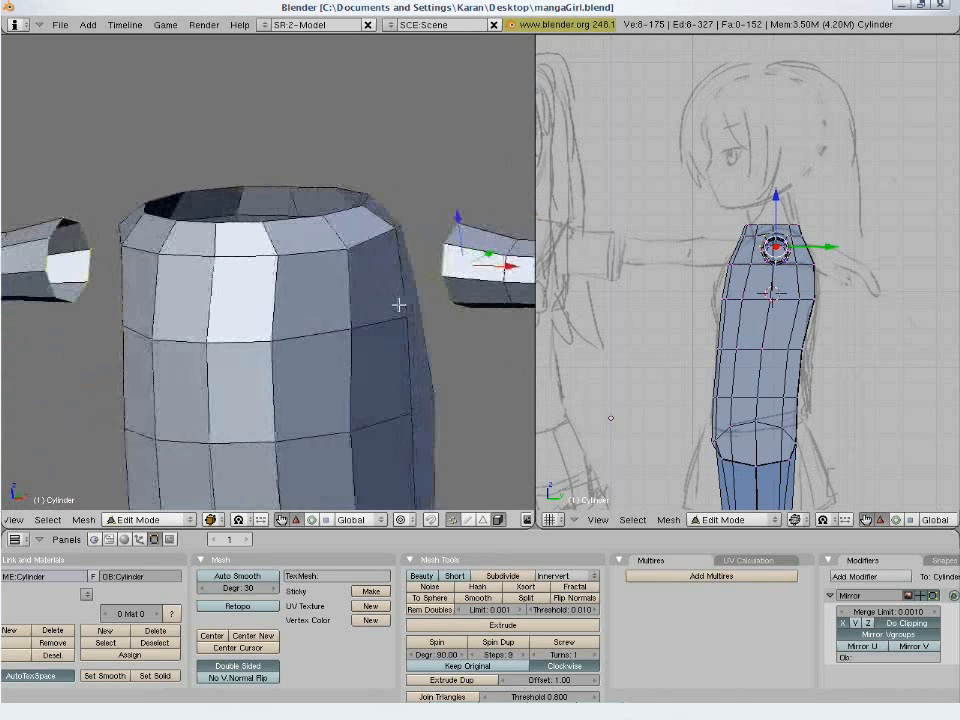
# - Select the vertices around the two torso side faces facing the arm to compare their count with the arm ring
pyautogui.press('a')
pyautogui.rightClick(408, 318)
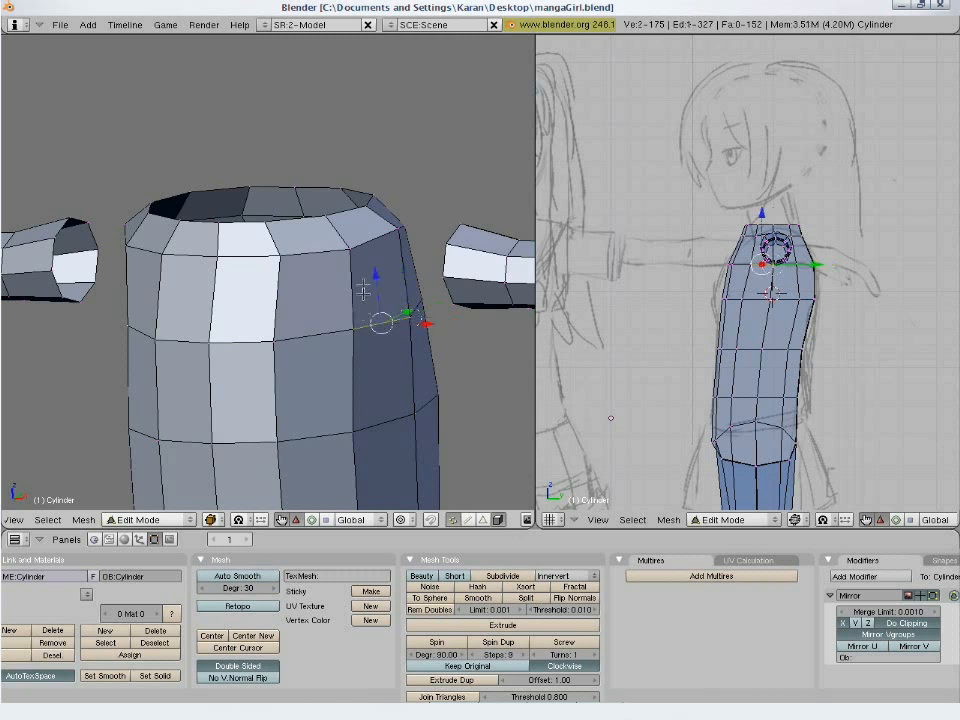
pyautogui.keyDown('shift'); pyautogui.rightClick(357, 258); pyautogui.keyUp('shift')
pyautogui.keyDown('shift'); pyautogui.rightClick(395, 228); pyautogui.keyUp('shift')
pyautogui.moveTo(425, 251); pyautogui.dragTo(483, 308, button='middle')
pyautogui.keyDown('shift'); pyautogui.rightClick(483, 303); pyautogui.keyUp('shift')
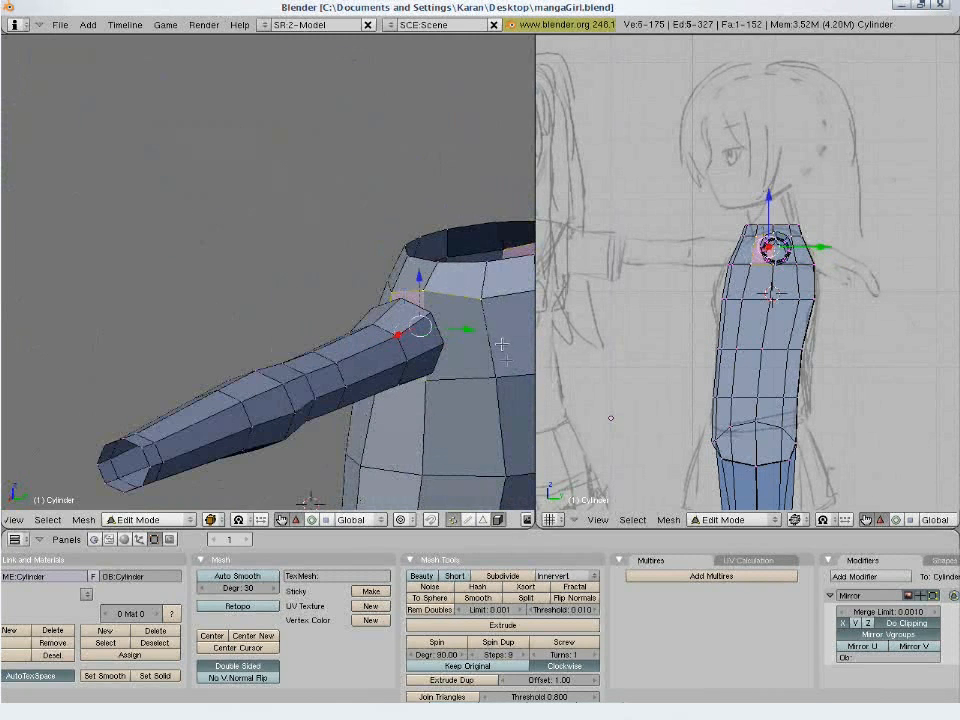
pyautogui.keyDown('shift'); pyautogui.rightClick(510, 376); pyautogui.keyUp('shift')
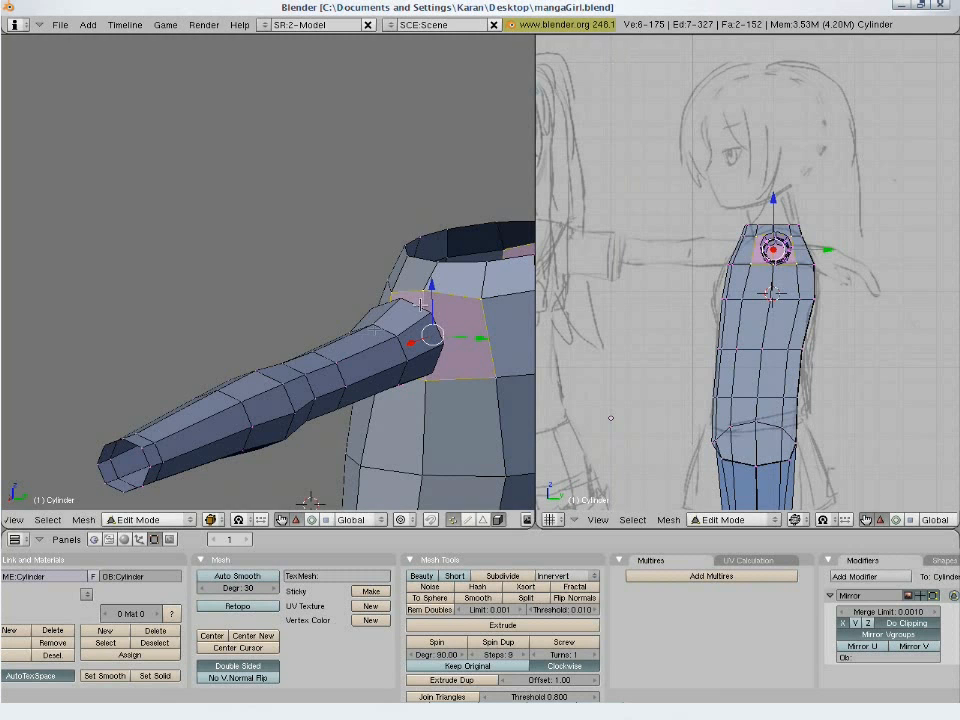
pyautogui.moveTo(310, 343); pyautogui.dragTo(408, 323, button='middle')
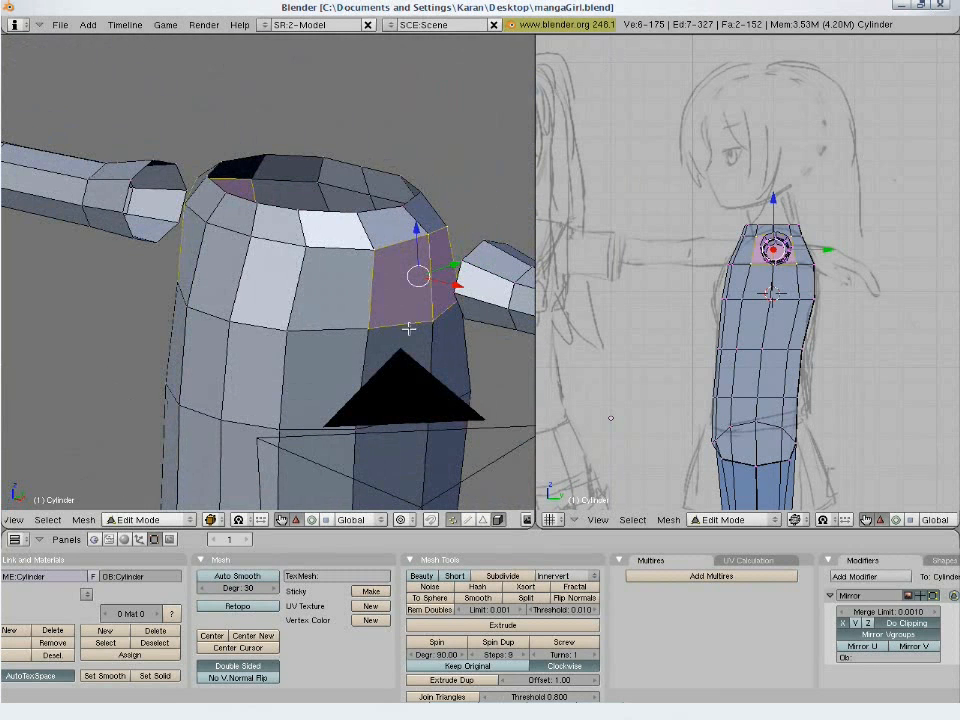
# - Isolate the outline edges of the two torso side faces in edge select mode, then reselect their corners in vertex mode
pyautogui.hotkey('ctrl', 'Tab')
pyautogui.click(397, 256)
pyautogui.keyDown('shift'); pyautogui.rightClick(425, 299); pyautogui.keyUp('shift')
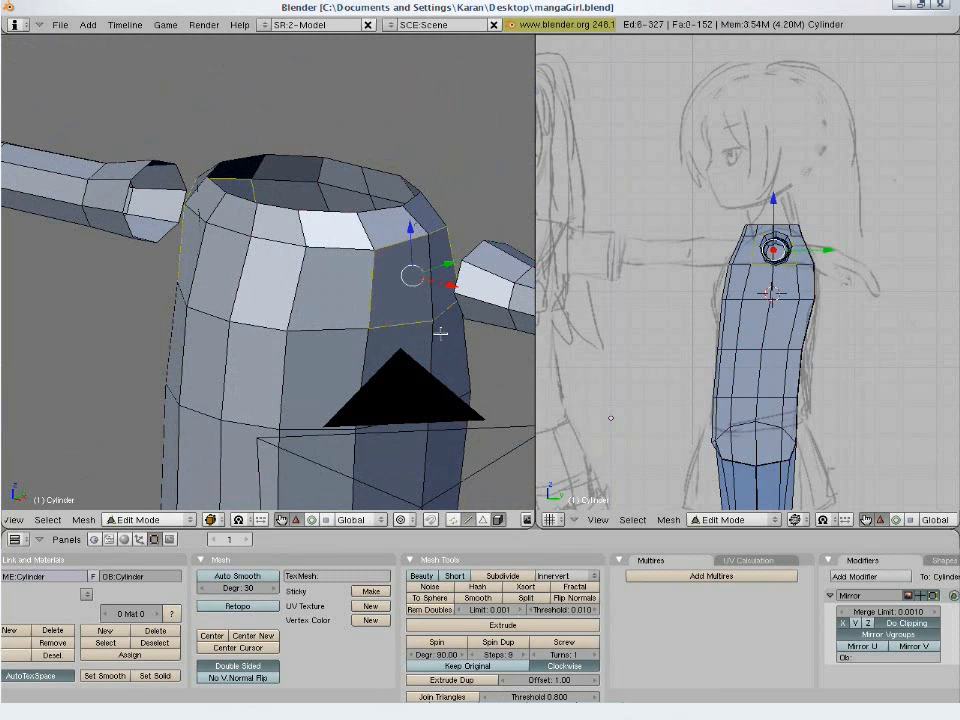
pyautogui.click(450, 520)
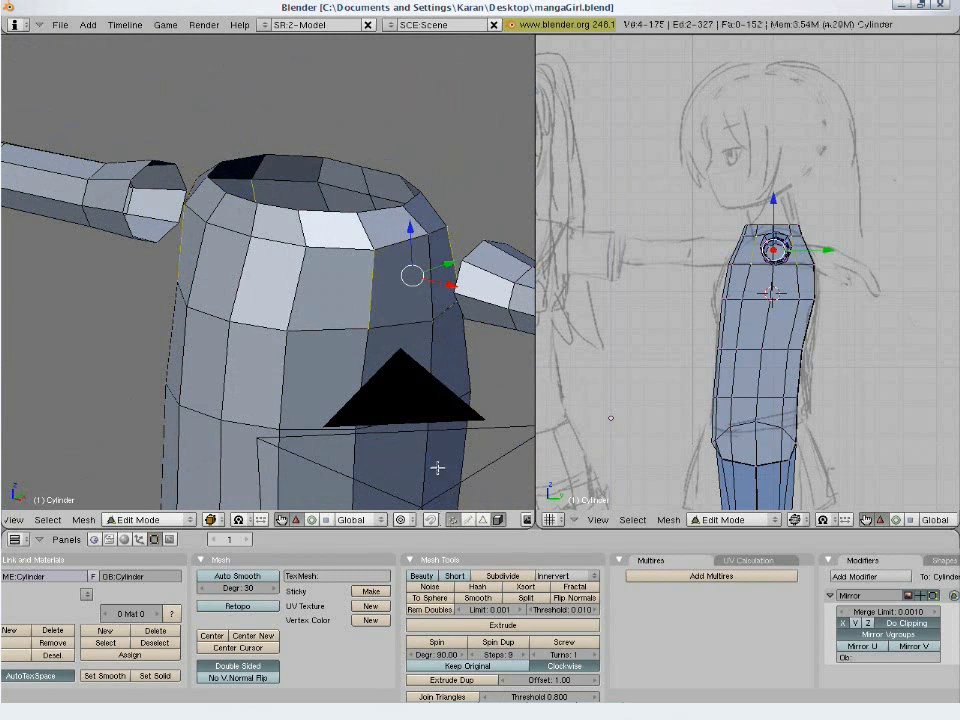
pyautogui.keyDown('shift'); pyautogui.rightClick(428, 231); pyautogui.keyUp('shift')
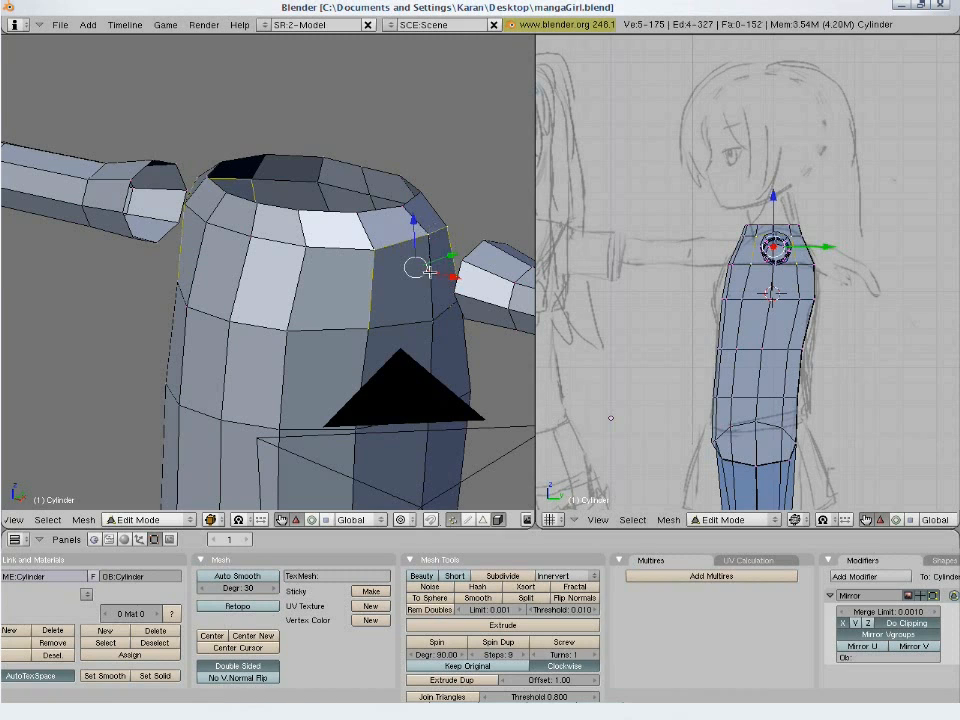
pyautogui.keyDown('shift'); pyautogui.rightClick(449, 330); pyautogui.keyUp('shift')
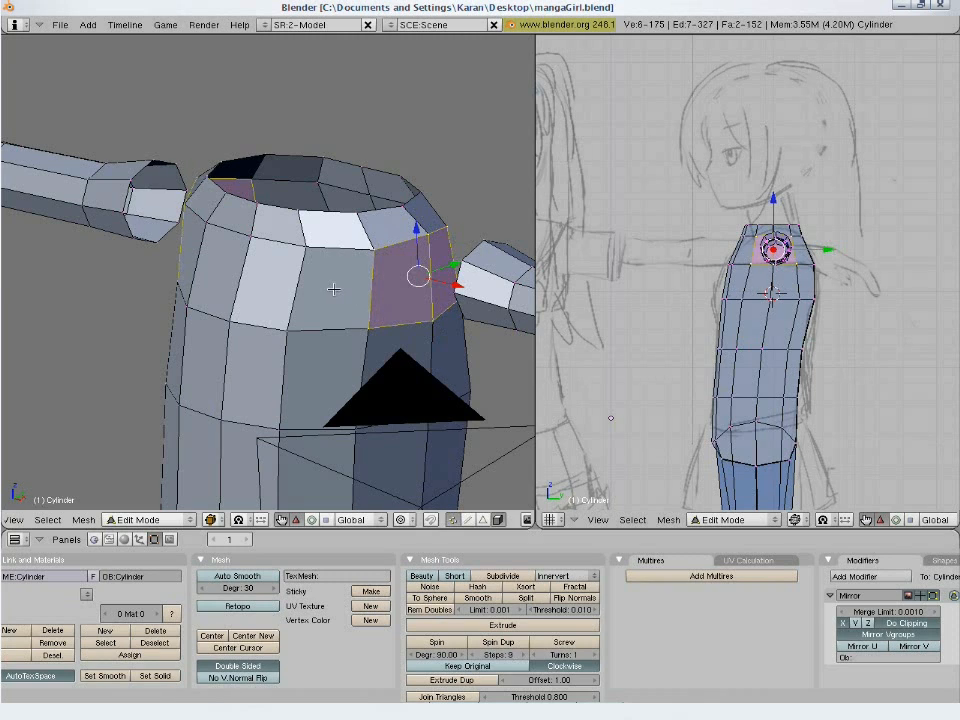
# - Add a single loop cut around the upper torso through the middle of the two shoulder-side faces and clear the selection
pyautogui.hotkey('ctrl', 'r')
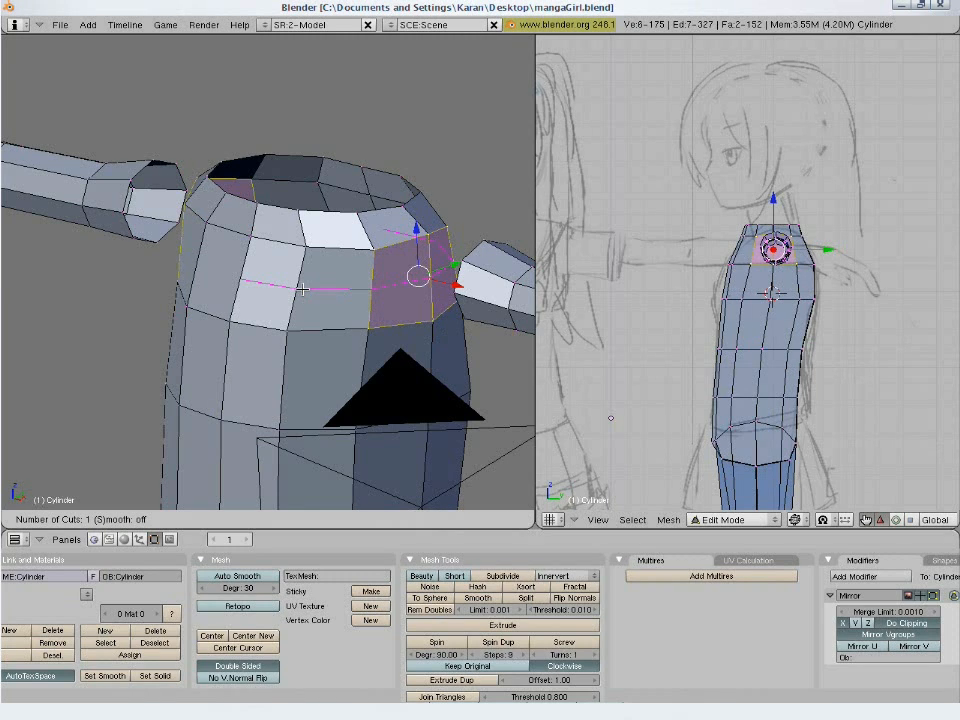
pyautogui.click(302, 289)
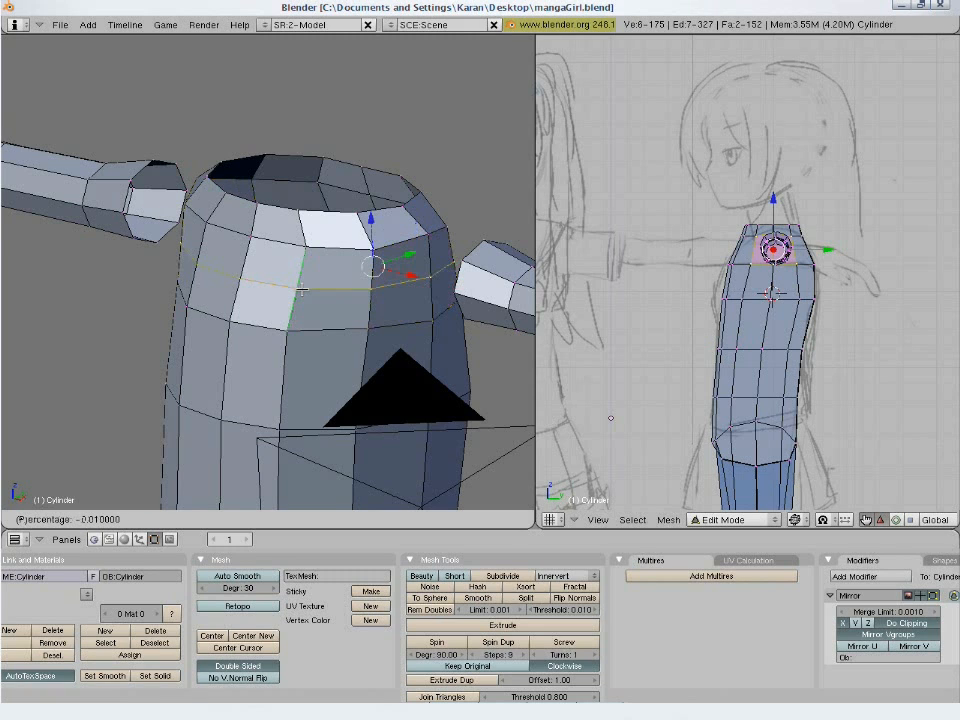
pyautogui.click(302, 289)
pyautogui.press('a')
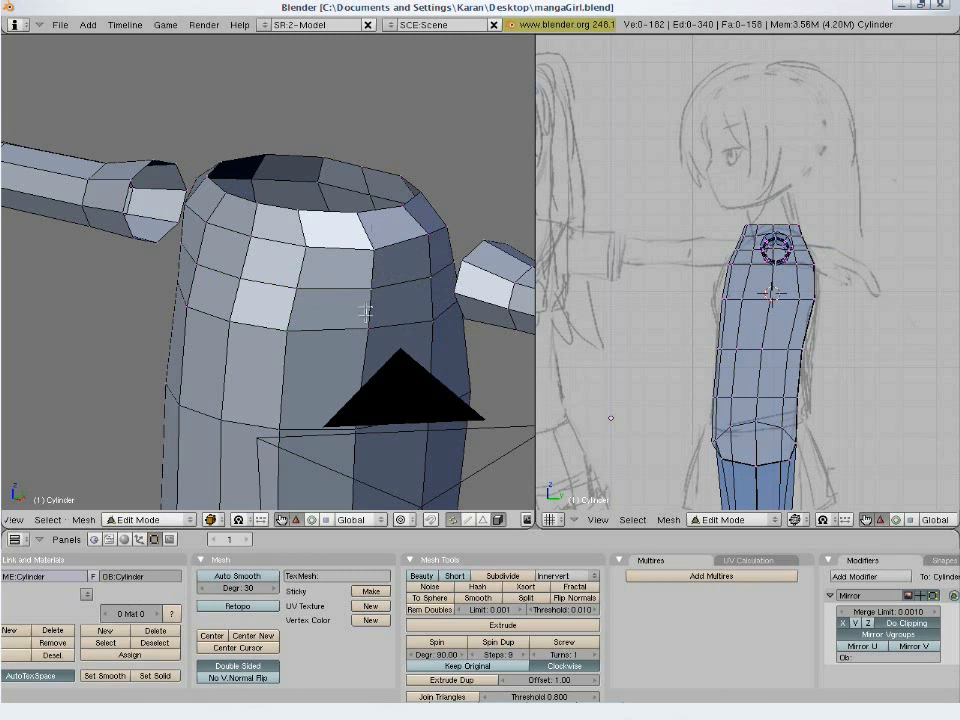
# - Select the vertices around the outline of the four torso side faces to check that they match the arm ring
pyautogui.rightClick(429, 236)
pyautogui.keyDown('shift'); pyautogui.rightClick(373, 250); pyautogui.keyUp('shift')
pyautogui.keyDown('shift'); pyautogui.rightClick(372, 291); pyautogui.keyUp('shift')
pyautogui.keyDown('shift'); pyautogui.rightClick(371, 325); pyautogui.keyUp('shift')
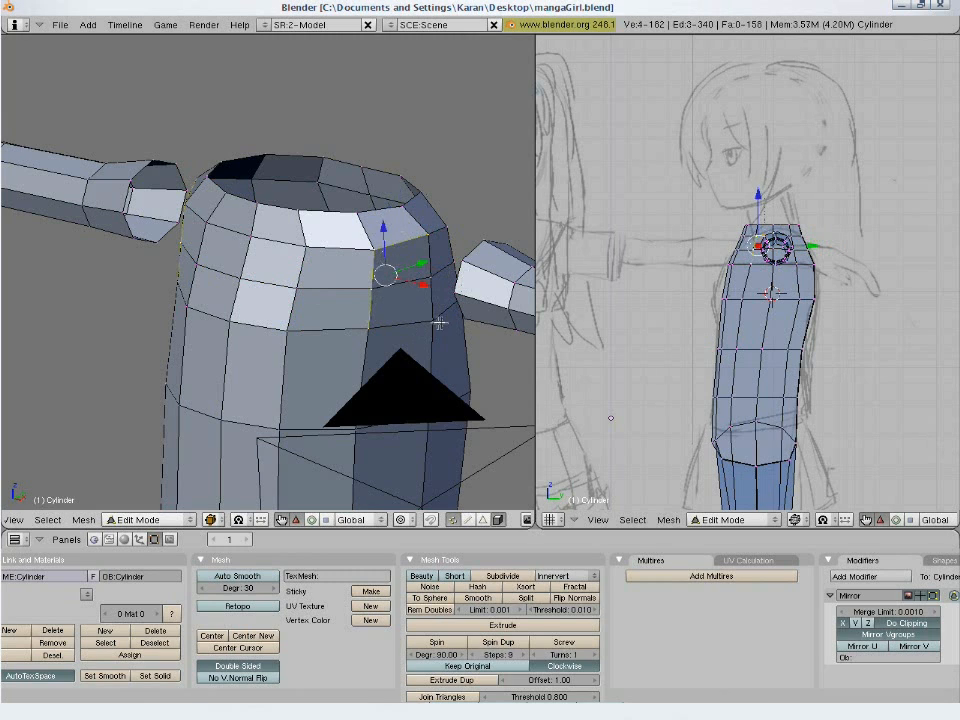
pyautogui.keyDown('shift'); pyautogui.rightClick(436, 321); pyautogui.keyUp('shift')
pyautogui.moveTo(392, 301); pyautogui.dragTo(266, 313, button='middle')
pyautogui.keyDown('shift'); pyautogui.rightClick(489, 282); pyautogui.keyUp('shift')
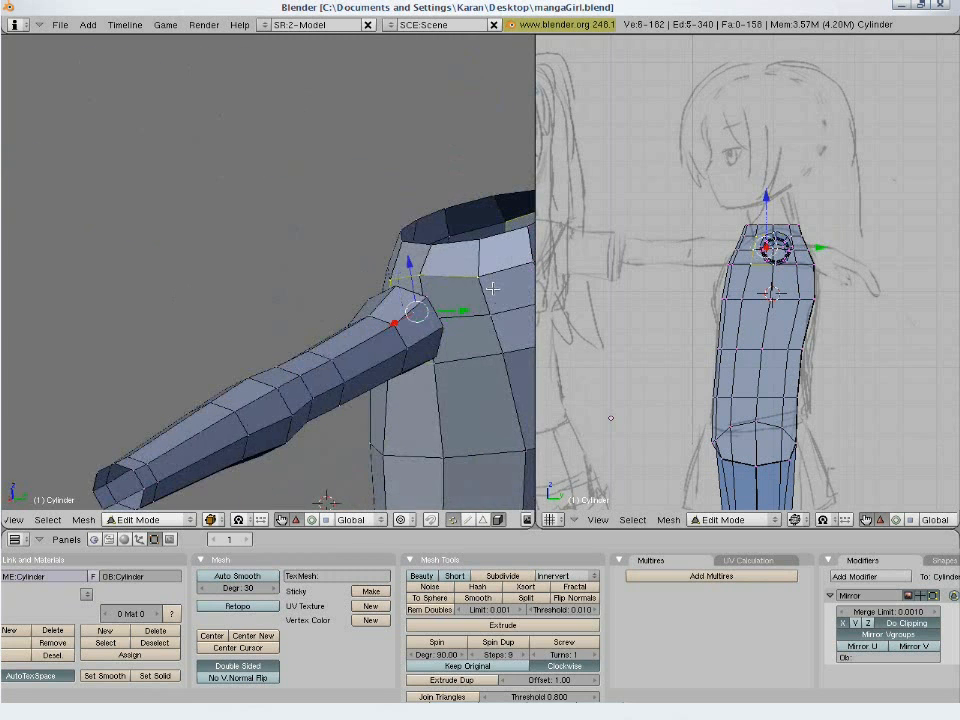
pyautogui.keyDown('shift'); pyautogui.rightClick(497, 309); pyautogui.keyUp('shift')
pyautogui.keyDown('shift'); pyautogui.rightClick(504, 352); pyautogui.keyUp('shift')
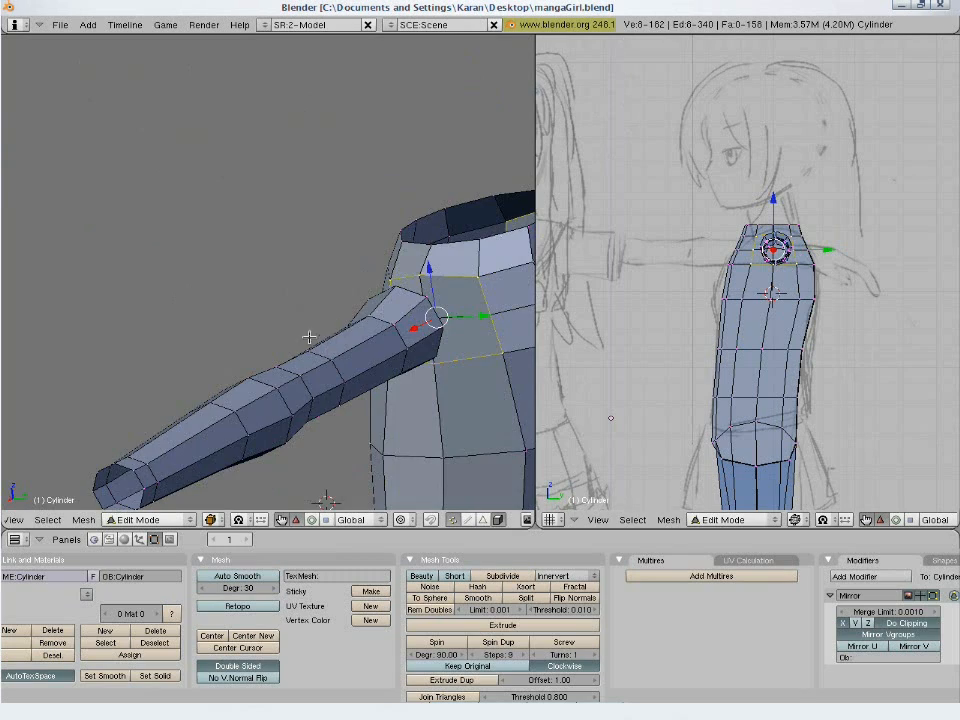
# - Delete the four torso side faces facing the arm and their leftover centre vertex to open a shoulder hole
pyautogui.moveTo(433, 390); pyautogui.dragTo(416, 262, button='middle')
pyautogui.press('a')
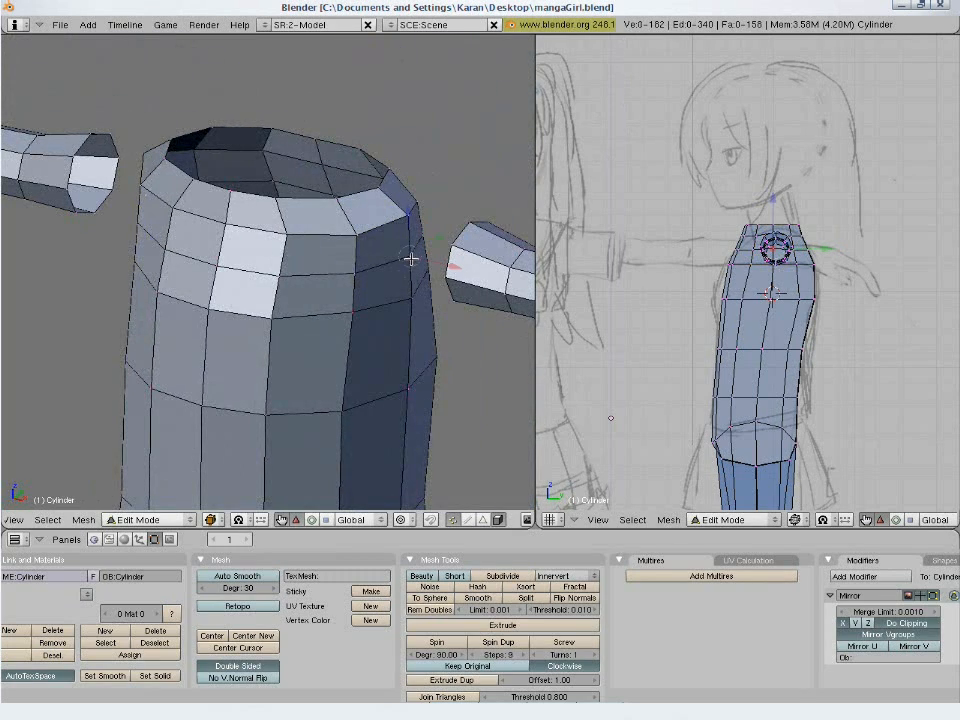
pyautogui.press('x')
pyautogui.click(394, 290)
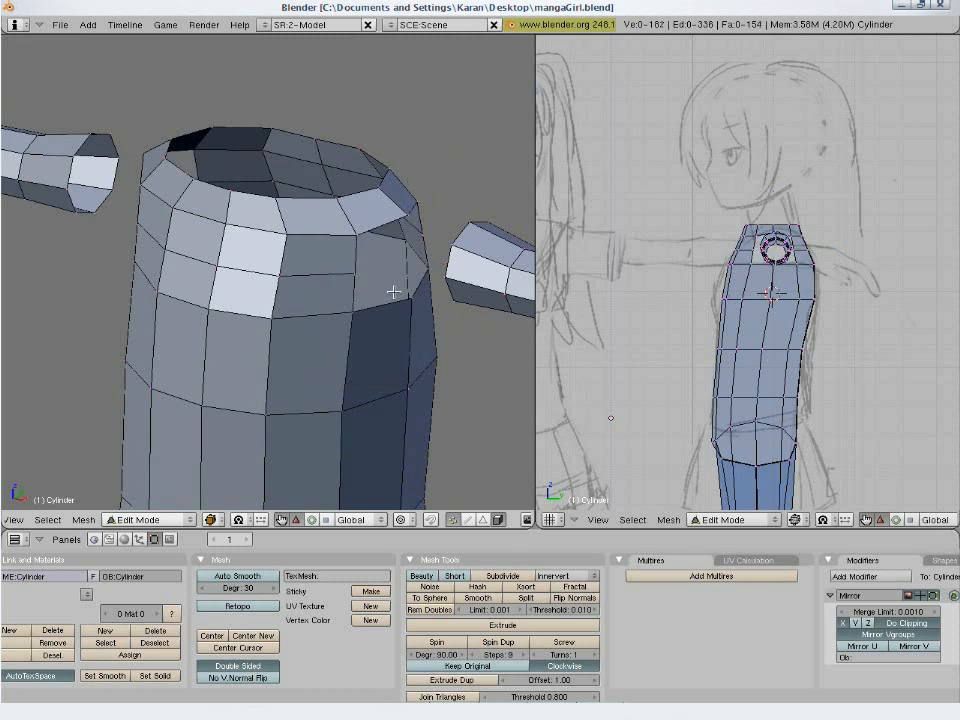
pyautogui.press('a')
pyautogui.press('a')
pyautogui.moveTo(388, 302); pyautogui.dragTo(422, 483, button='middle')
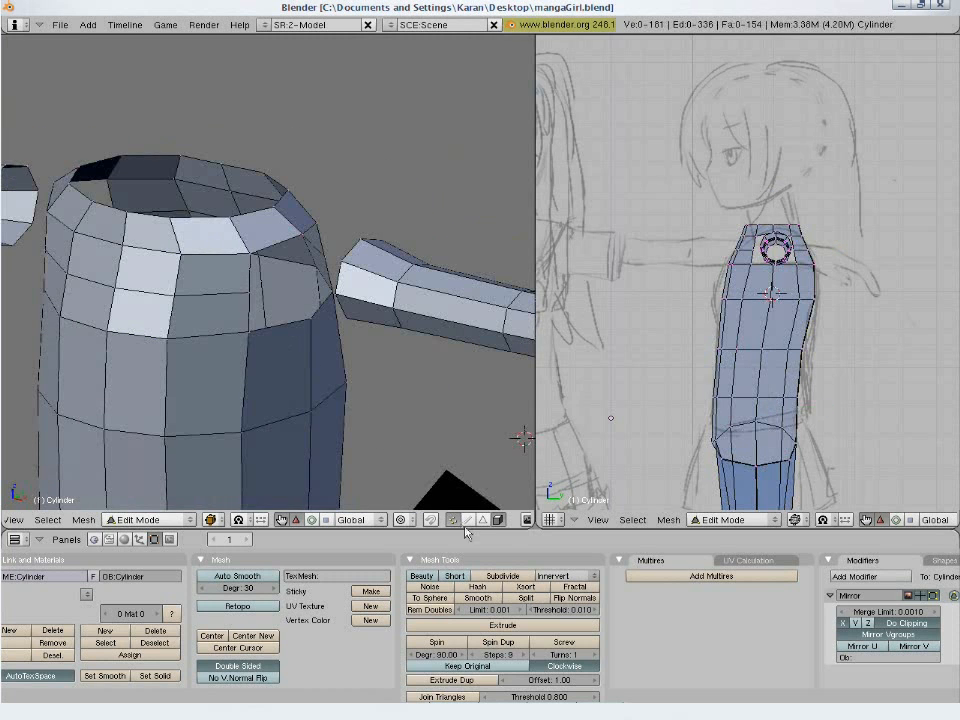
# - Select the border loop of the shoulder hole to check its vertex count, then clear the selection
pyautogui.keyDown('alt'); pyautogui.rightClick(274, 328); pyautogui.keyUp('alt')
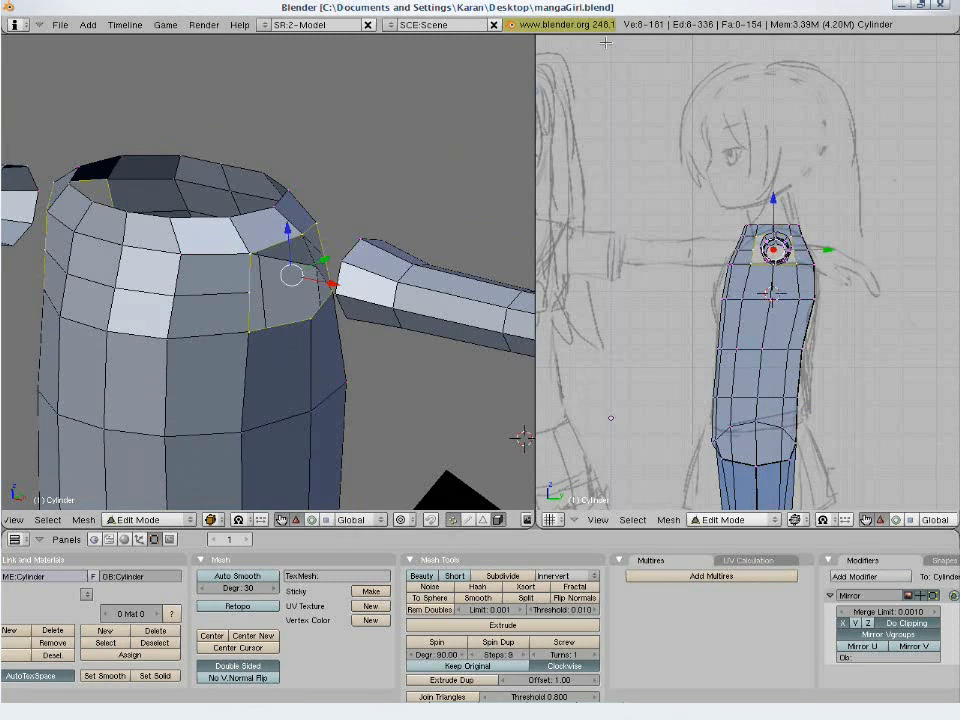
pyautogui.press('a')
pyautogui.moveTo(364, 317); pyautogui.dragTo(386, 306, button='middle')
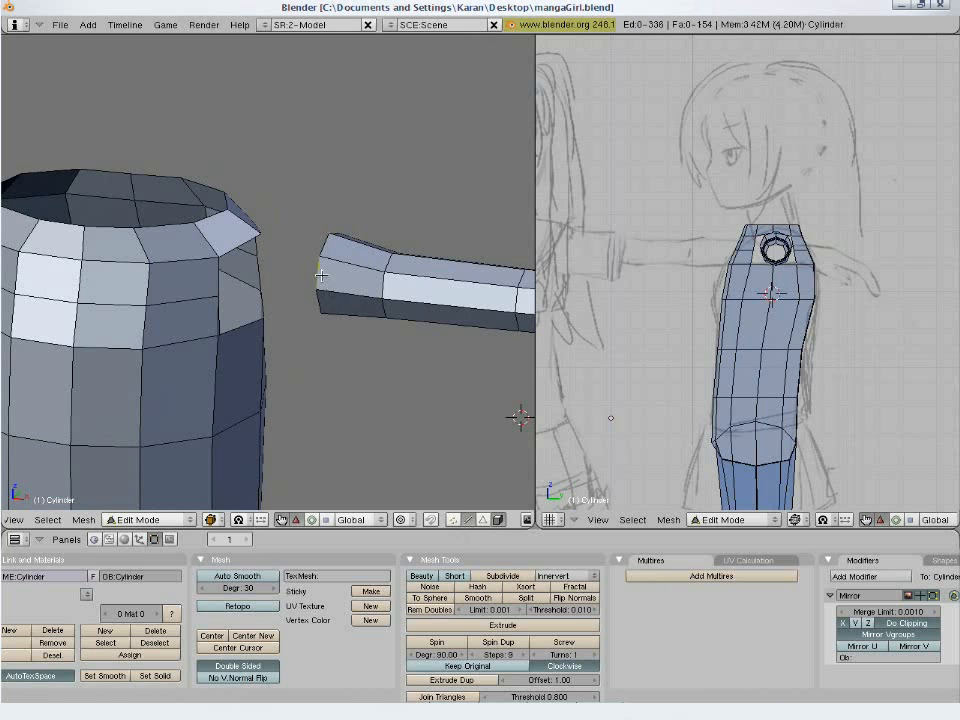
# - Fill three faces between the arm ring and the shoulder hole, covering the upper front, lower front and front underside
pyautogui.moveTo(213, 273); pyautogui.dragTo(258, 353, button='middle')
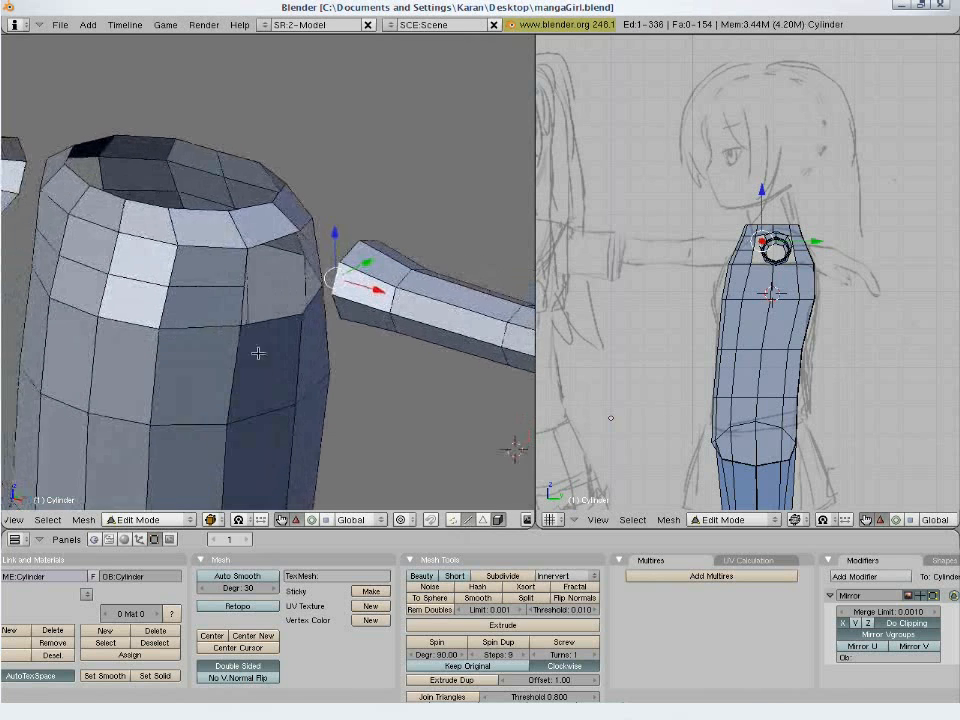
pyautogui.keyDown('shift'); pyautogui.rightClick(233, 267); pyautogui.keyUp('shift')
pyautogui.press('f')
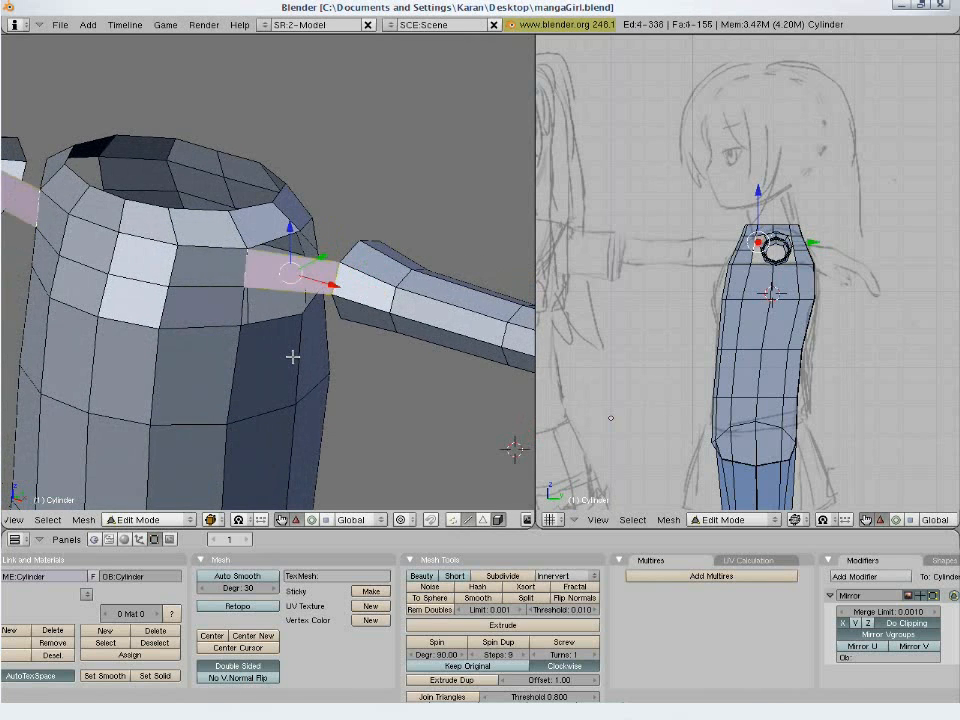
pyautogui.moveTo(214, 326); pyautogui.dragTo(309, 342, button='middle')
pyautogui.rightClick(309, 342)
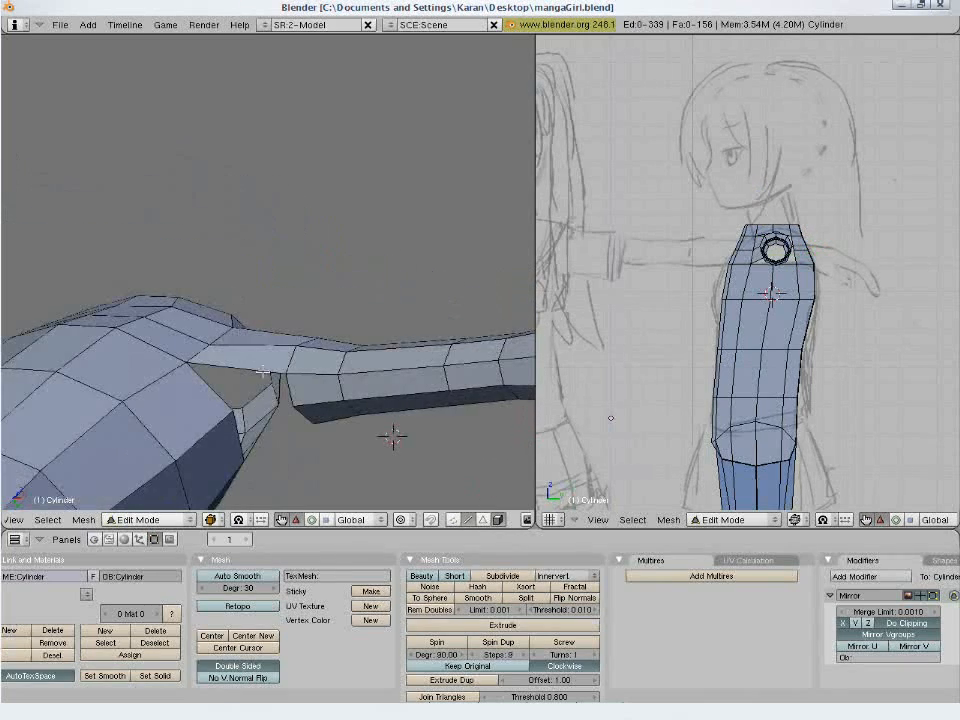
pyautogui.rightClick(287, 387)
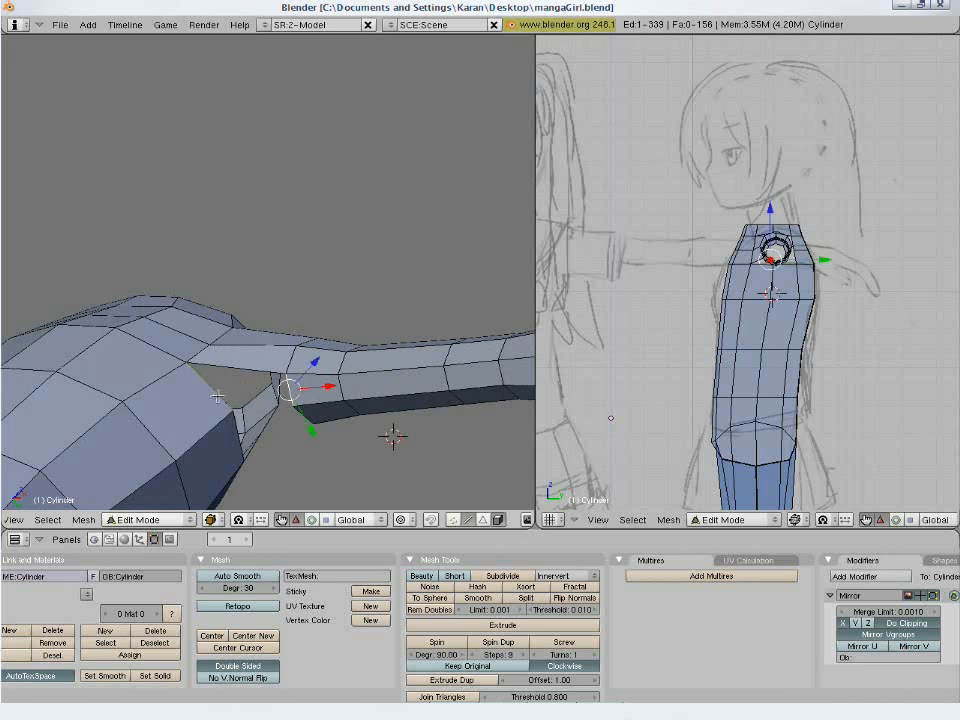
pyautogui.keyDown('shift'); pyautogui.rightClick(217, 396); pyautogui.keyUp('shift')
pyautogui.press('f')
# - Bridge the rear underside and back of the shoulder gap with three faces between matching arm and torso edges
pyautogui.moveTo(279, 461); pyautogui.dragTo(253, 370, button='middle')
pyautogui.rightClick(253, 367)
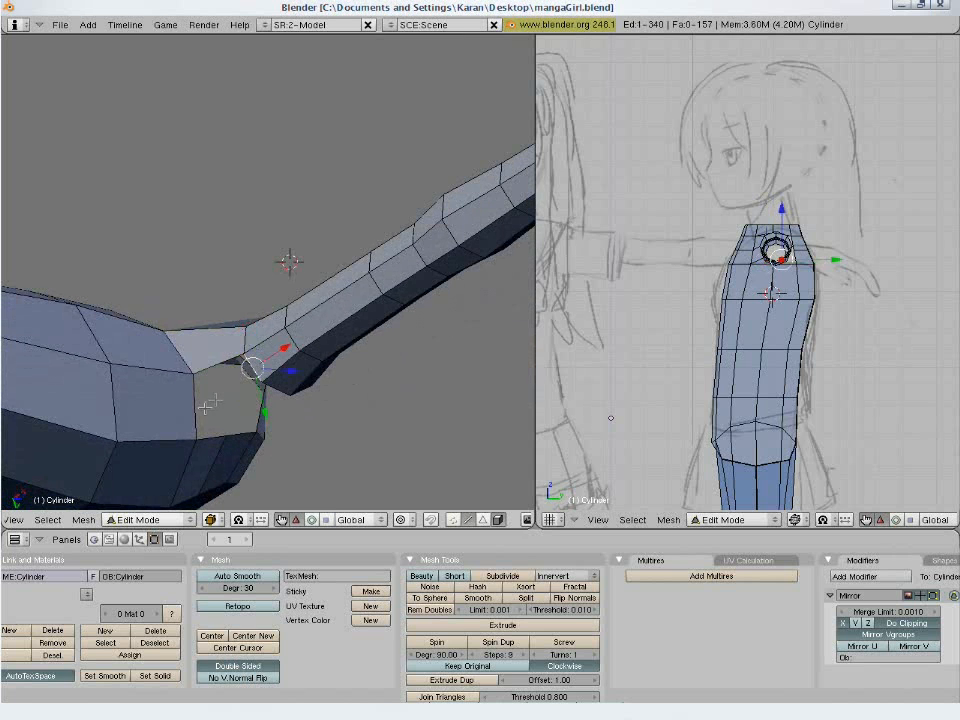
pyautogui.keyDown('shift'); pyautogui.rightClick(202, 409); pyautogui.keyUp('shift')
pyautogui.press('f')
pyautogui.moveTo(275, 424); pyautogui.dragTo(205, 311, button='middle')
pyautogui.rightClick(174, 296)
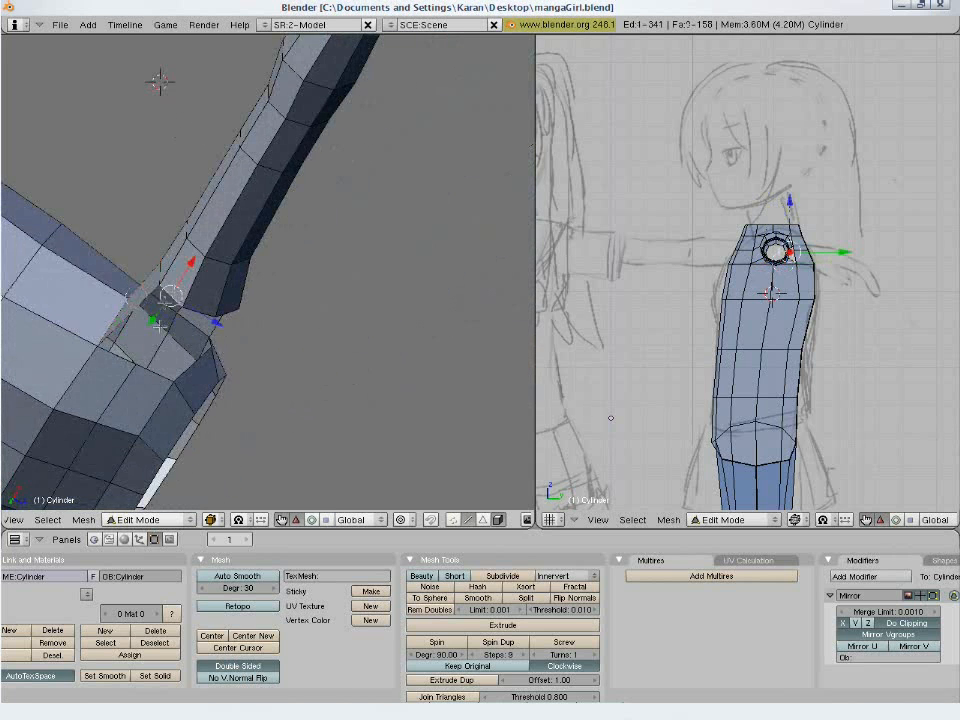
pyautogui.keyDown('shift'); pyautogui.rightClick(124, 362); pyautogui.keyUp('shift')
pyautogui.press('f')
pyautogui.moveTo(252, 343); pyautogui.dragTo(196, 277, button='middle')
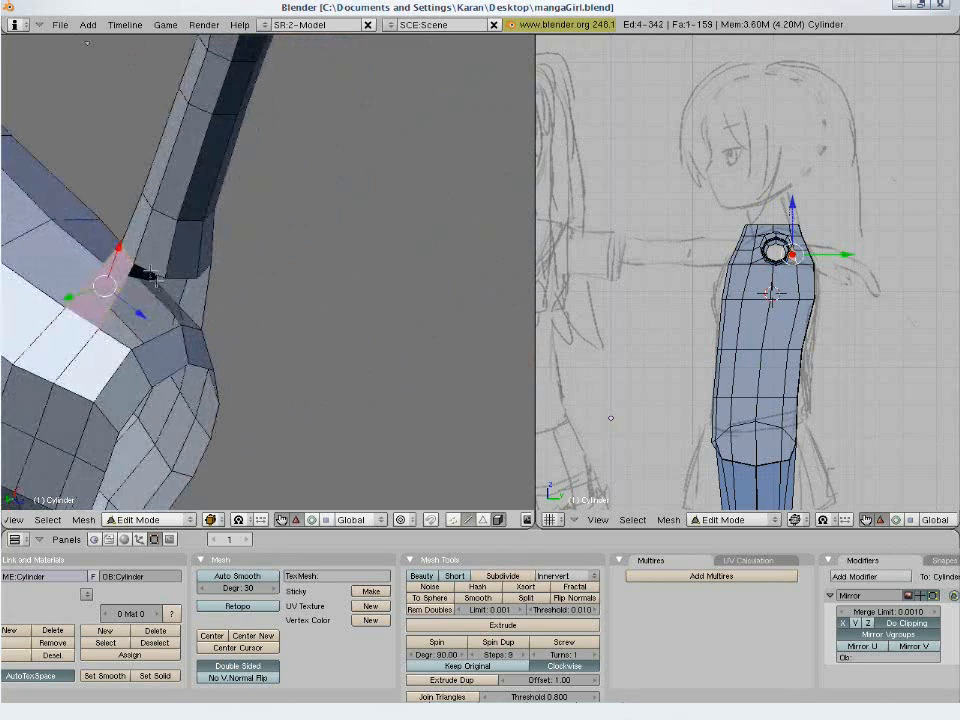
pyautogui.rightClick(149, 273)
pyautogui.keyDown('shift'); pyautogui.rightClick(107, 344); pyautogui.keyUp('shift')
pyautogui.press('f')
# - Close the top of the shoulder gap with two faces so the arm is fully joined to the torso
pyautogui.moveTo(272, 369); pyautogui.dragTo(214, 316, button='middle')
pyautogui.rightClick(141, 228)
pyautogui.rightClick(148, 246)
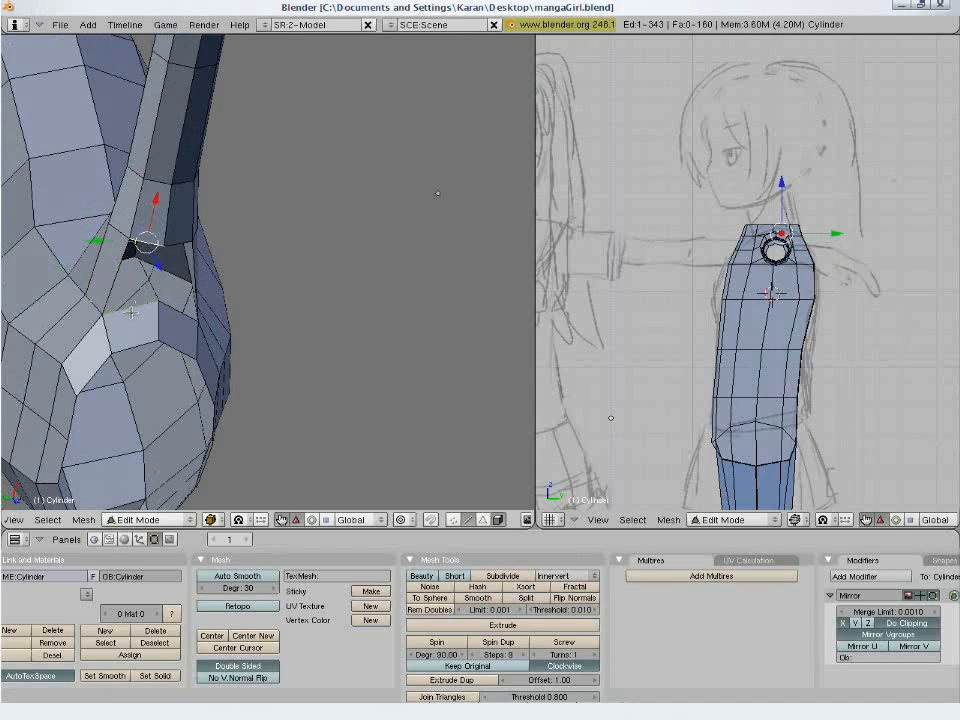
pyautogui.keyDown('shift'); pyautogui.rightClick(136, 305); pyautogui.keyUp('shift')
pyautogui.press('f')
pyautogui.rightClick(176, 242)
pyautogui.keyDown('shift'); pyautogui.rightClick(188, 313); pyautogui.keyUp('shift')
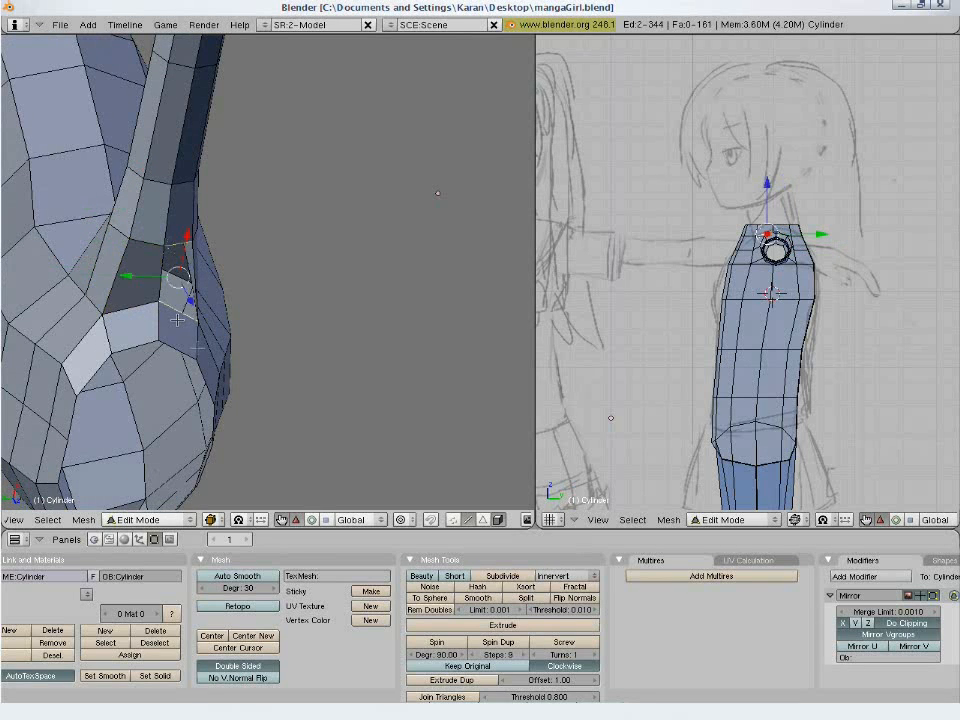
pyautogui.press('f')
pyautogui.scroll(-3, 285, 431)
pyautogui.moveTo(285, 431); pyautogui.dragTo(153, 357, button='middle')
pyautogui.moveTo(365, 140); pyautogui.dragTo(347, 281, button='middle')
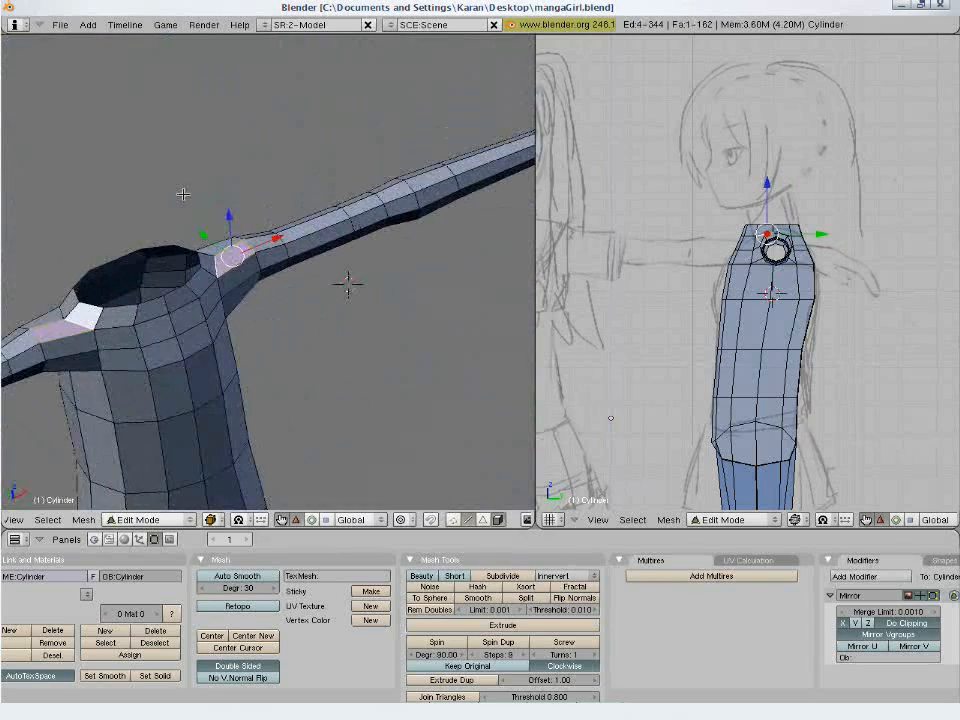
# - Clear the selection and move the arm's edge loop nearest the shoulder slightly toward the torso in front view
pyautogui.press('KP_1')
pyautogui.press('a')
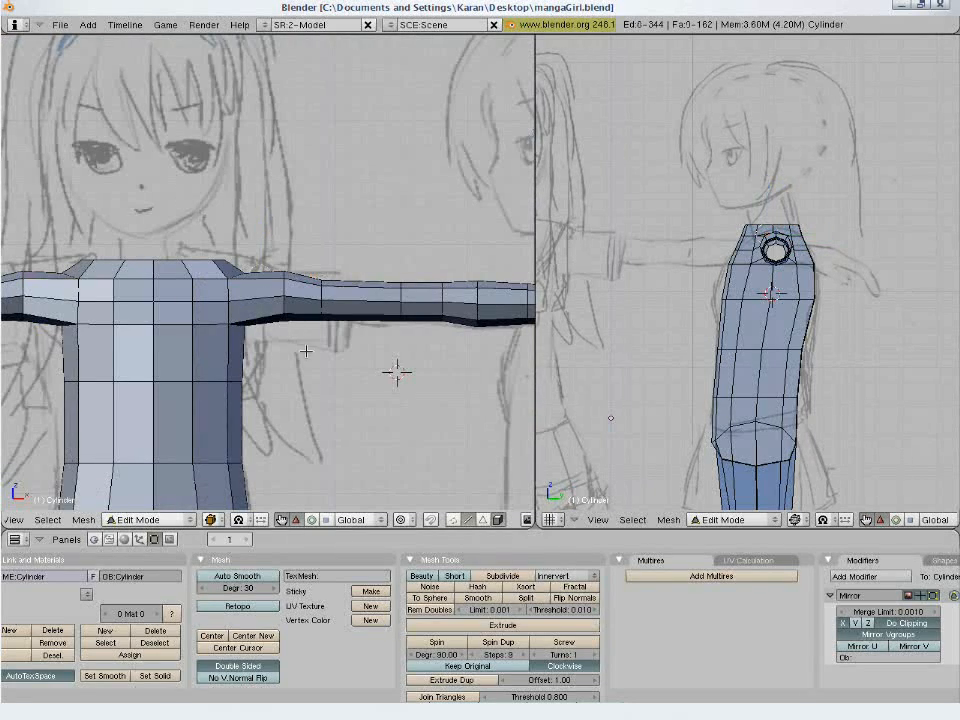
pyautogui.rightClick(273, 297)
pyautogui.press('g')
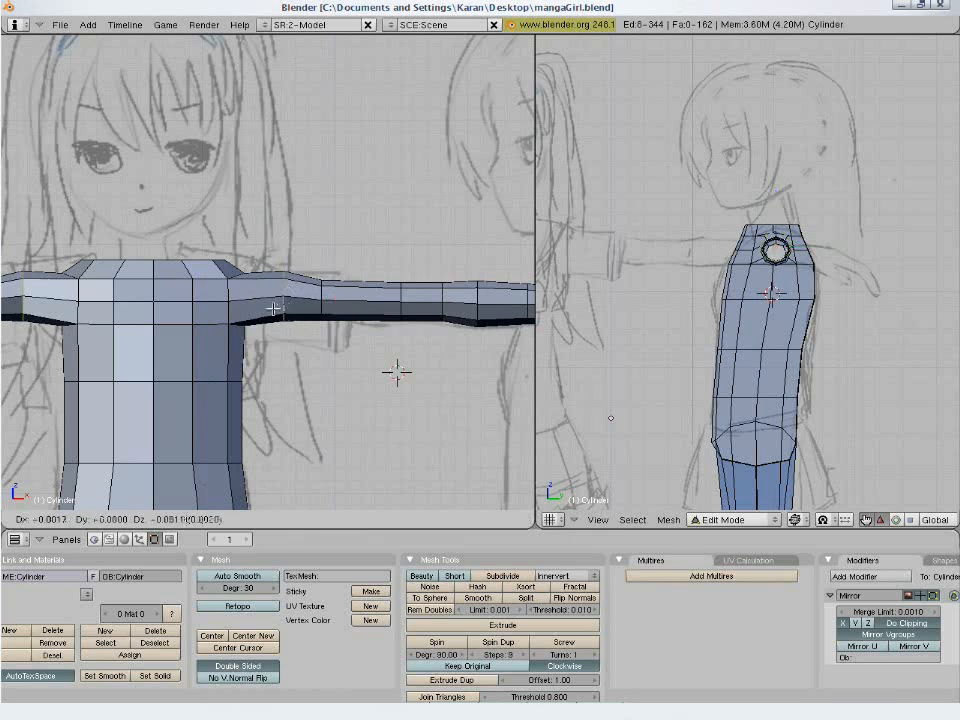
pyautogui.click(245, 290)
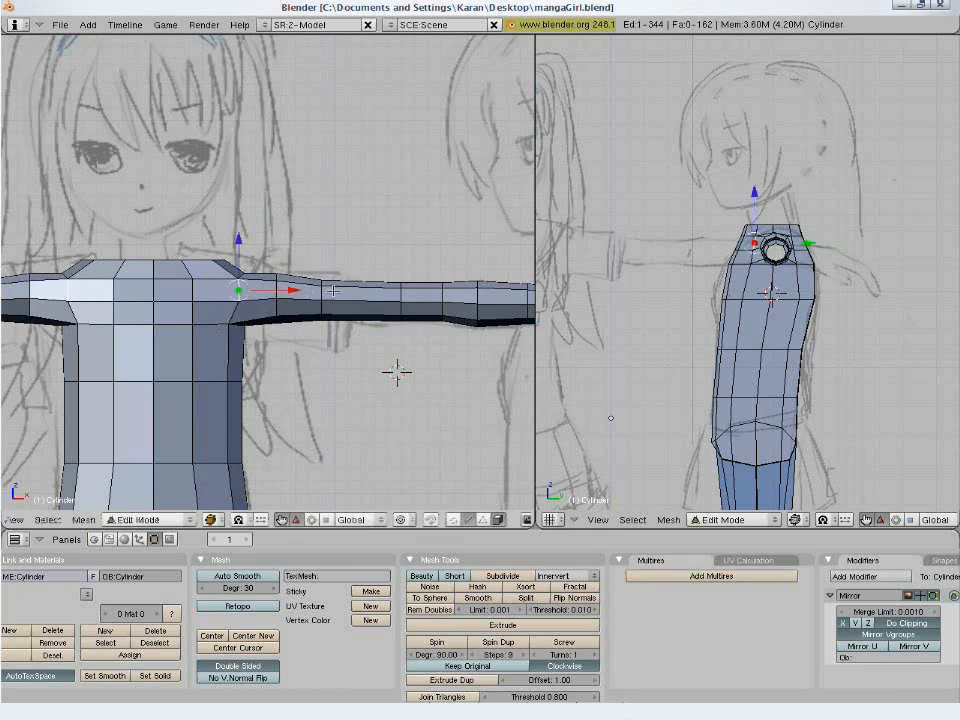
# - Adjust the torso's front edges at the shoulder seam by rotating them and shifting the lower part slightly outward
pyautogui.press('r')
pyautogui.click(290, 389)
pyautogui.press('g')
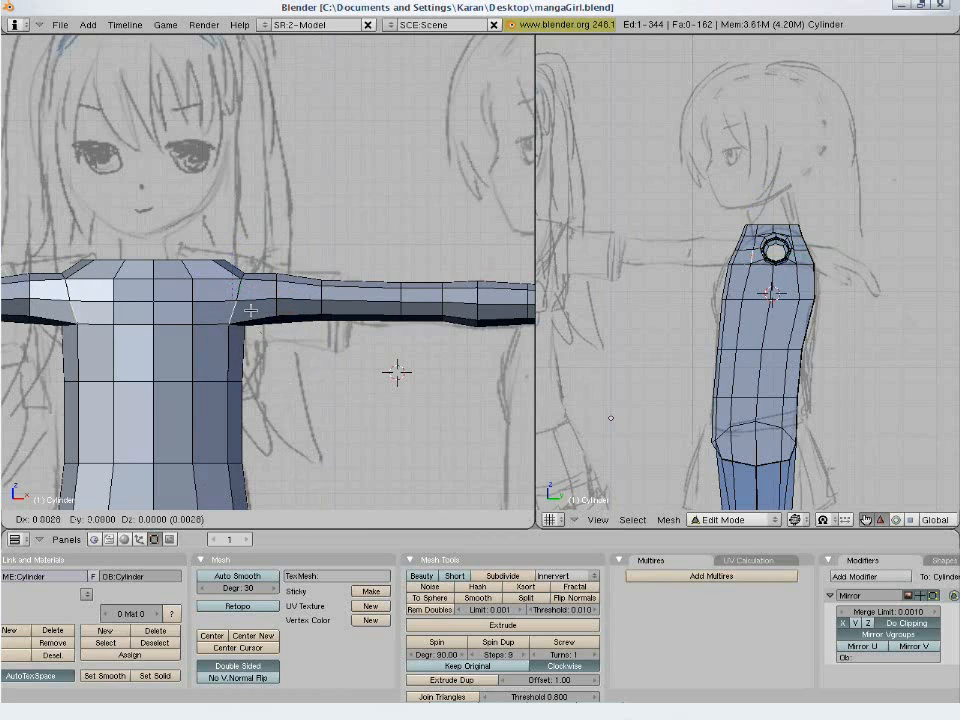
pyautogui.click(300, 305)
pyautogui.press('r')
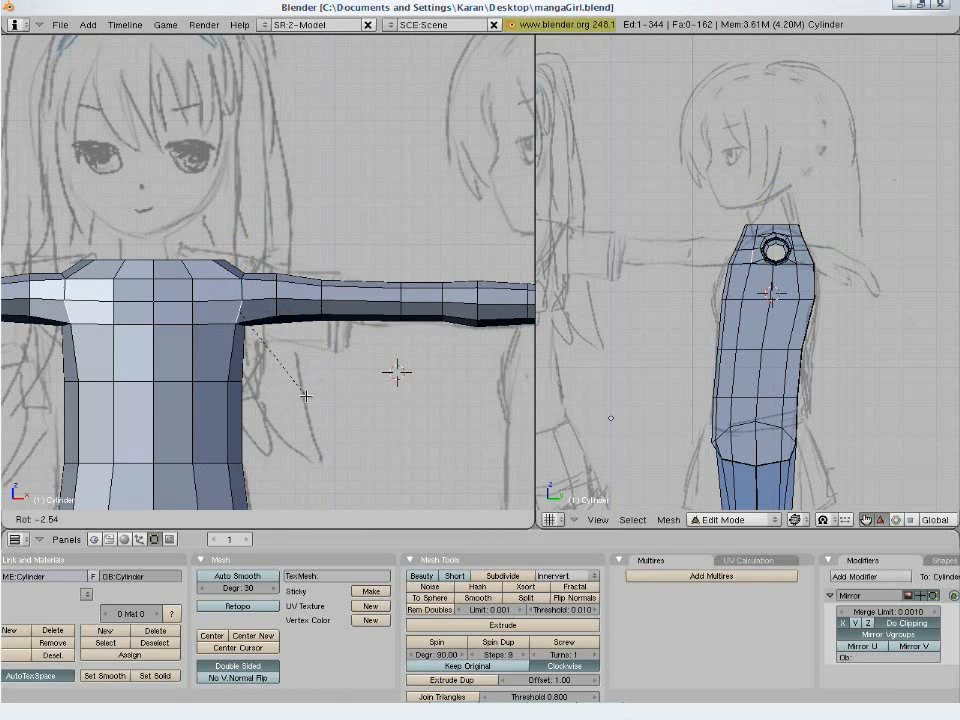
pyautogui.click(312, 393)
# - Slide the upper arm's second edge loop inward along X toward the shoulder, then clear the selection
pyautogui.press('a')
pyautogui.keyDown('alt'); pyautogui.rightClick(278, 308); pyautogui.keyUp('alt')
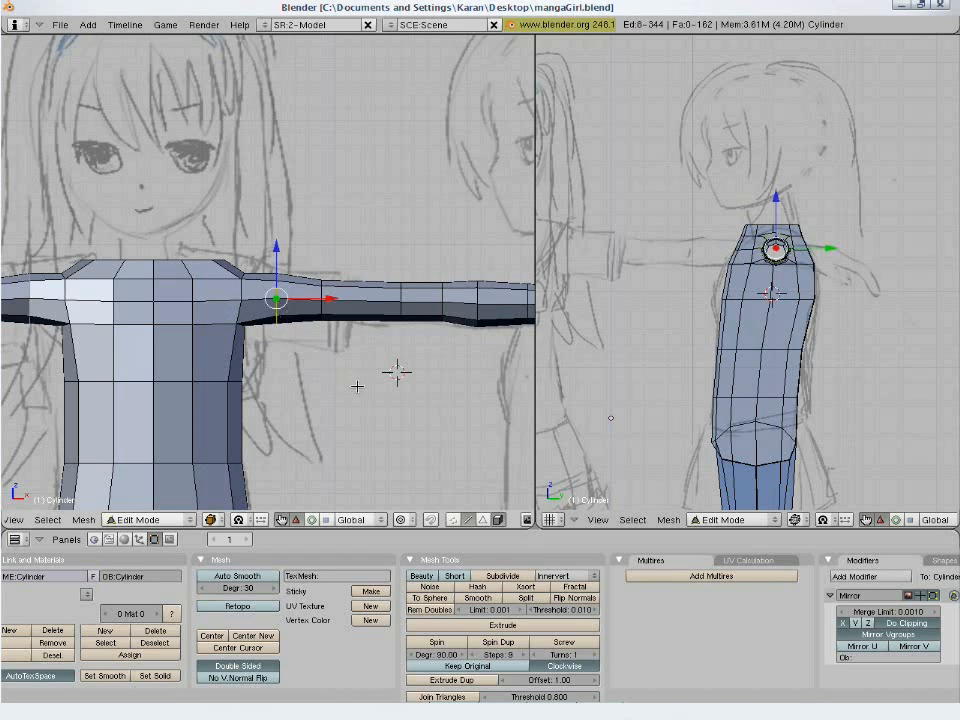
pyautogui.press('a')
pyautogui.keyDown('alt'); pyautogui.rightClick(325, 311); pyautogui.keyUp('alt')
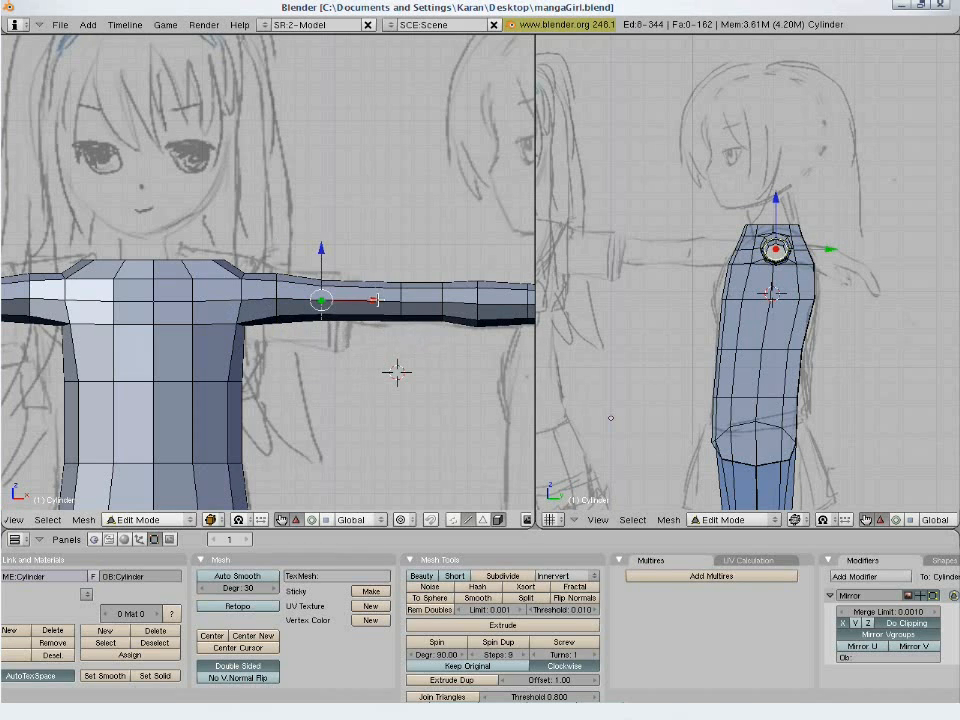
pyautogui.moveTo(375, 300); pyautogui.dragTo(316, 298)
pyautogui.click(355, 302)
pyautogui.press('a')
pyautogui.keyDown('alt'); pyautogui.rightClick(276, 307); pyautogui.keyUp('alt')
pyautogui.press('a')
# - Select the edge loop around the neck opening, scale it in slightly and lower it along Z
pyautogui.keyDown('alt'); pyautogui.rightClick(209, 264); pyautogui.keyUp('alt')
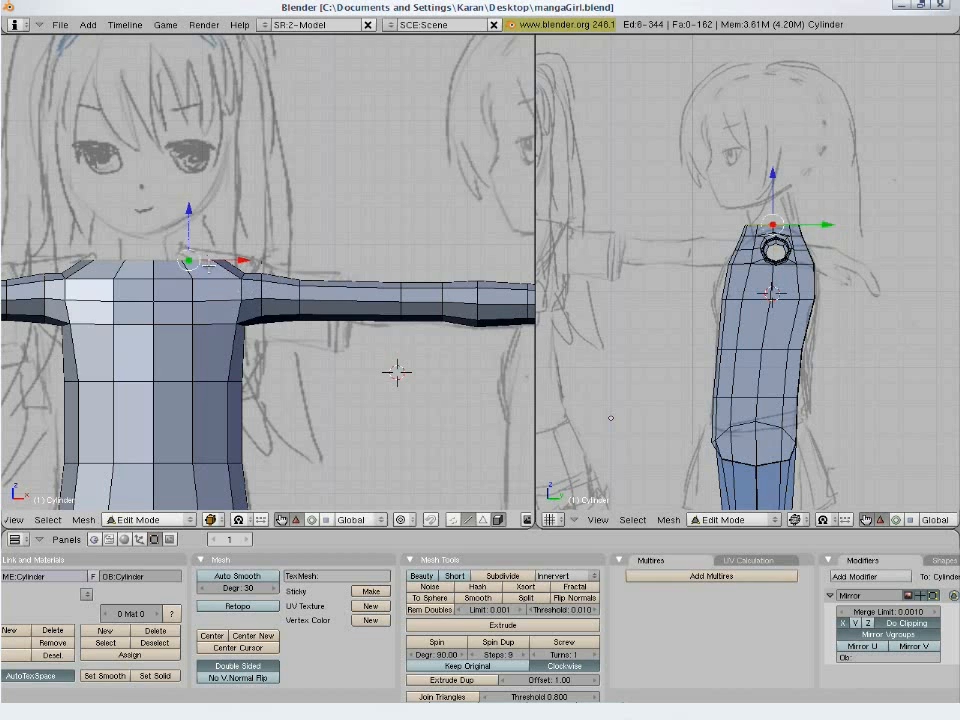
pyautogui.press('s')
pyautogui.click(332, 434)
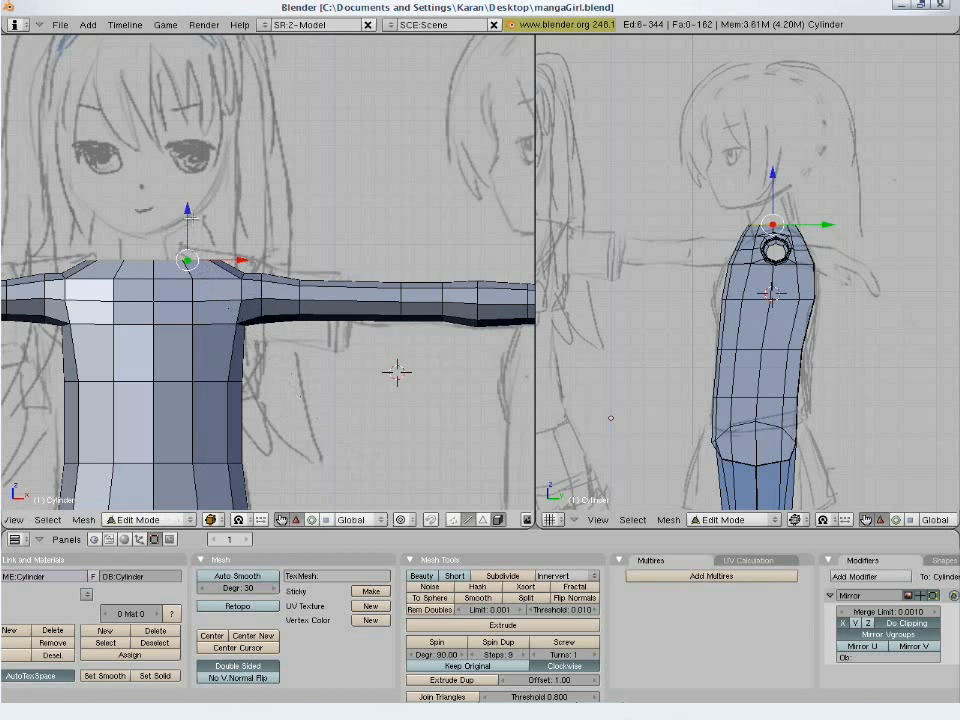
pyautogui.moveTo(189, 215); pyautogui.dragTo(173, 288)
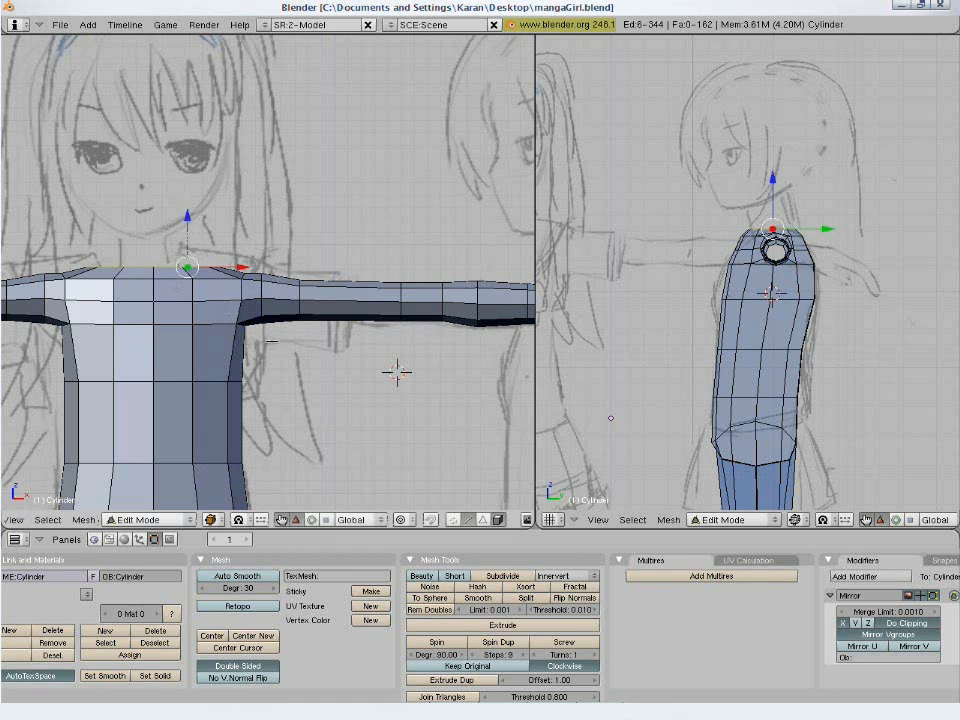
# - Extrude the neck opening's edge loop in place and scale it inward to form a ring of faces
pyautogui.keyDown('shift'); pyautogui.moveTo(276, 341); pyautogui.dragTo(252, 353, button='middle'); pyautogui.keyUp('shift')
pyautogui.press('e')
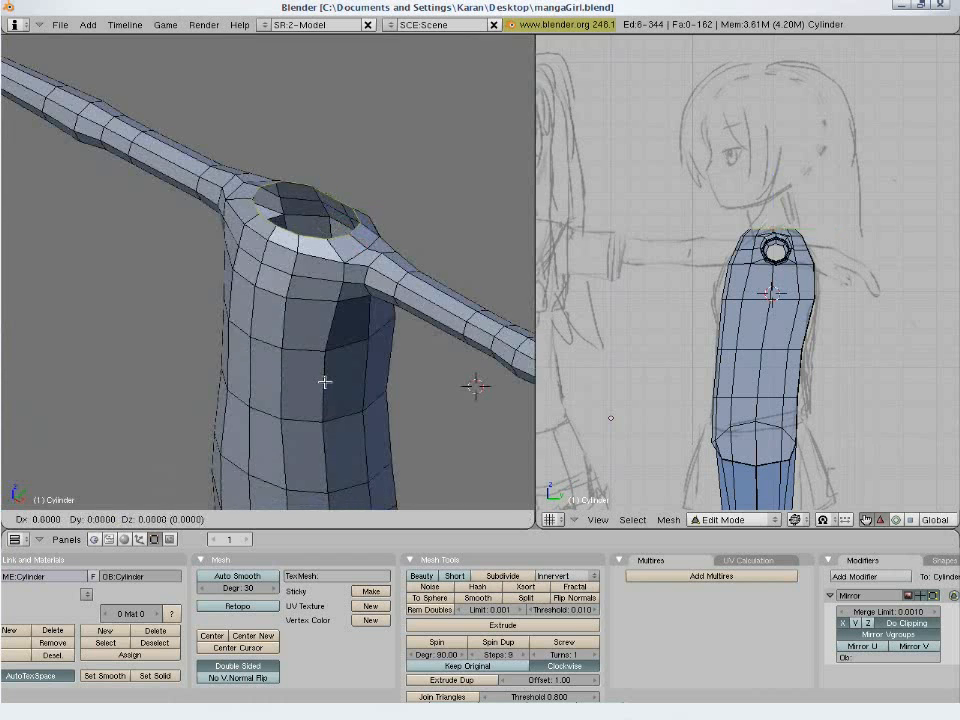
pyautogui.click(324, 380)
pyautogui.press('s')
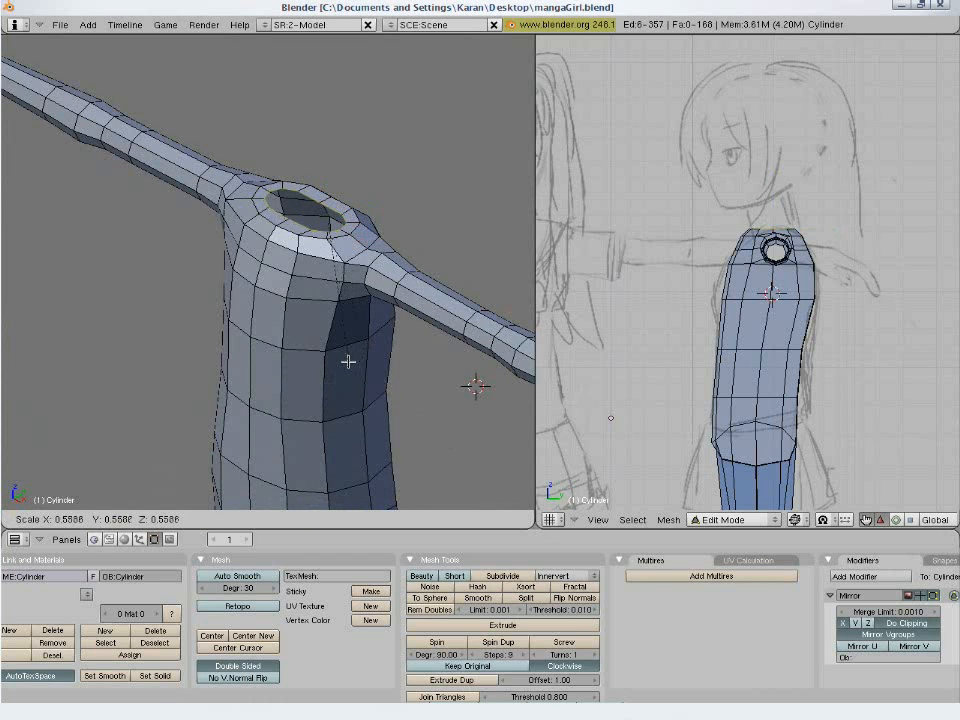
pyautogui.click(420, 334)
# - Narrow the new neck loop along X and move it about 0.11 along X toward the body's centre line
pyautogui.press('s')
pyautogui.press('x')
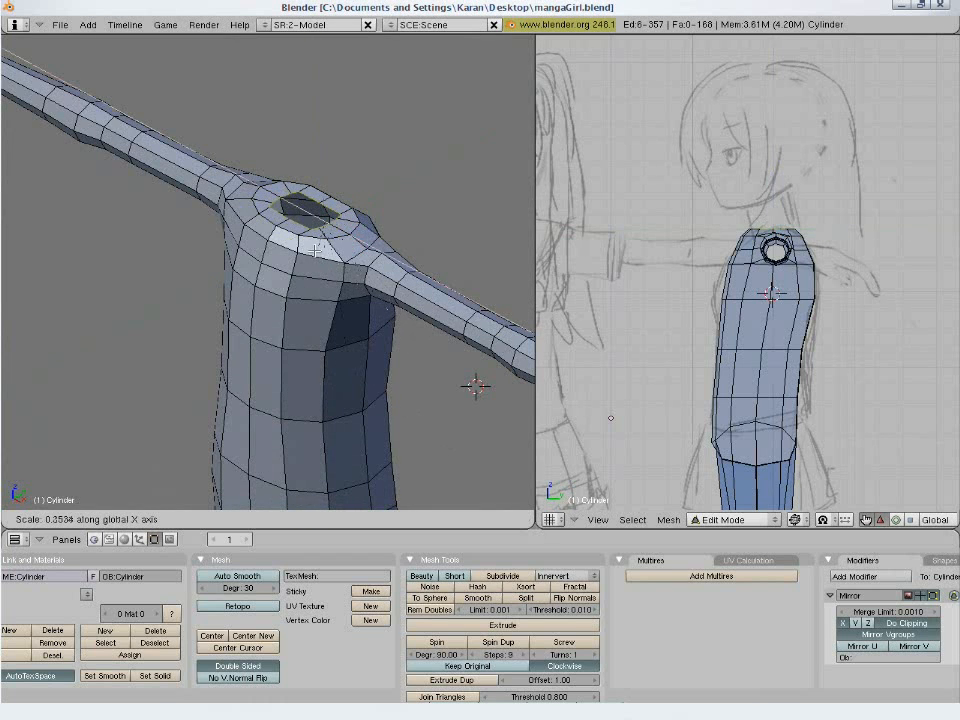
pyautogui.click(373, 271)
pyautogui.moveTo(373, 271); pyautogui.dragTo(326, 274, button='middle')
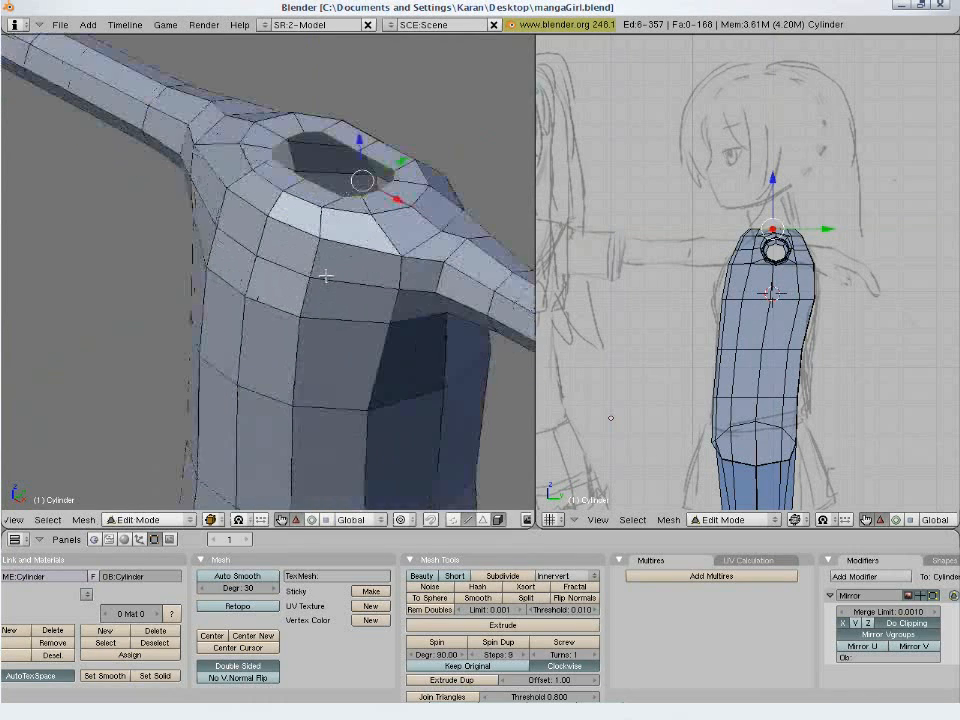
pyautogui.press('g')
pyautogui.press('x')
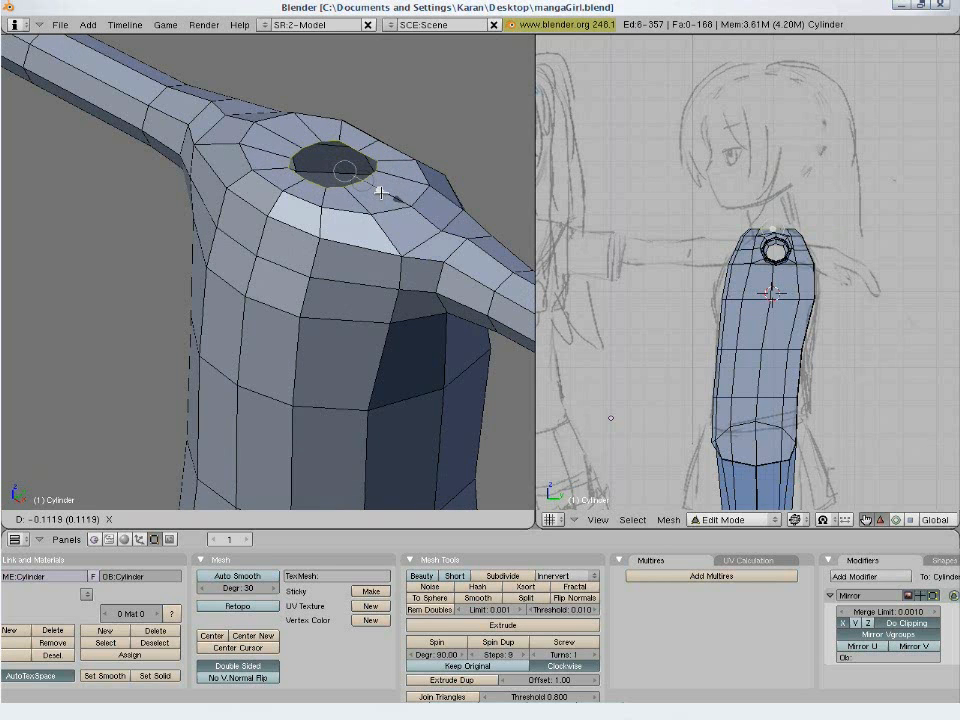
pyautogui.click(381, 193)
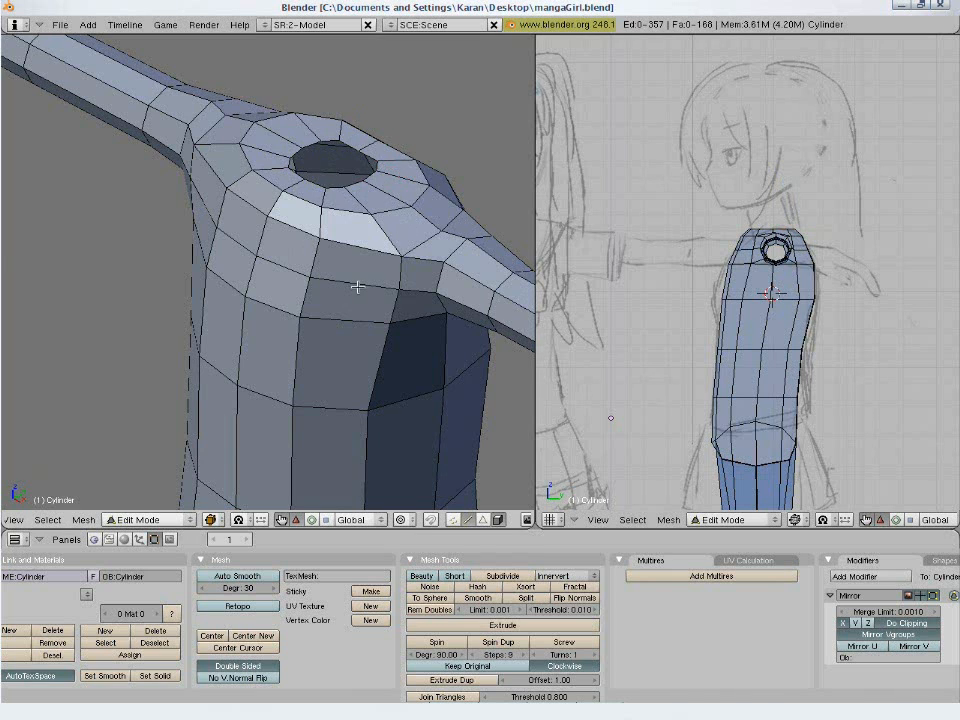
# - Lower the outer edge loop around the neck opening by about 0.027 in front view to slope the shoulders
pyautogui.press('KP_1')
pyautogui.scroll(-1, 357, 287)
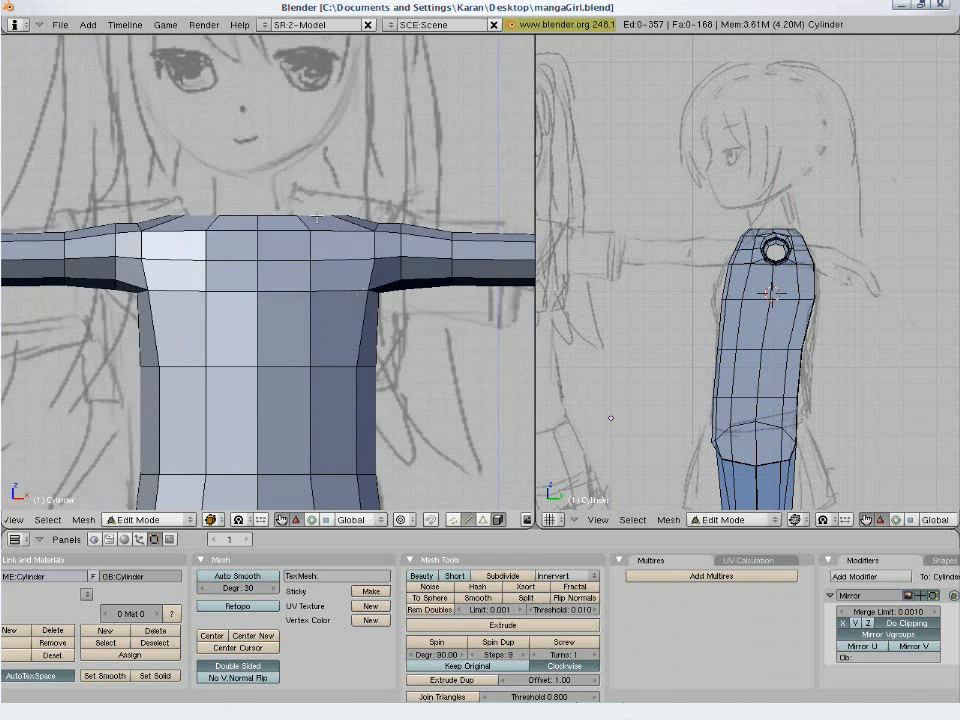
pyautogui.keyDown('alt'); pyautogui.rightClick(316, 218); pyautogui.keyUp('alt')
pyautogui.press('g')
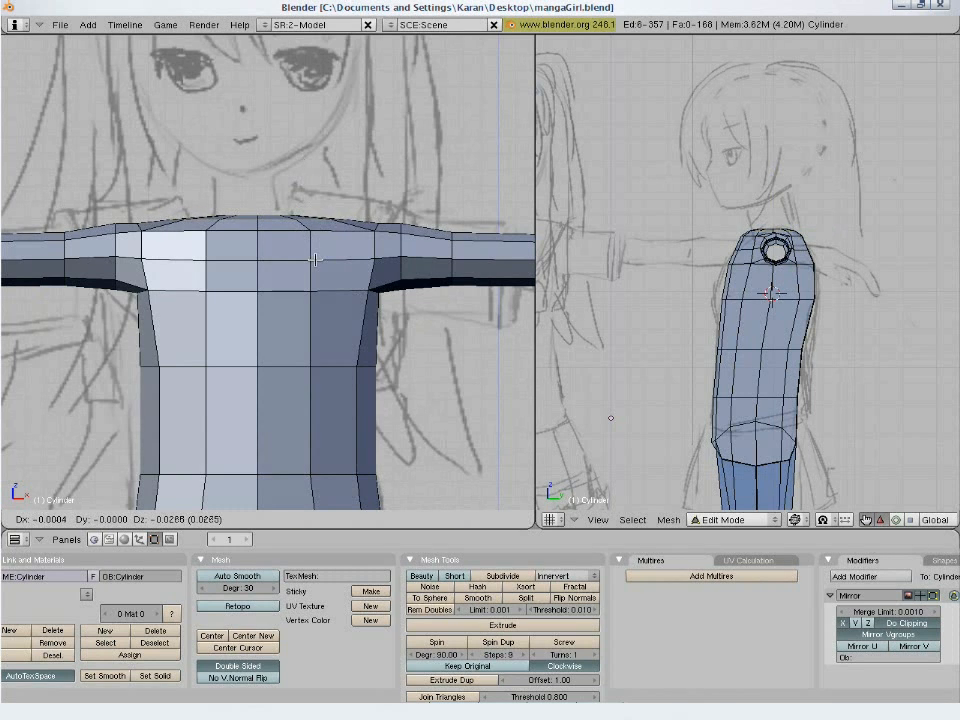
pyautogui.click(316, 258)
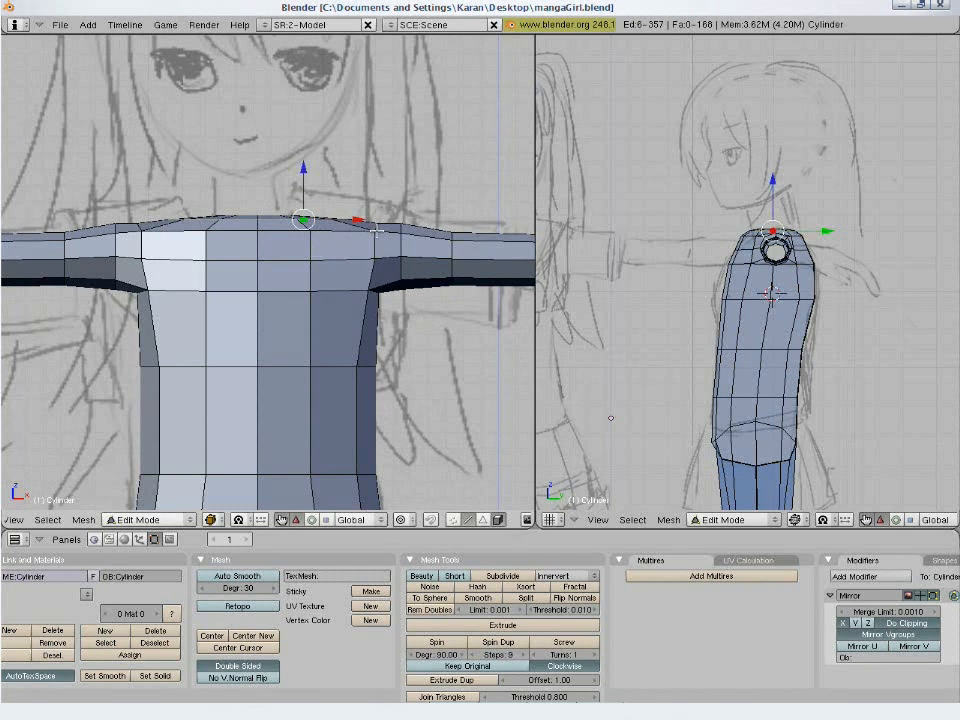
pyautogui.moveTo(376, 230); pyautogui.dragTo(380, 232)
# - Leave Edit Mode and save over the existing mangaGirl.blend file
pyautogui.press('Tab')
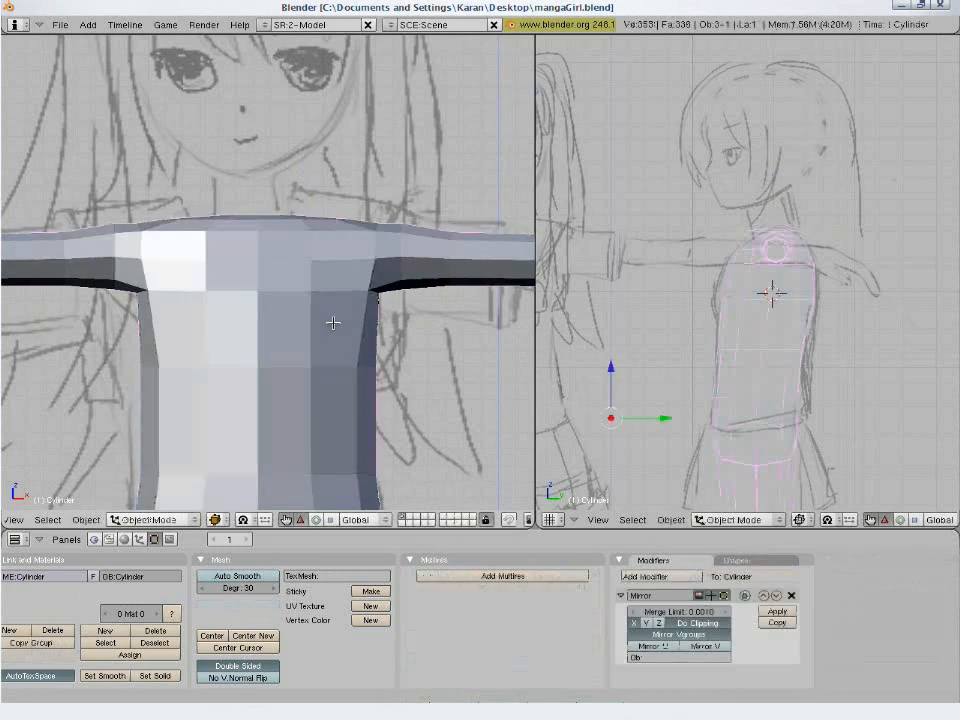
pyautogui.scroll(-4, 420, 321)
pyautogui.hotkey('ctrl', 'w')
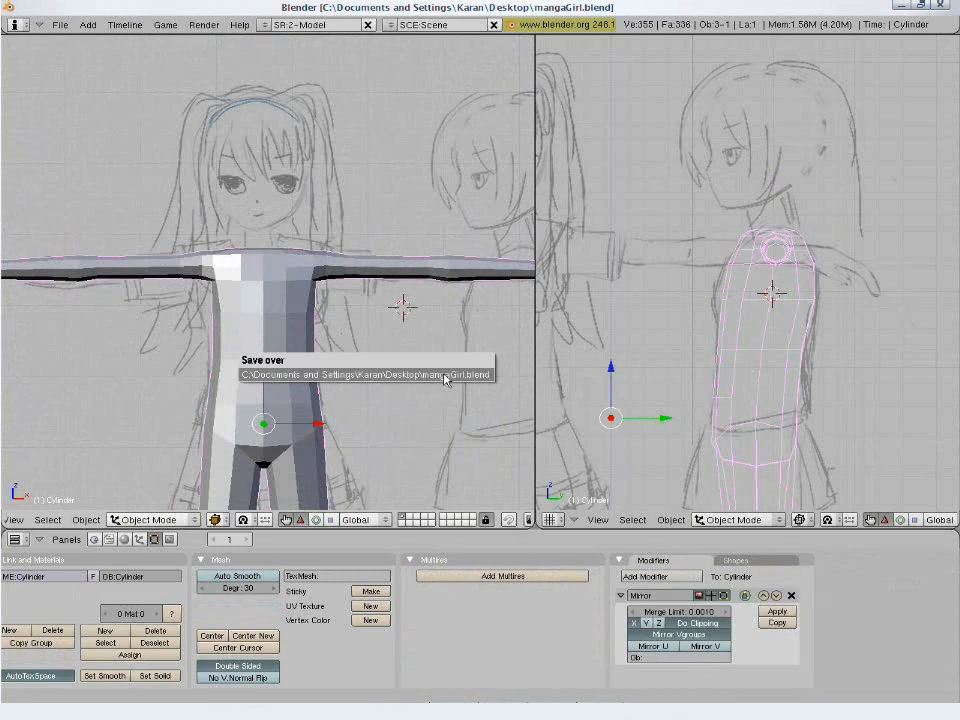
pyautogui.click(444, 377)
# - Examine the whole joined body from the side and against the full front reference sketch
pyautogui.press('KP_0')
pyautogui.keyDown('shift'); pyautogui.moveTo(373, 363); pyautogui.dragTo(306, 296, button='middle'); pyautogui.keyUp('shift')
pyautogui.press('a')
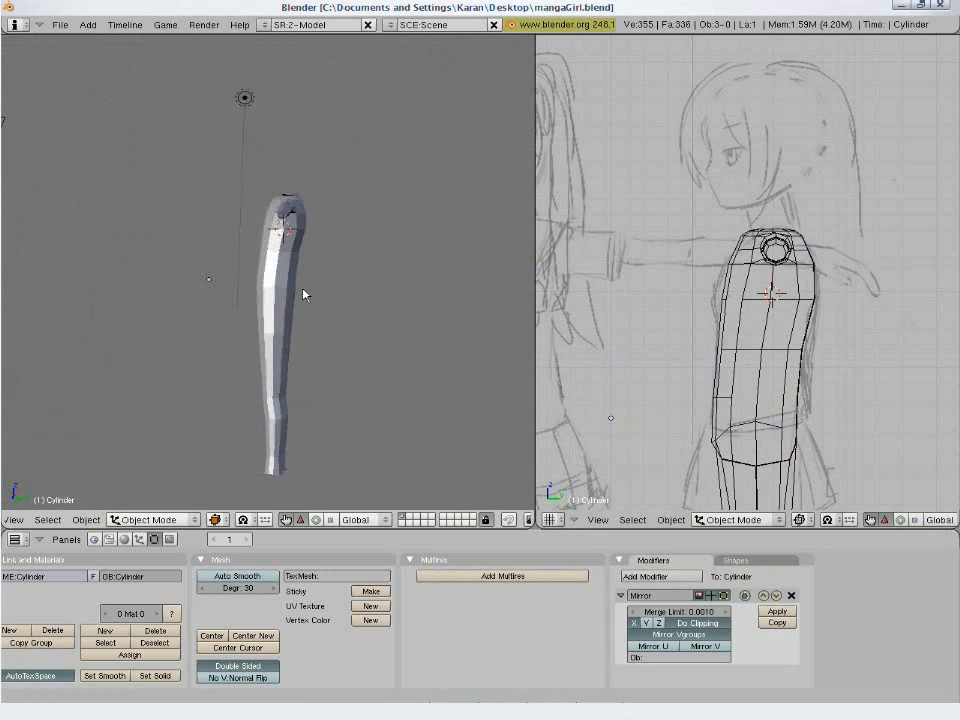
pyautogui.rightClick(306, 296)
pyautogui.press('KP_0')
pyautogui.scroll(4, 756, 279)
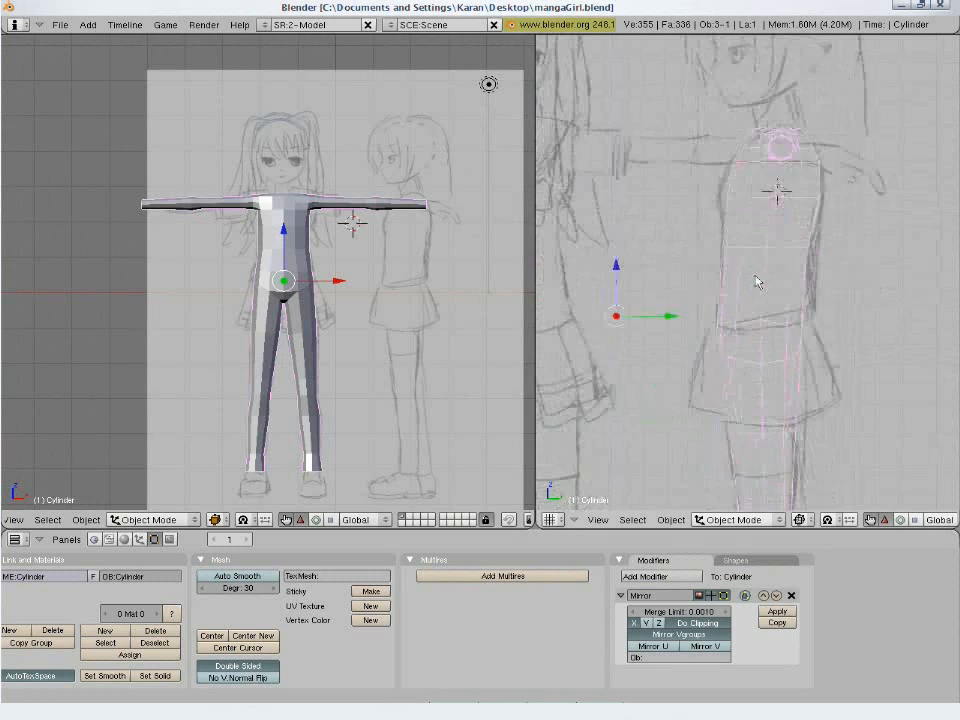
# - Switch the side view to solid shading and enter Edit Mode on the body for work around the neck and shoulder
pyautogui.press('z')
pyautogui.keyDown('shift'); pyautogui.moveTo(784, 214); pyautogui.dragTo(762, 386, button='middle'); pyautogui.keyUp('shift')
pyautogui.scroll(2, 757, 337)
pyautogui.press('Tab')
pyautogui.scroll(2, 728, 328)
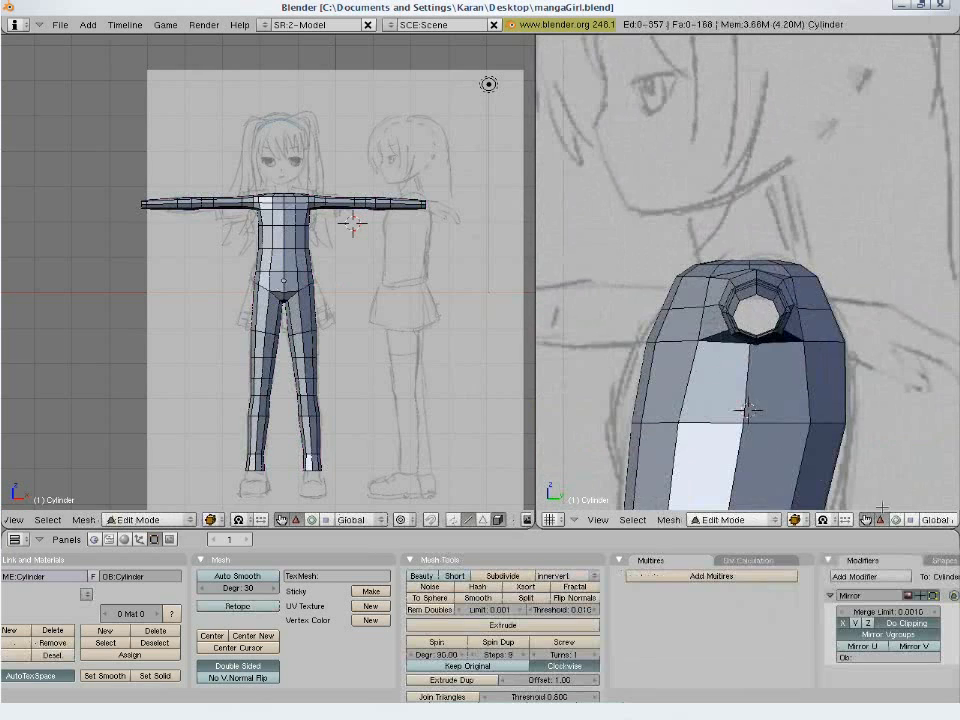
pyautogui.scroll(-3, 881, 522)
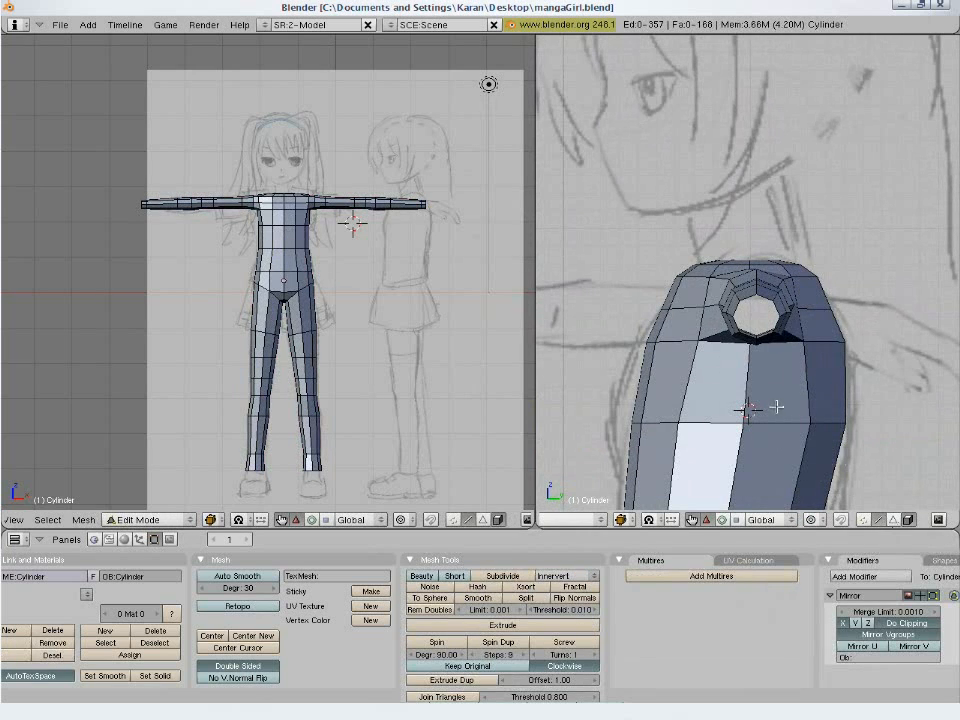
# - Move the four vertices at the front top of the shoulder about 0.015 back and 0.044 down in side view
pyautogui.press('a')
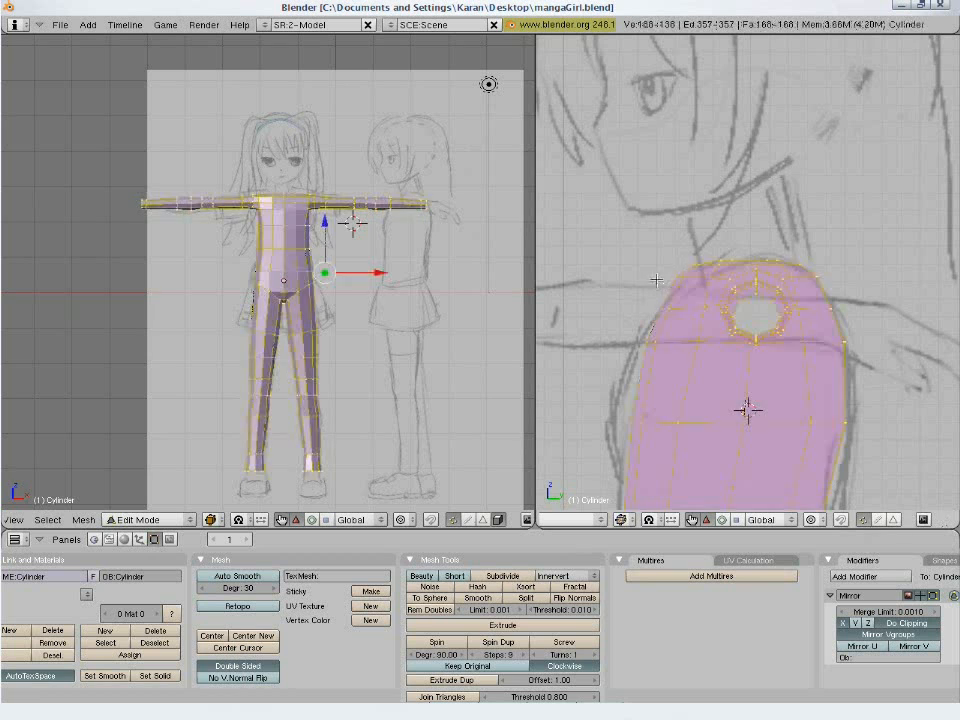
pyautogui.press('a')
pyautogui.press('b')
pyautogui.moveTo(659, 248); pyautogui.dragTo(698, 286)
pyautogui.press('g')
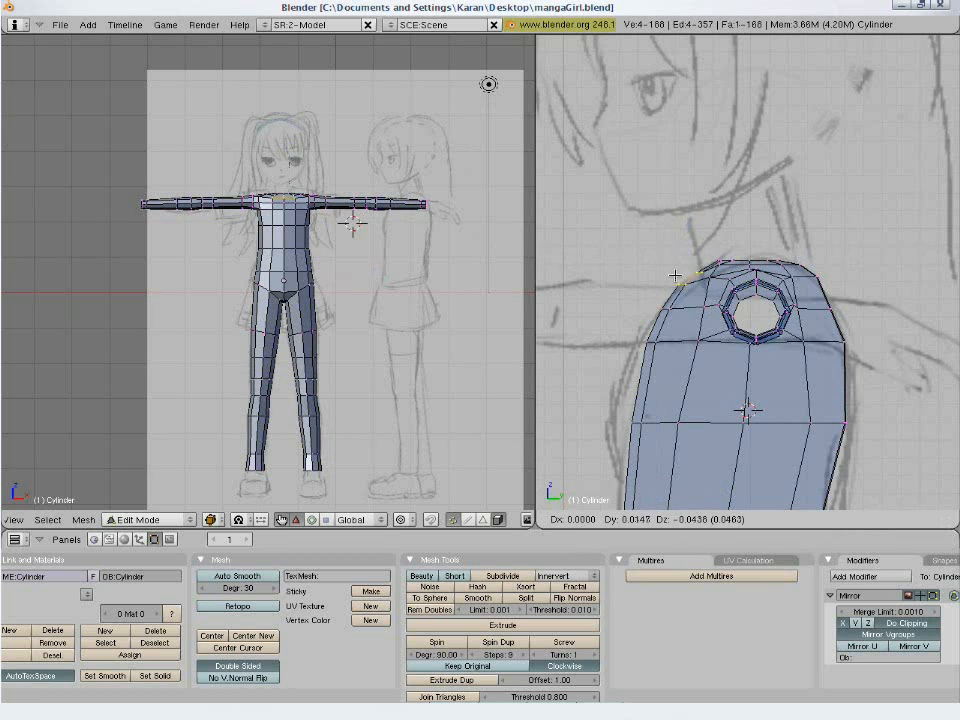
pyautogui.click(676, 276)
# - Move the vertices at the back top of the shoulder inward and down to round the upper back outline
pyautogui.press('a')
pyautogui.press('b')
pyautogui.moveTo(788, 250); pyautogui.dragTo(829, 282)
pyautogui.press('g')
pyautogui.click(810, 298)
pyautogui.press('a')
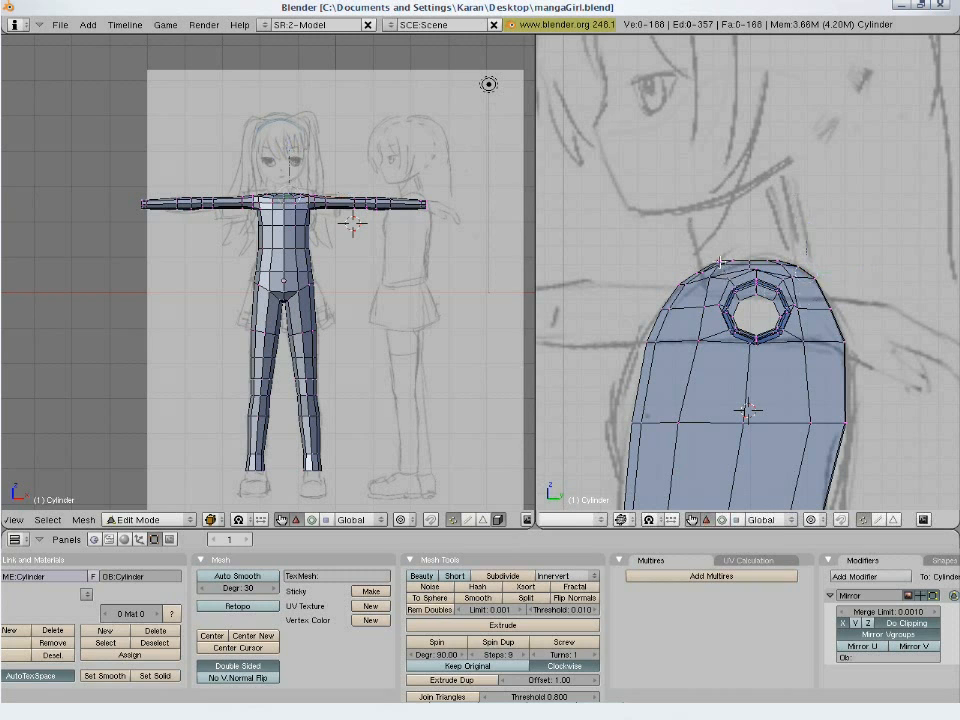
# - Shift the twelve vertices along the front shoulder curve about 0.03 forward and 0.05 down to follow the sketch
pyautogui.press('b')
pyautogui.press('b')
pyautogui.moveTo(699, 254); pyautogui.dragTo(628, 331)
pyautogui.rightClick(591, 322)
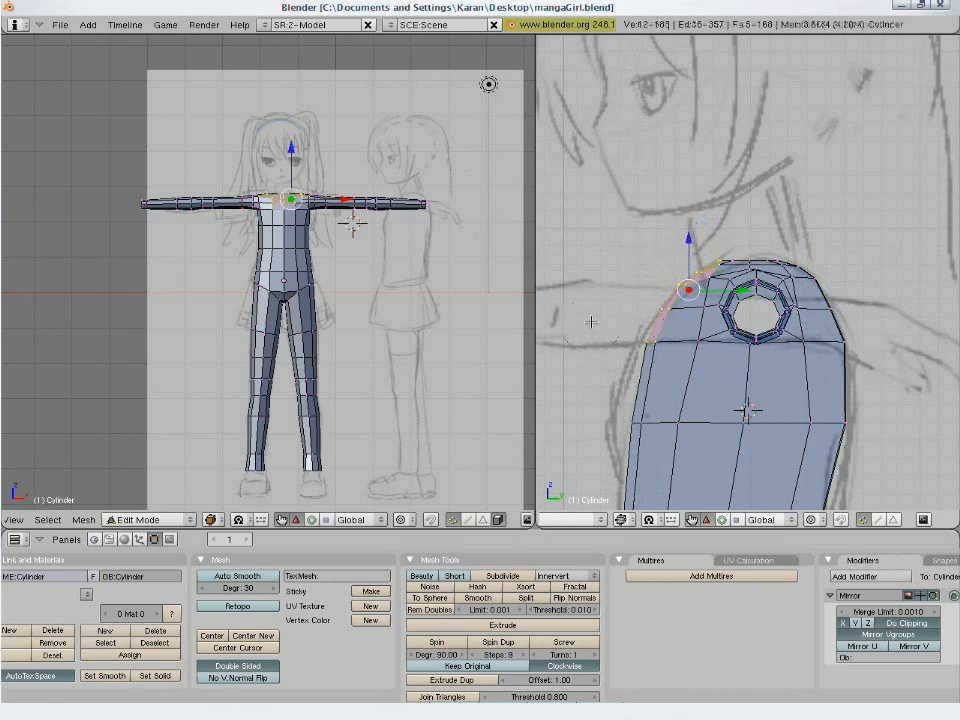
pyautogui.press('g')
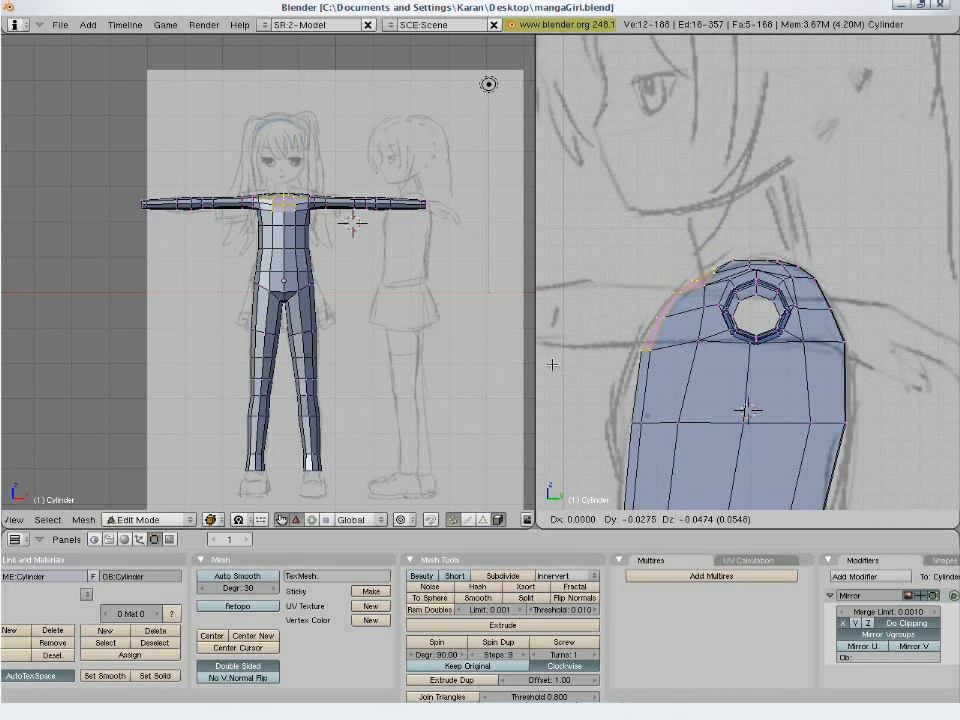
pyautogui.click(555, 369)
# - Adjust the front chest vertices one row below the shoulder along the depth direction towards the sketched chest outline
pyautogui.scroll(-2, 557, 369)
pyautogui.press('a')
pyautogui.press('b')
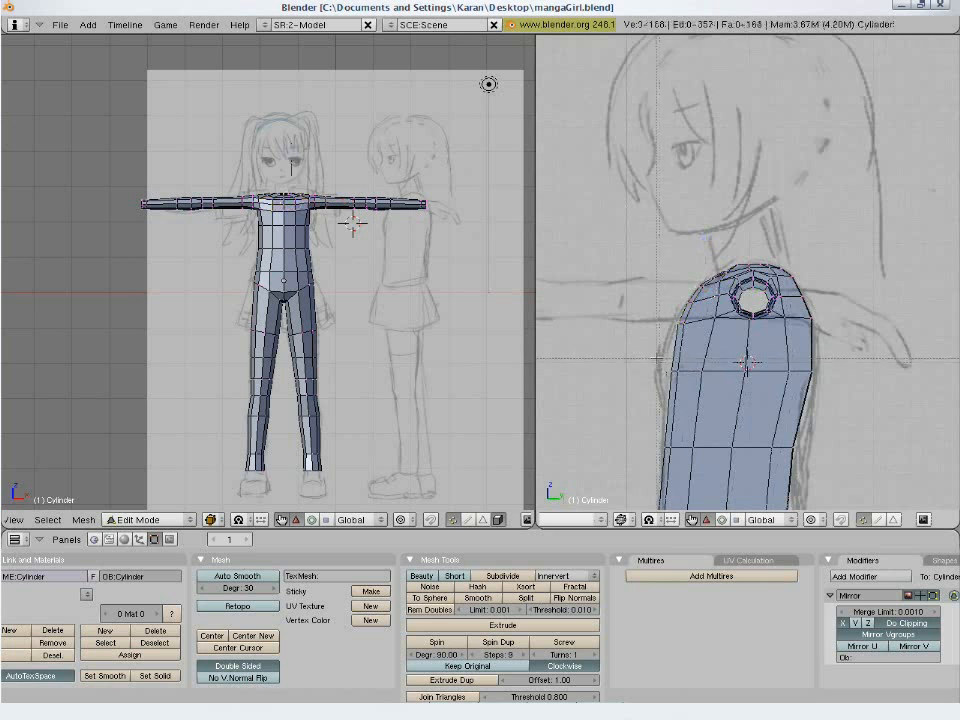
pyautogui.moveTo(655, 357); pyautogui.dragTo(720, 395)
pyautogui.press('g')
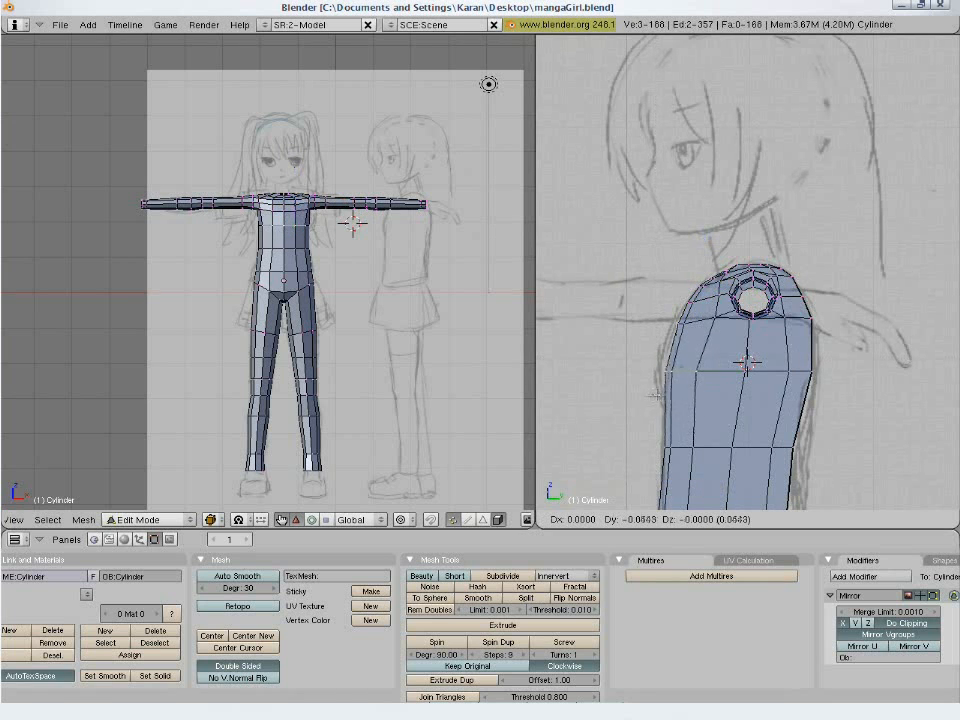
pyautogui.click(711, 394)
pyautogui.scroll(-2, 745, 397)
pyautogui.press('a')
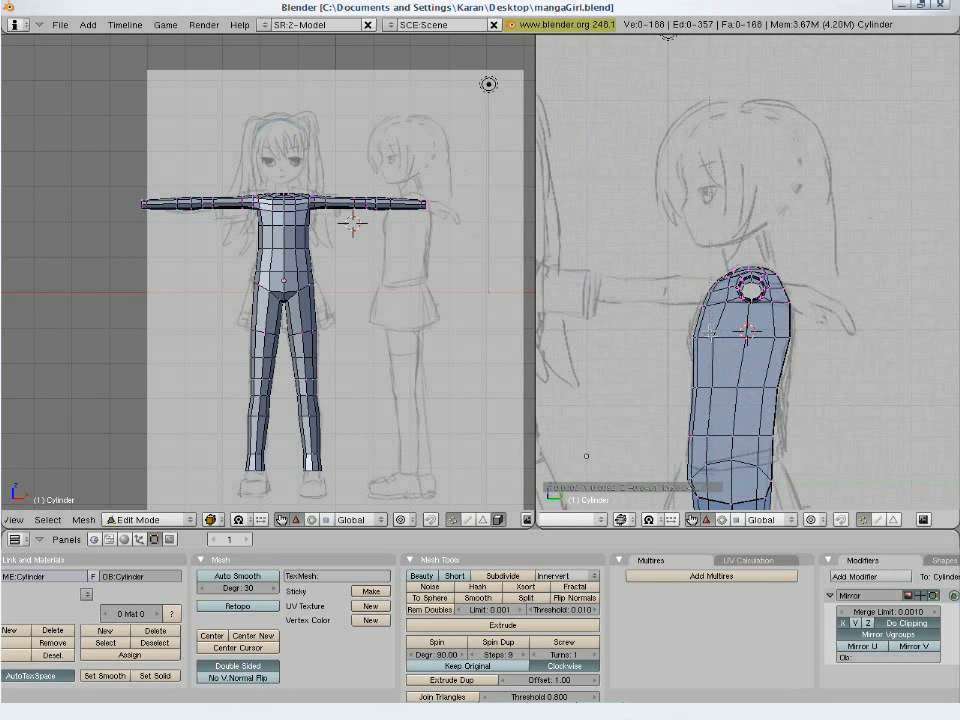
pyautogui.rightClick(714, 339)
pyautogui.press('g')
pyautogui.click(751, 352)
pyautogui.scroll(-4, 800, 345)
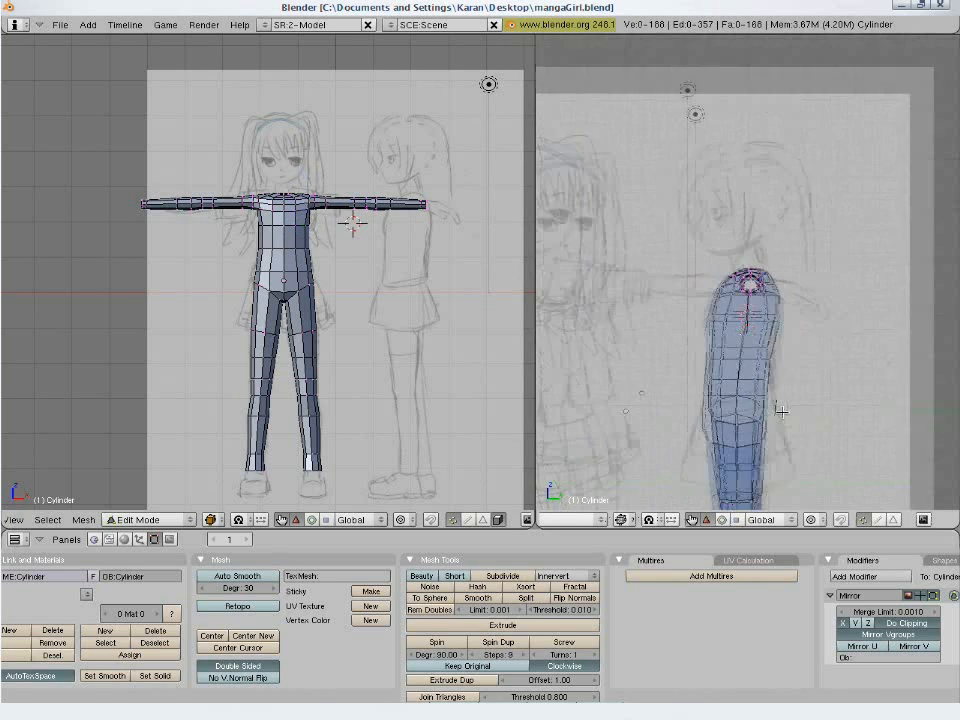
# - Save over the existing mangaGirl.blend file and leave Edit Mode
pyautogui.hotkey('ctrl', 'w')
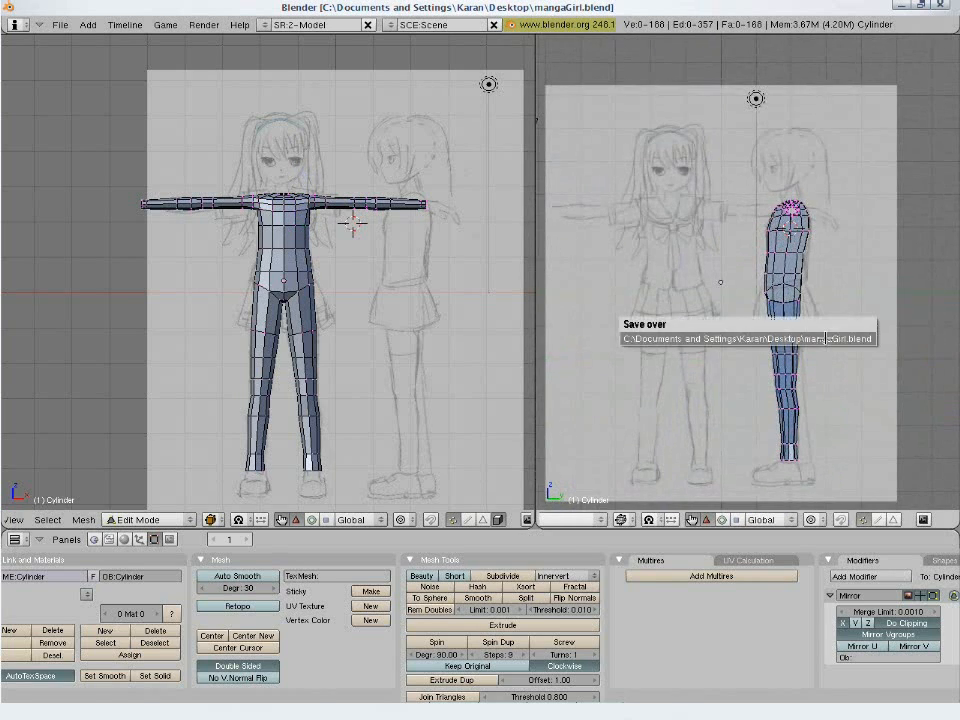
pyautogui.press('Return')
pyautogui.press('a')
pyautogui.press('Tab')
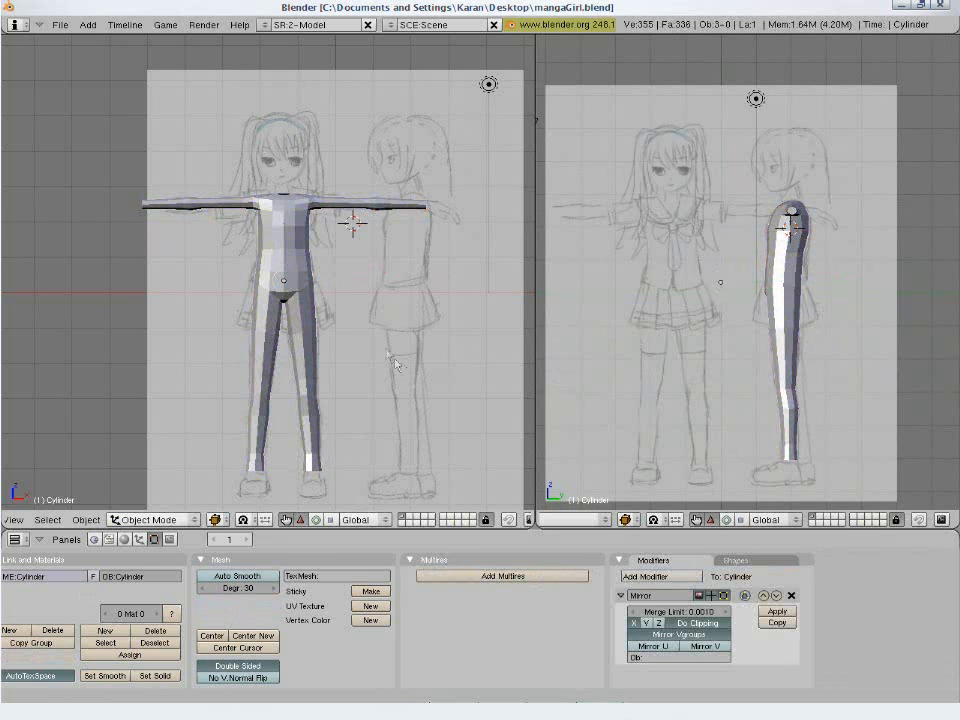
# - Enter Edit Mode and move the vertex at the back of the shoulder, where the arm meets the torso, outward and backward
pyautogui.moveTo(375, 274); pyautogui.dragTo(323, 367, button='middle')
pyautogui.scroll(5, 255, 318)
pyautogui.press('KP_1')
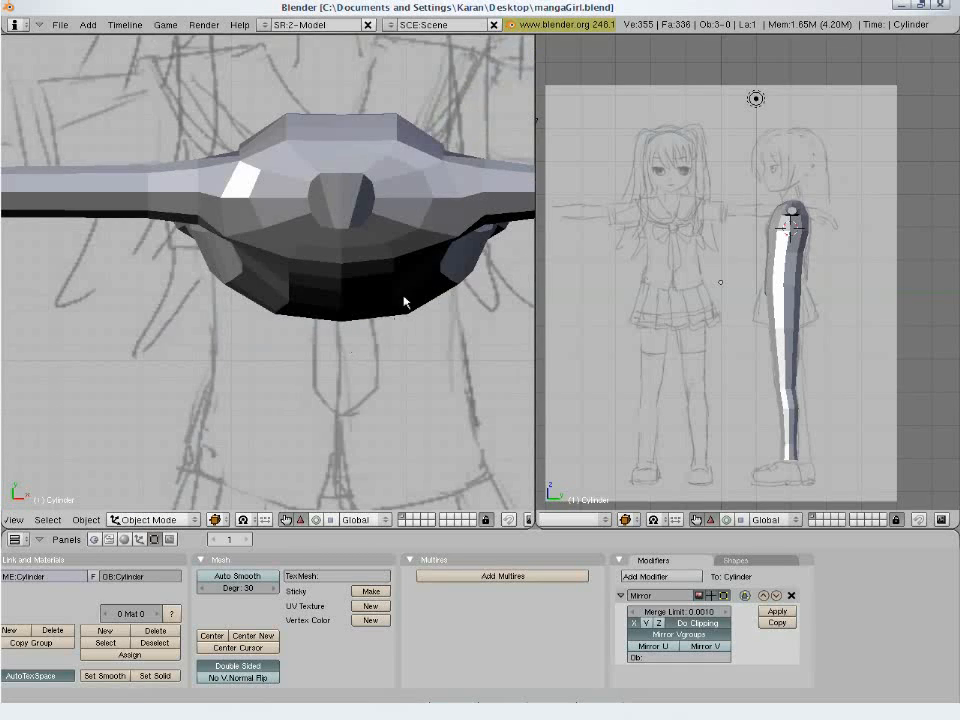
pyautogui.keyDown('shift'); pyautogui.moveTo(404, 301); pyautogui.dragTo(270, 366, button='middle'); pyautogui.keyUp('shift')
pyautogui.scroll(2, 272, 364)
pyautogui.press('Tab')
pyautogui.moveTo(306, 268)
pyautogui.mouseDown(button='middle')
pyautogui.moveTo(265, 274)
pyautogui.moveTo(318, 271)
pyautogui.mouseUp(button='middle')
pyautogui.rightClick(269, 205)
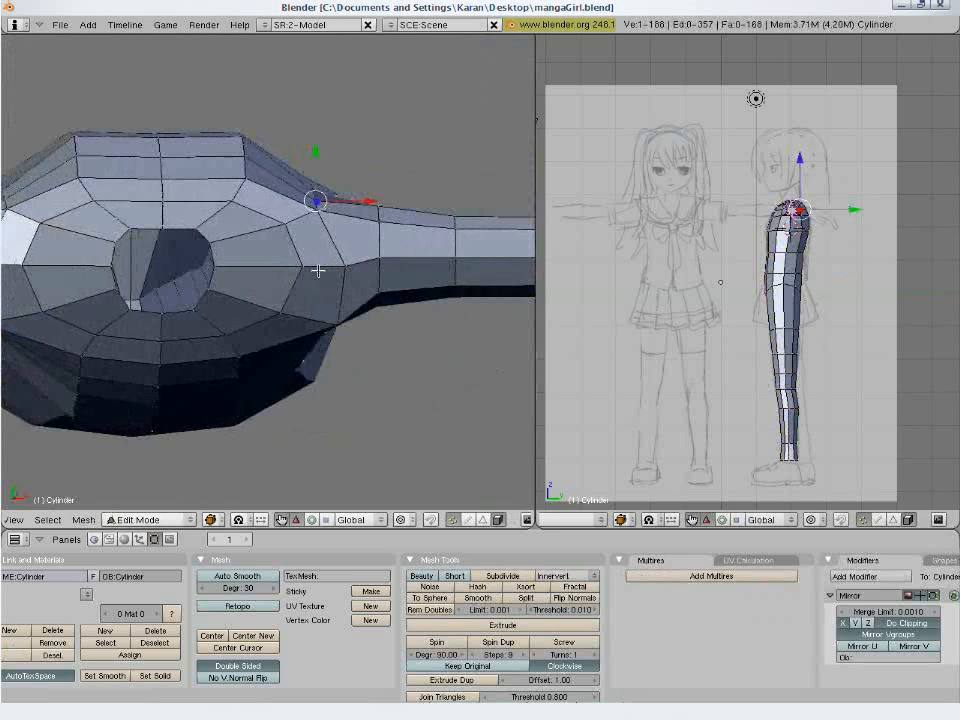
pyautogui.press('g')
pyautogui.click(336, 230)
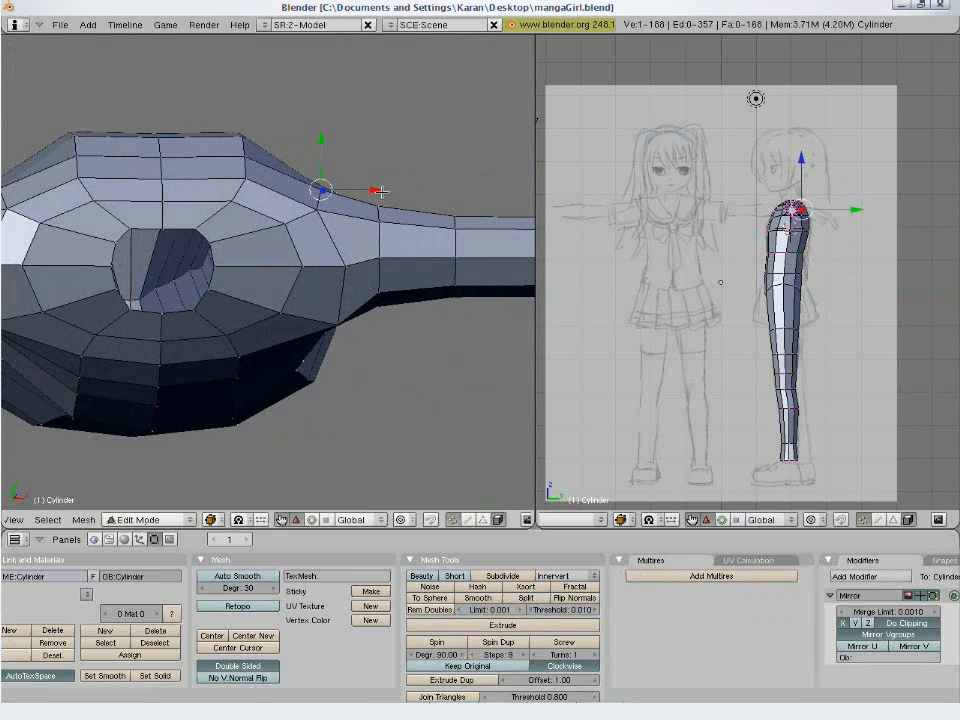
# - Nudge the same rear shoulder vertex about 0.006 outward and 0.006 backward in top view
pyautogui.press('KP_1')
pyautogui.press('g')
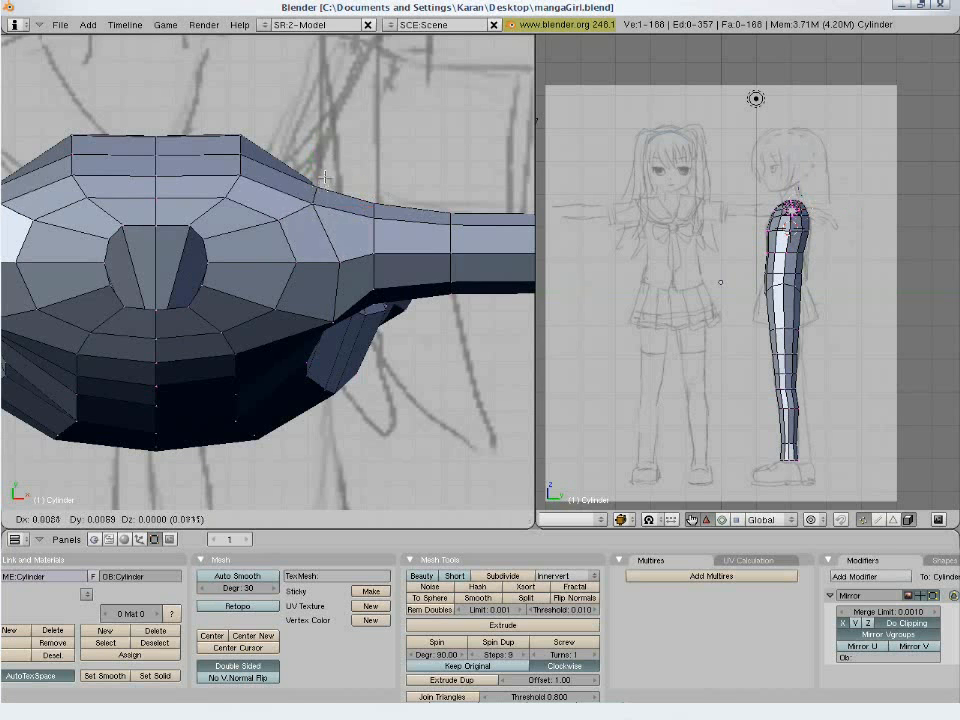
pyautogui.click(312, 184)
pyautogui.press('g')
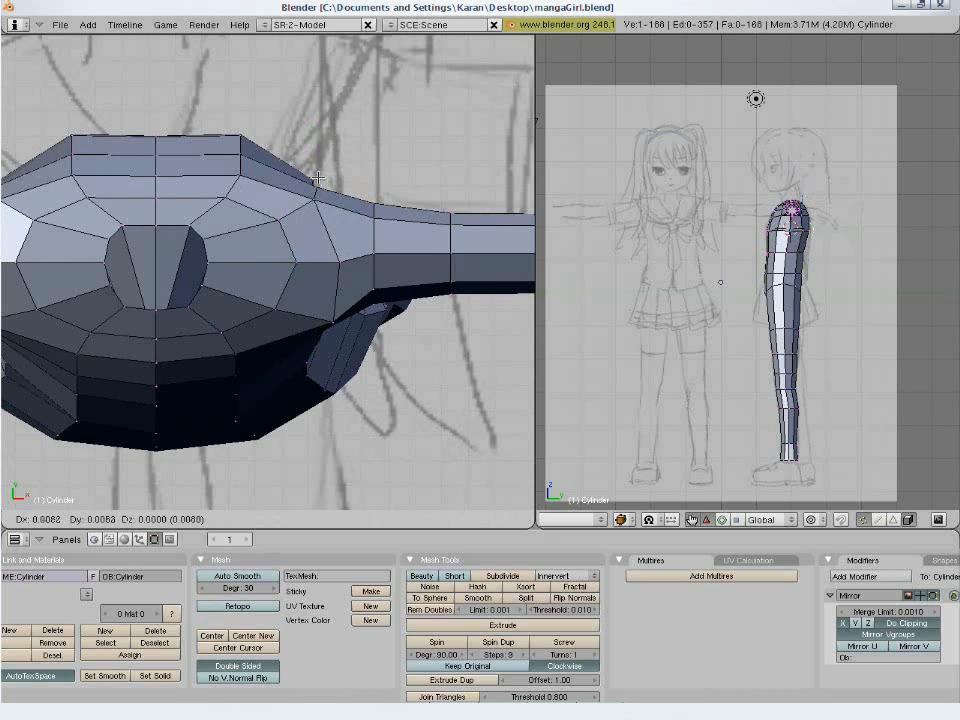
pyautogui.click(317, 181)
pyautogui.press('a')
# - Reposition the neighbouring vertex behind the arm joint, moving it outward and backward in top view to smooth the shoulder transition
pyautogui.moveTo(317, 181); pyautogui.dragTo(298, 220, button='middle')
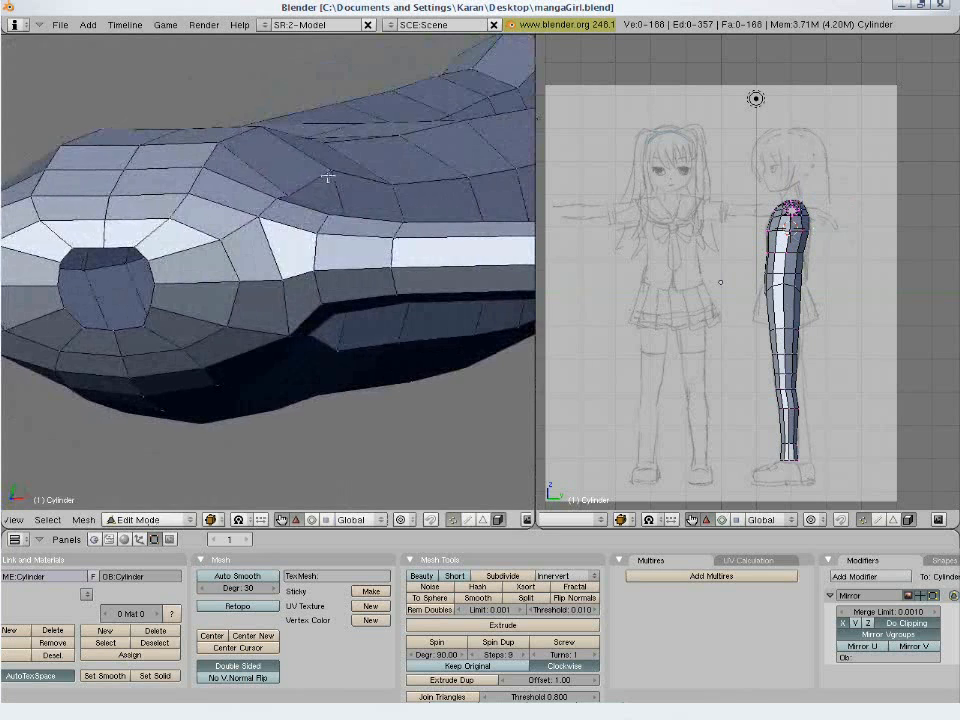
pyautogui.rightClick(328, 176)
pyautogui.press('g')
pyautogui.click(306, 214)
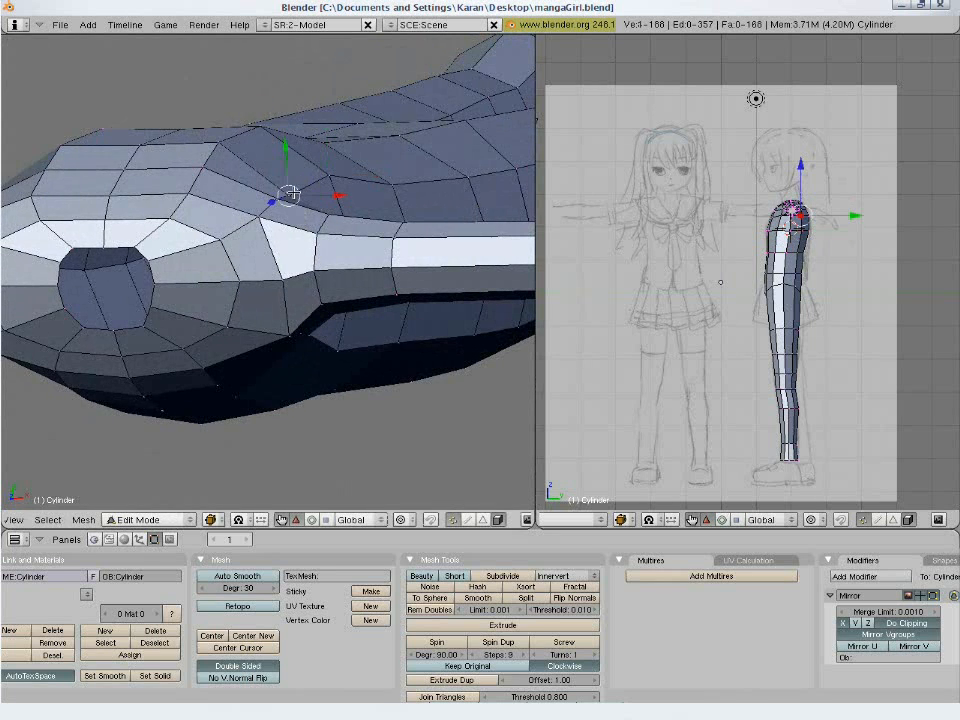
pyautogui.press('KP_7')
pyautogui.press('g')
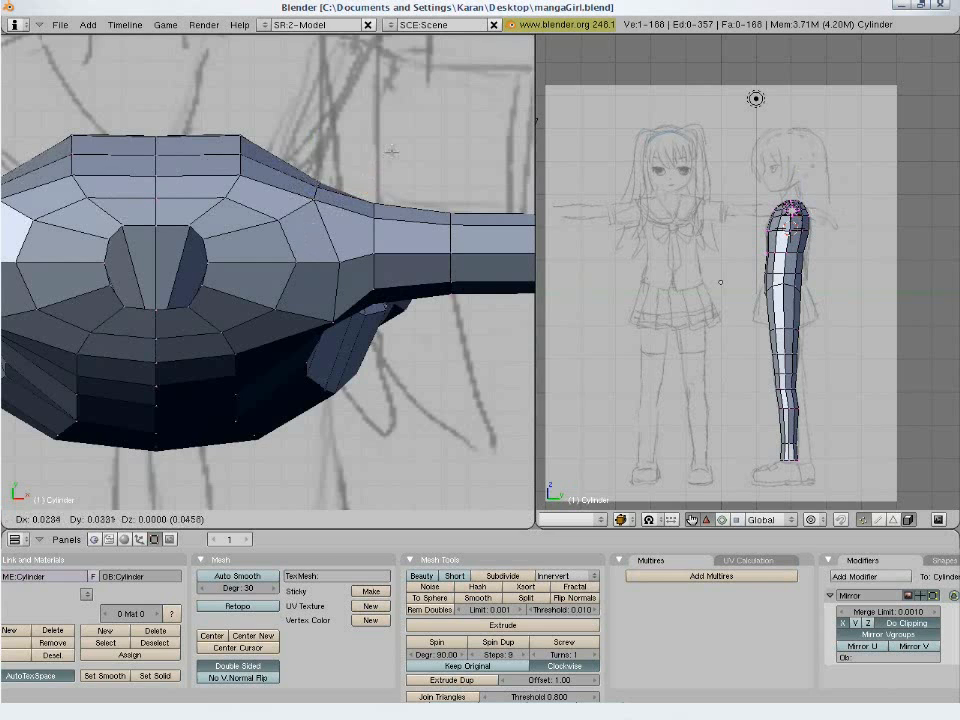
pyautogui.click(373, 145)
# - Move the two upper-back corner vertices about 0.025 outward and 0.04 forward in top view
pyautogui.press('a')
pyautogui.press('b')
pyautogui.moveTo(223, 118); pyautogui.dragTo(256, 149)
pyautogui.press('g')
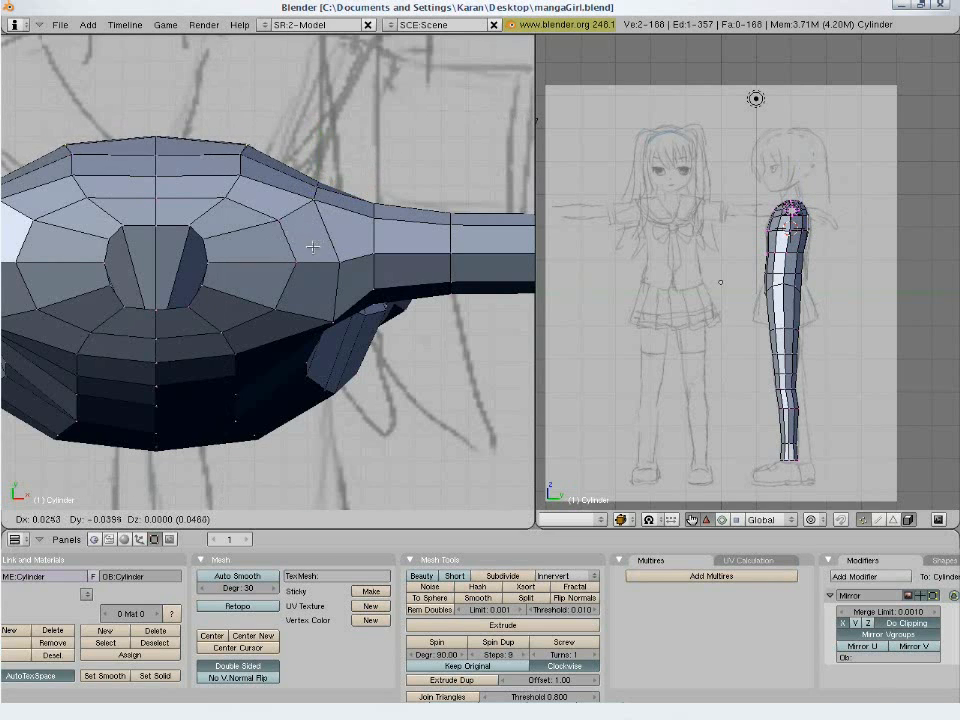
pyautogui.click(312, 252)
# - Move the centre back vertices slightly forward and the outer back corner vertices outward to round the upper back
pyautogui.press('a')
pyautogui.press('b')
pyautogui.moveTo(138, 128); pyautogui.dragTo(174, 150)
pyautogui.press('g')
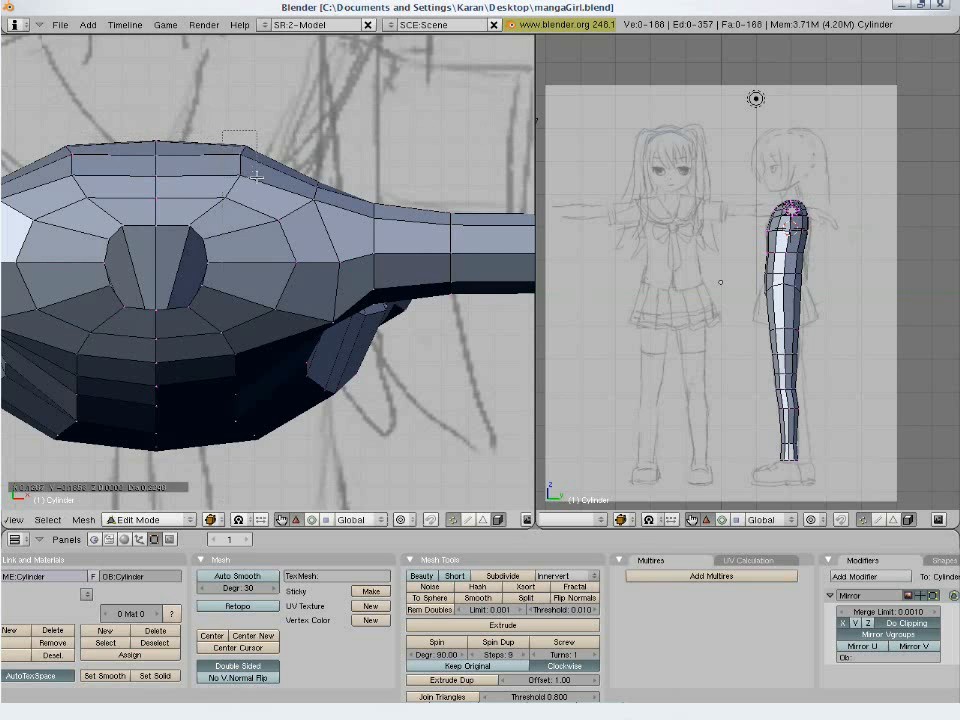
pyautogui.click(375, 215)
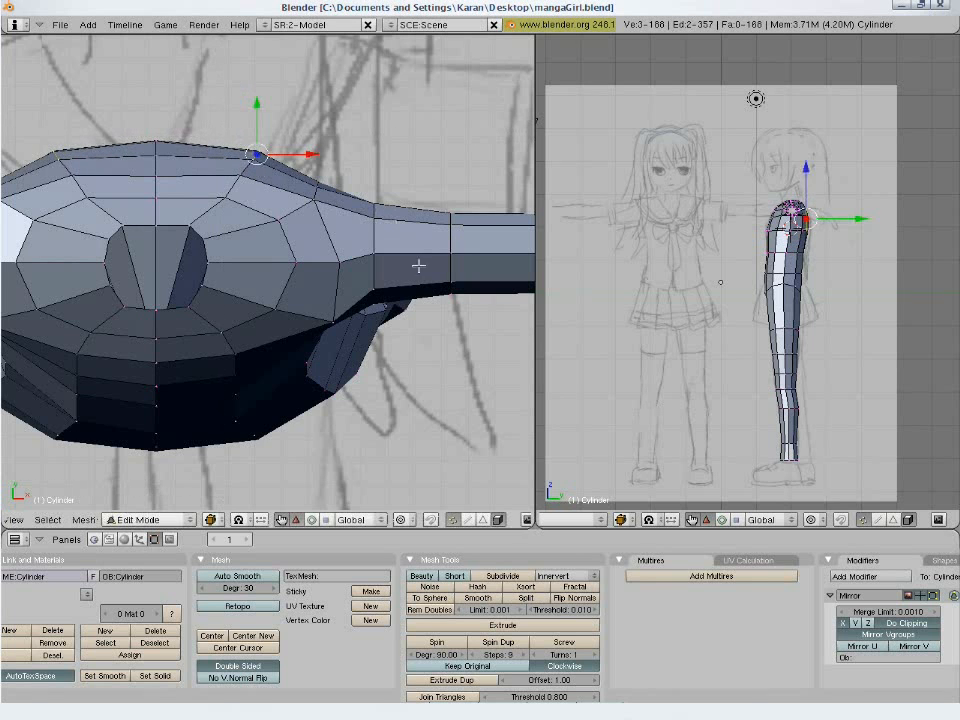
# - Leave Edit Mode, return to the front view and save over mangaGirl.blend
pyautogui.press('Tab')
pyautogui.scroll(-2, 405, 340)
pyautogui.scroll(-1, 405, 340)
pyautogui.hotkey('ctrl', 'w')
pyautogui.click(381, 358)
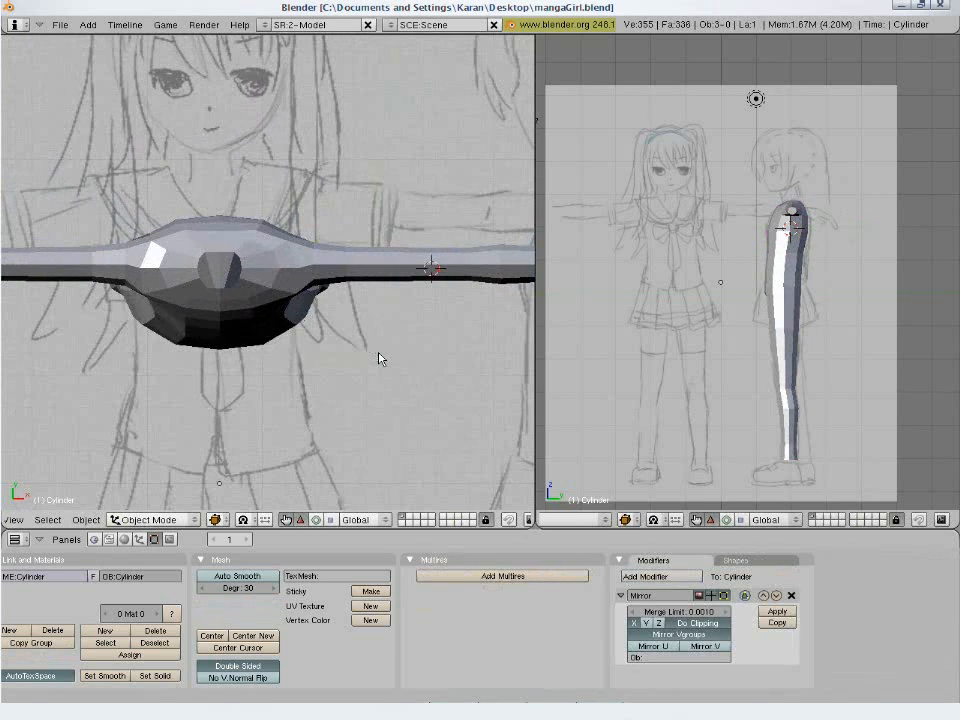
pyautogui.press('KP_1')
pyautogui.hotkey('ctrl', 'w')
pyautogui.click(381, 356)
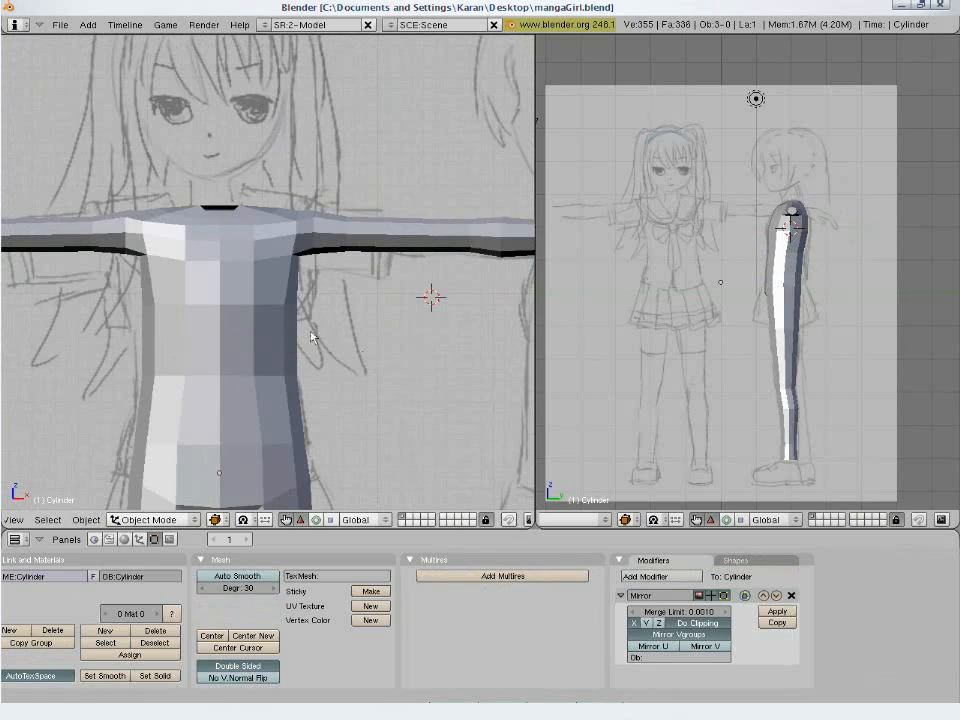
# - In Edit Mode, raise the front edge just below the neck opening by about 0.02
pyautogui.press('Tab')
pyautogui.scroll(2, 303, 327)
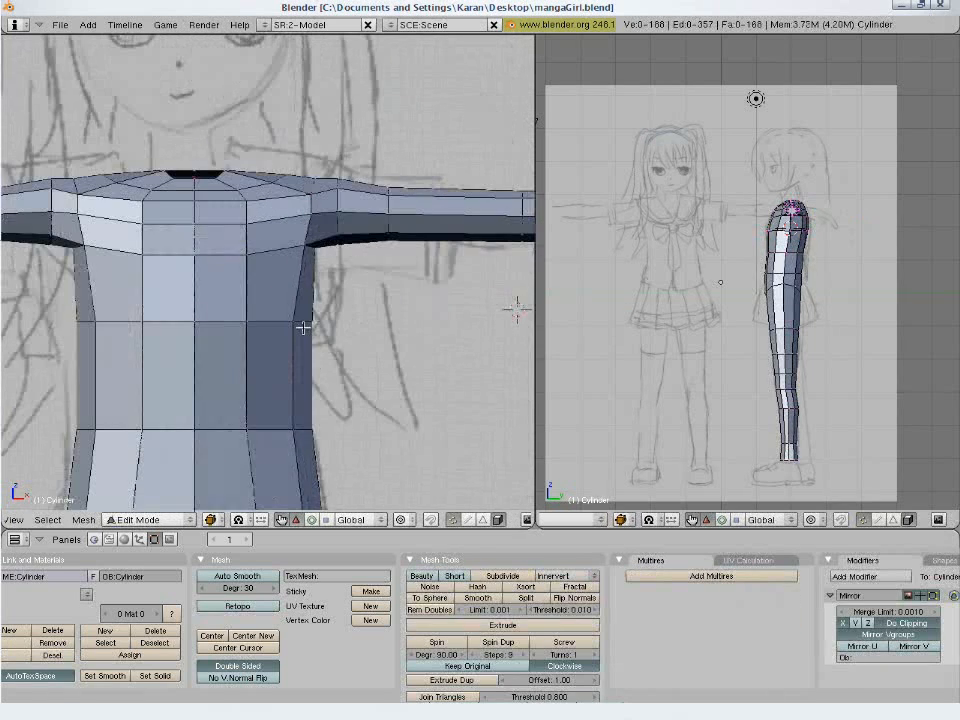
pyautogui.rightClick(208, 188)
pyautogui.press('g')
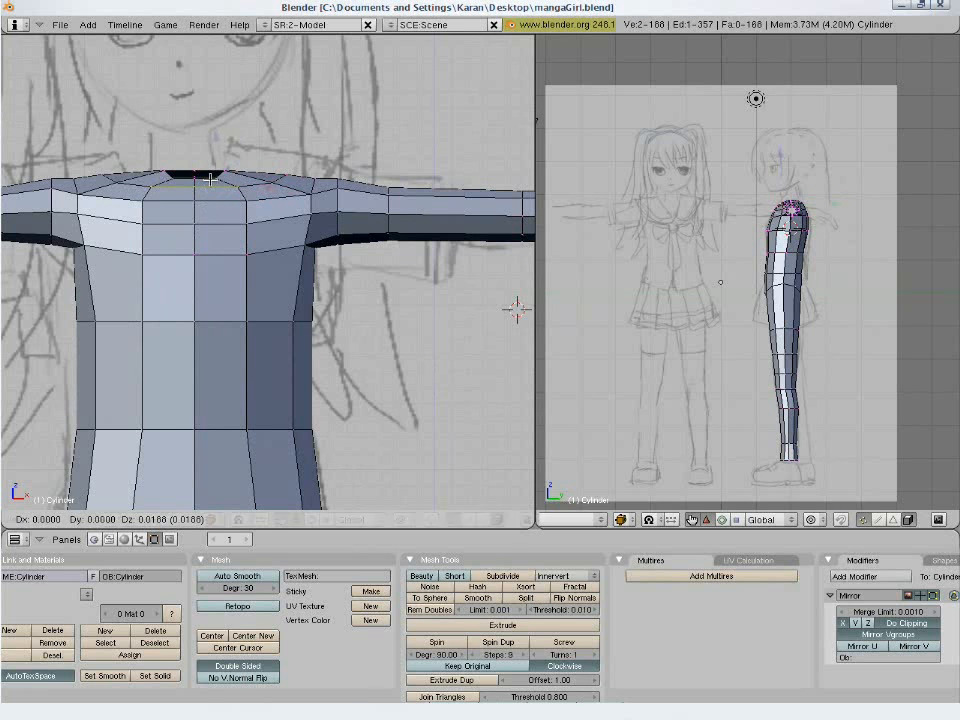
pyautogui.click(210, 177)
pyautogui.press('a')
# - Bring the whole body into the front view and save the neckline edit over mangaGirl.blend
pyautogui.scroll(-3, 230, 195)
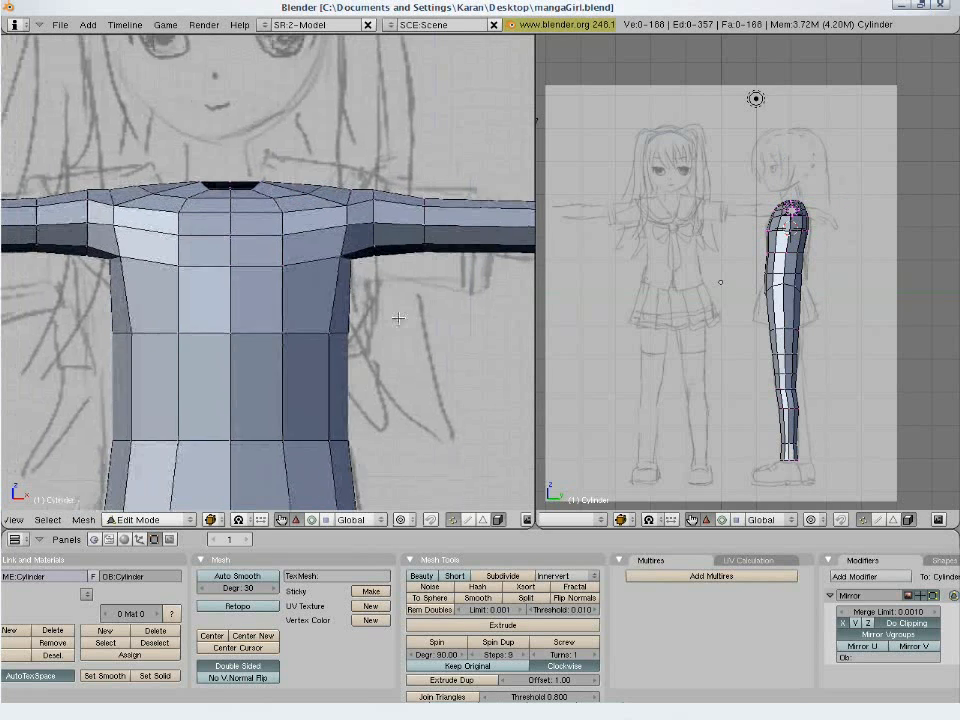
pyautogui.scroll(-4, 314, 349)
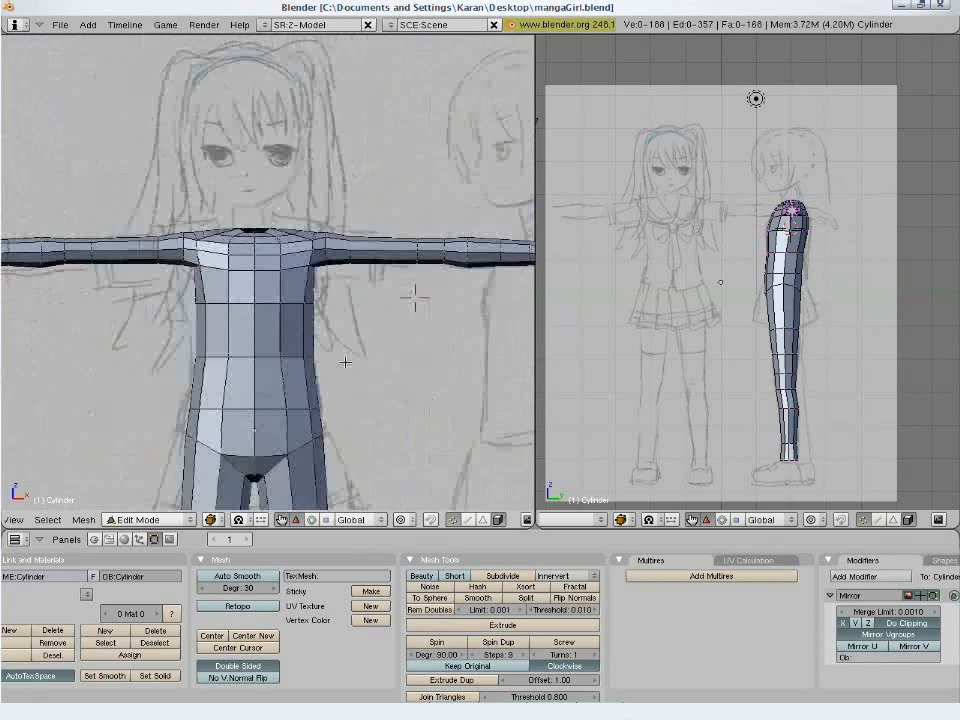
pyautogui.keyDown('shift'); pyautogui.moveTo(391, 286); pyautogui.dragTo(389, 199, button='middle'); pyautogui.keyUp('shift')
pyautogui.scroll(-3, 389, 250)
pyautogui.hotkey('ctrl', 'w')
pyautogui.click(389, 256)
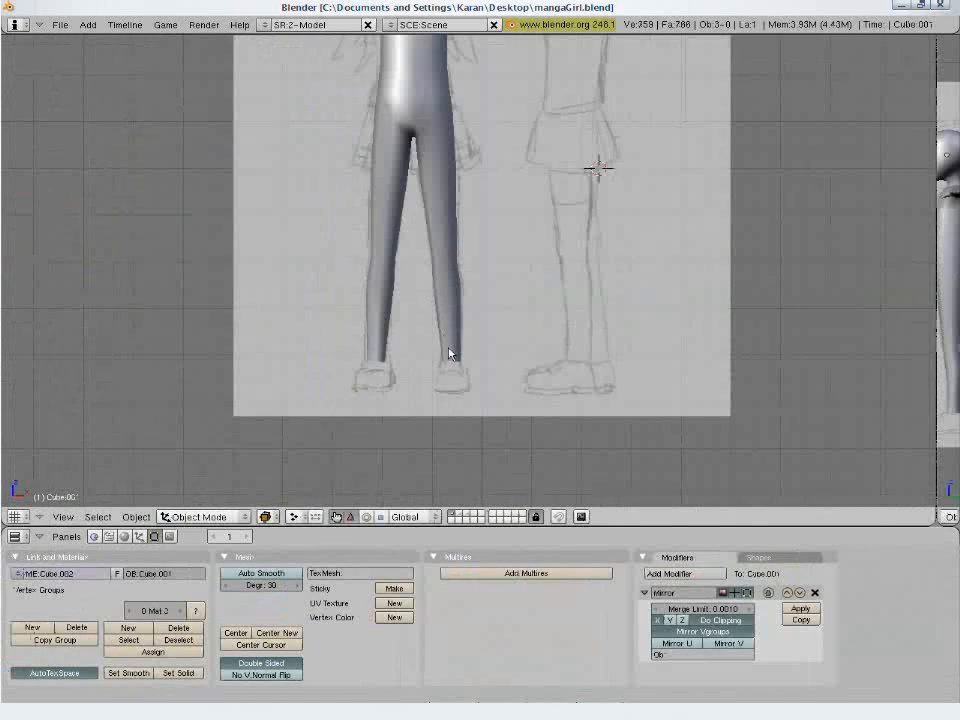
# - Enter Edit Mode on the leg mesh in side view at the ankle, with see-through wireframe shading
pyautogui.scroll(3, 449, 353)
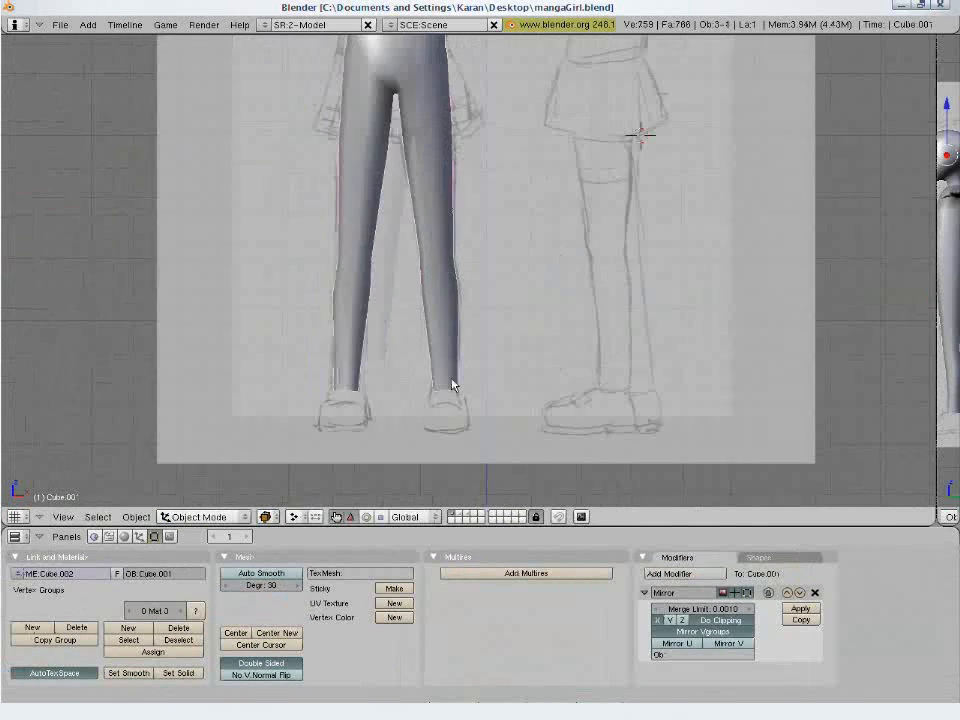
pyautogui.keyDown('shift'); pyautogui.moveTo(469, 439); pyautogui.dragTo(498, 380, button='middle'); pyautogui.keyUp('shift')
pyautogui.scroll(2, 487, 352)
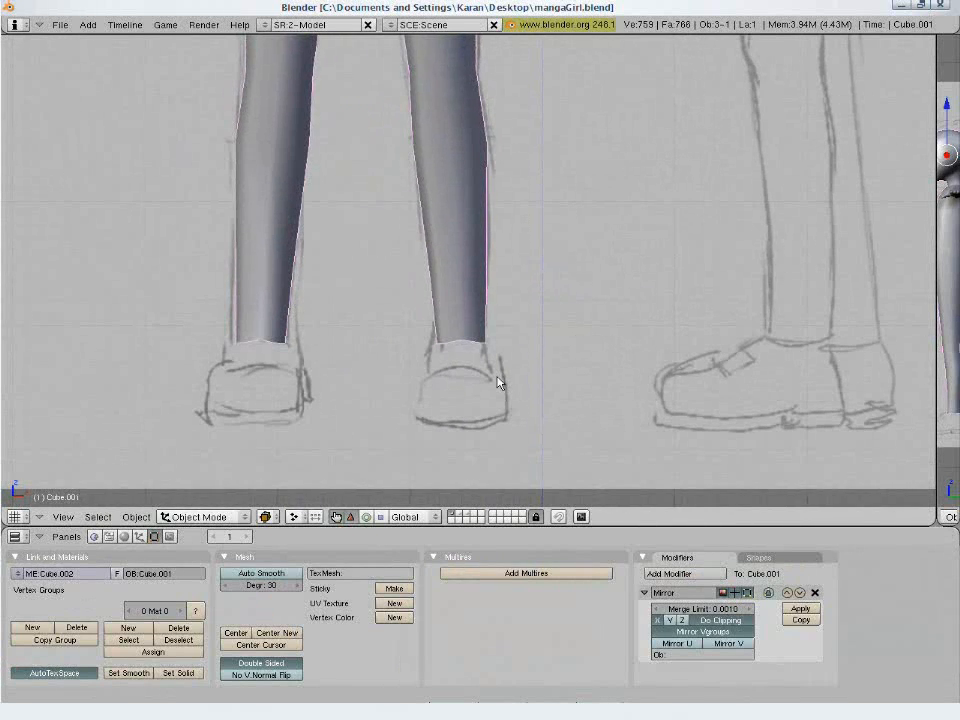
pyautogui.press('KP_3')
pyautogui.press('Tab')
pyautogui.scroll(2, 497, 377)
pyautogui.press('z')
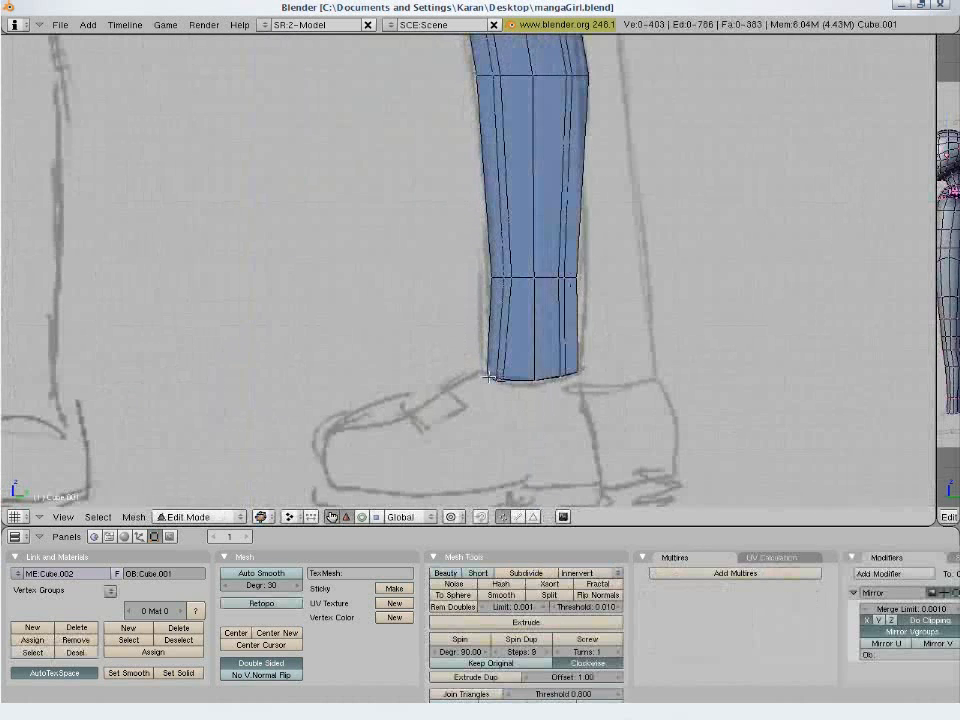
# - Extrude the ankle's bottom edge loop downward into the sketched shoe, widening it slightly to start the foot
pyautogui.press('a')
pyautogui.press('a')
pyautogui.press('b')
pyautogui.moveTo(463, 342); pyautogui.dragTo(612, 440)
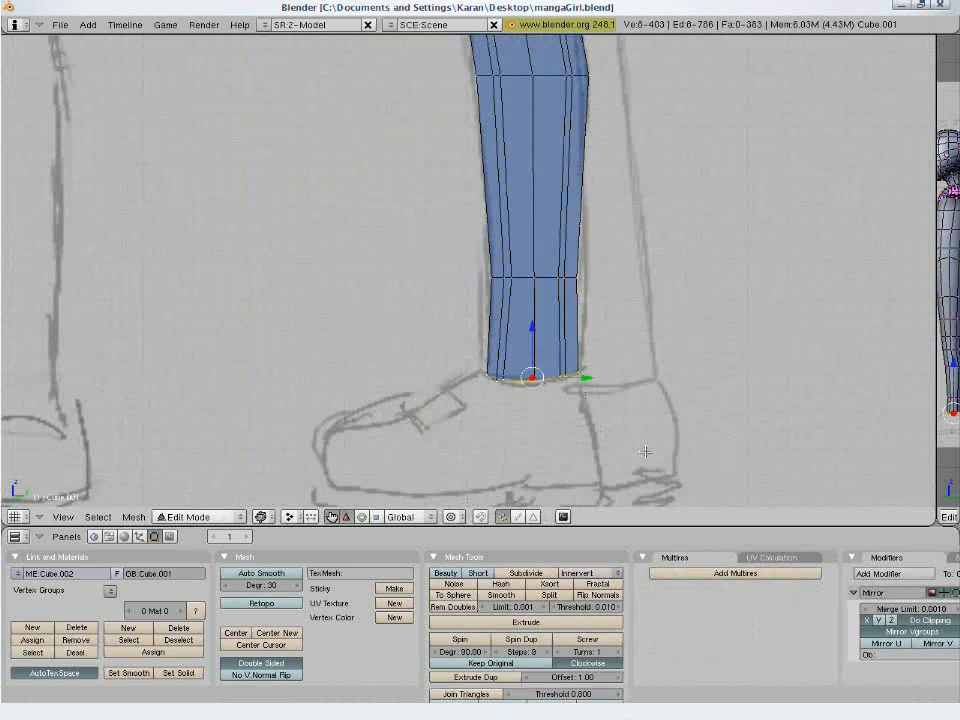
pyautogui.keyDown('shift'); pyautogui.moveTo(612, 440); pyautogui.dragTo(602, 369, button='middle'); pyautogui.keyUp('shift')
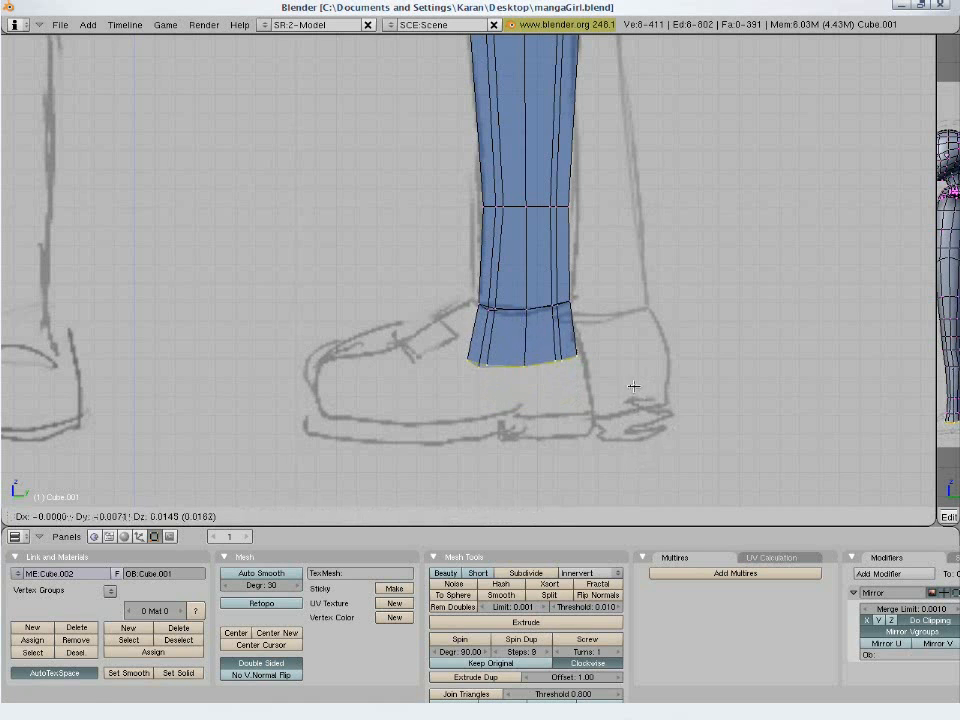
pyautogui.click(664, 421)
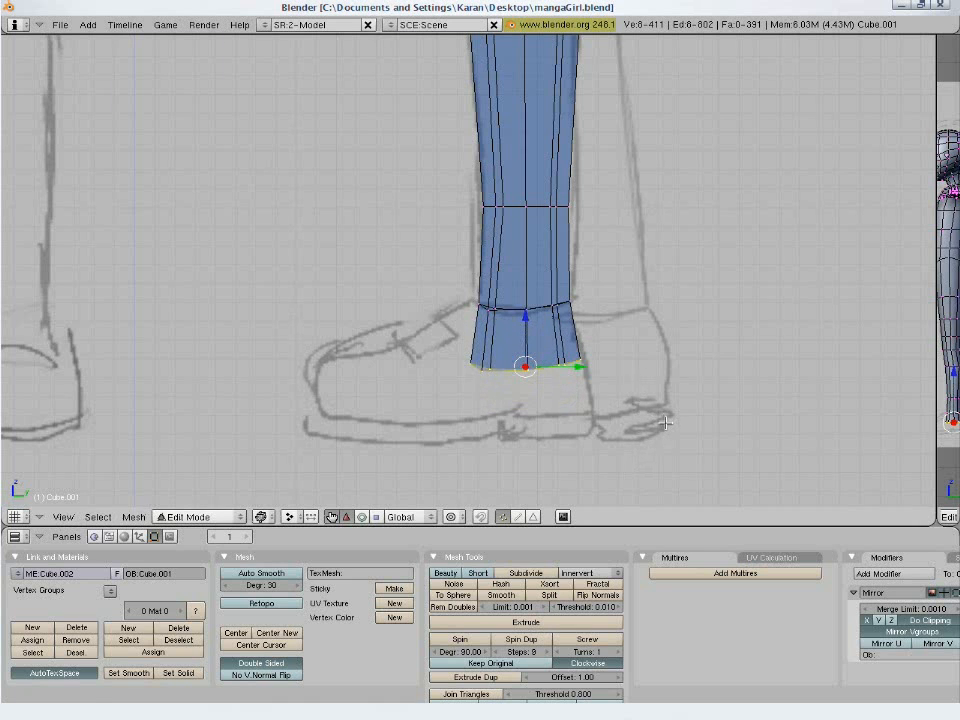
# - Extrude the foot's bottom edge loop down about 0.26 to the sketched sole line and flatten it vertically
pyautogui.press('KP_1')
pyautogui.press('KP_3')
pyautogui.press('e')
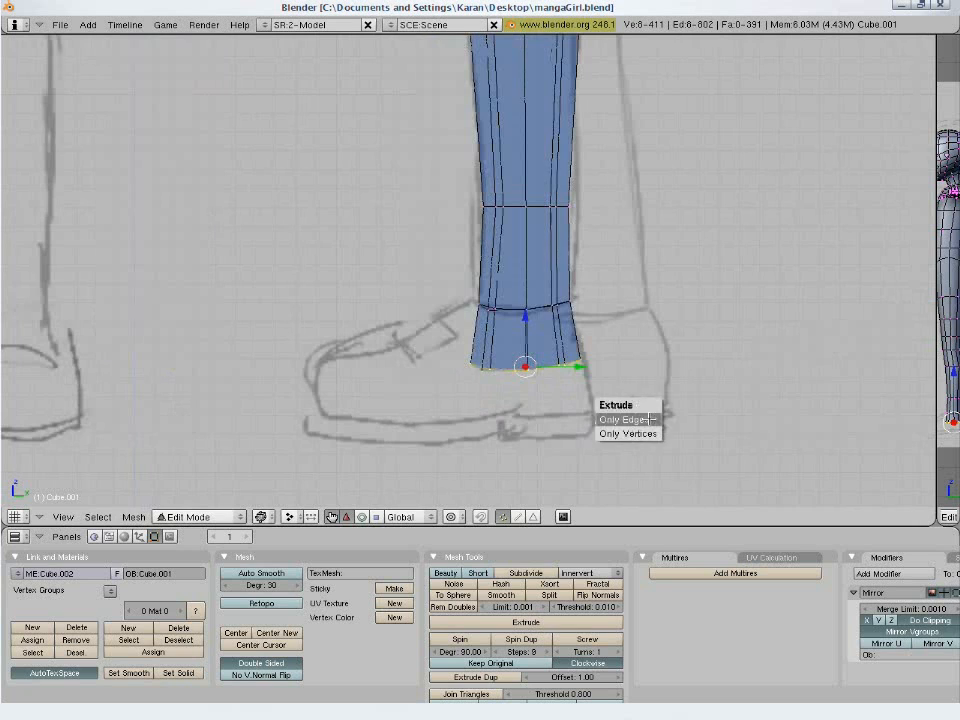
pyautogui.click(652, 425)
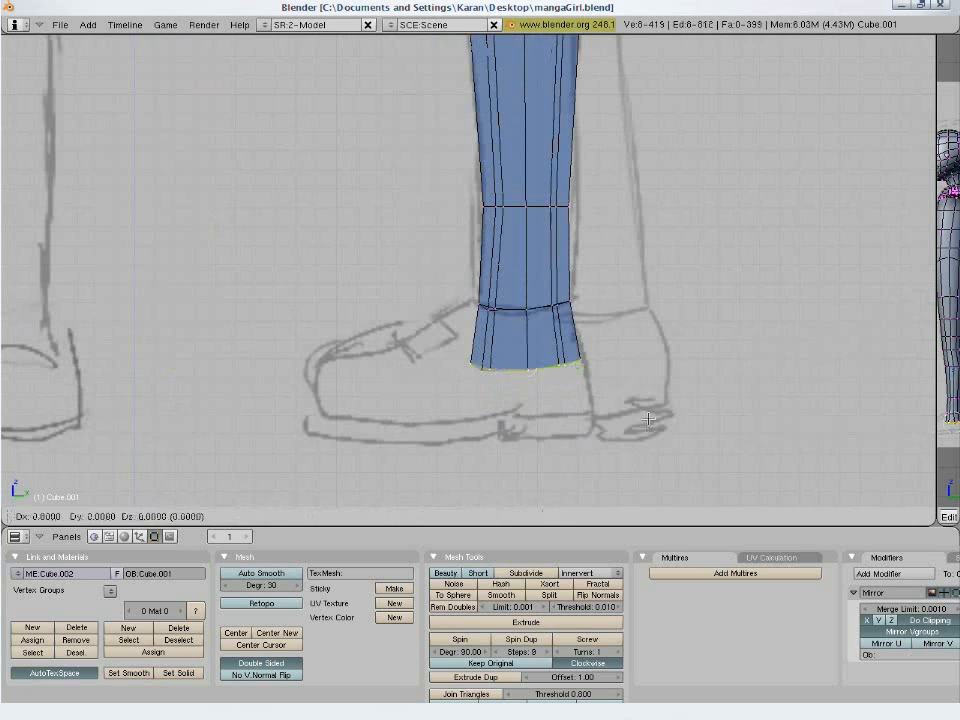
pyautogui.click(641, 469)
pyautogui.press('s')
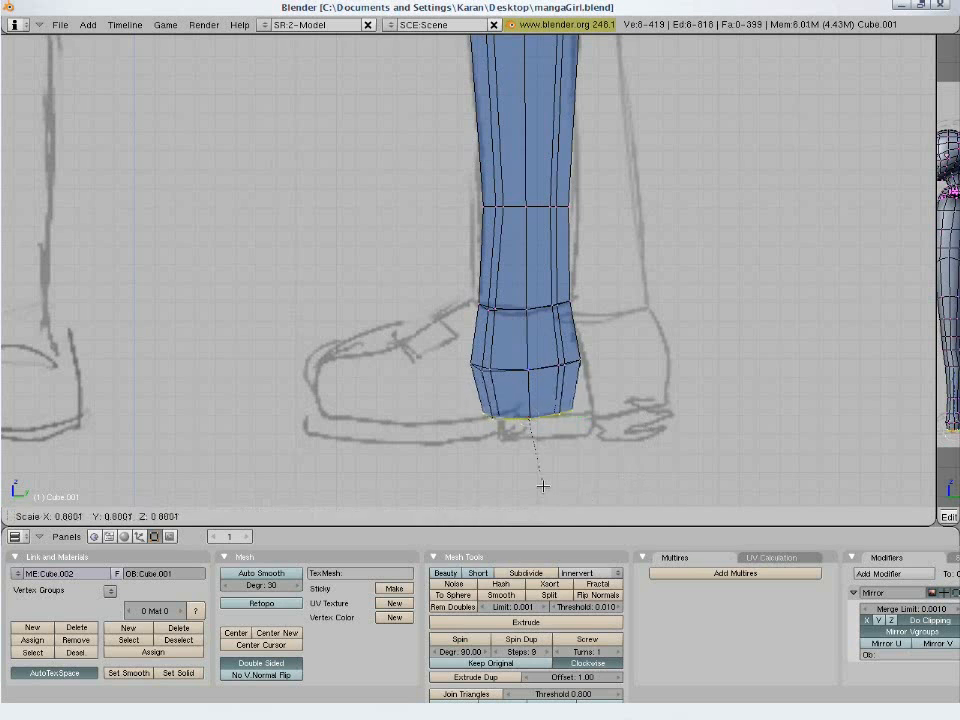
pyautogui.press('z')
pyautogui.click(543, 482)
pyautogui.press('a')
# - Select the front faces of the ankle block and extrude them forward to the middle of the sketched shoe
pyautogui.press('b')
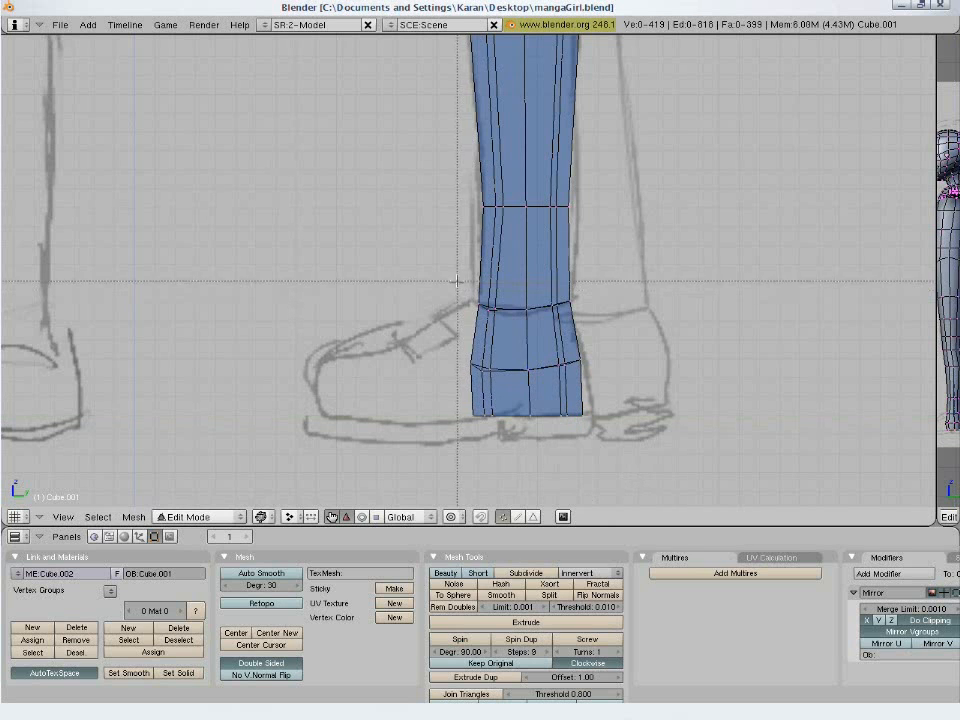
pyautogui.moveTo(457, 281); pyautogui.dragTo(514, 445)
pyautogui.moveTo(512, 378)
pyautogui.mouseDown(button='middle')
pyautogui.moveTo(561, 356)
pyautogui.moveTo(651, 390)
pyautogui.moveTo(465, 369)
pyautogui.mouseUp(button='middle')
pyautogui.press('KP_3')
pyautogui.press('e')
pyautogui.click(452, 366)
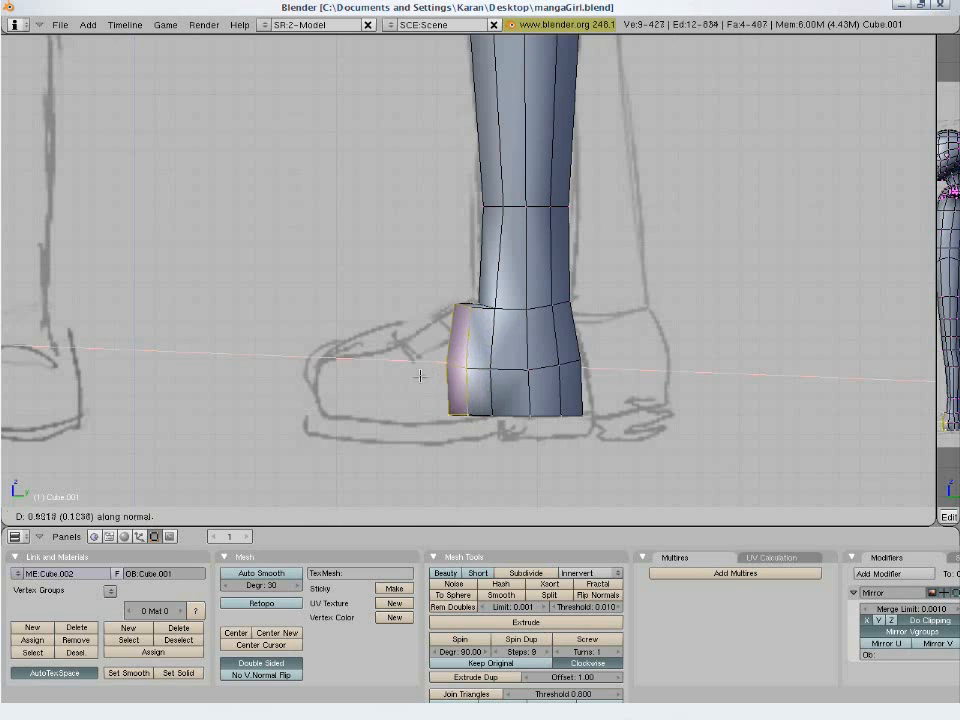
pyautogui.click(385, 387)
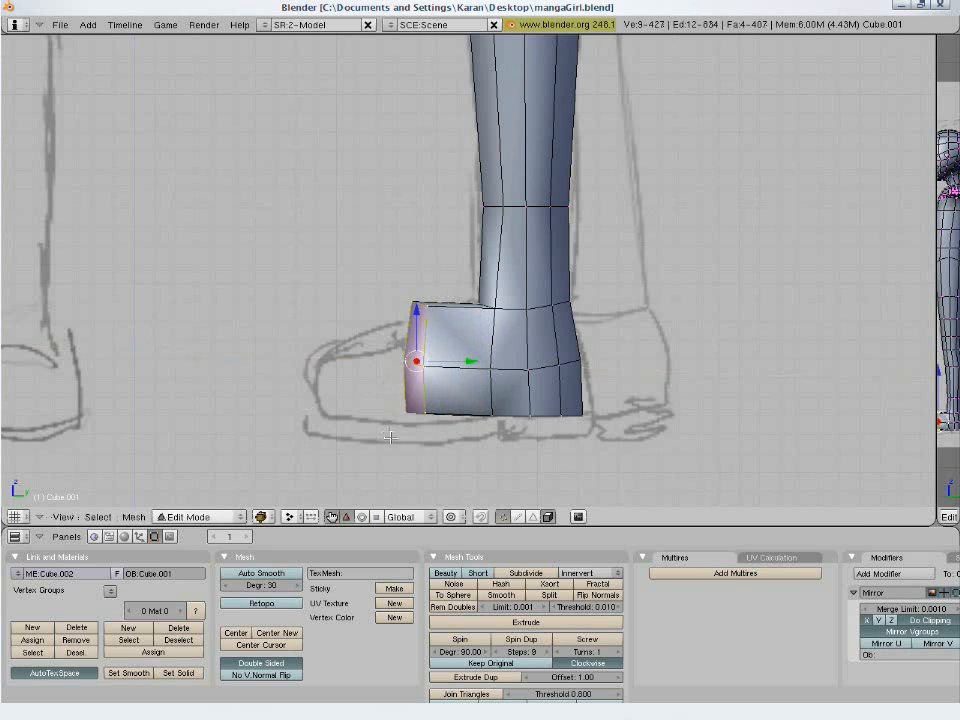
# - Shrink the extruded front end of the foot and lower it to follow the sketched instep
pyautogui.press('s')
pyautogui.press('y')
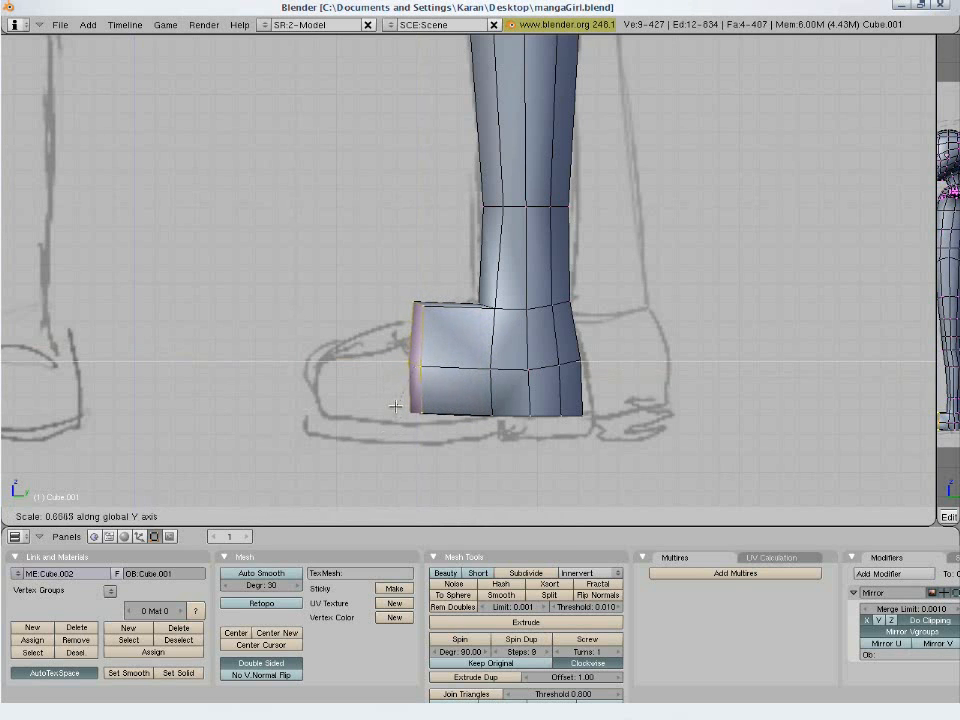
pyautogui.click(405, 445)
pyautogui.press('s')
pyautogui.click(411, 455)
pyautogui.press('g')
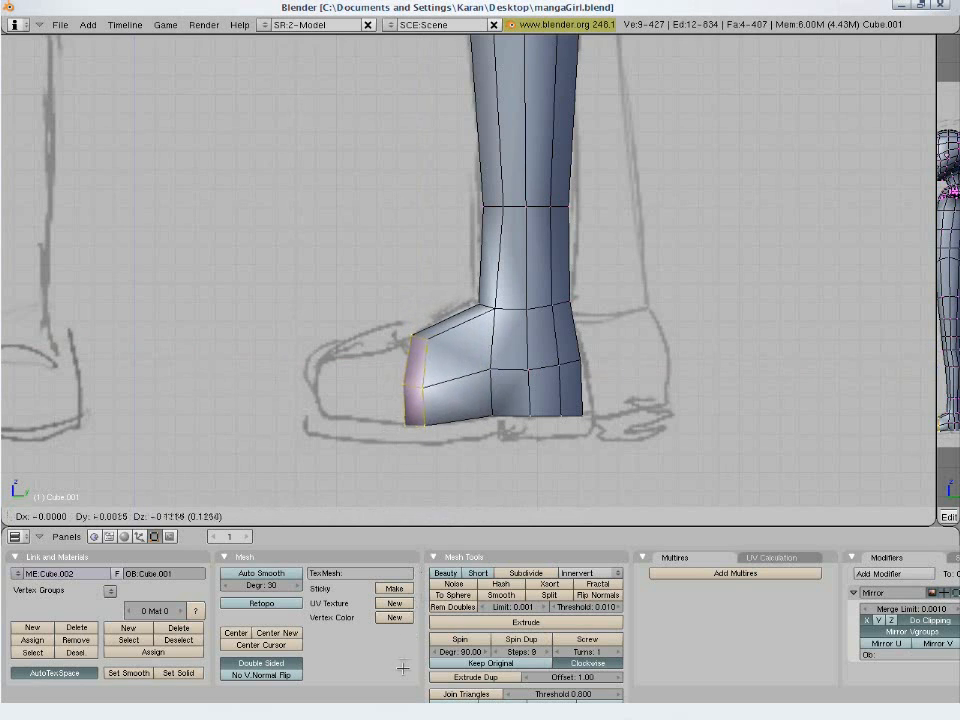
pyautogui.click(403, 634)
# - Extrude the front faces to the sketched toe tip, reduce their height and lower them about 0.06
pyautogui.press('e')
pyautogui.click(488, 424)
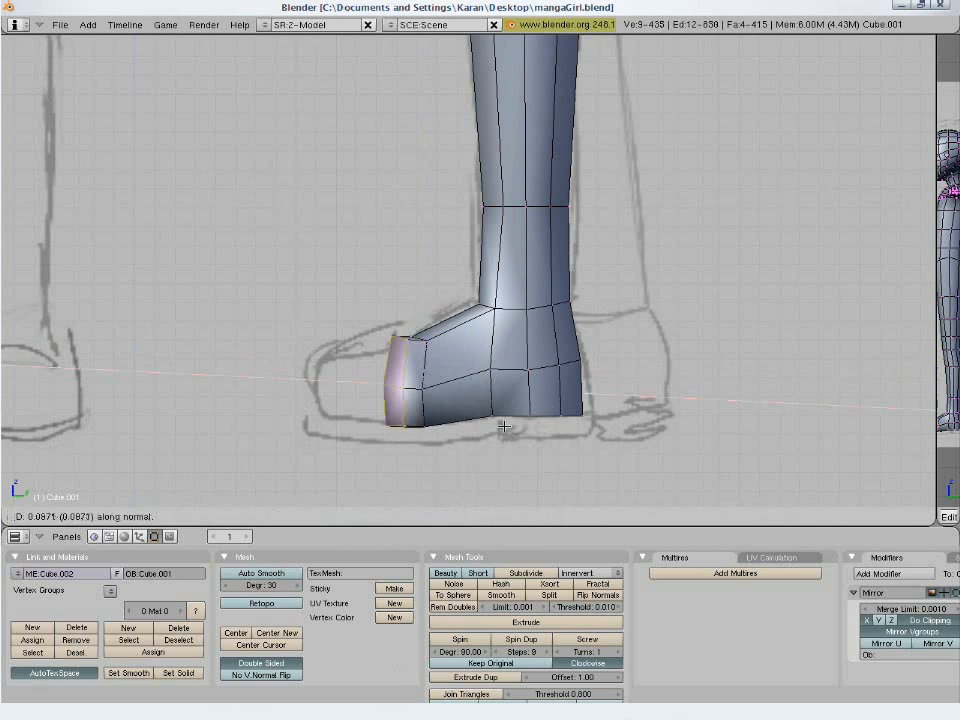
pyautogui.click(447, 430)
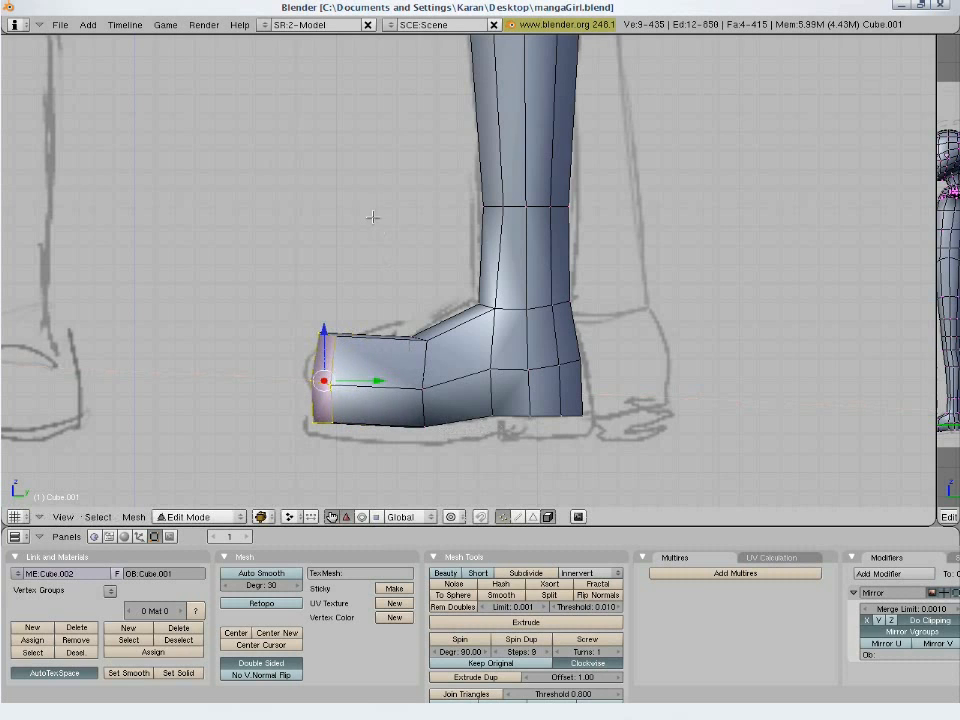
pyautogui.press('s')
pyautogui.press('z')
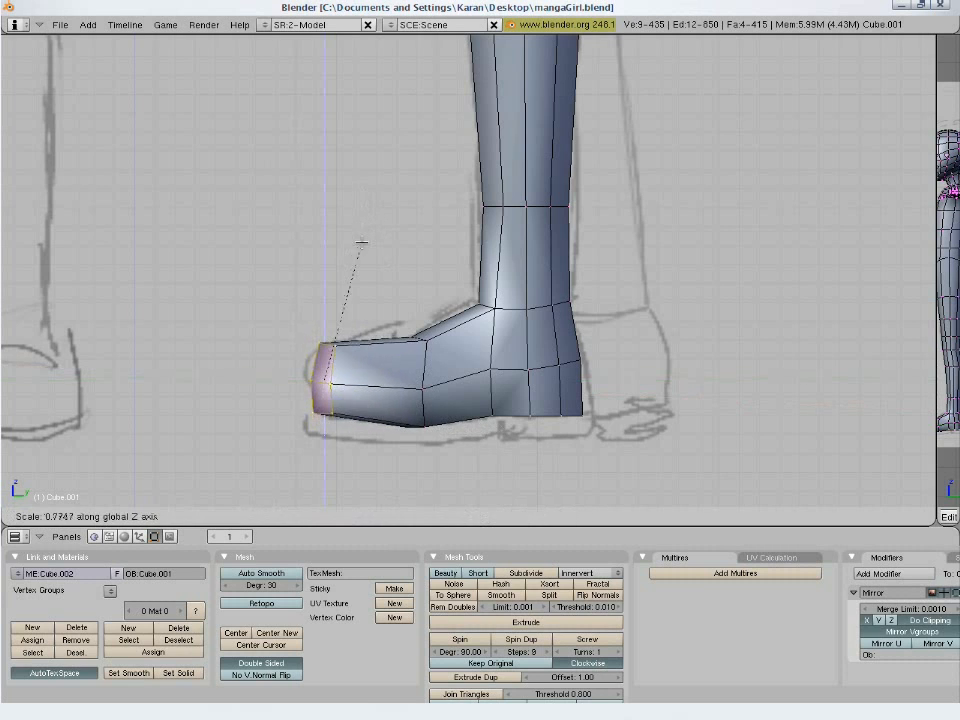
pyautogui.press('g')
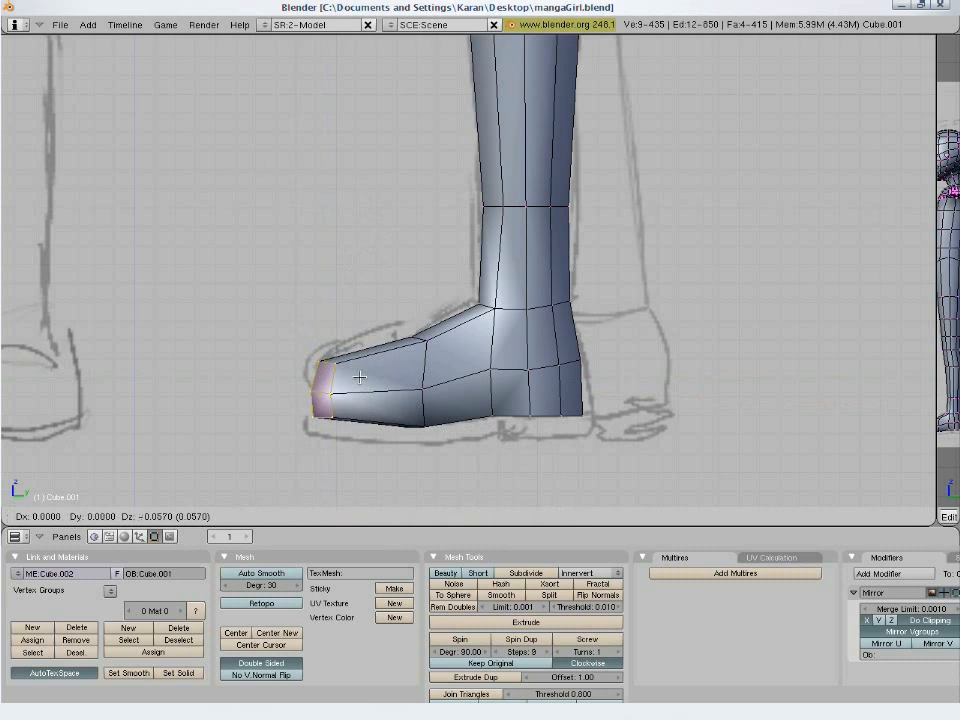
pyautogui.click(359, 377)
# - In see-through wireframe, lower the toe's bottom vertices to level the underside with the rest of the sole
pyautogui.press('a')
pyautogui.press('g')
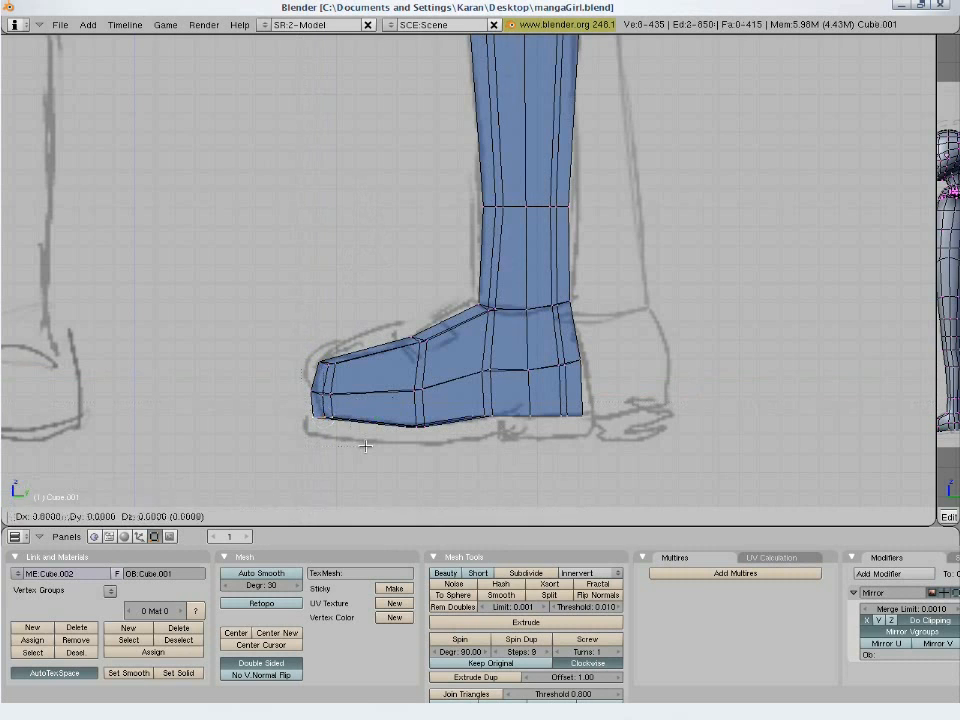
pyautogui.click(374, 510)
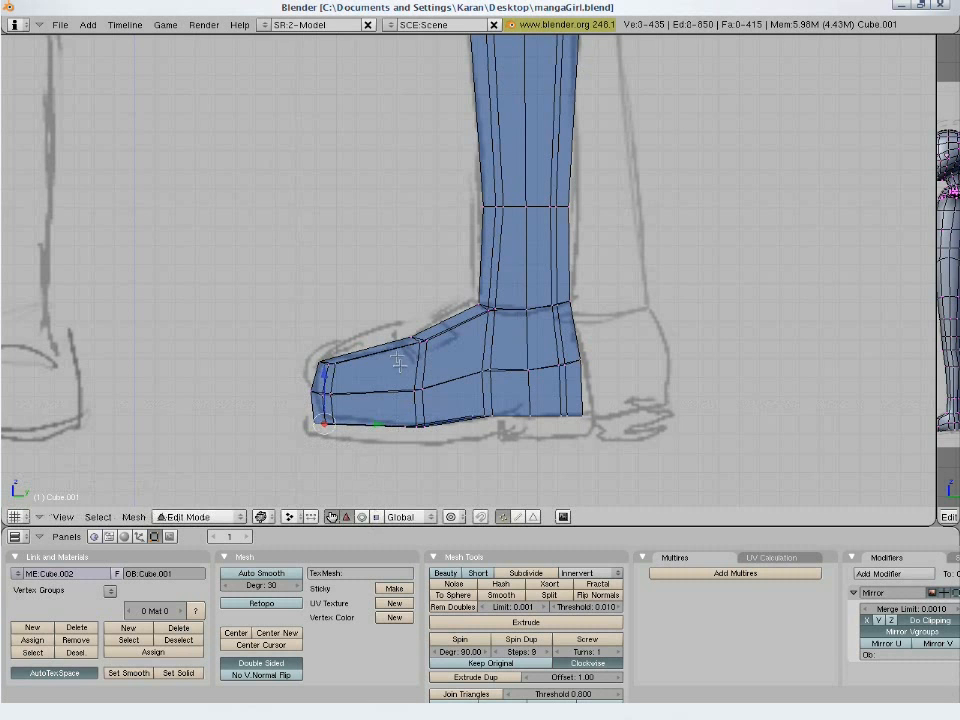
pyautogui.press('a')
# - Clip the front view to the character's left foot and lower shin, and maximize the 3D viewport
pyautogui.moveTo(401, 345); pyautogui.dragTo(483, 403, button='middle')
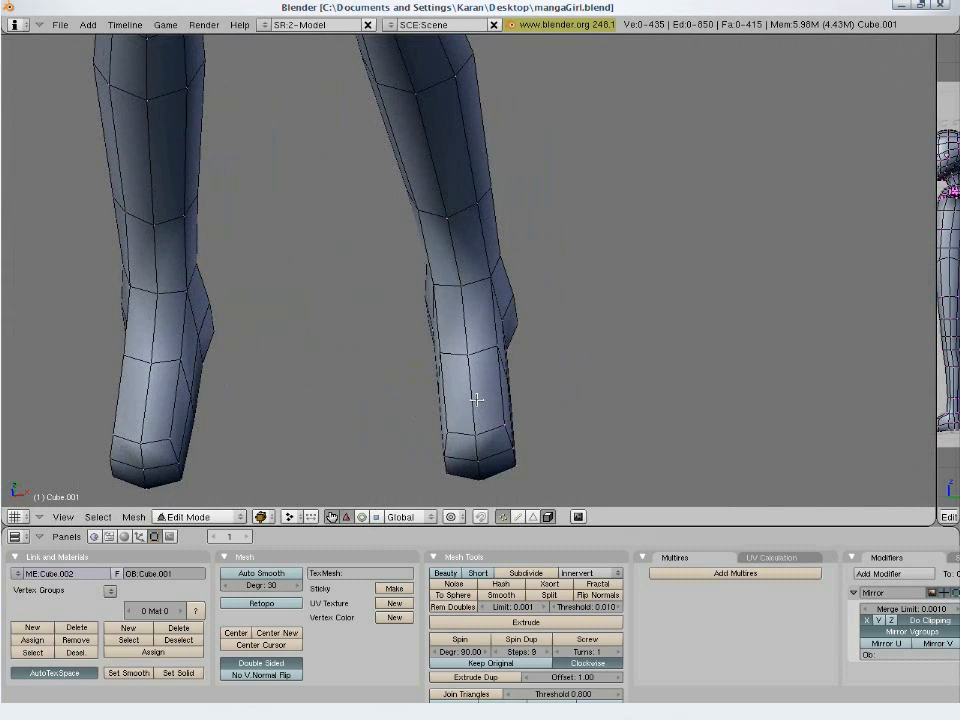
pyautogui.press('KP_1')
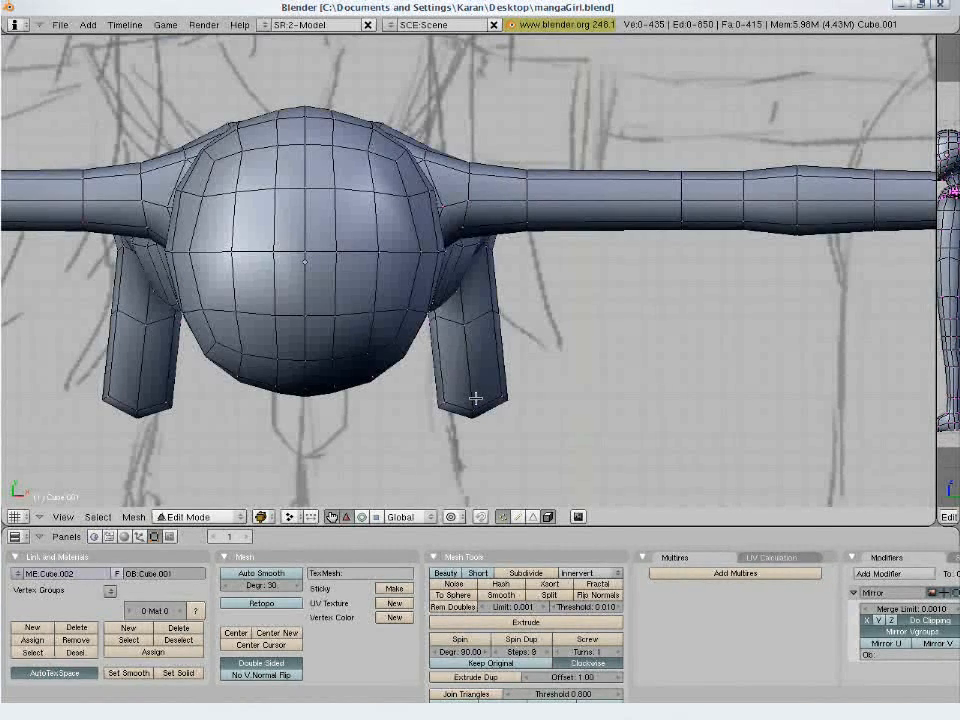
pyautogui.press('KP_1')
pyautogui.keyDown('shift'); pyautogui.moveTo(475, 398); pyautogui.dragTo(533, 402, button='middle'); pyautogui.keyUp('shift')
pyautogui.press('b')
pyautogui.moveTo(623, 235); pyautogui.dragTo(61, 483)
pyautogui.hotkey('alt', 'b')
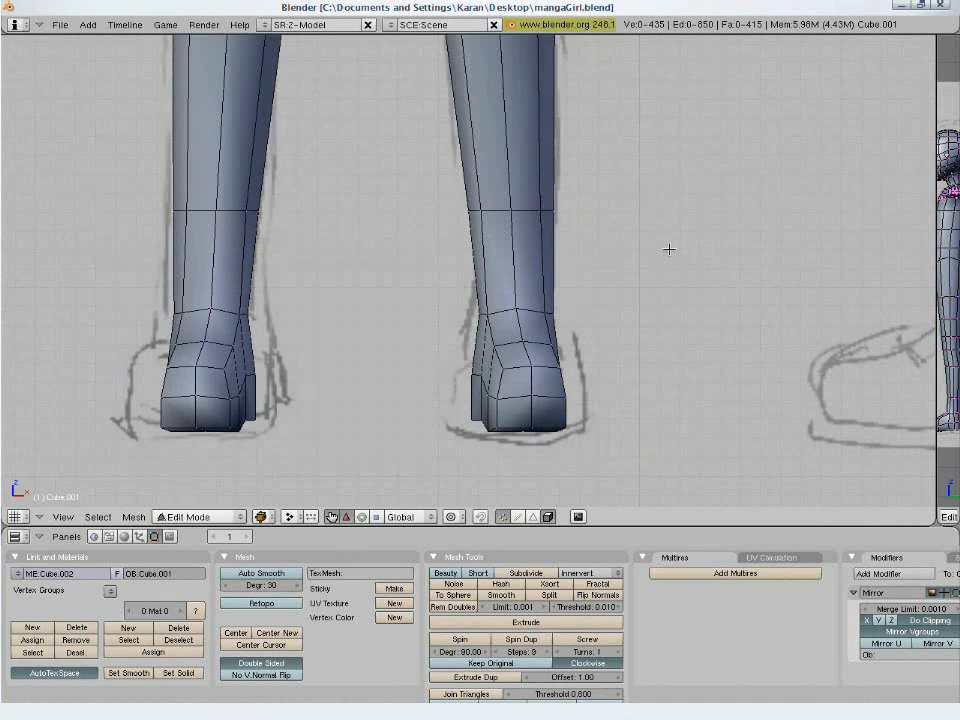
pyautogui.hotkey('alt', 'b')
pyautogui.moveTo(673, 216); pyautogui.dragTo(417, 477)
pyautogui.hotkey('ctrl', 'Up')
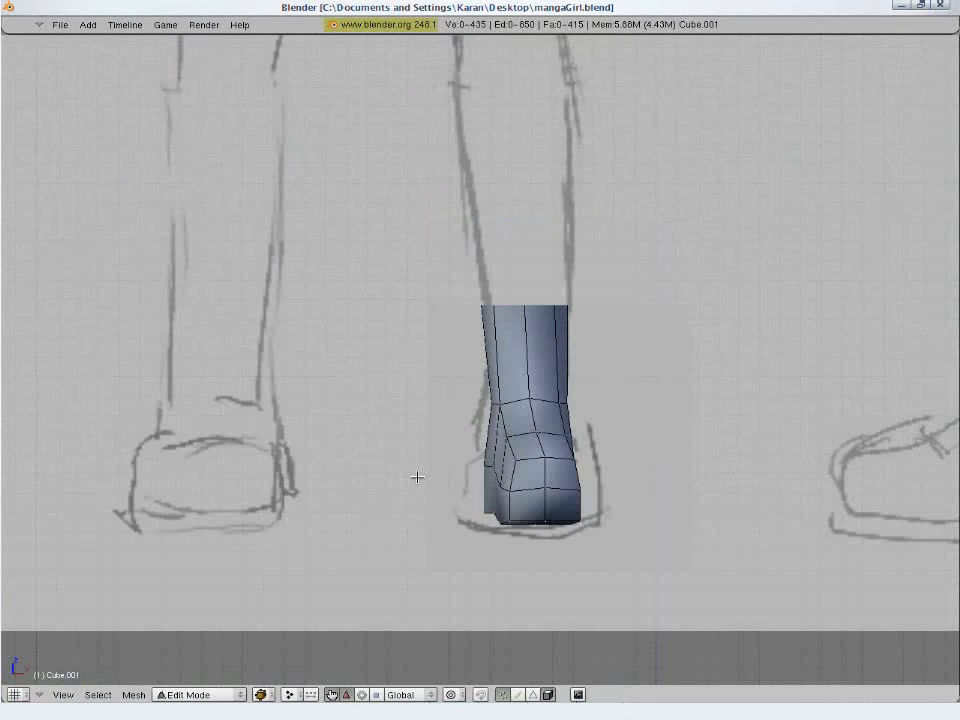
pyautogui.scroll(5, 420, 476)
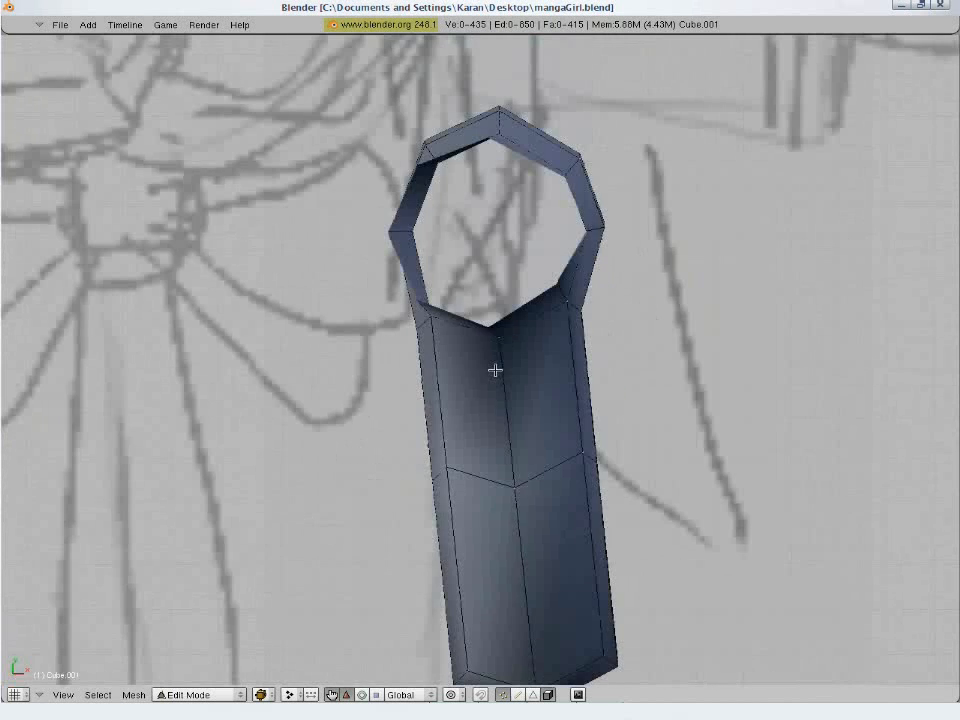
pyautogui.scroll(-2, 495, 369)
# - In top view, select the front half of the foot and widen it along the X axis
pyautogui.press('a')
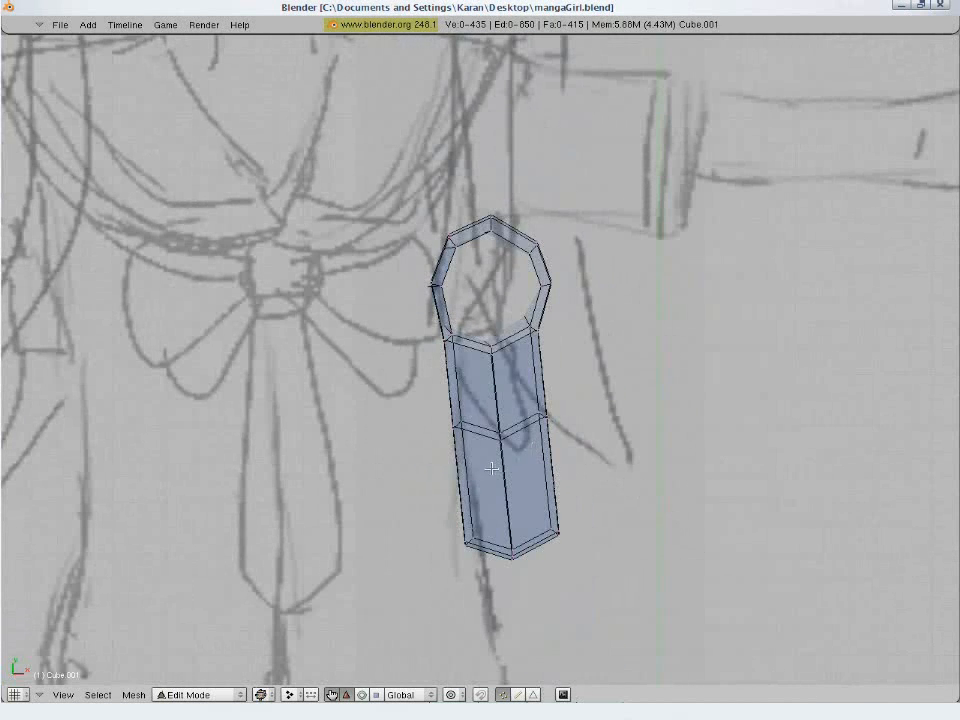
pyautogui.press('b')
pyautogui.moveTo(416, 395); pyautogui.dragTo(548, 564)
pyautogui.moveTo(615, 580); pyautogui.dragTo(612, 578)
pyautogui.press('s')
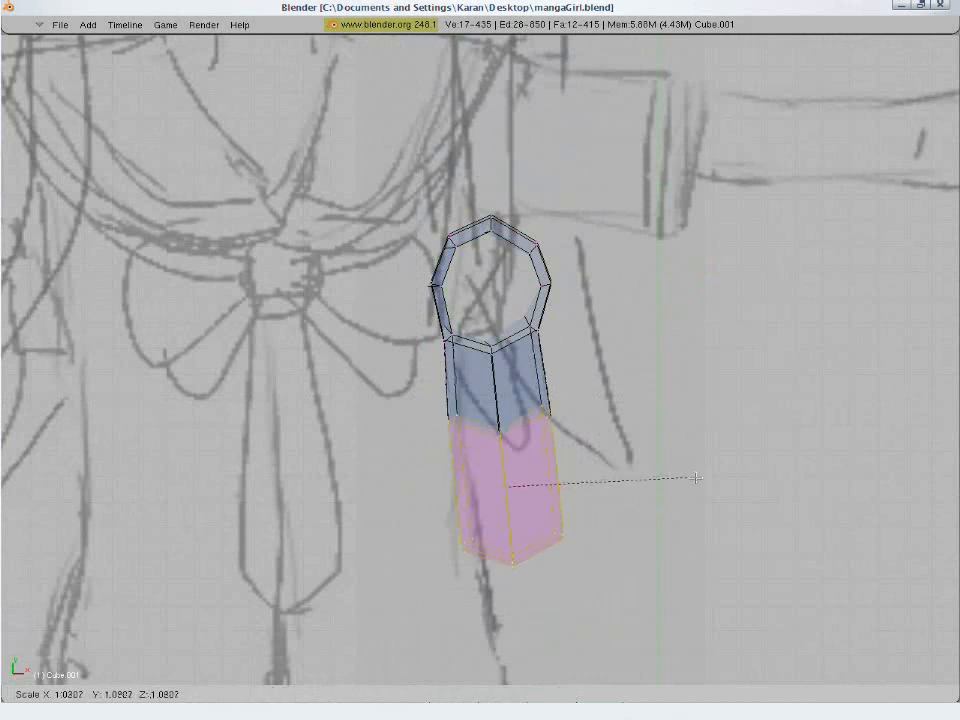
pyautogui.press('x')
pyautogui.click(722, 486)
# - Shift the front half of the foot sideways and rotate it about 5 degrees to point straighter forward
pyautogui.press('g')
pyautogui.click(694, 490)
pyautogui.press('r')
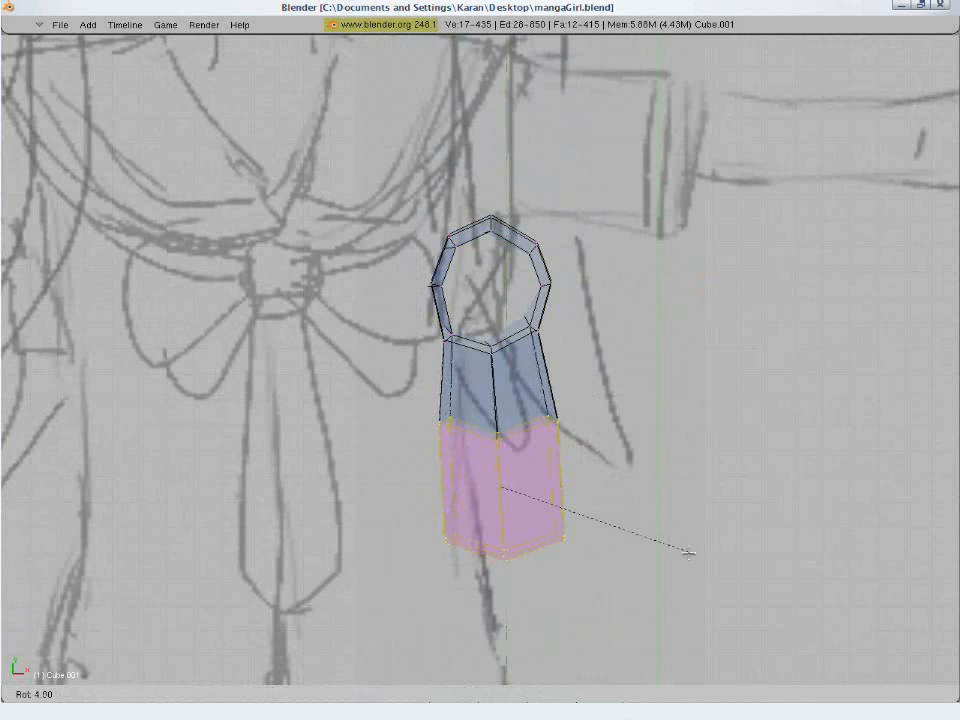
pyautogui.click(690, 551)
pyautogui.press('g')
pyautogui.click(705, 549)
pyautogui.press('a')
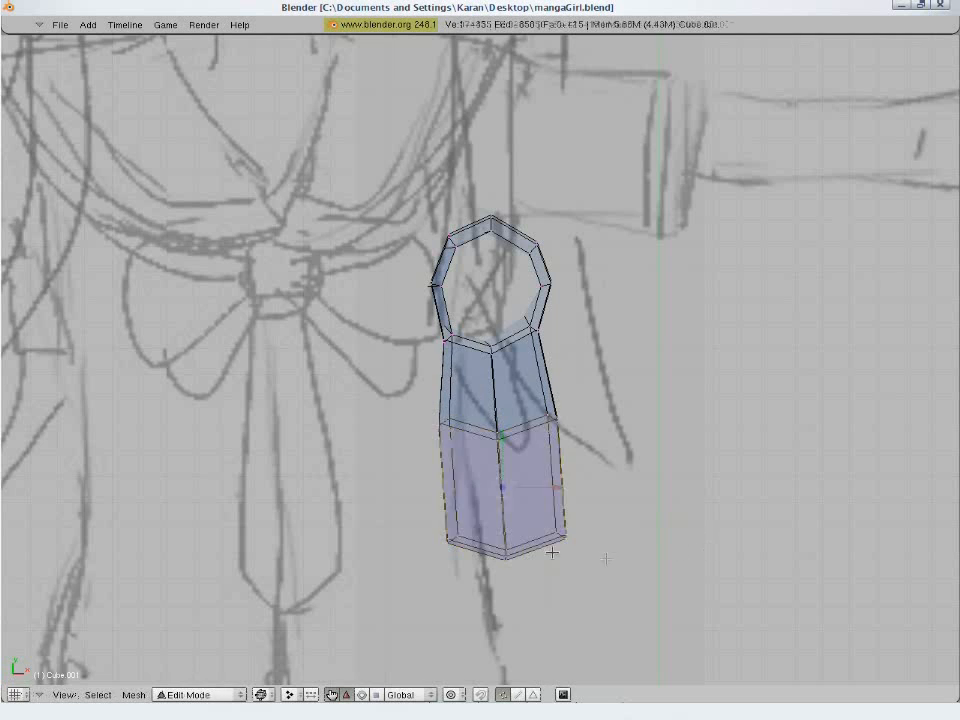
# - Move the toe's inner corner slightly outward and forward, and pull its outer corner slightly back to slant the toe line
pyautogui.press('b')
pyautogui.moveTo(462, 502); pyautogui.dragTo(421, 578)
pyautogui.press('g')
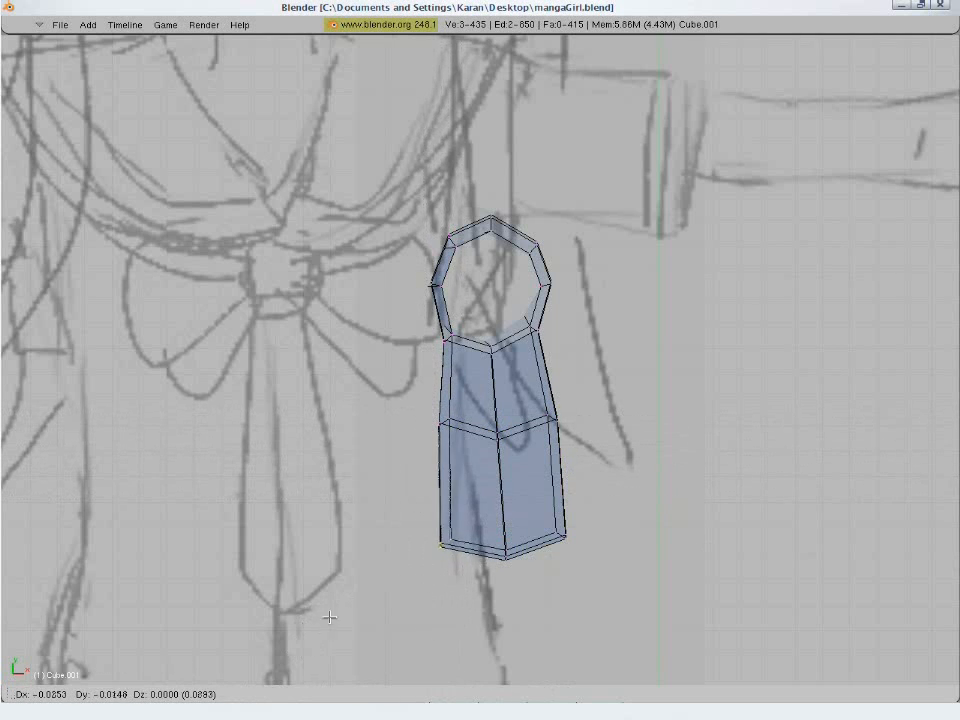
pyautogui.click(330, 616)
pyautogui.press('b')
pyautogui.moveTo(545, 511); pyautogui.dragTo(597, 574)
pyautogui.press('g')
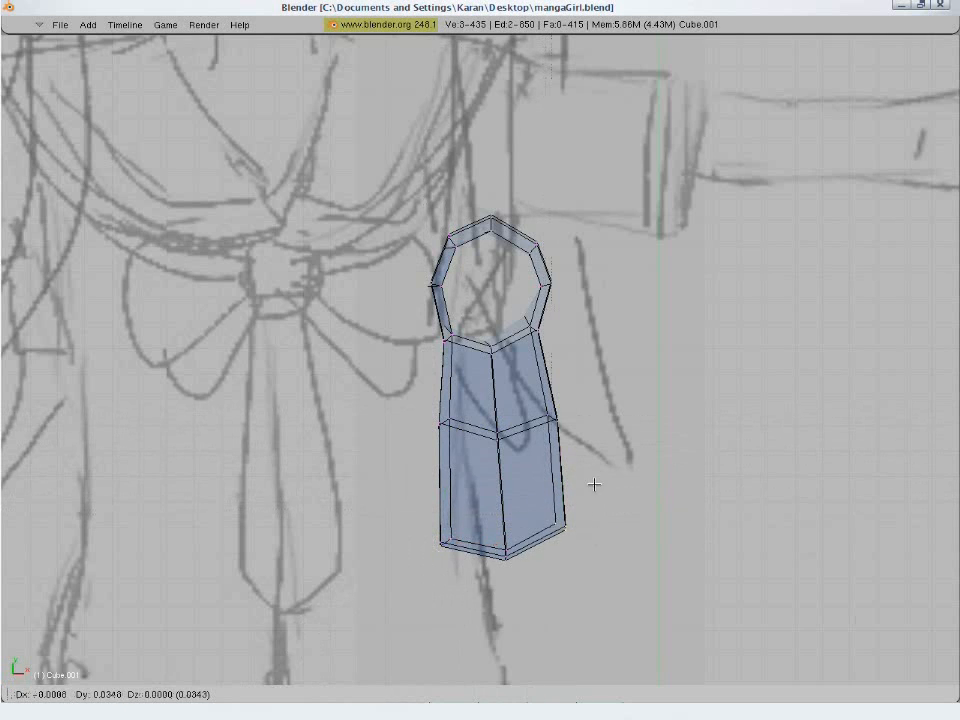
pyautogui.click(594, 493)
# - Widen the whole front half of the foot slightly more along X and check it against the front sketch
pyautogui.press('b')
pyautogui.moveTo(407, 403); pyautogui.dragTo(626, 600)
pyautogui.press('s')
pyautogui.press('x')
pyautogui.click(648, 497)
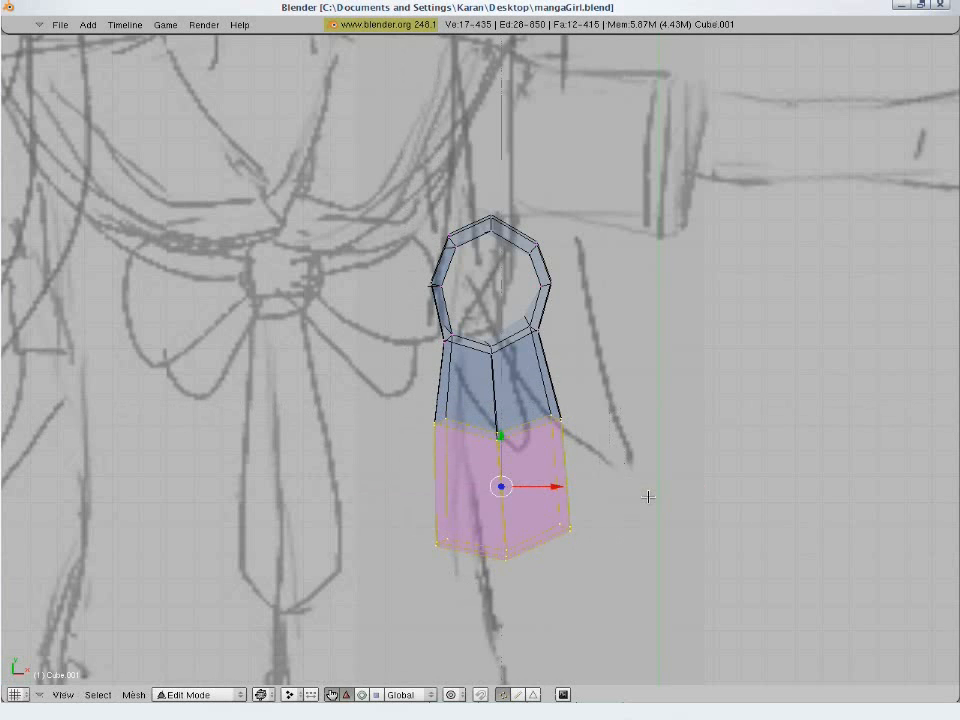
pyautogui.press('KP_1')
pyautogui.press('z')
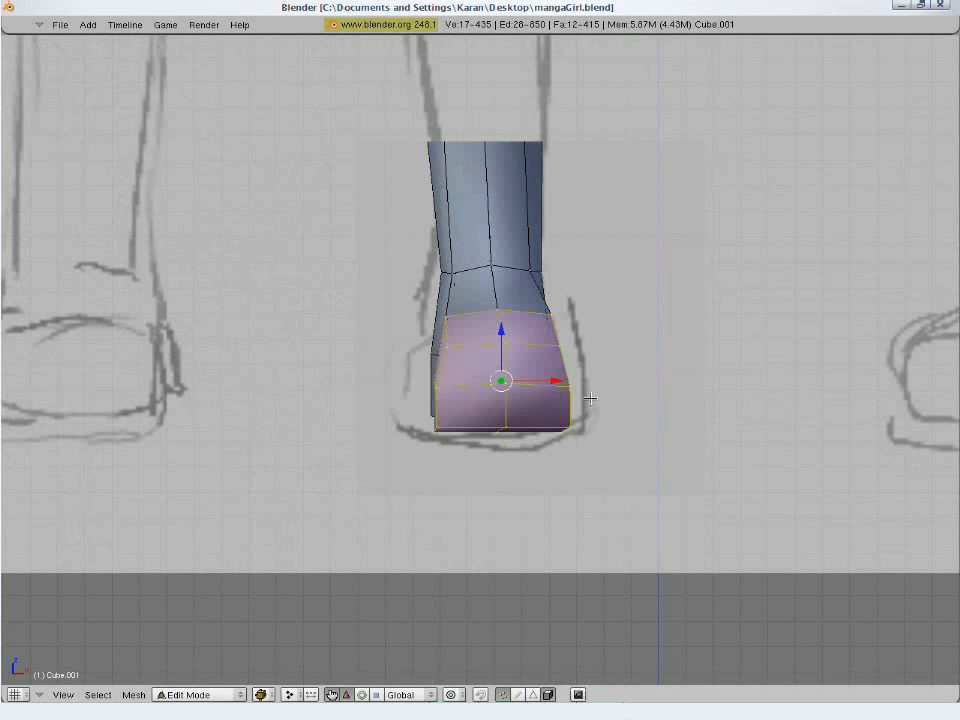
pyautogui.press('a')
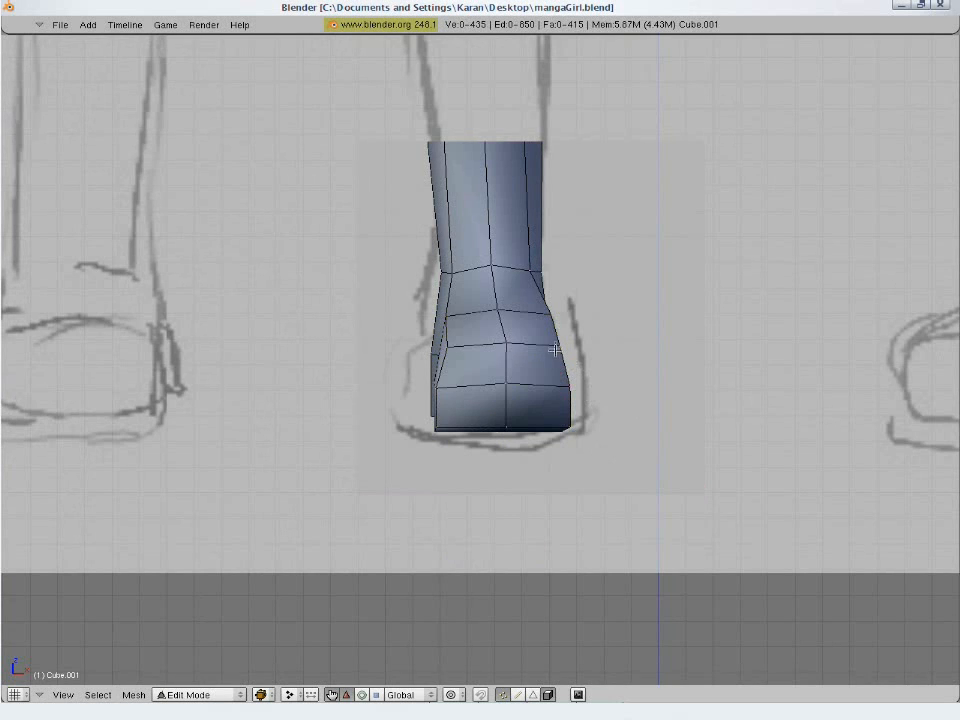
# - Scale the two side vertices on top of the toe inward to about 0.89 to narrow the upper shoe
pyautogui.keyDown('shift'); pyautogui.rightClick(446, 346); pyautogui.keyUp('shift')
pyautogui.press('s')
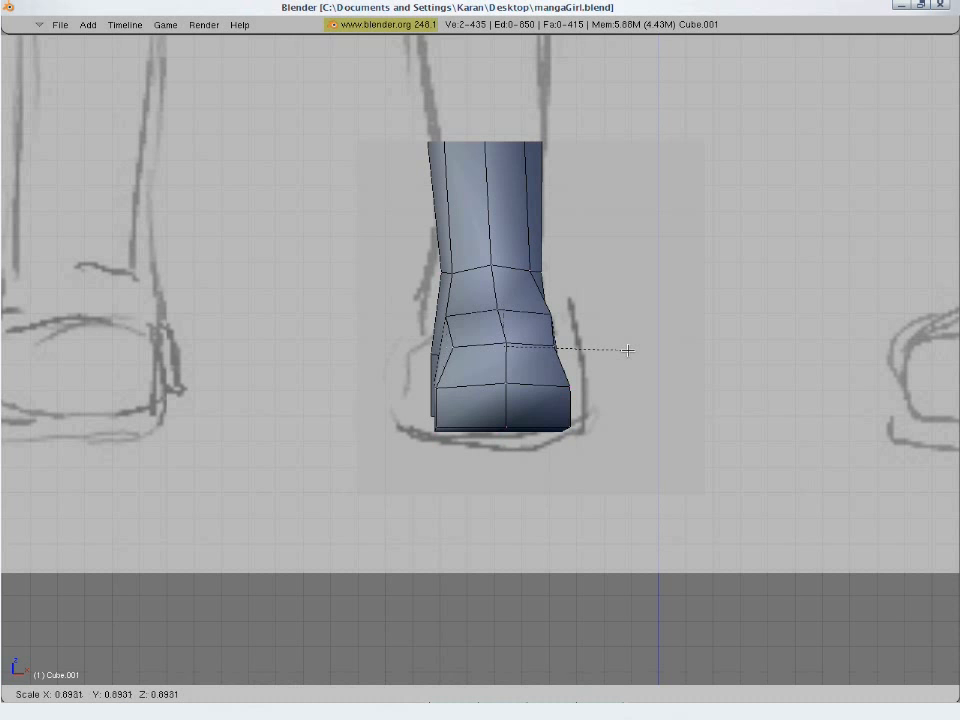
pyautogui.click(627, 350)
pyautogui.press('a')
# - Align the three sole vertices where the front foot meets the heel by scaling them to 0 along Y
pyautogui.press('KP_3')
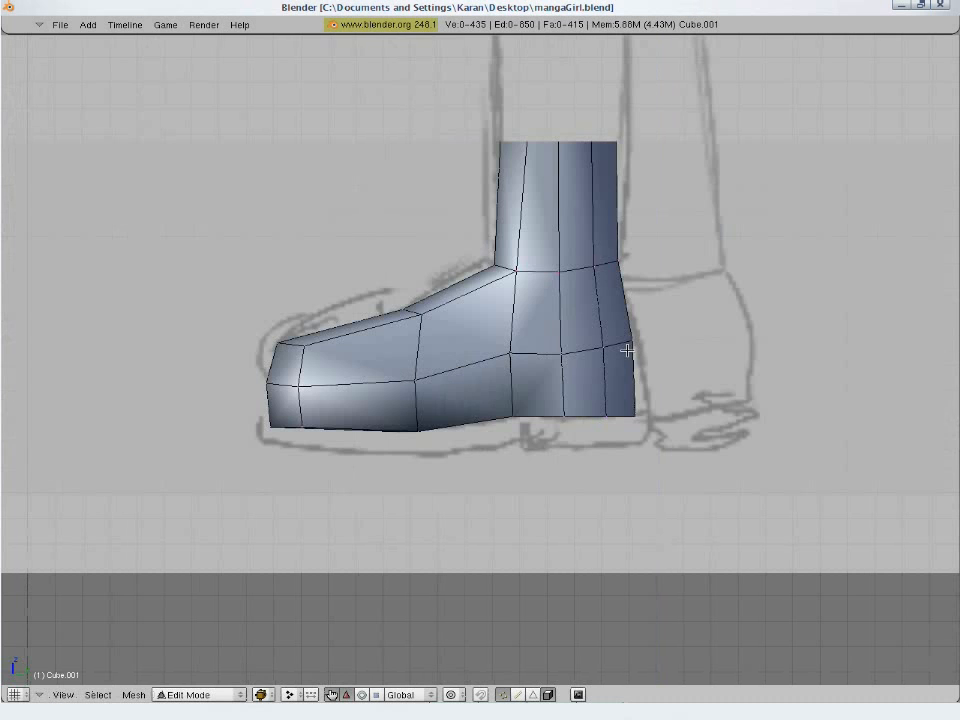
pyautogui.press('z')
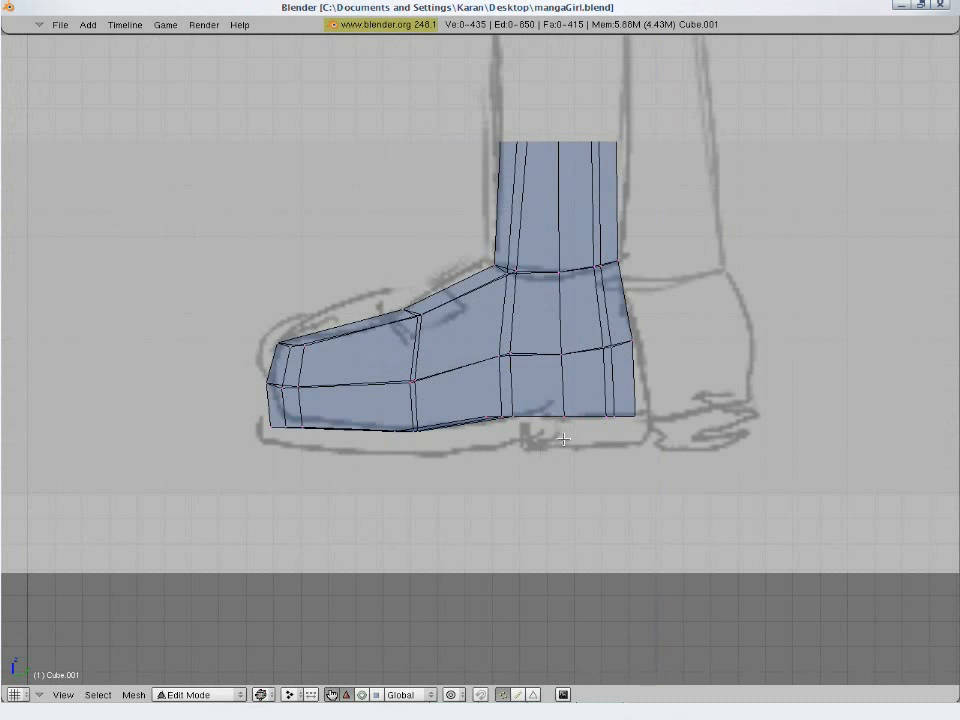
pyautogui.moveTo(563, 438)
pyautogui.mouseDown(button='middle')
pyautogui.moveTo(518, 384)
pyautogui.moveTo(511, 335)
pyautogui.mouseUp(button='middle')
pyautogui.press('z')
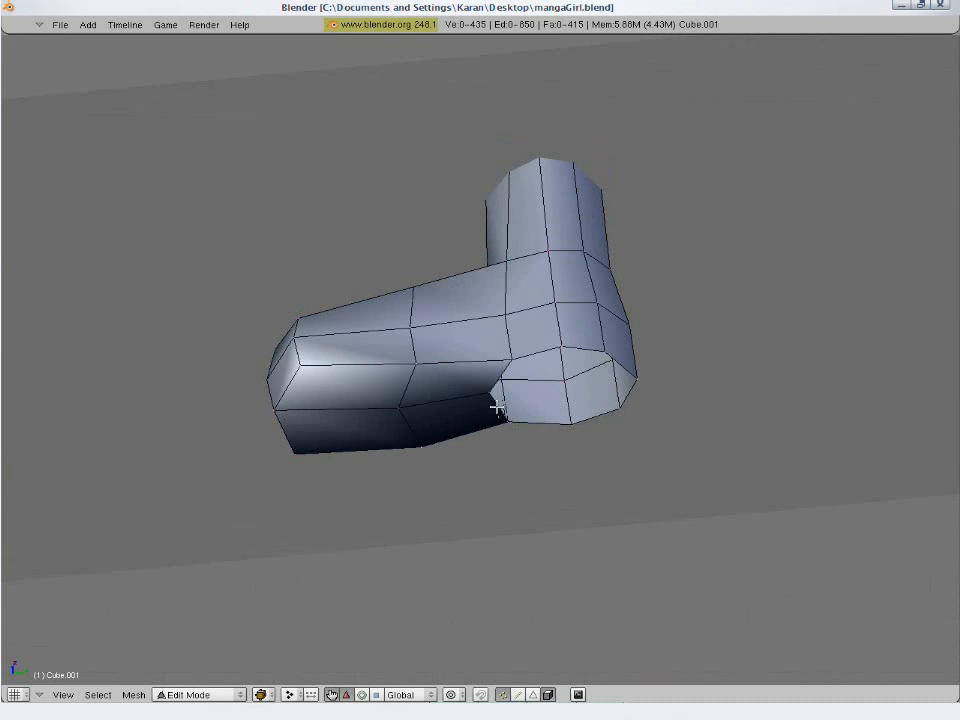
pyautogui.press('KP_3')
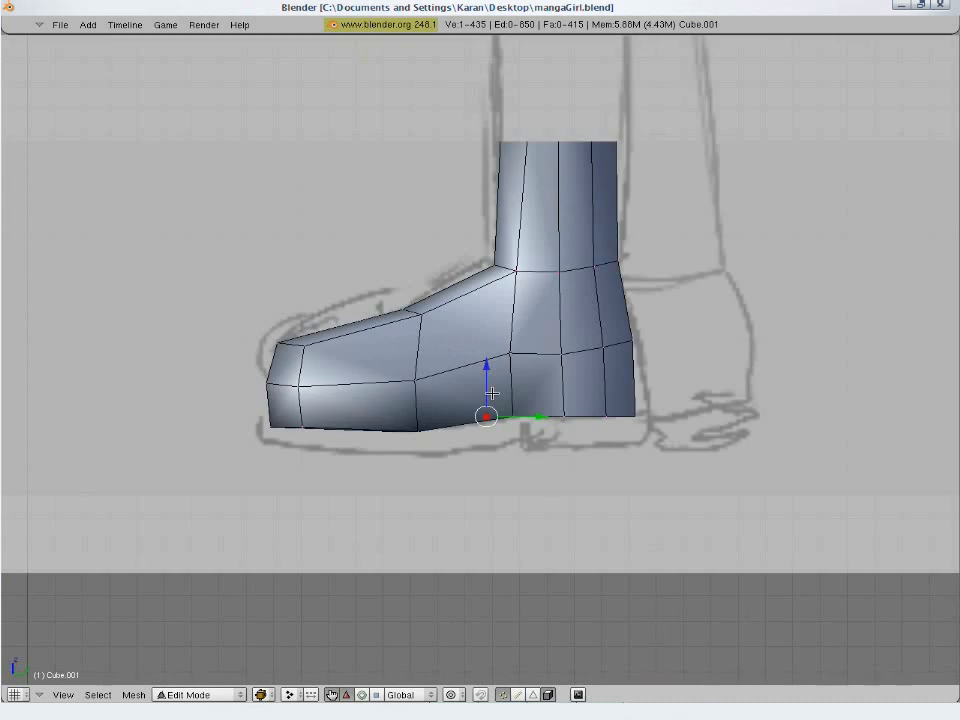
pyautogui.press('z')
pyautogui.press('b')
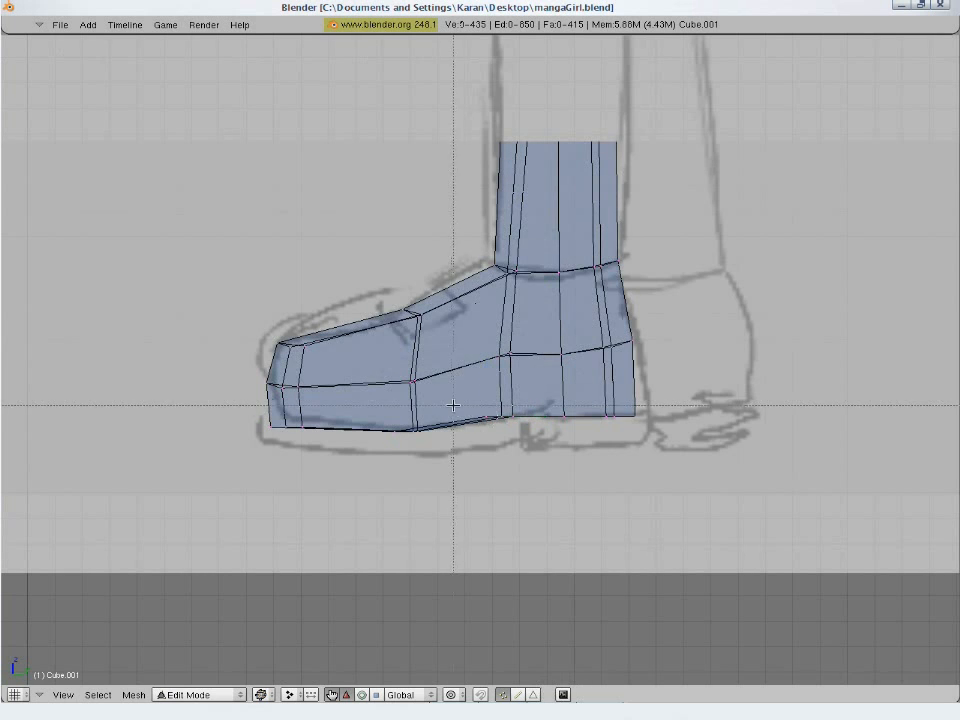
pyautogui.moveTo(454, 403); pyautogui.dragTo(537, 511)
pyautogui.press('s')
pyautogui.press('y')
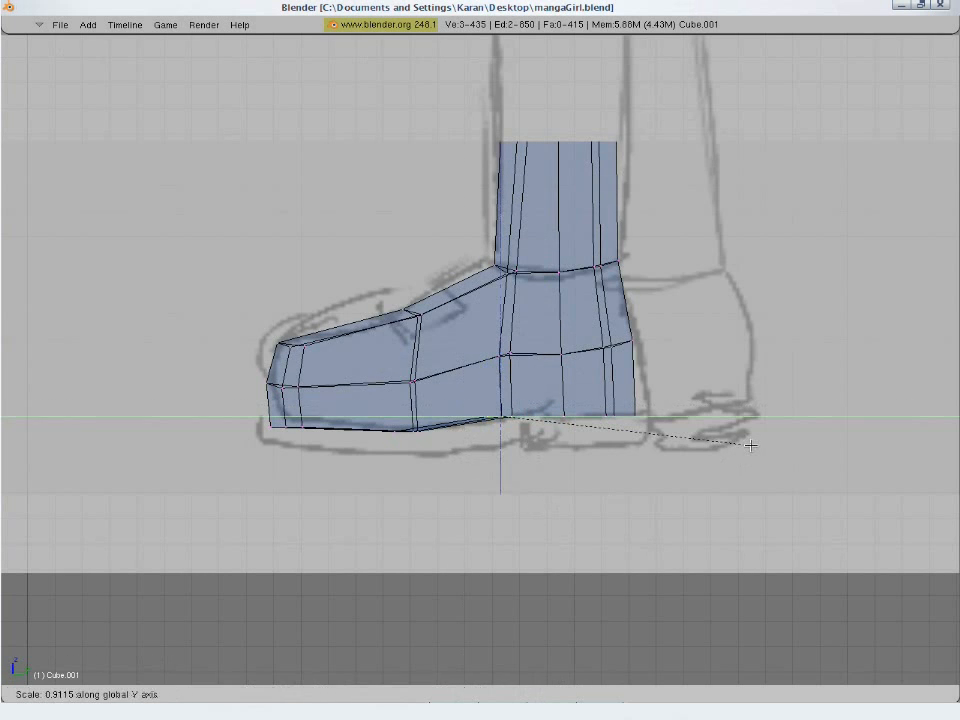
pyautogui.press('0')
pyautogui.press('Return')
pyautogui.press('z')
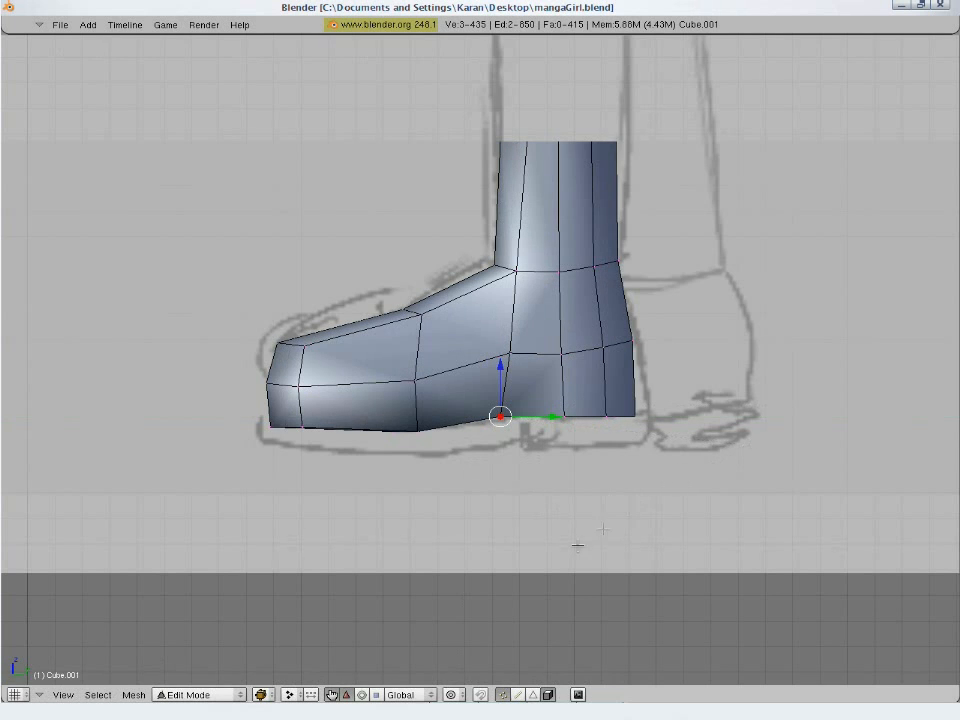
# - Extrude the front sole's bottom edges downward as a region by about 0.10
pyautogui.moveTo(577, 546); pyautogui.dragTo(549, 435, button='middle')
pyautogui.press('KP_1')
pyautogui.press('z')
pyautogui.press('b')
pyautogui.moveTo(530, 405); pyautogui.dragTo(228, 492)
pyautogui.press('e')
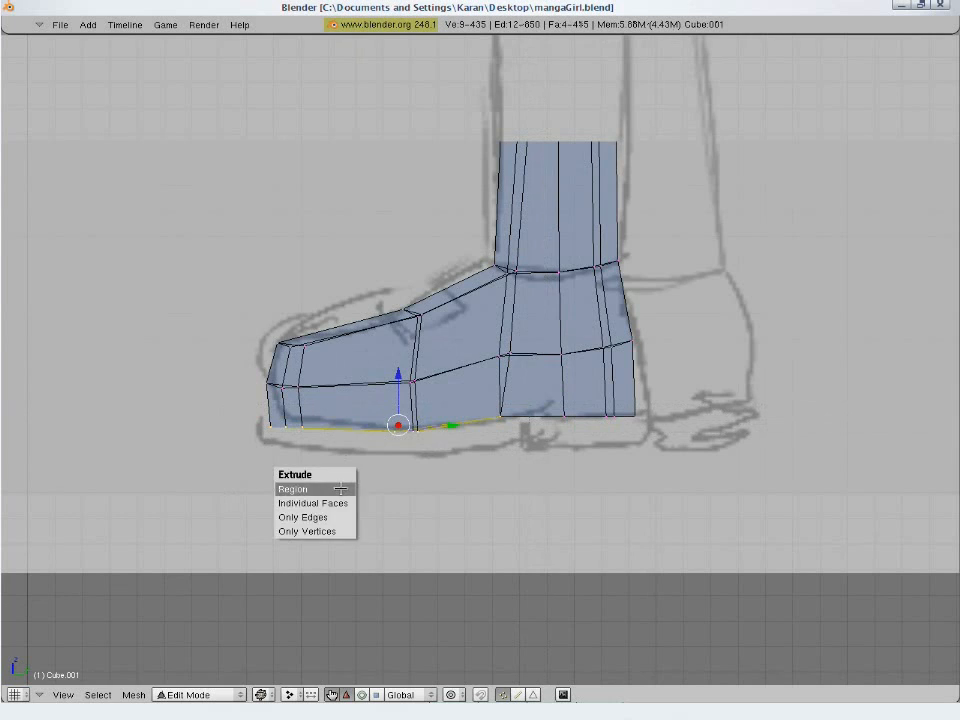
pyautogui.click(339, 489)
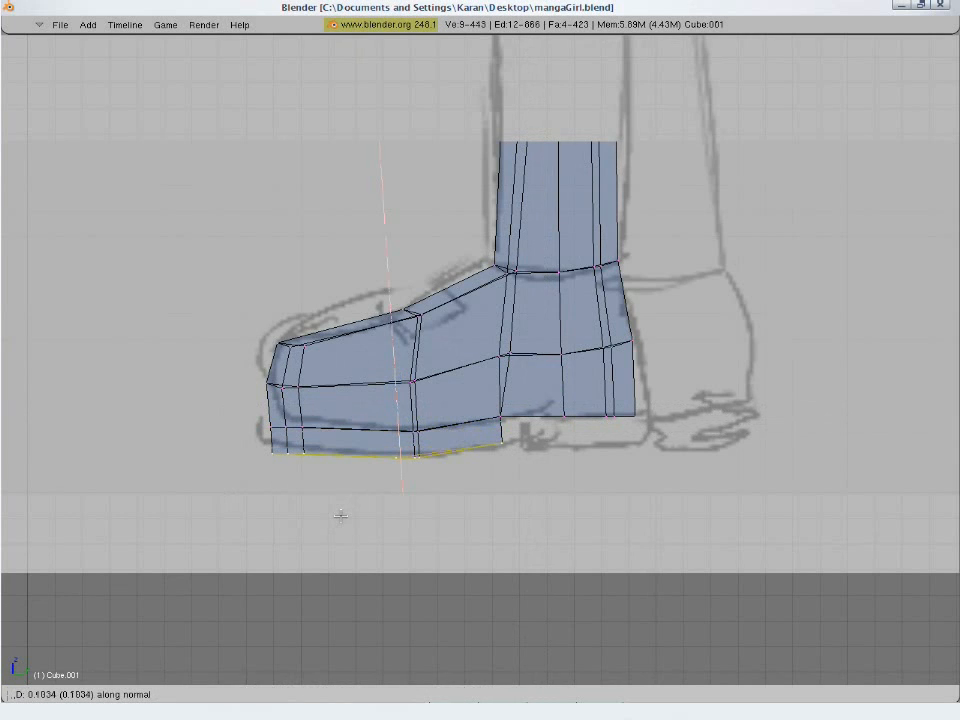
pyautogui.click(340, 515)
# - Scale and reposition the extruded front sole edge so it follows the sketched sole line below the toe
pyautogui.press('s')
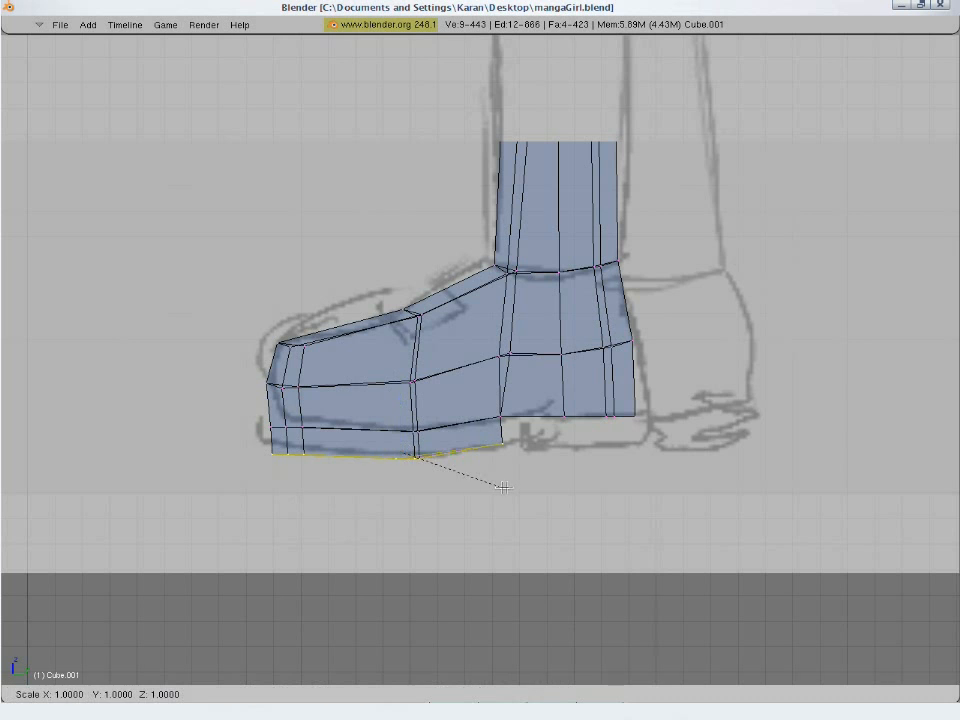
pyautogui.click(511, 489)
pyautogui.press('g')
pyautogui.click(489, 483)
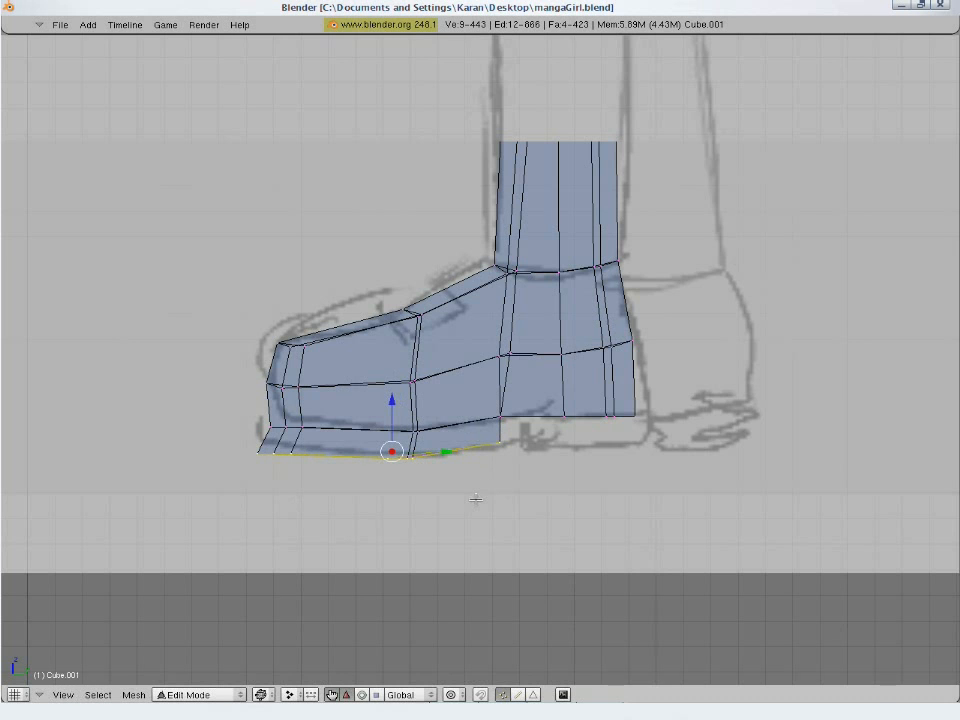
pyautogui.press('g')
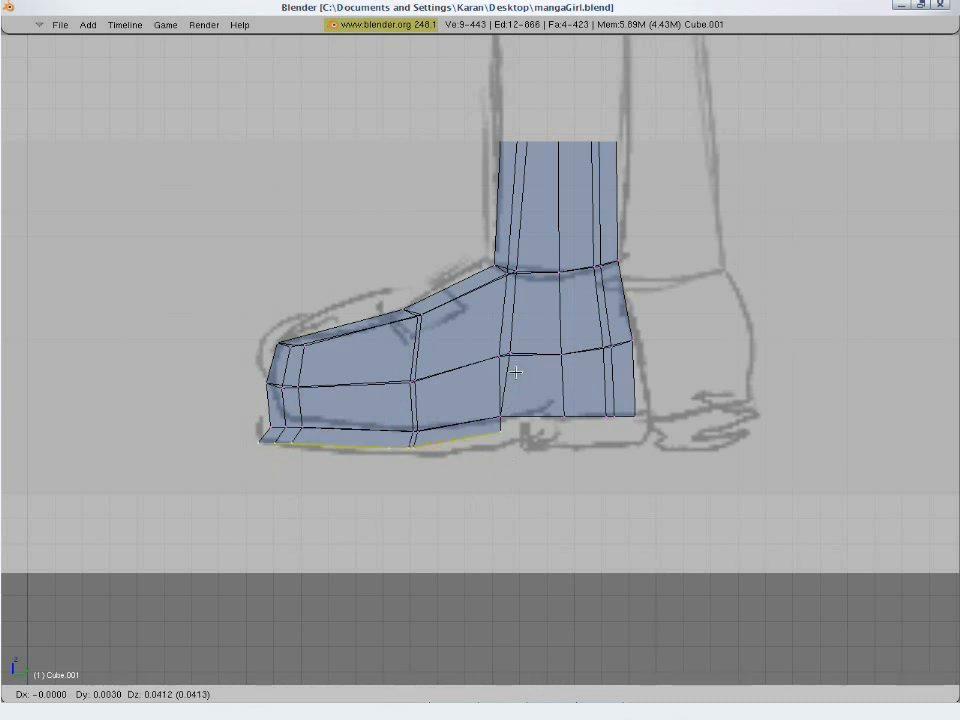
pyautogui.click(519, 332)
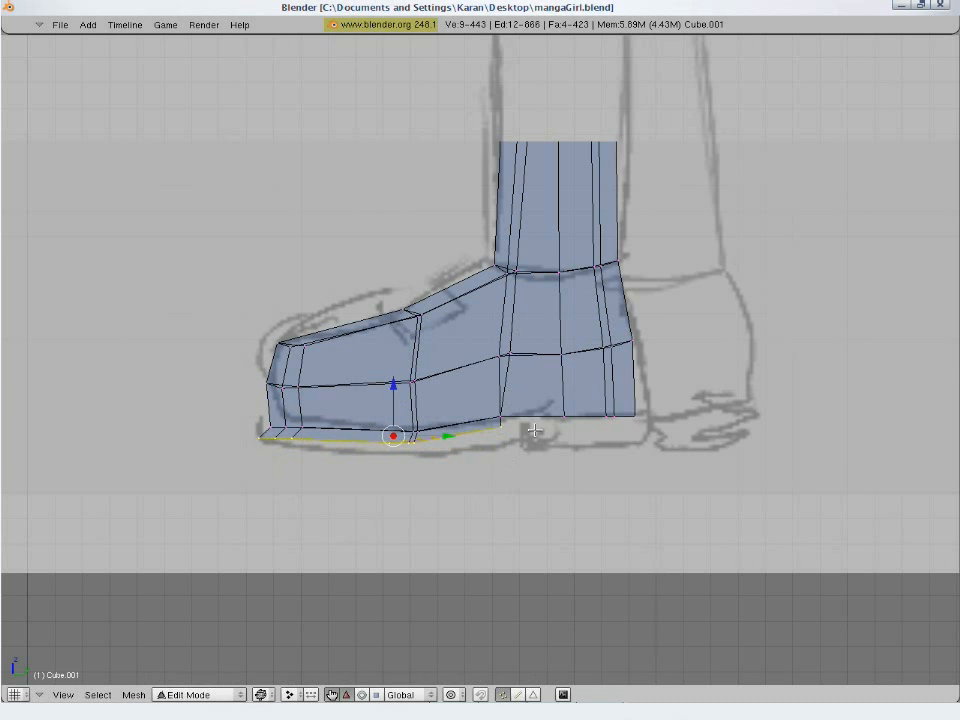
pyautogui.press('g')
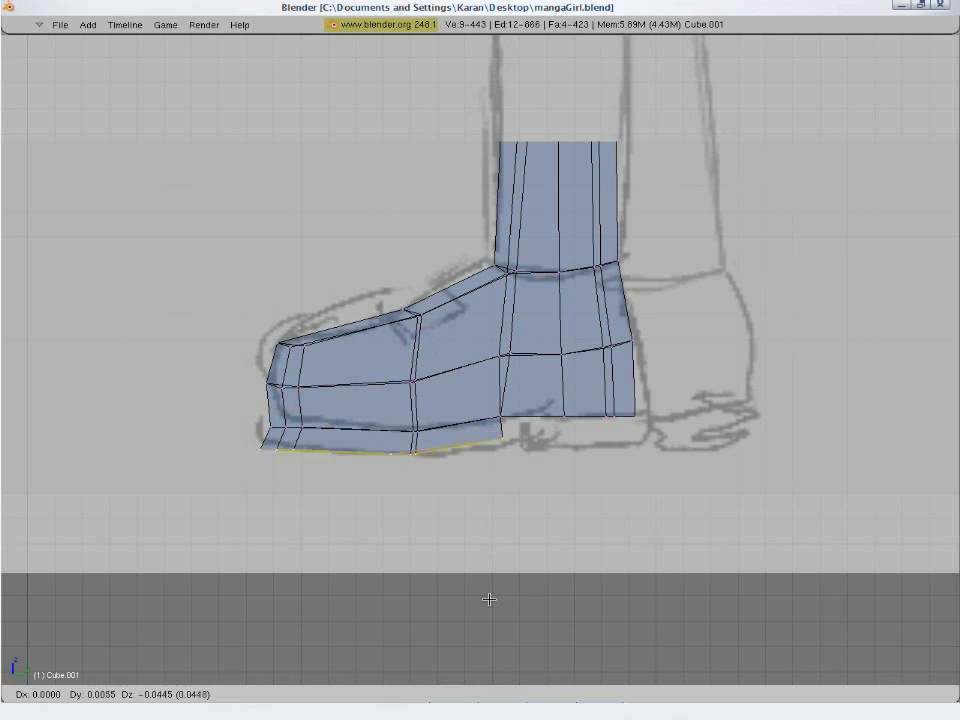
pyautogui.press('s')
pyautogui.click(493, 572)
pyautogui.press('g')
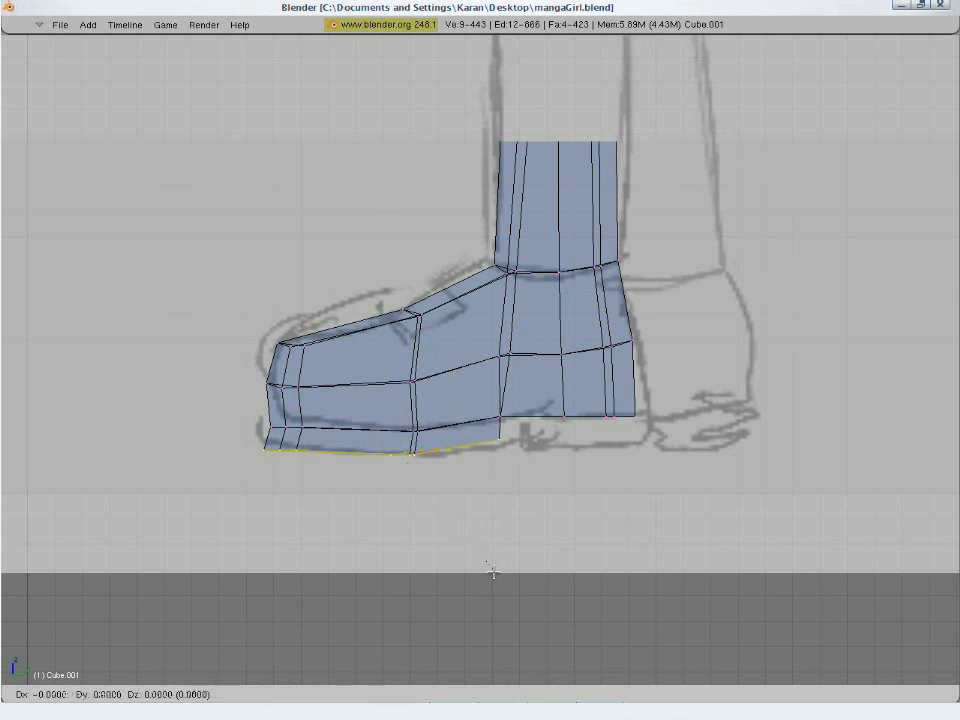
pyautogui.click(494, 573)
# - Extrude the heel's bottom edges downward by about 0.09 and slightly backward to form the heel sole
pyautogui.press('a')
pyautogui.press('b')
pyautogui.moveTo(488, 393)
pyautogui.mouseDown()
pyautogui.moveTo(608, 432)
pyautogui.moveTo(645, 425)
pyautogui.mouseUp()
pyautogui.press('e')
pyautogui.click(628, 426)
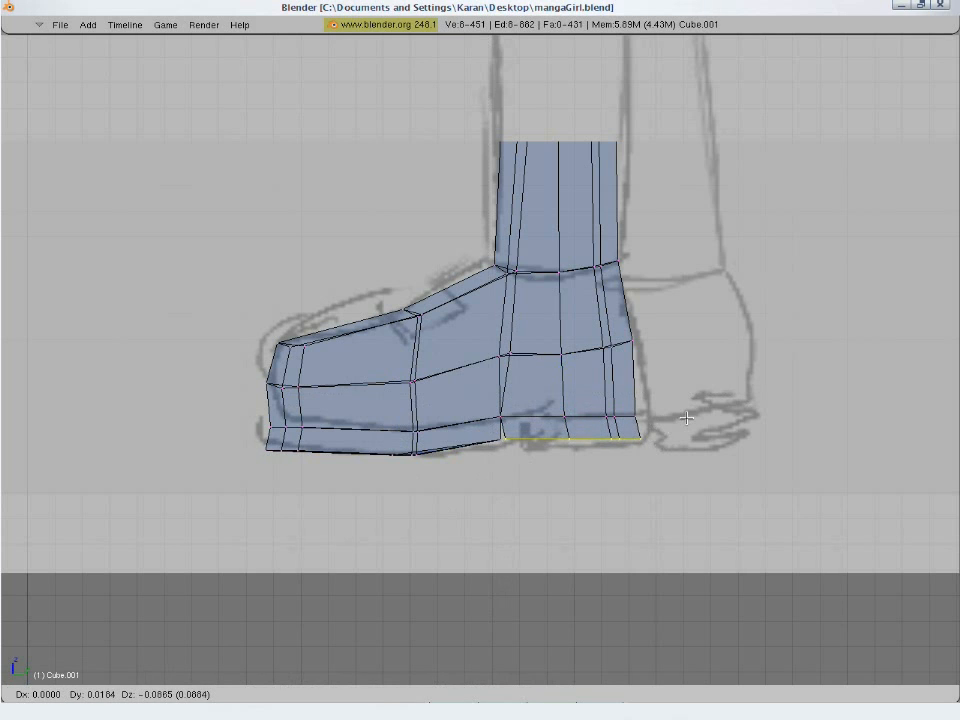
pyautogui.click(692, 438)
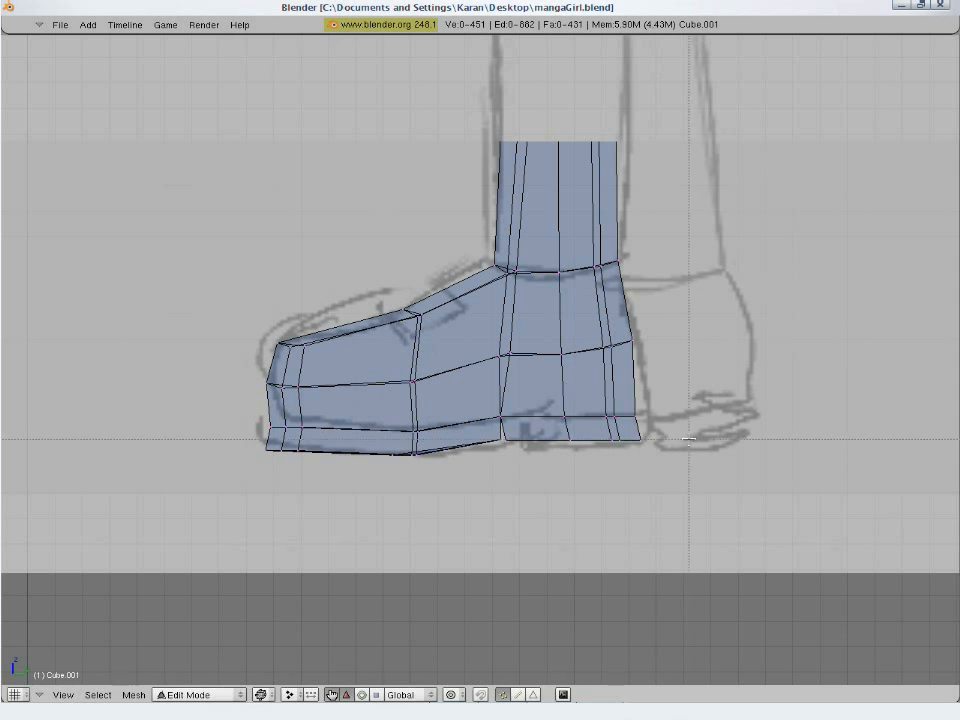
# - Flatten the entire bottom of the sole by scaling its vertices to 0 along Z
pyautogui.press('b')
pyautogui.moveTo(686, 439); pyautogui.dragTo(229, 519)
pyautogui.press('s')
pyautogui.press('z')
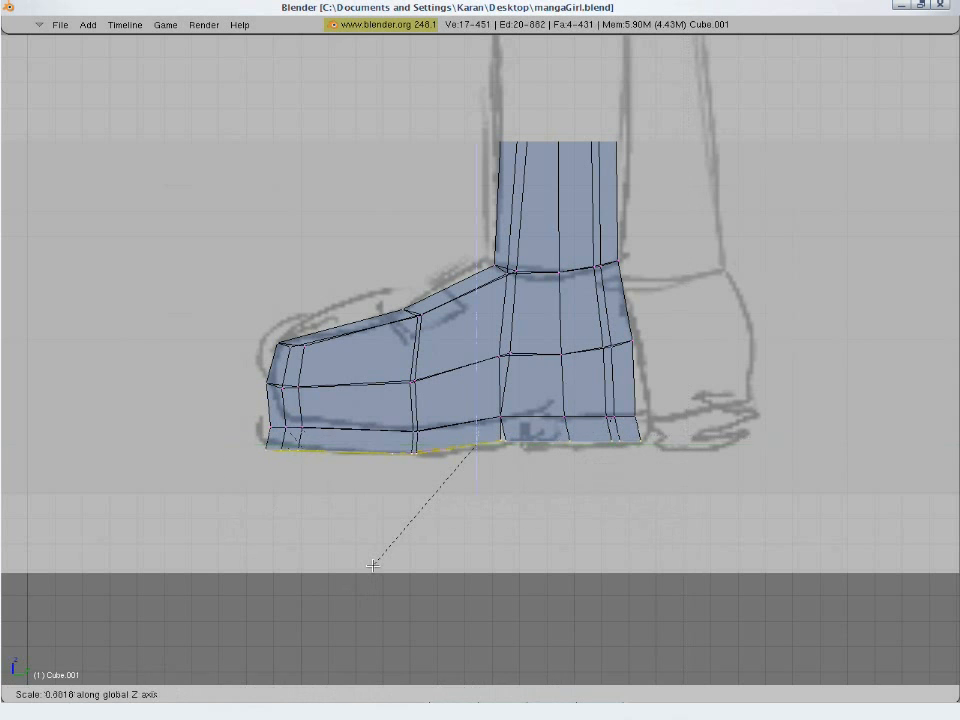
pyautogui.press('0')
pyautogui.press('Return')
# - Select the sole's complete upper edge ring and scale it to about 0.56 along Z to even out its height
pyautogui.press('a')
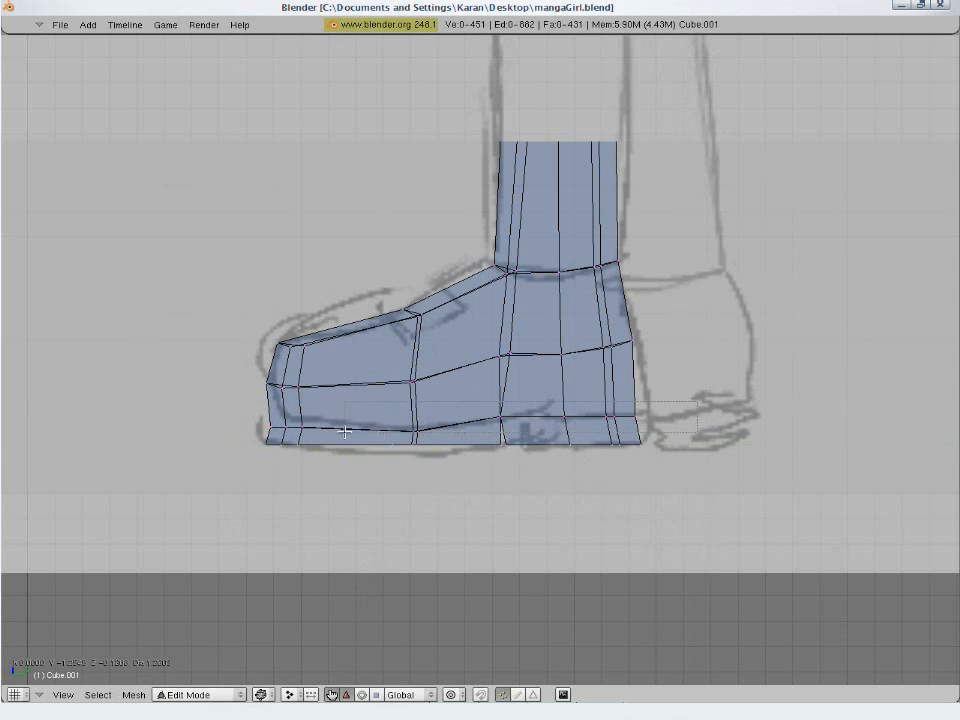
pyautogui.moveTo(261, 431); pyautogui.dragTo(261, 431)
pyautogui.press('s')
pyautogui.press('Escape')
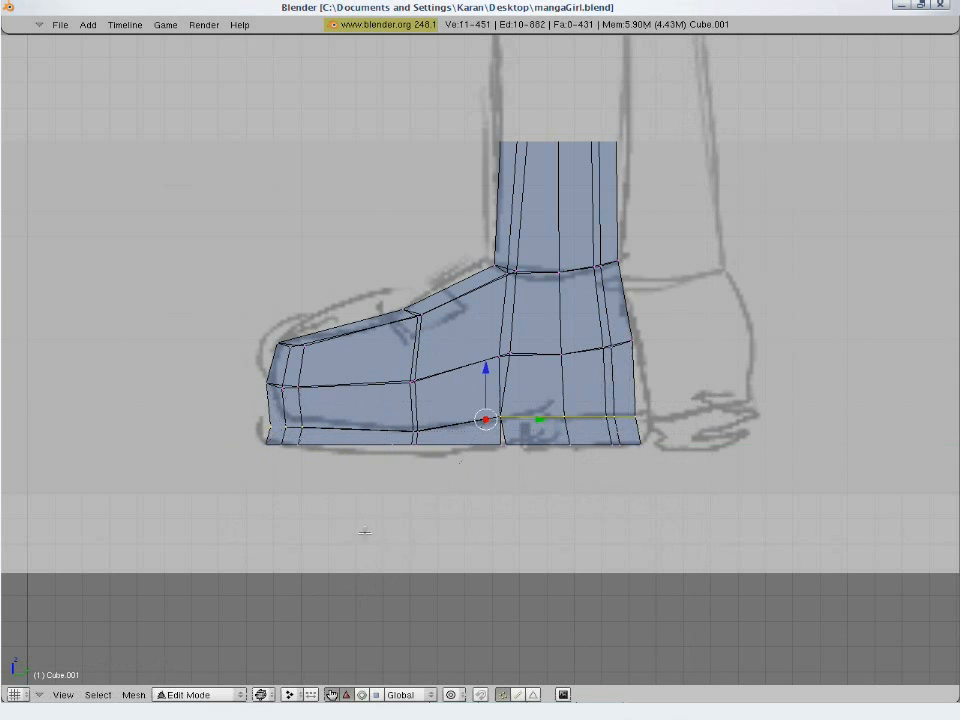
pyautogui.press('b')
pyautogui.moveTo(378, 411); pyautogui.dragTo(430, 450)
pyautogui.press('s')
pyautogui.press('z')
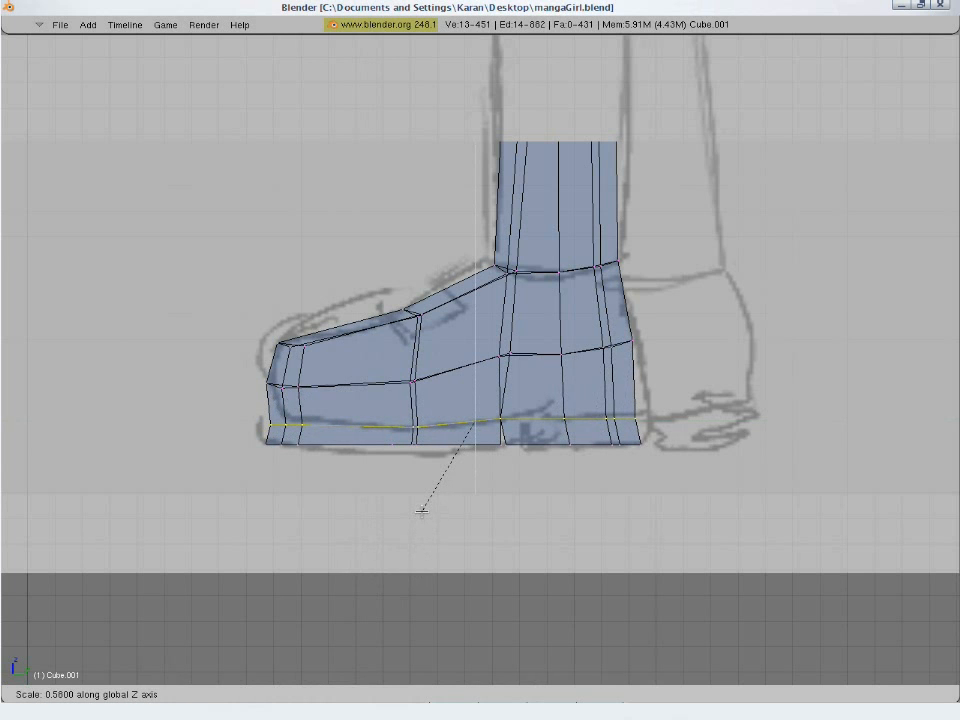
pyautogui.click(421, 511)
# - Add an edge loop around the shoe just above the sole, scale it slightly inward and lower it to form a rim
pyautogui.press('a')
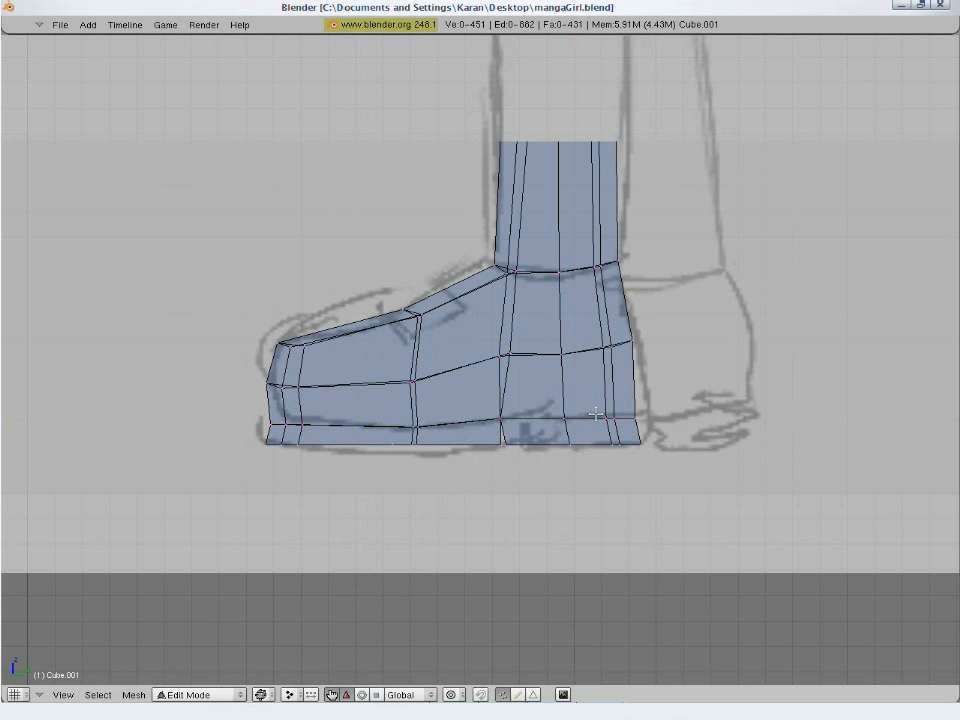
pyautogui.hotkey('ctrl', 'r')
pyautogui.click(499, 403)
pyautogui.click(501, 411)
pyautogui.press('s')
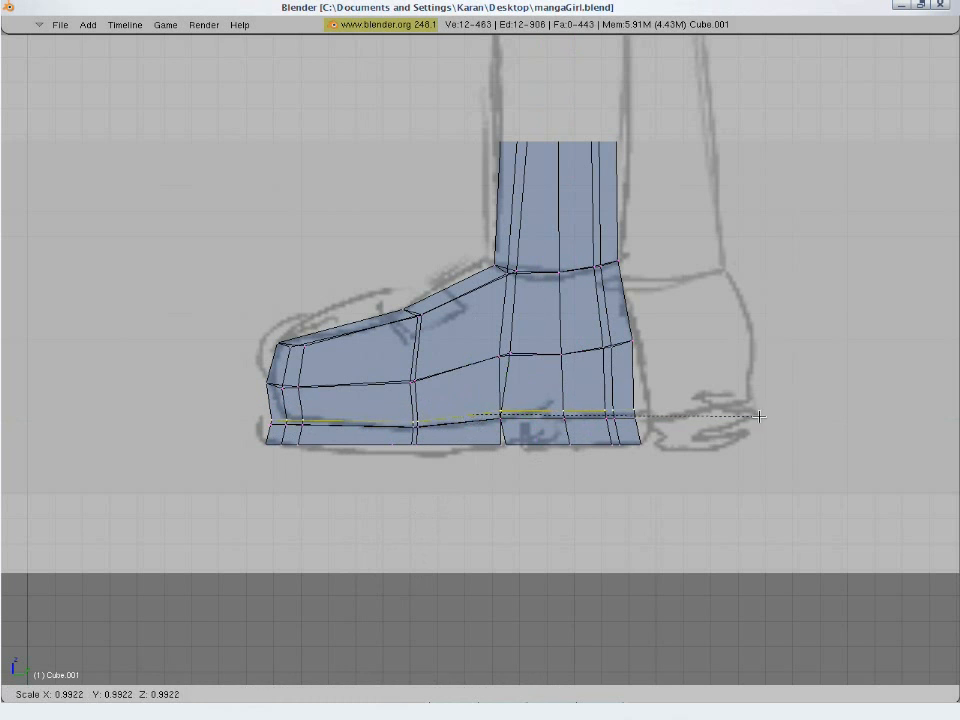
pyautogui.click(758, 424)
pyautogui.press('g')
pyautogui.press('z')
pyautogui.click(757, 432)
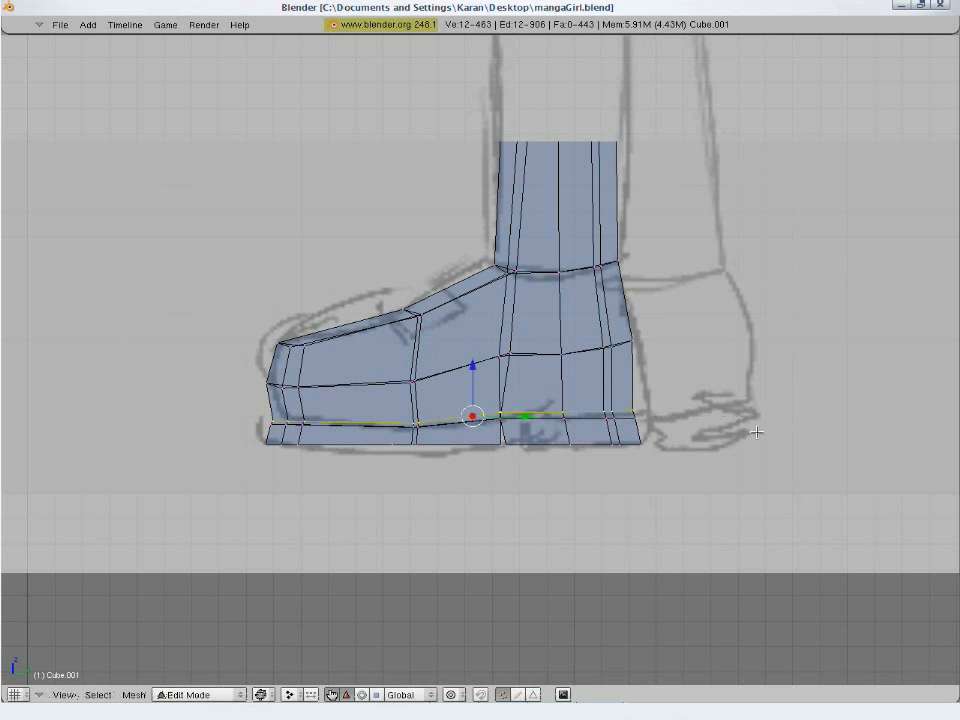
pyautogui.press('s')
pyautogui.click(754, 433)
pyautogui.press('a')
pyautogui.press('z')
pyautogui.moveTo(467, 473); pyautogui.dragTo(508, 517, button='middle')
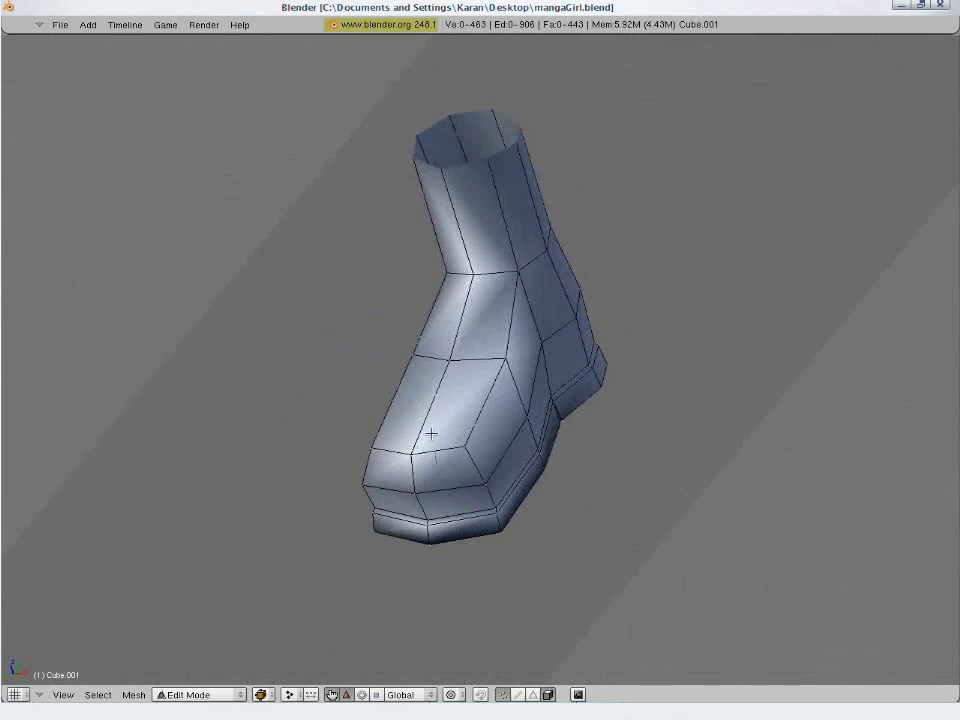
pyautogui.moveTo(431, 433)
pyautogui.mouseDown(button='middle')
pyautogui.moveTo(490, 323)
pyautogui.moveTo(290, 335)
pyautogui.moveTo(713, 414)
pyautogui.moveTo(581, 443)
pyautogui.moveTo(690, 381)
pyautogui.moveTo(656, 357)
pyautogui.moveTo(499, 339)
pyautogui.mouseUp(button='middle')
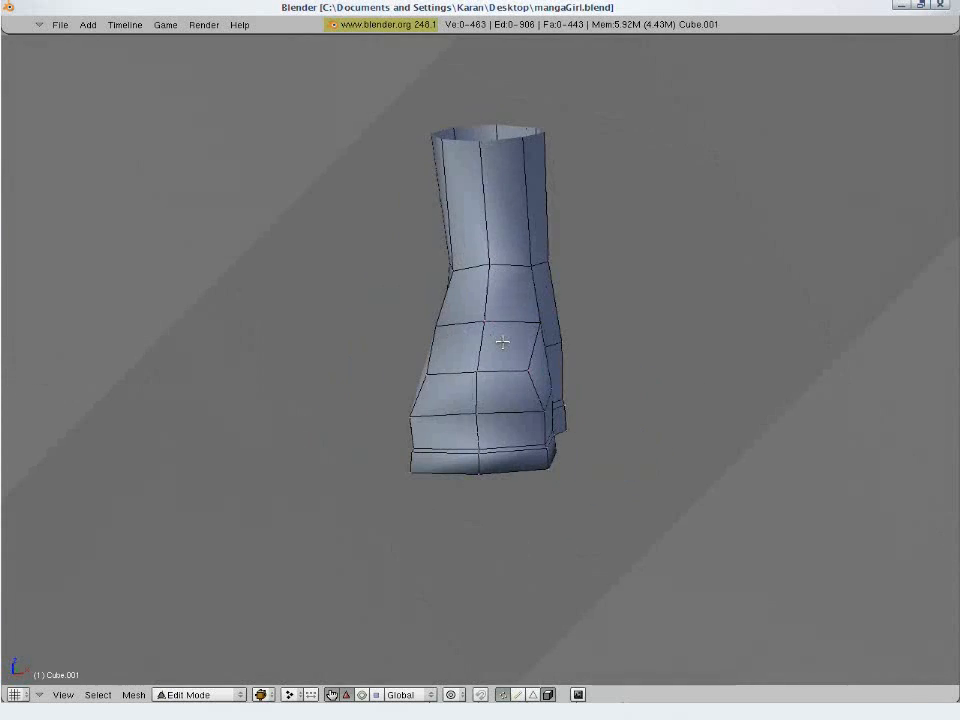
# - Lower the vertices on top of the toe slightly, and shift the instep's top vertices slightly forward and down
pyautogui.press('KP_3')
pyautogui.press('z')
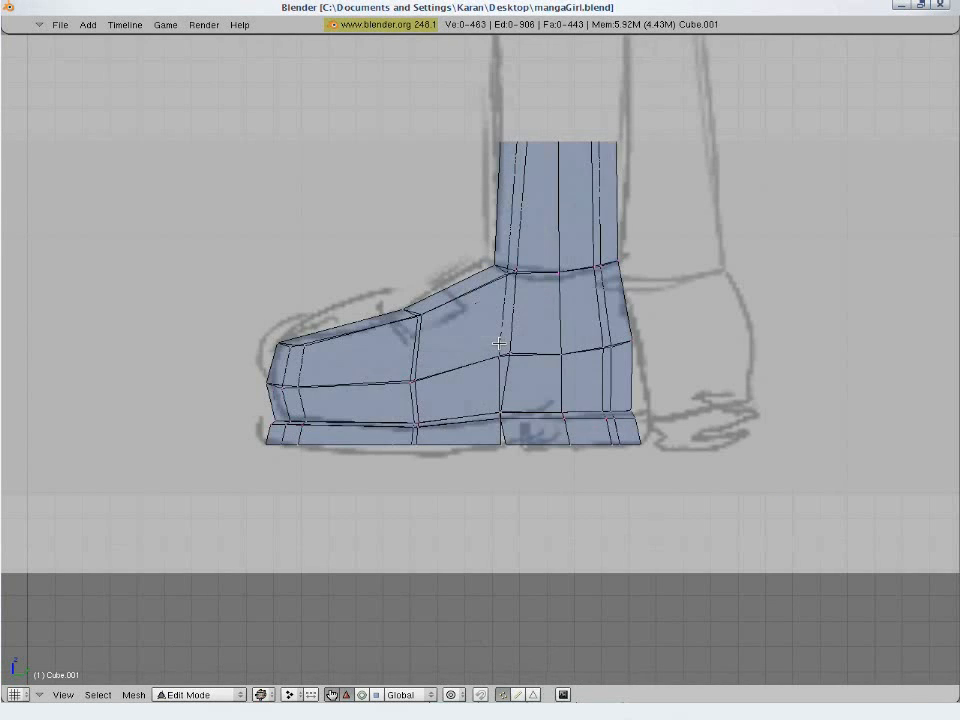
pyautogui.press('a')
pyautogui.press('a')
pyautogui.moveTo(251, 367); pyautogui.dragTo(251, 367)
pyautogui.press('g')
pyautogui.press('z')
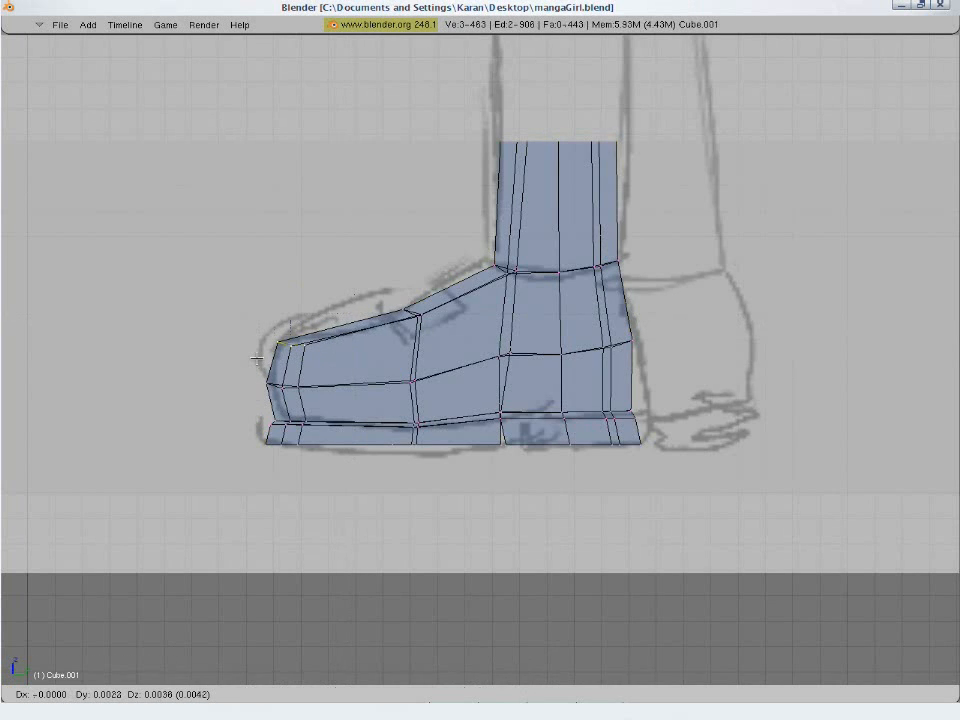
pyautogui.click(250, 373)
pyautogui.moveTo(438, 318); pyautogui.dragTo(454, 336)
pyautogui.press('g')
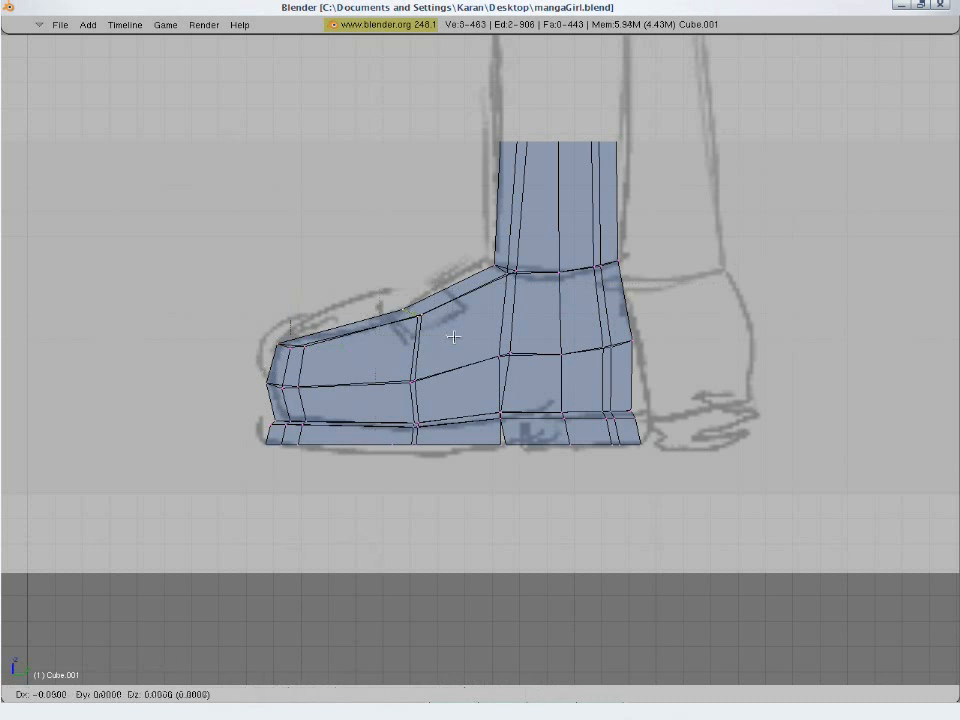
pyautogui.click(411, 387)
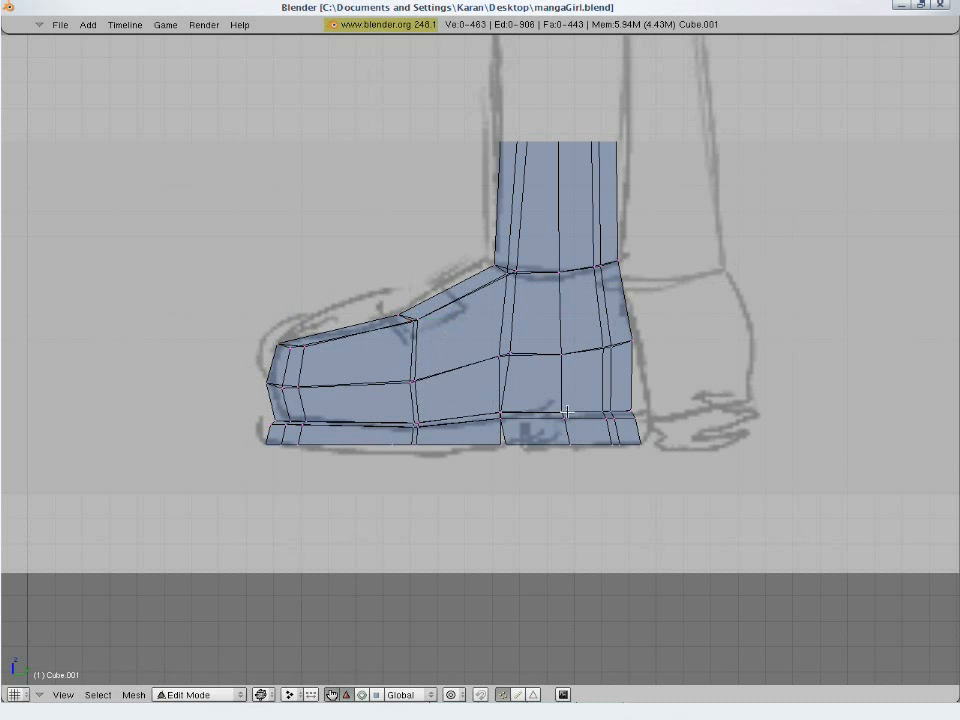
# - In top view, move the outer side of the front foot slightly outward and rotate it slightly
pyautogui.press('z')
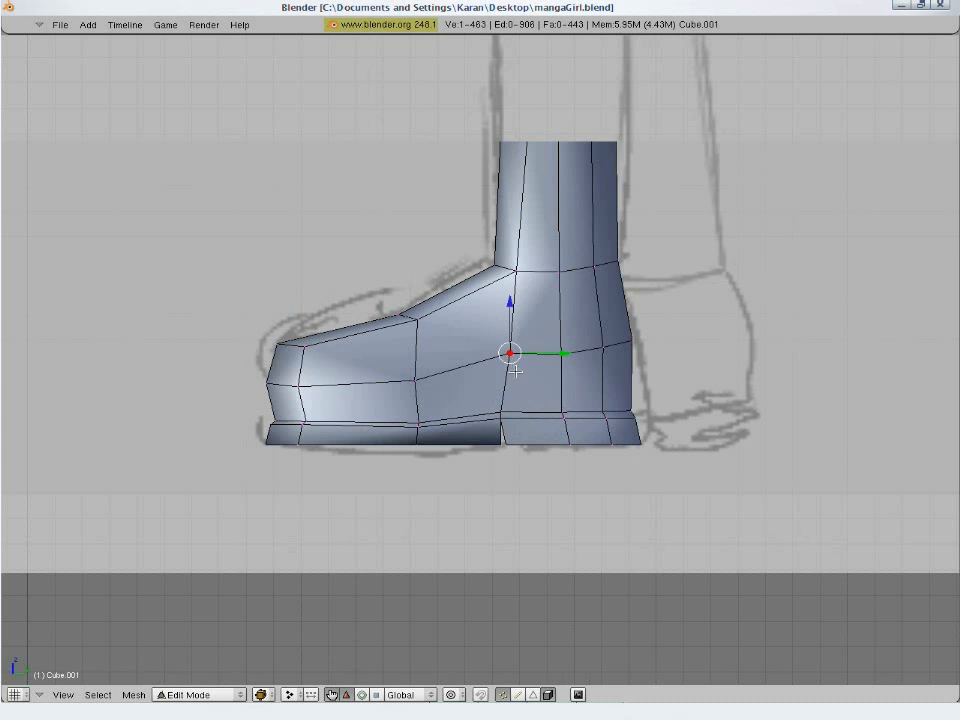
pyautogui.press('z')
pyautogui.press('z')
pyautogui.moveTo(527, 396)
pyautogui.mouseDown(button='middle')
pyautogui.moveTo(570, 401)
pyautogui.moveTo(686, 379)
pyautogui.moveTo(681, 353)
pyautogui.moveTo(643, 349)
pyautogui.moveTo(366, 514)
pyautogui.moveTo(401, 515)
pyautogui.moveTo(384, 506)
pyautogui.mouseUp(button='middle')
pyautogui.press('KP_1')
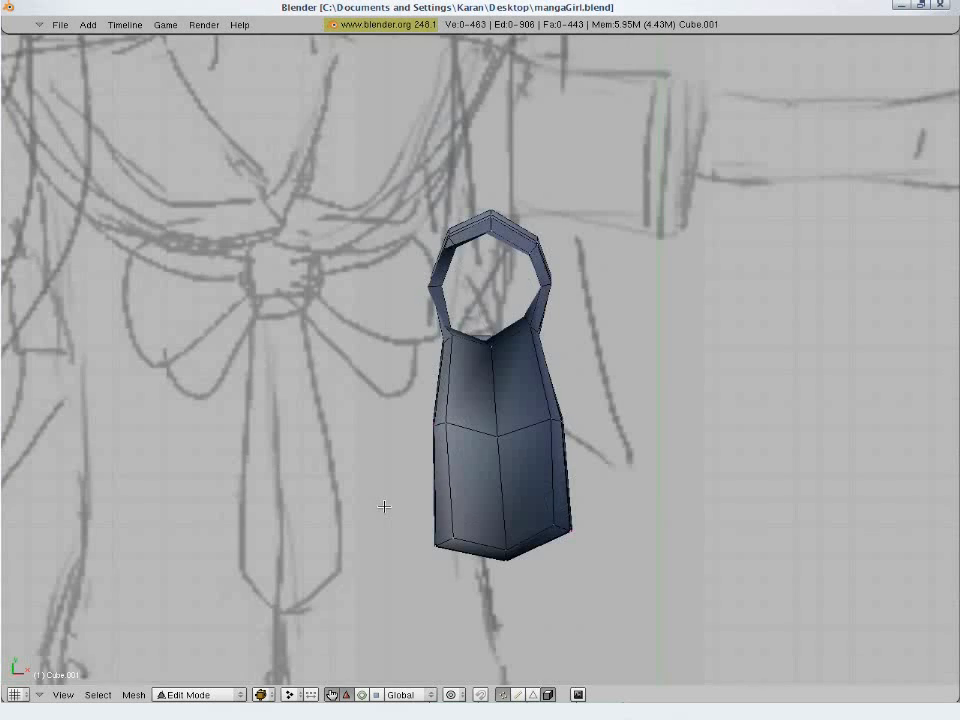
pyautogui.press('z')
pyautogui.press('Tab')
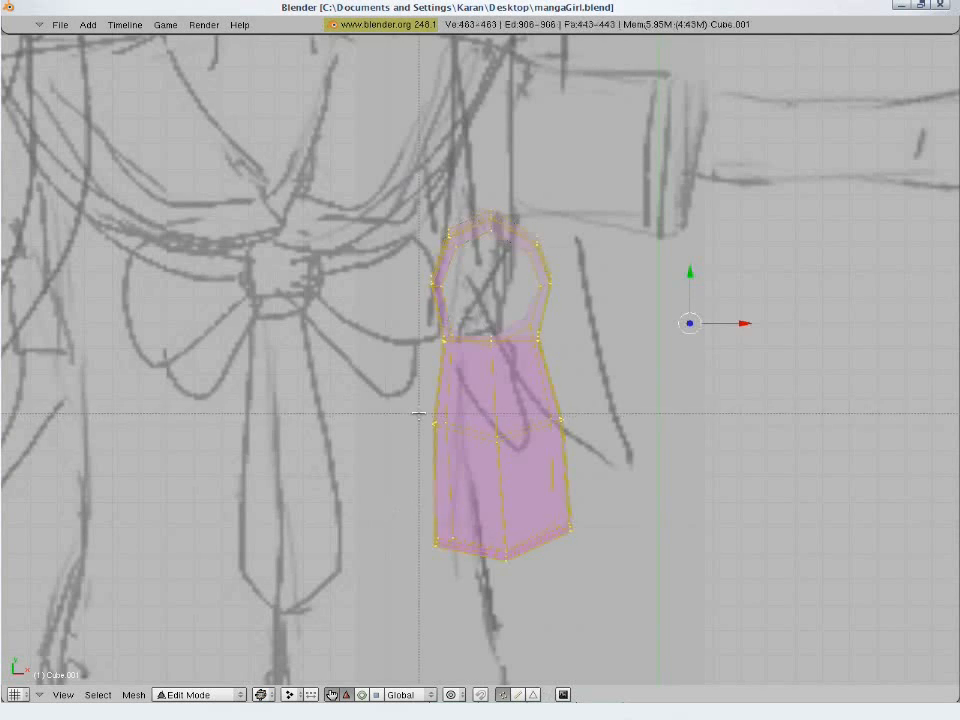
pyautogui.press('Tab')
pyautogui.press('b')
pyautogui.moveTo(476, 397); pyautogui.dragTo(420, 635)
pyautogui.press('g')
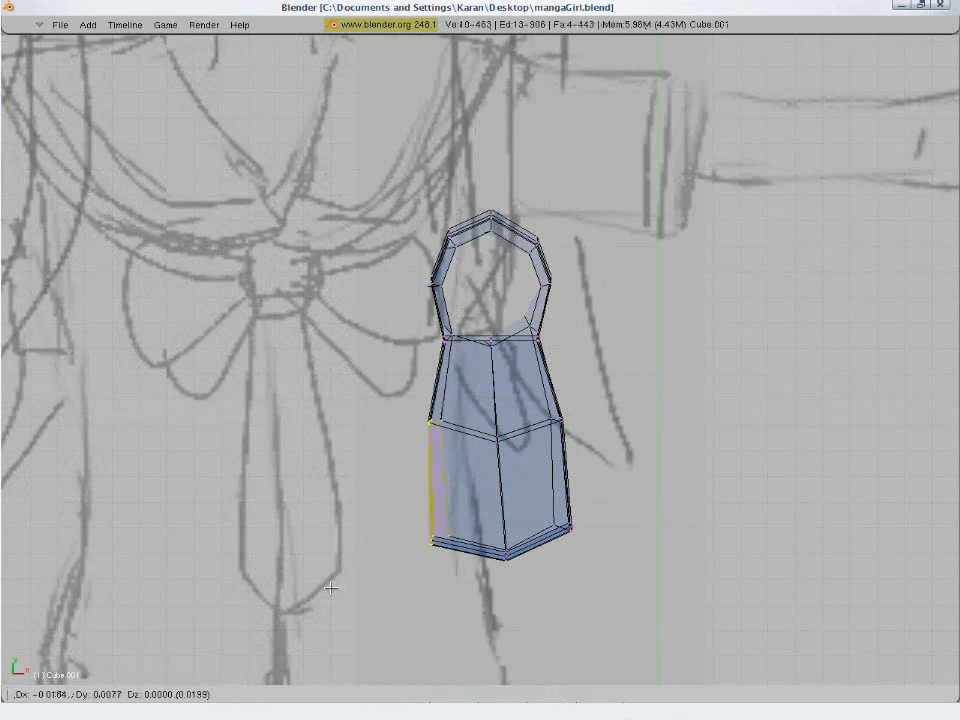
pyautogui.click(416, 637)
pyautogui.press('r')
pyautogui.click(412, 637)
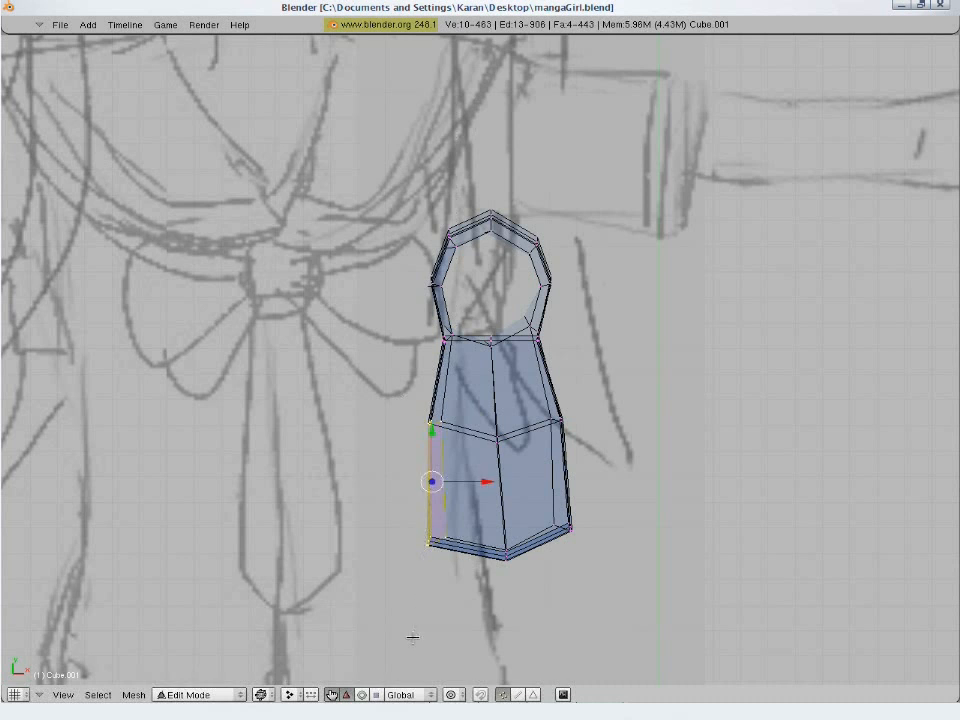
# - In top view, move the middle vertices at the toe tip slightly toward the foot's outer side
pyautogui.press('a')
pyautogui.press('b')
pyautogui.moveTo(480, 540); pyautogui.dragTo(526, 588)
pyautogui.press('g')
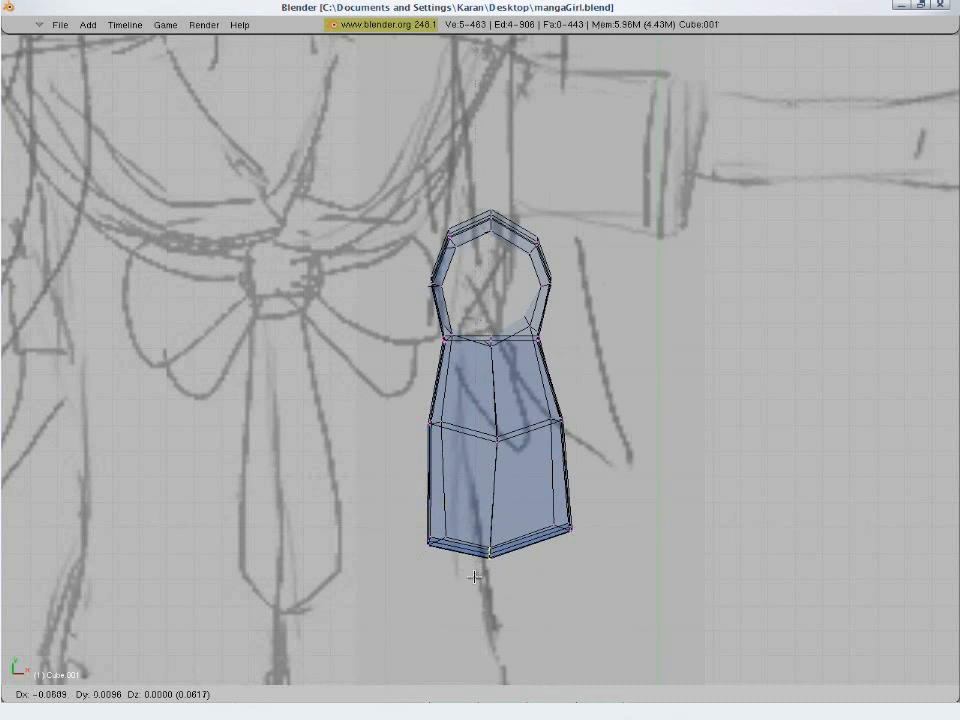
pyautogui.click(535, 577)
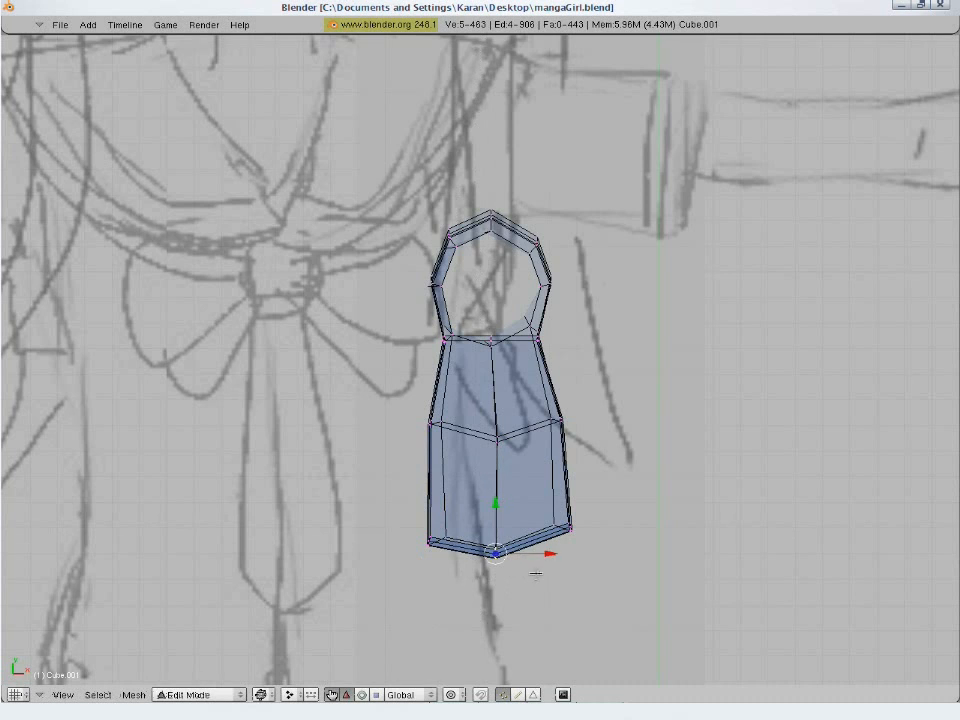
# - Shift the middle vertices across the top of the foot, just behind the toe section, slightly in top view
pyautogui.press('a')
pyautogui.press('b')
pyautogui.moveTo(484, 419); pyautogui.dragTo(511, 461)
pyautogui.press('g')
pyautogui.click(501, 464)
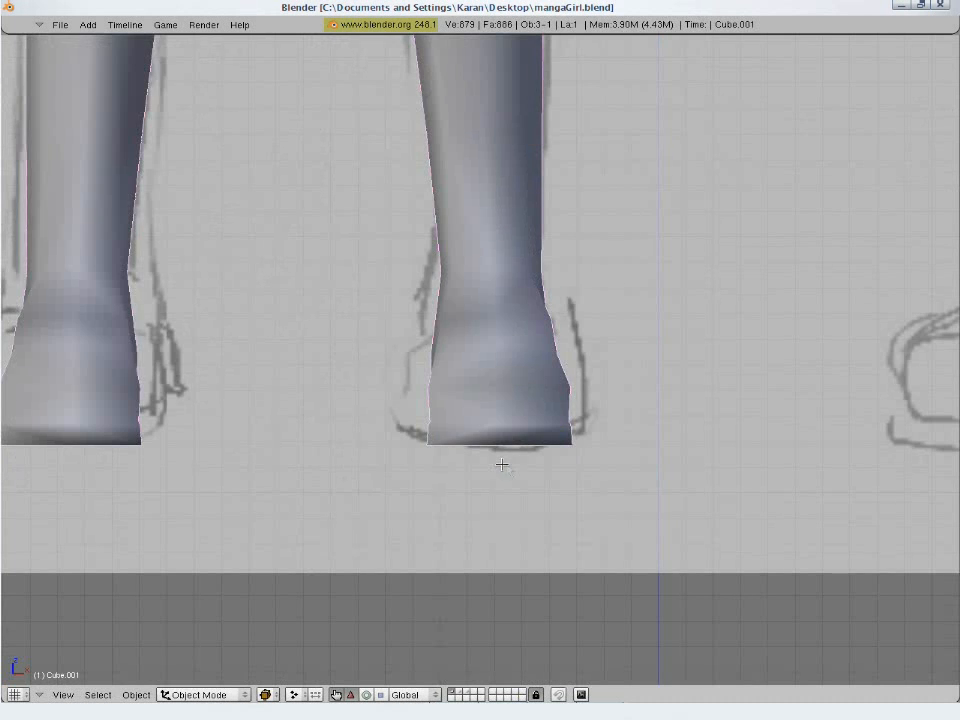
pyautogui.scroll(-4, 520, 466)
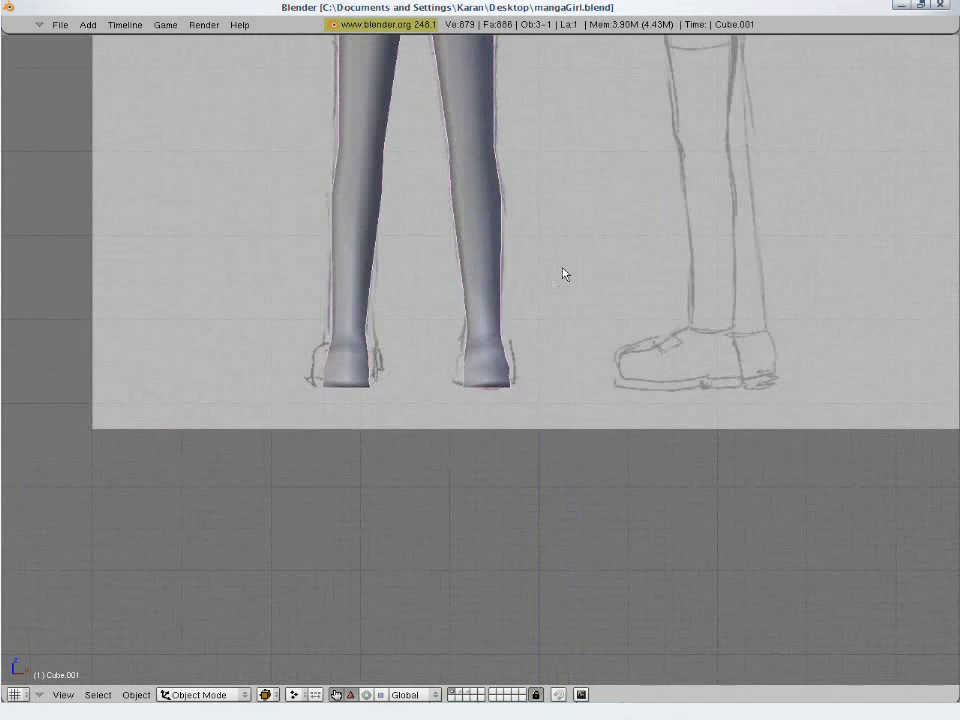
pyautogui.moveTo(564, 274)
pyautogui.mouseDown(button='middle')
pyautogui.moveTo(432, 325)
pyautogui.moveTo(469, 476)
pyautogui.moveTo(591, 459)
pyautogui.moveTo(598, 425)
pyautogui.mouseUp(button='middle')
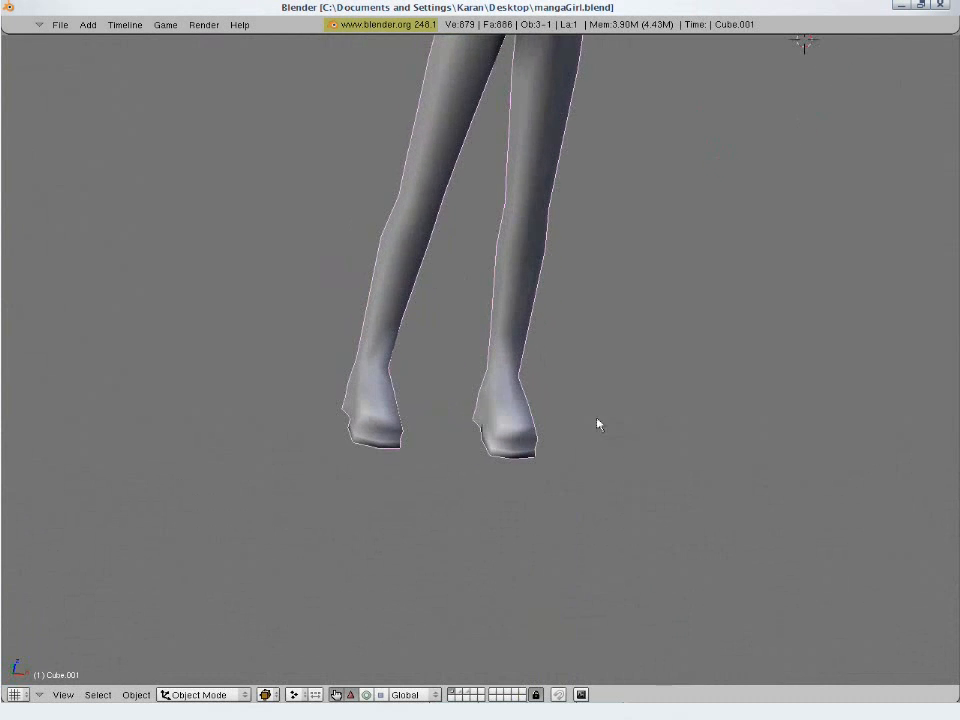
pyautogui.moveTo(535, 408); pyautogui.dragTo(720, 426, button='middle')
pyautogui.scroll(2, 491, 467)
pyautogui.press('Tab')
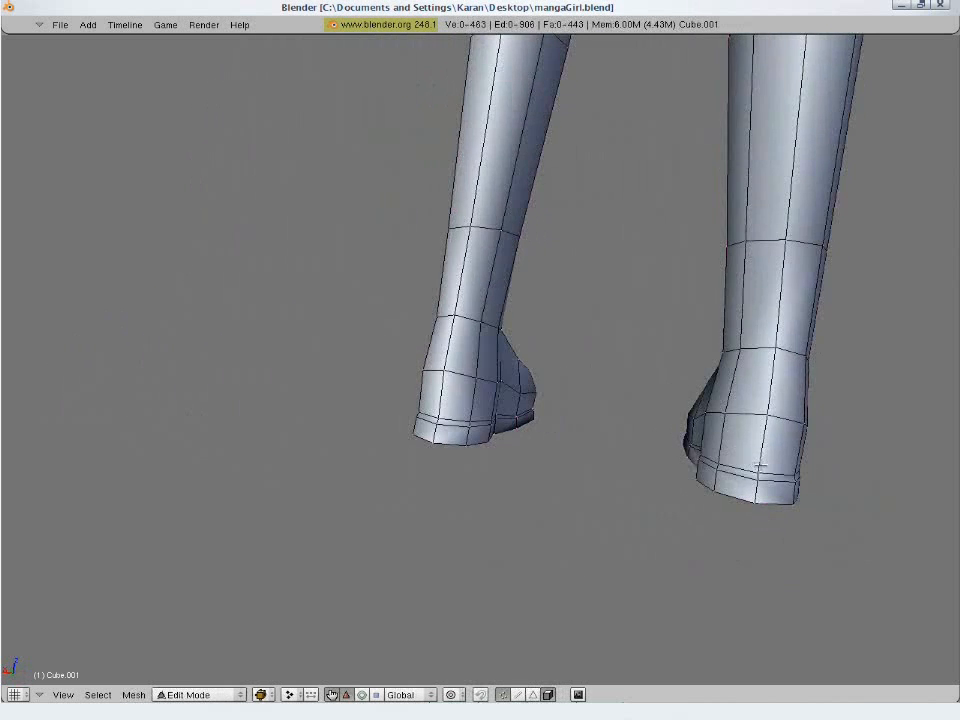
pyautogui.keyDown('alt'); pyautogui.rightClick(789, 424); pyautogui.keyUp('alt')
pyautogui.press('s')
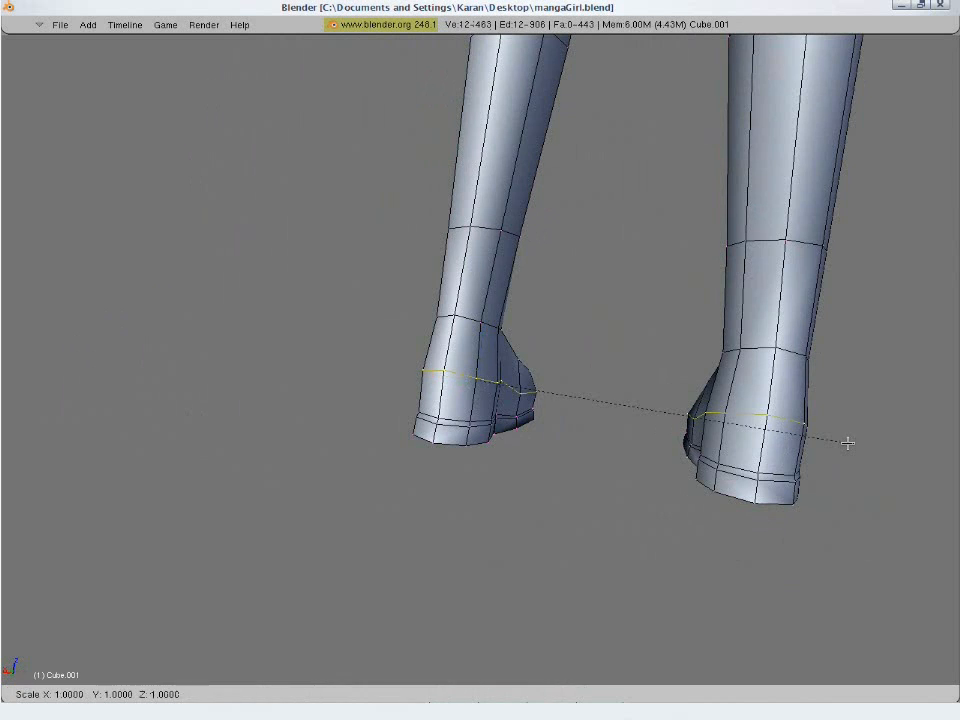
pyautogui.press('Escape')
pyautogui.moveTo(817, 450); pyautogui.dragTo(537, 434, button='middle')
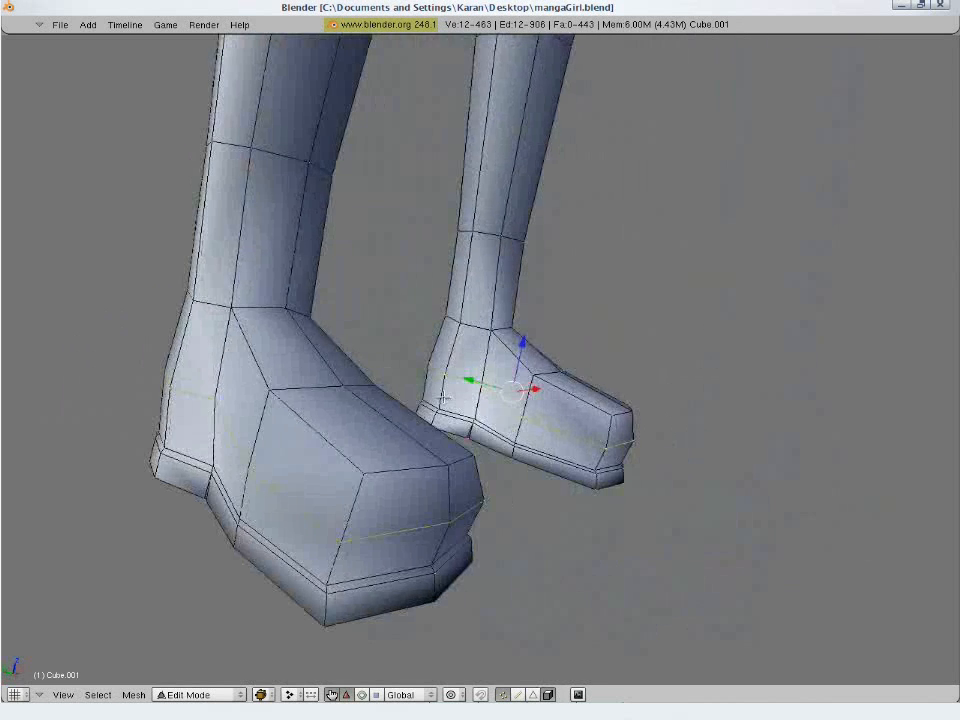
pyautogui.press('a')
# - Return to Object Mode and save the model over the existing mangaGirl.blend file
pyautogui.scroll(-5, 544, 436)
pyautogui.press('Tab')
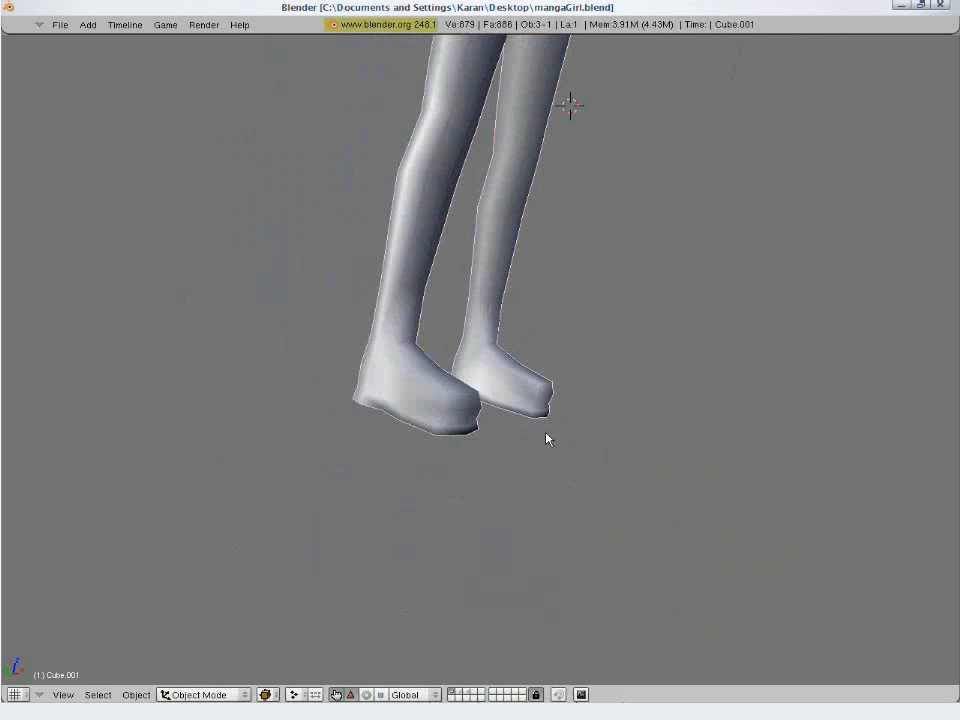
pyautogui.hotkey('ctrl', 's')
pyautogui.click(546, 436)
pyautogui.press('KP_1')
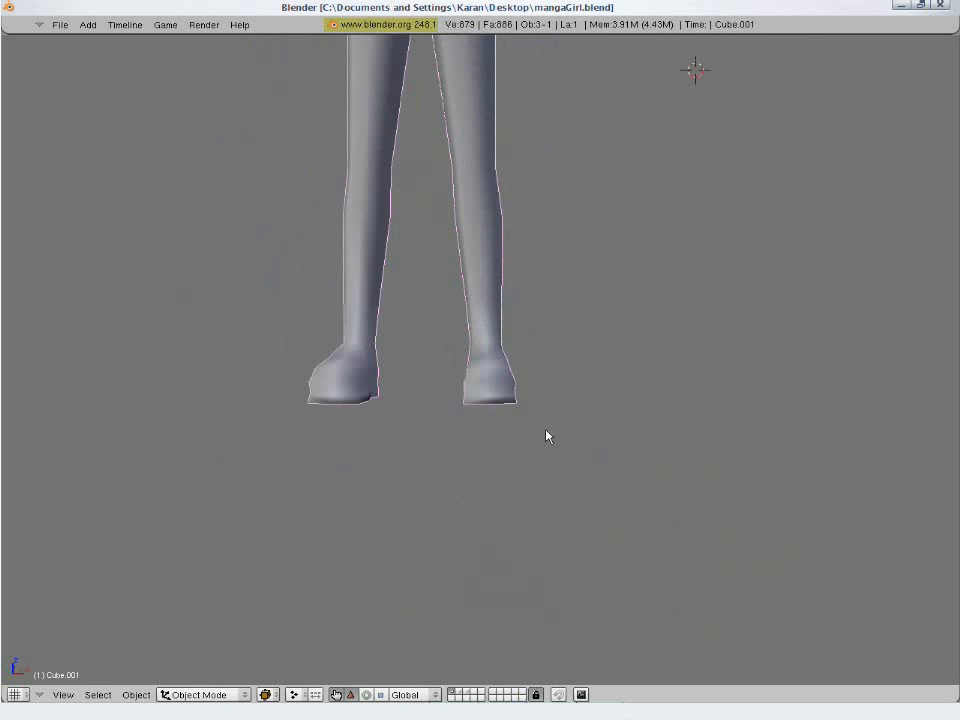